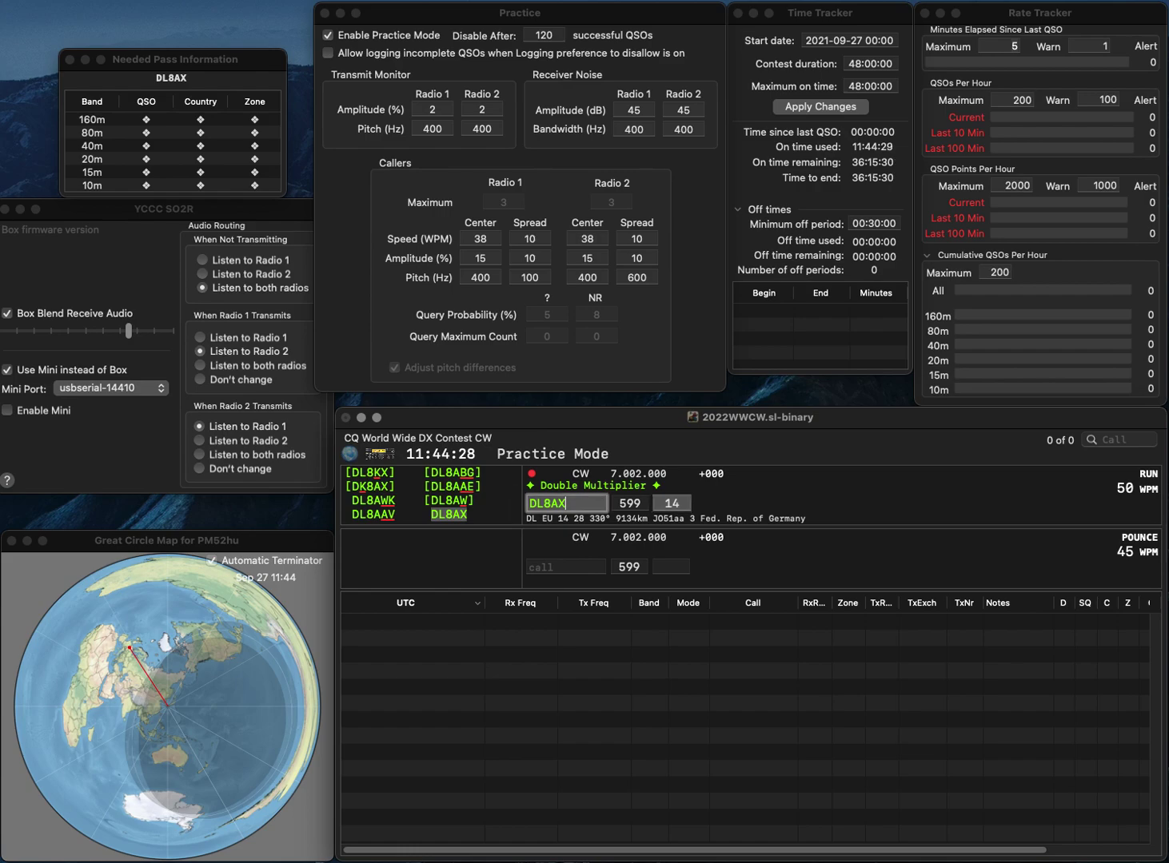
- Correct the current call to DL7SX and log it with zone 14, and log OK7PJ with report 599 and zone 15
text(7SX)
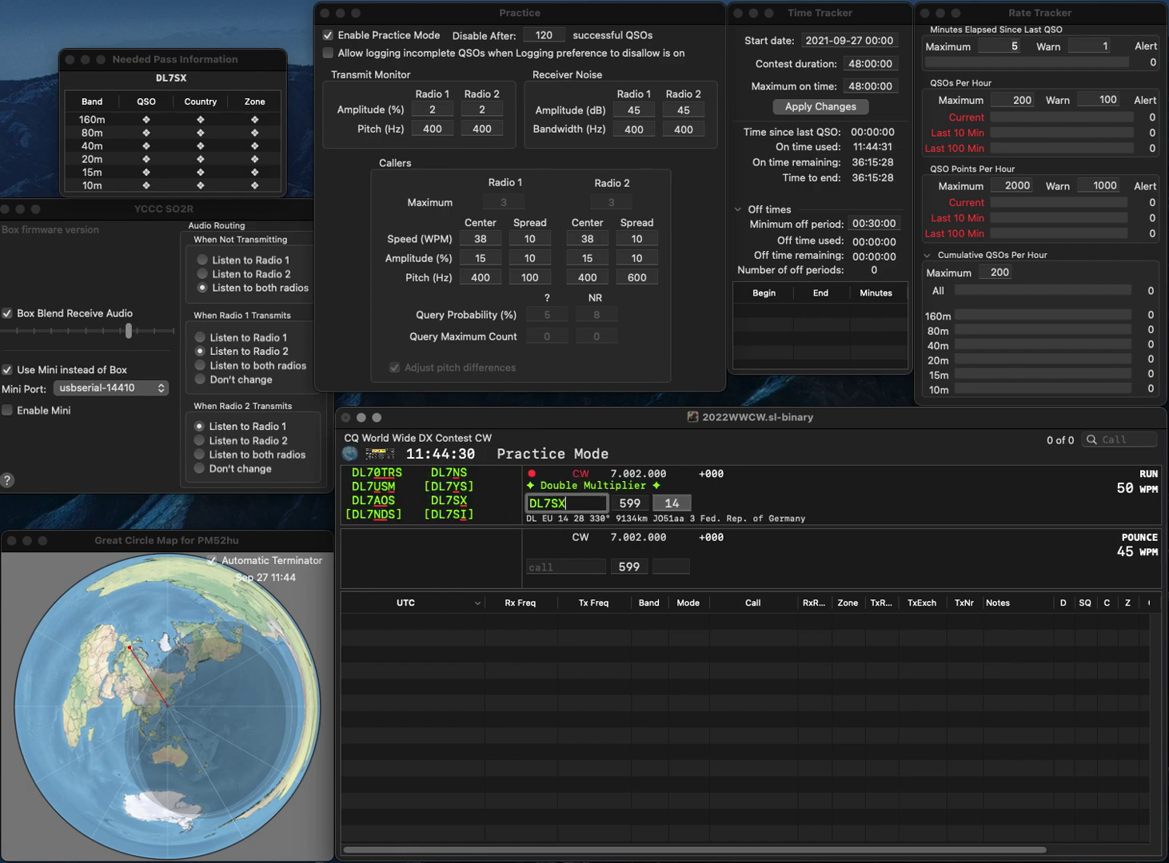
key(Return)
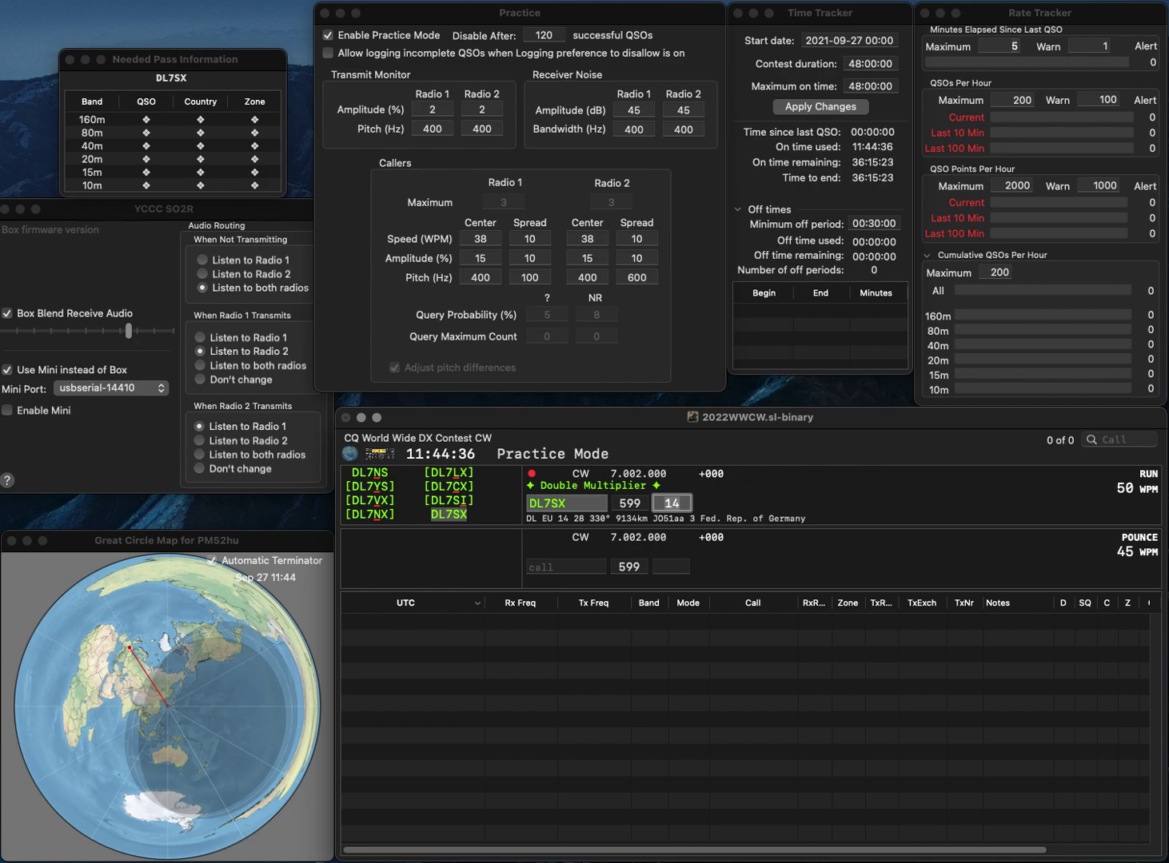
key(Return)
text(OK7PJ)
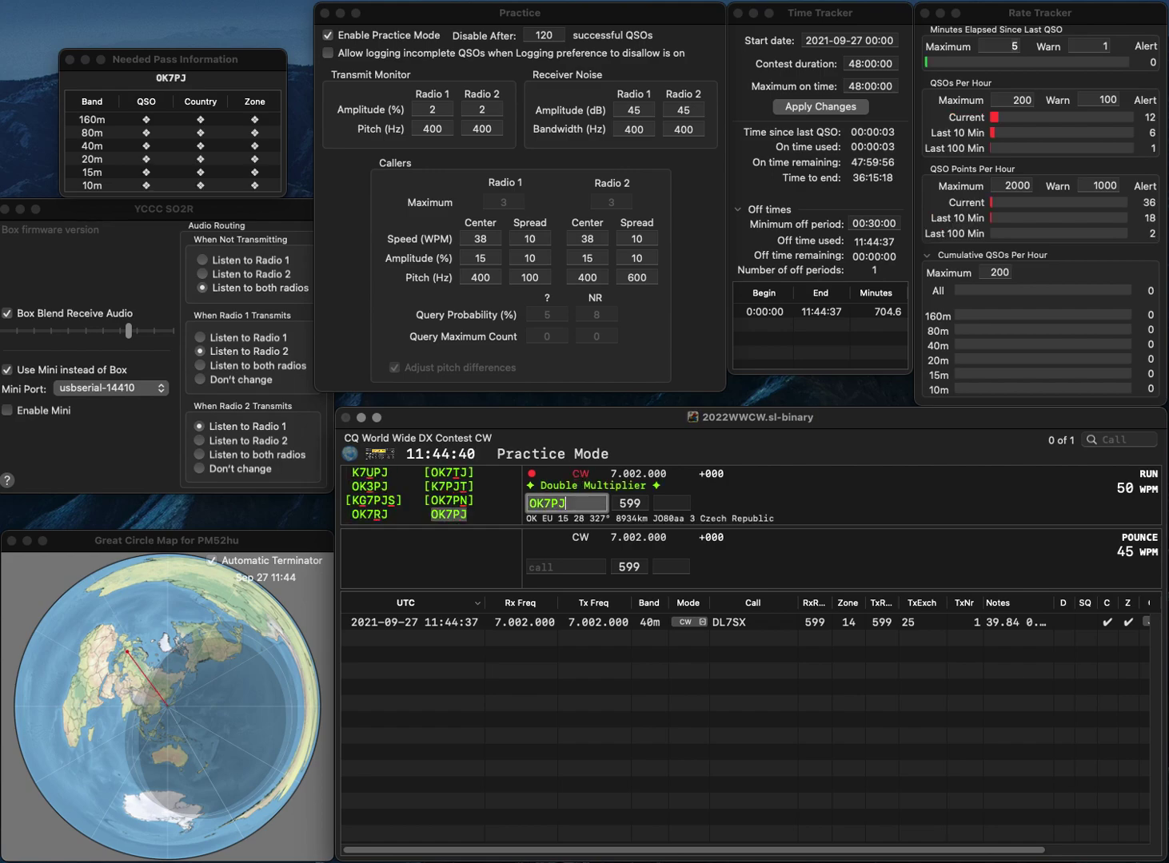
key(space)
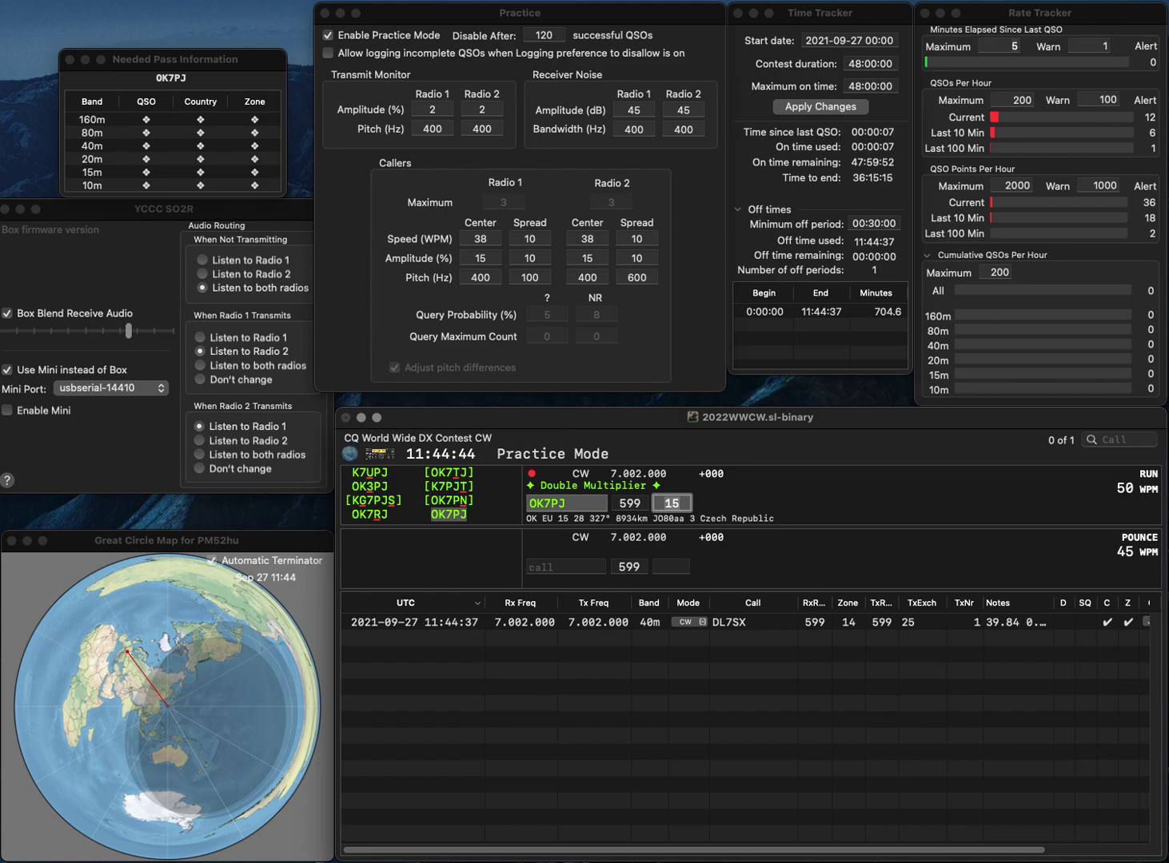
key(Return)
- Log a practice CW contact with YB6HAI using report 599 and zone 28
text(YB6HAI)
key(Tab)
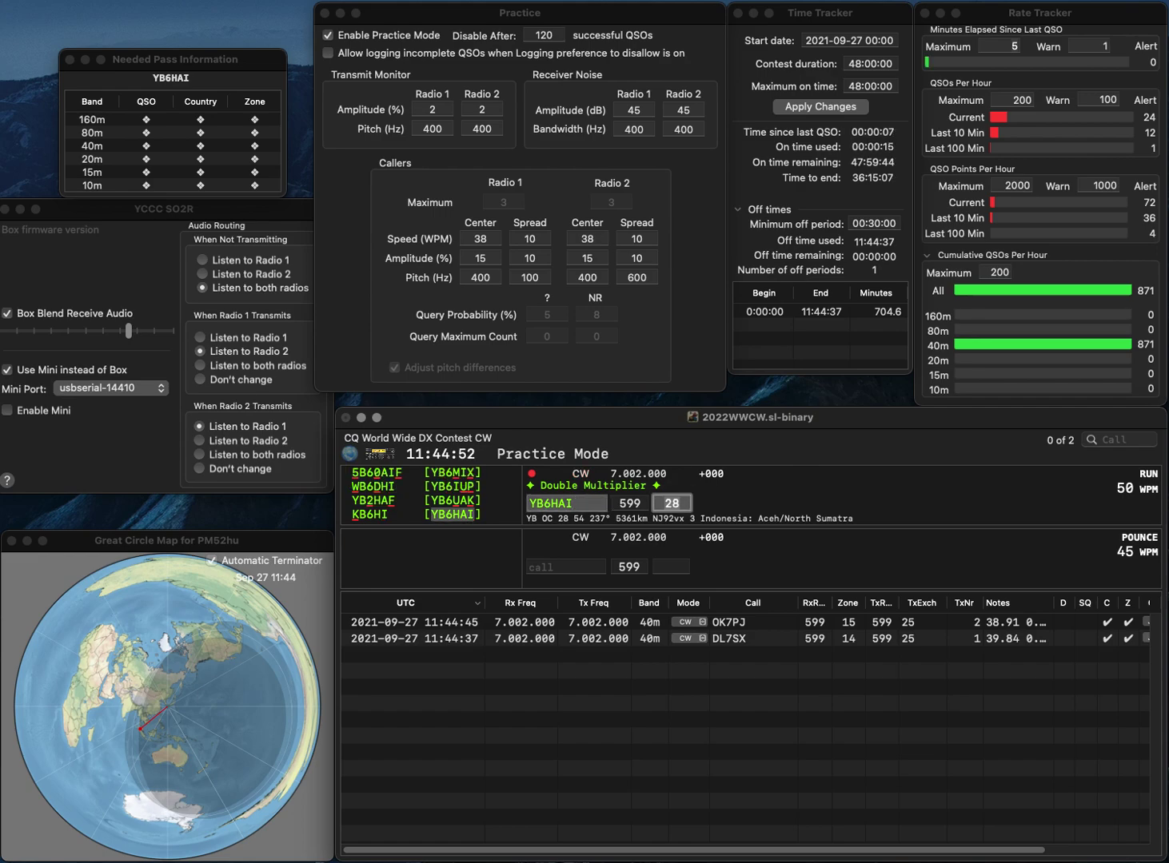
key(Return)
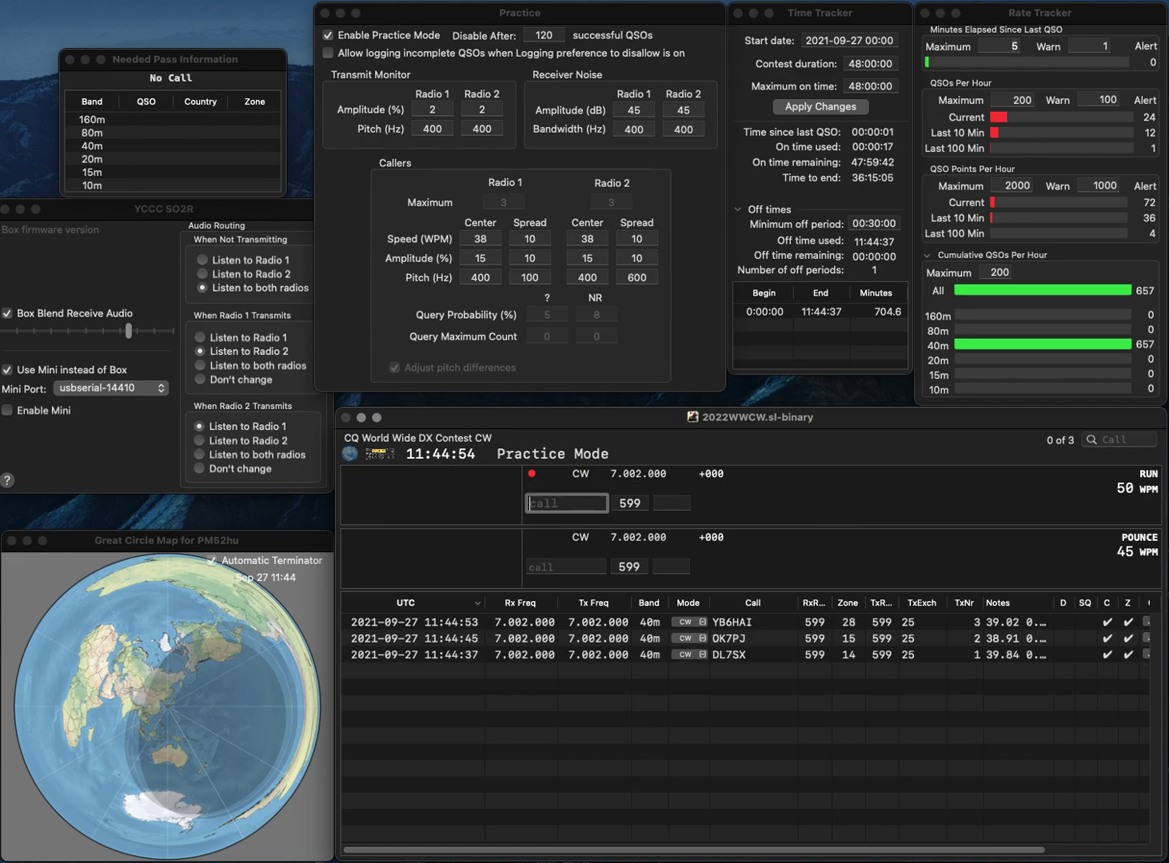
text(RYS)
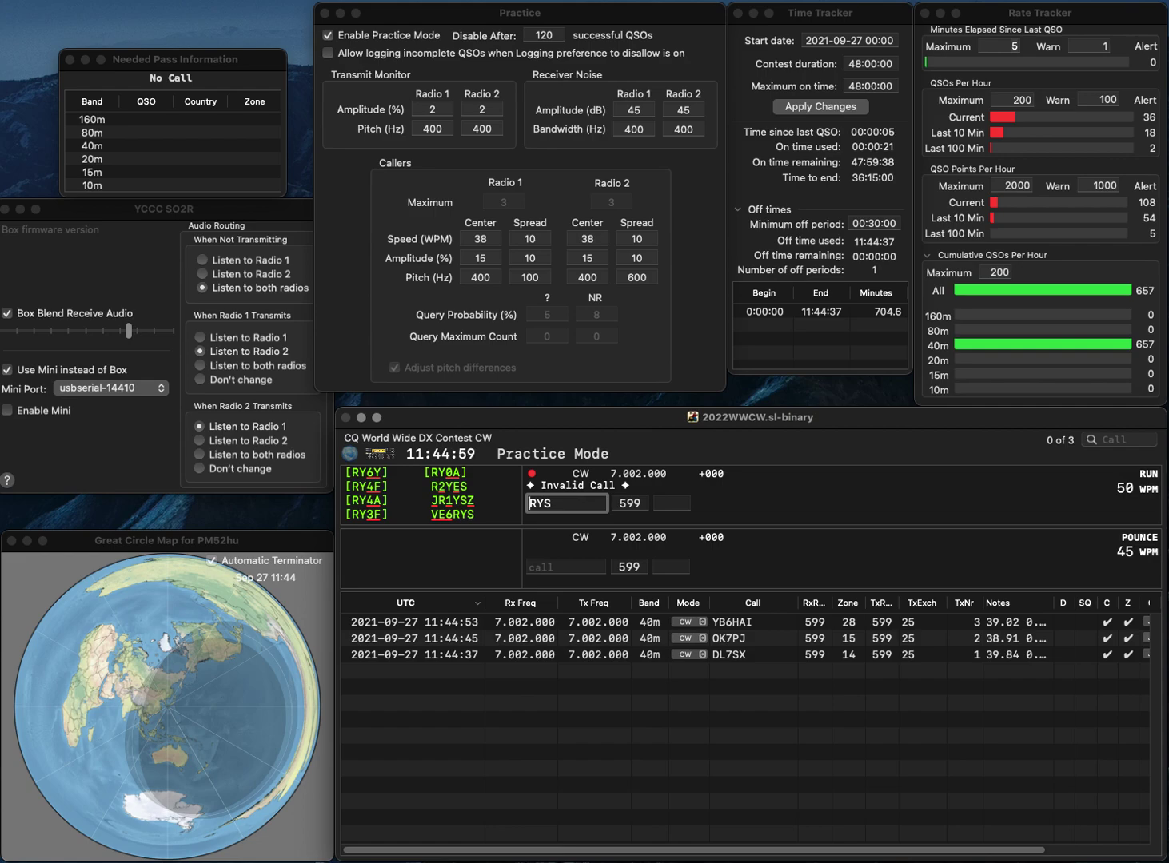
key(Home)
text(BI4)
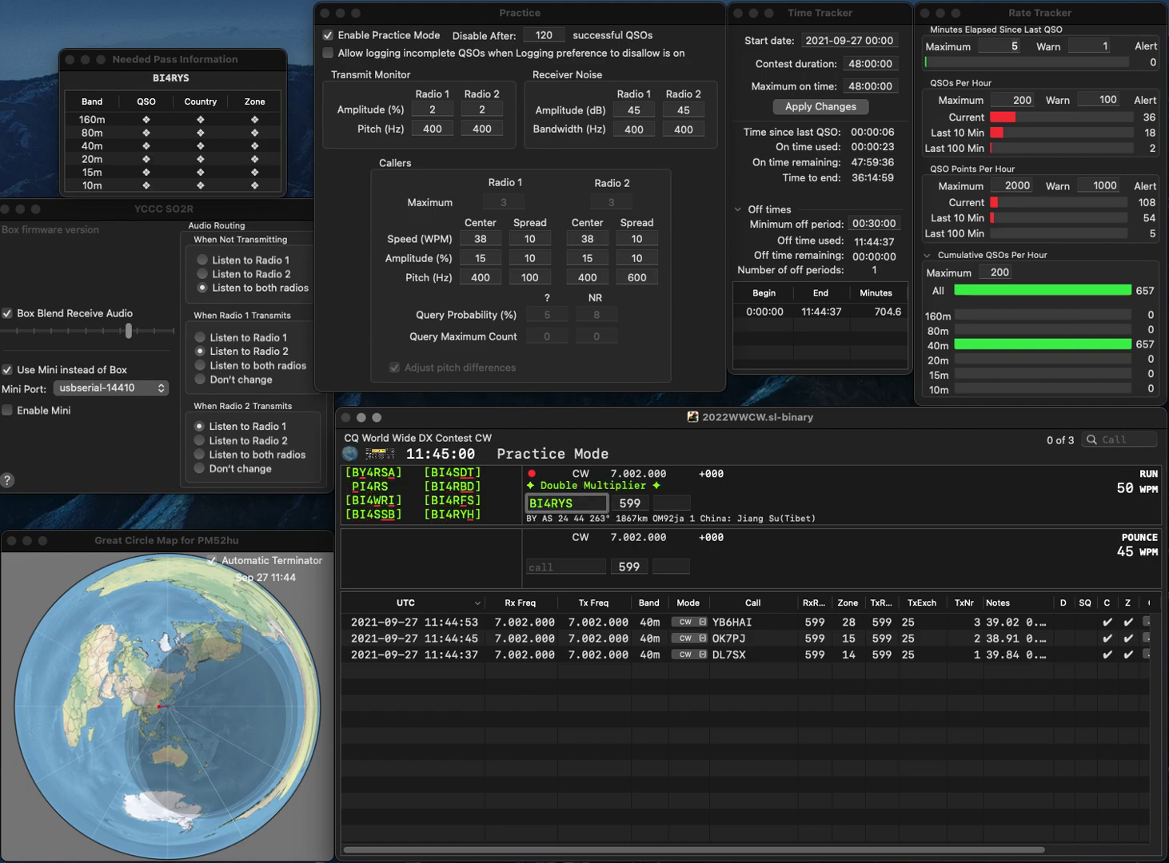
key(End)
key(BackSpace)
text(H)
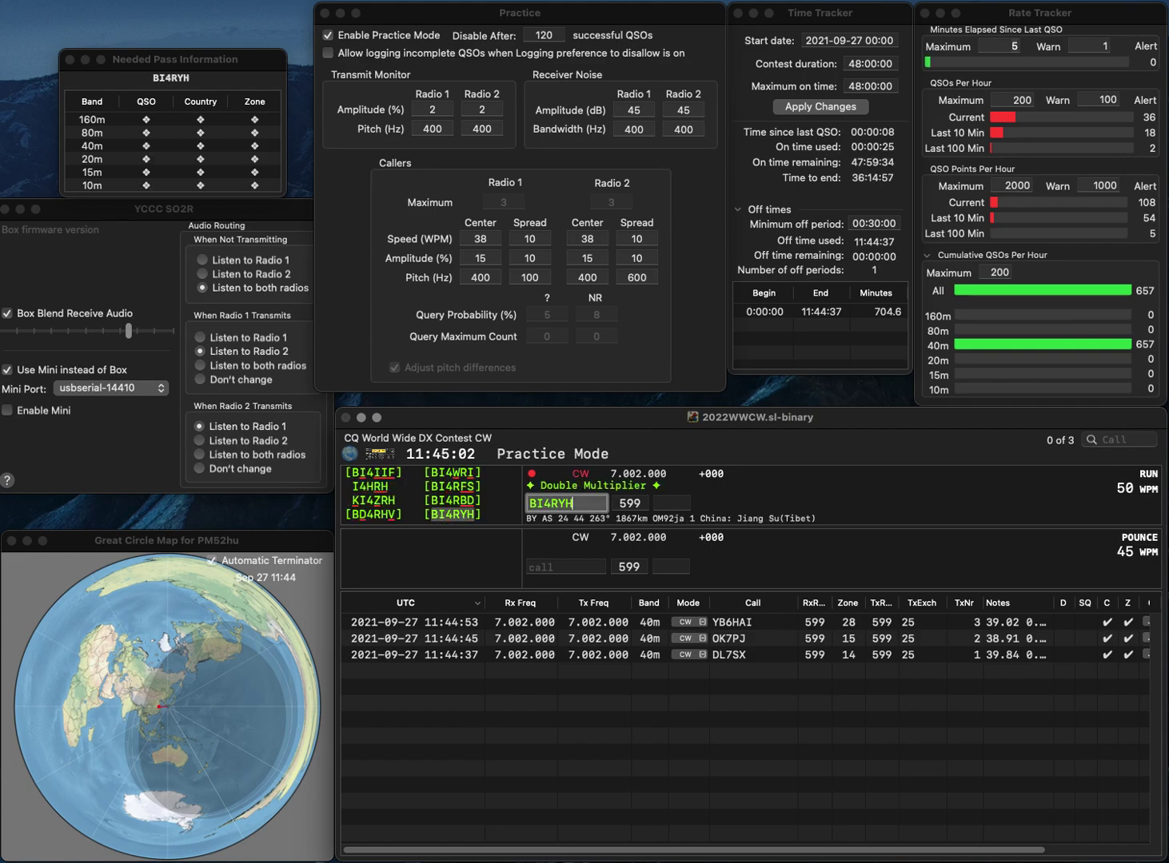
key(Return)
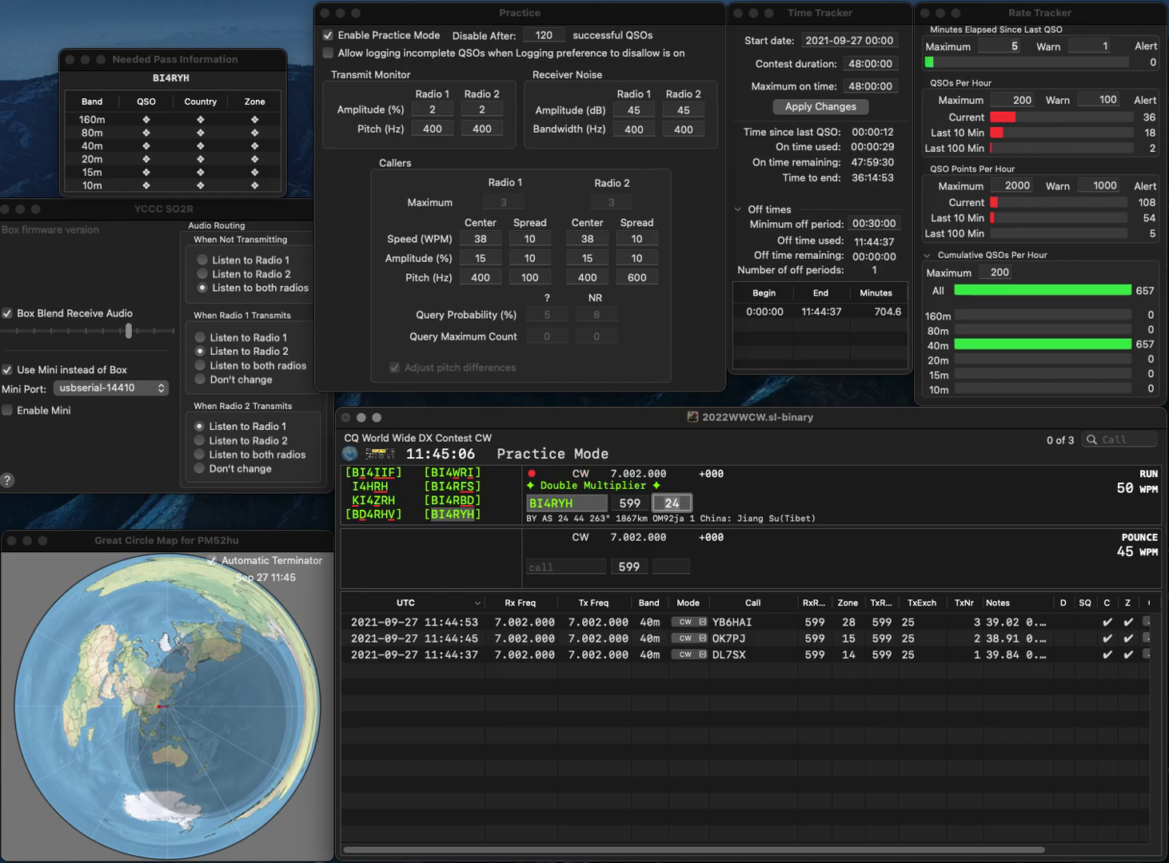
key(Return)
- Log practice contacts with W5JAC in zone 04 and OG70AD in zone 15, both with report 599
text(W5JAC)
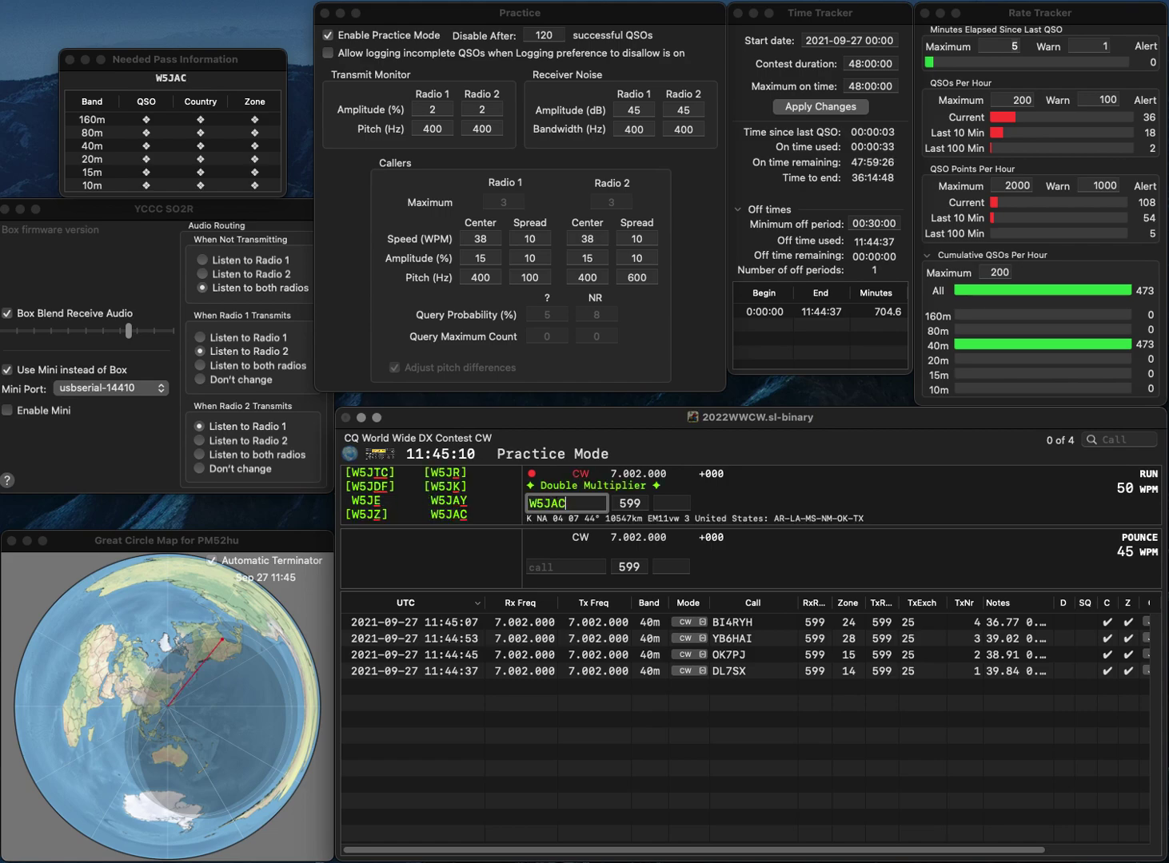
key(Return)
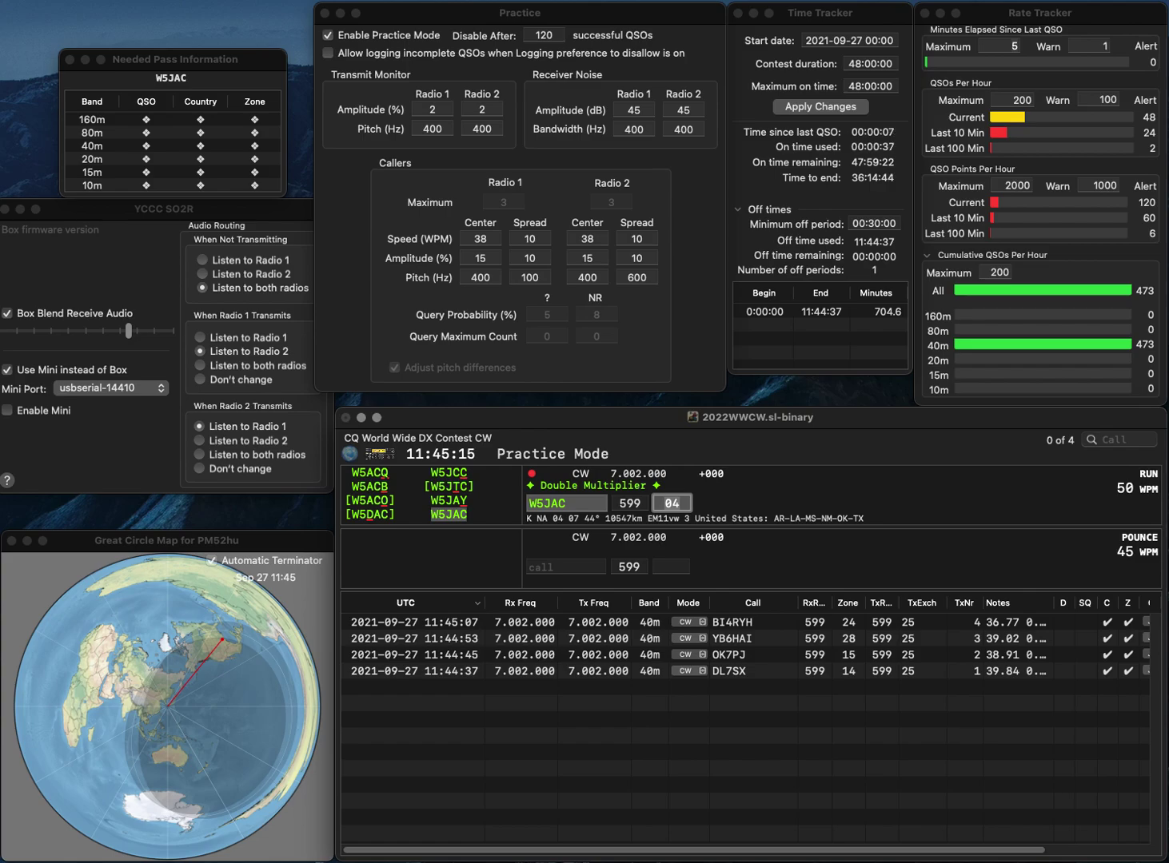
key(Return)
text(O)
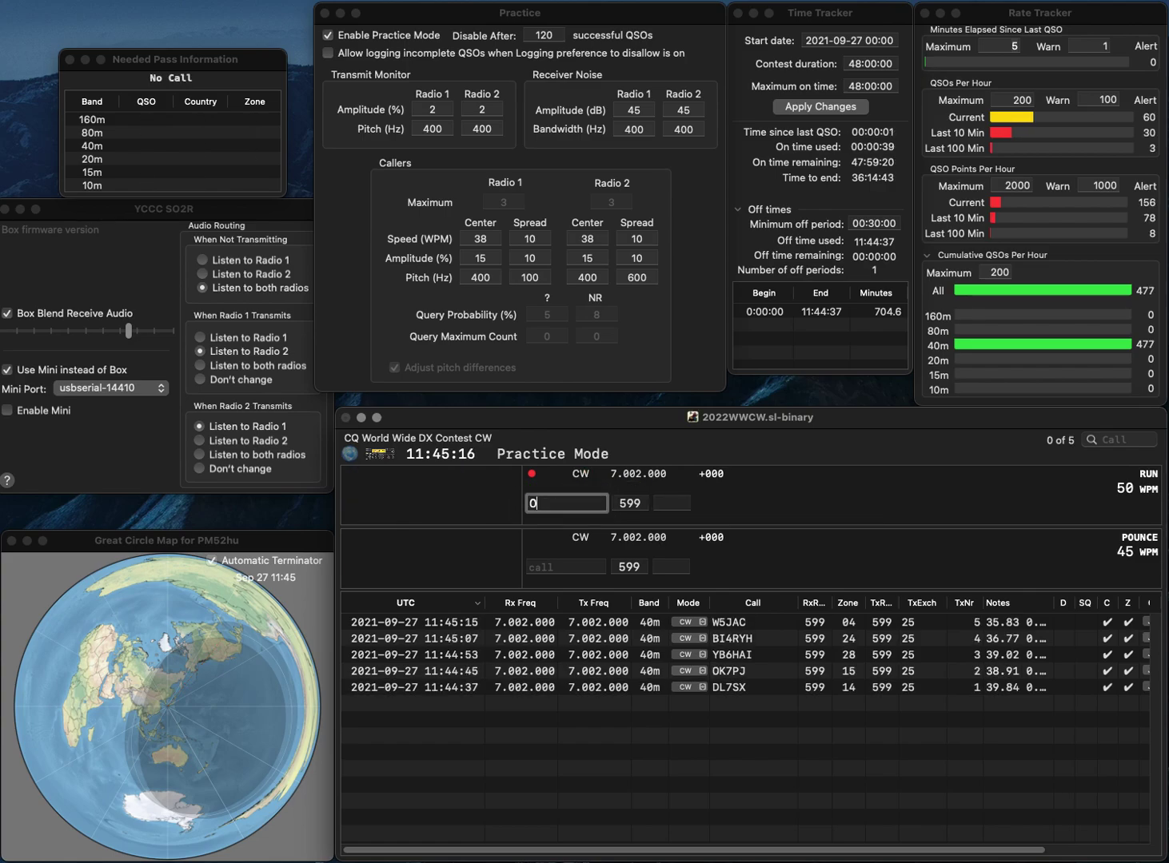
text(G70)
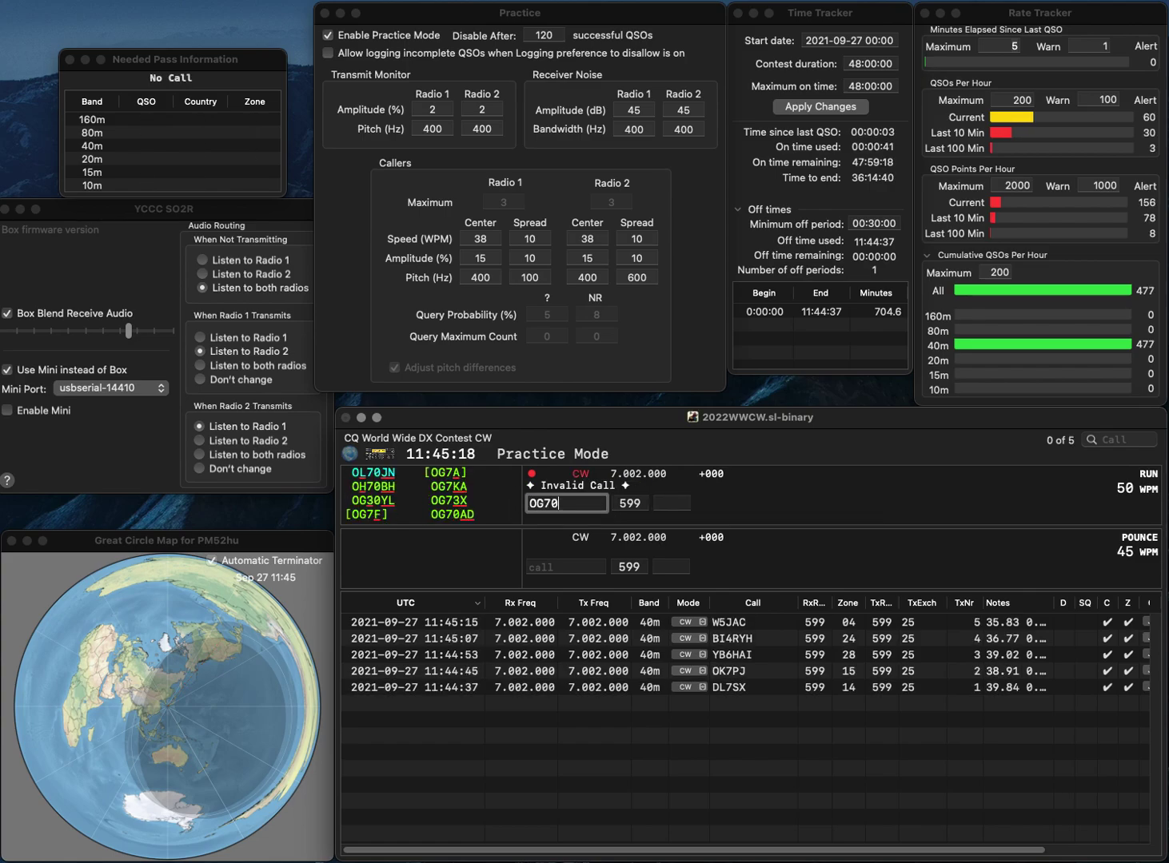
text(AD)
key(space)
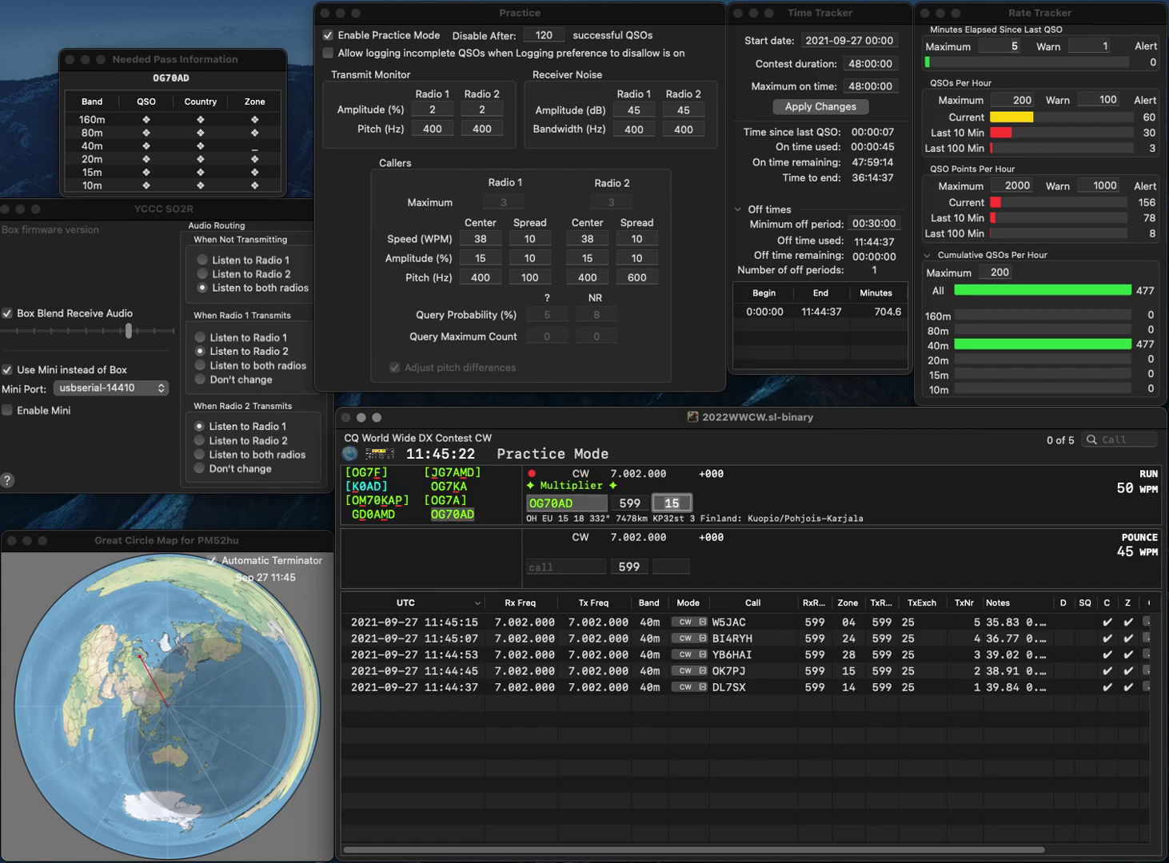
key(Return)
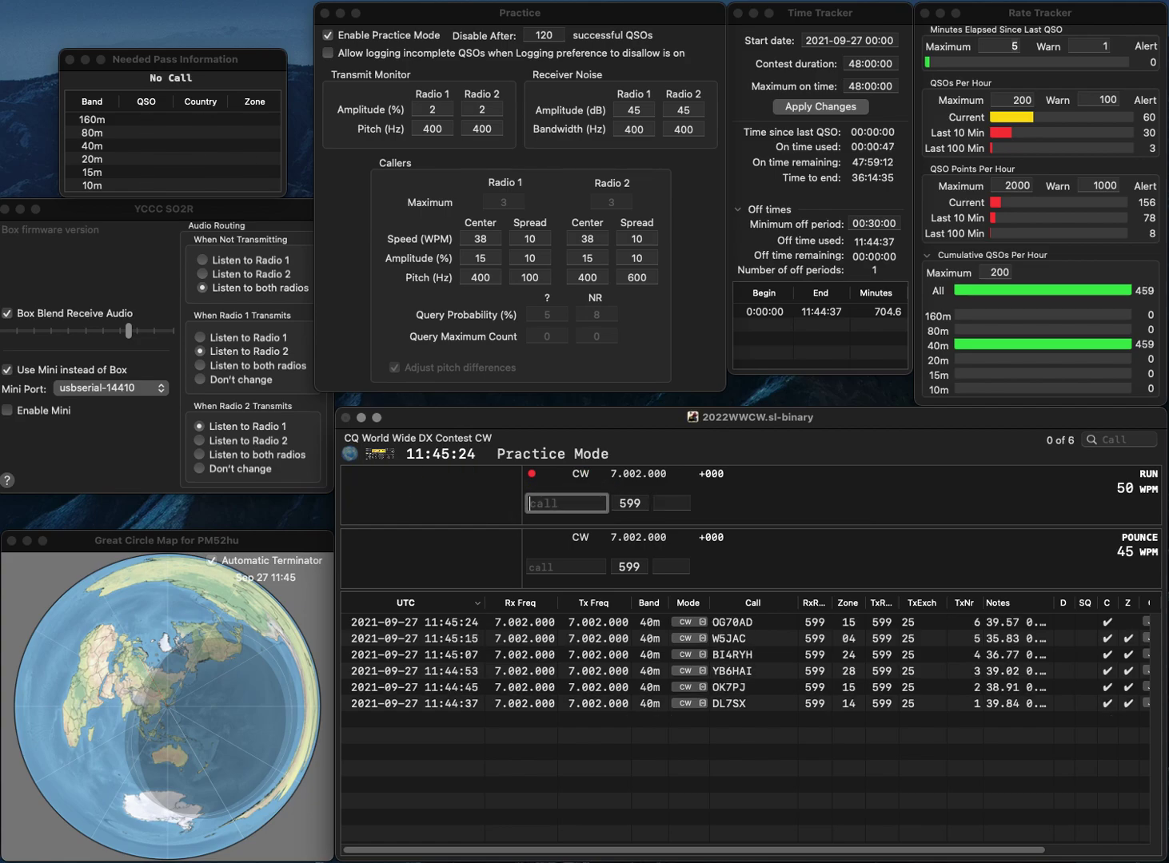
text(W9GS)
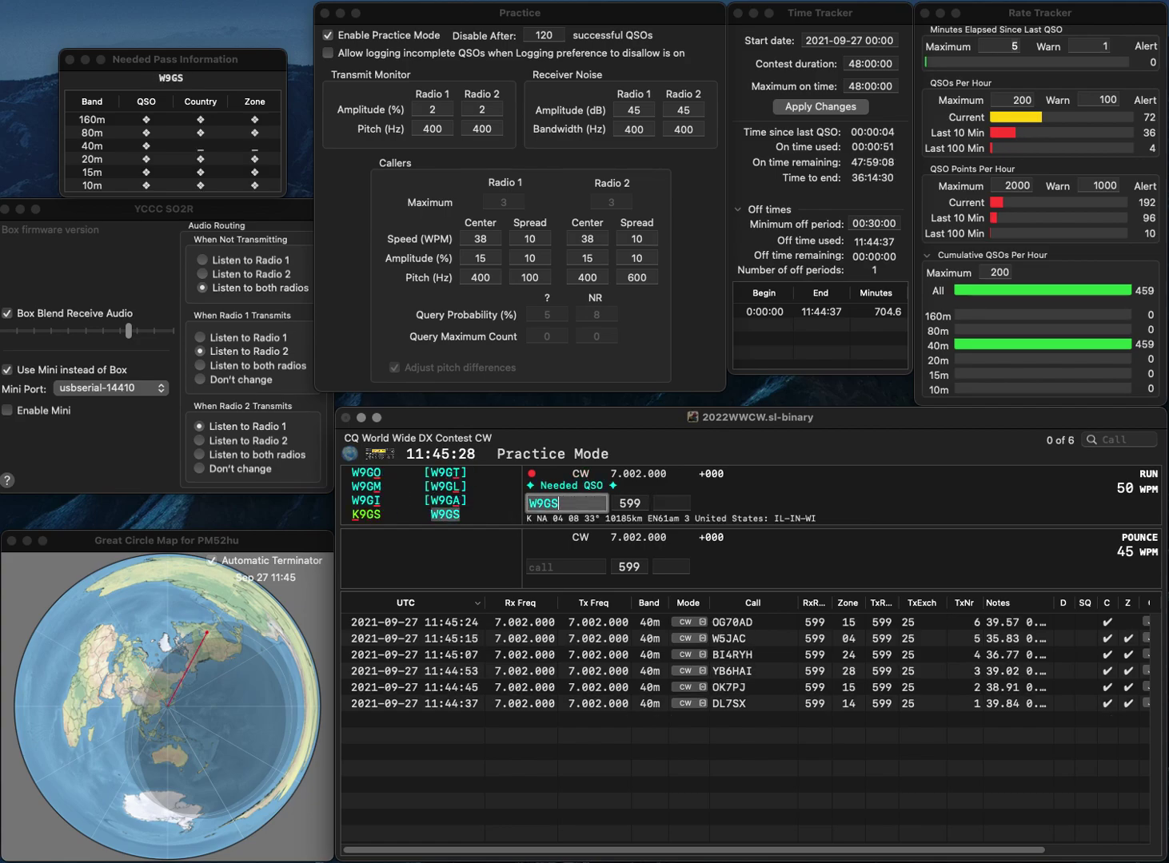
key(BackSpace)
text(SJ)
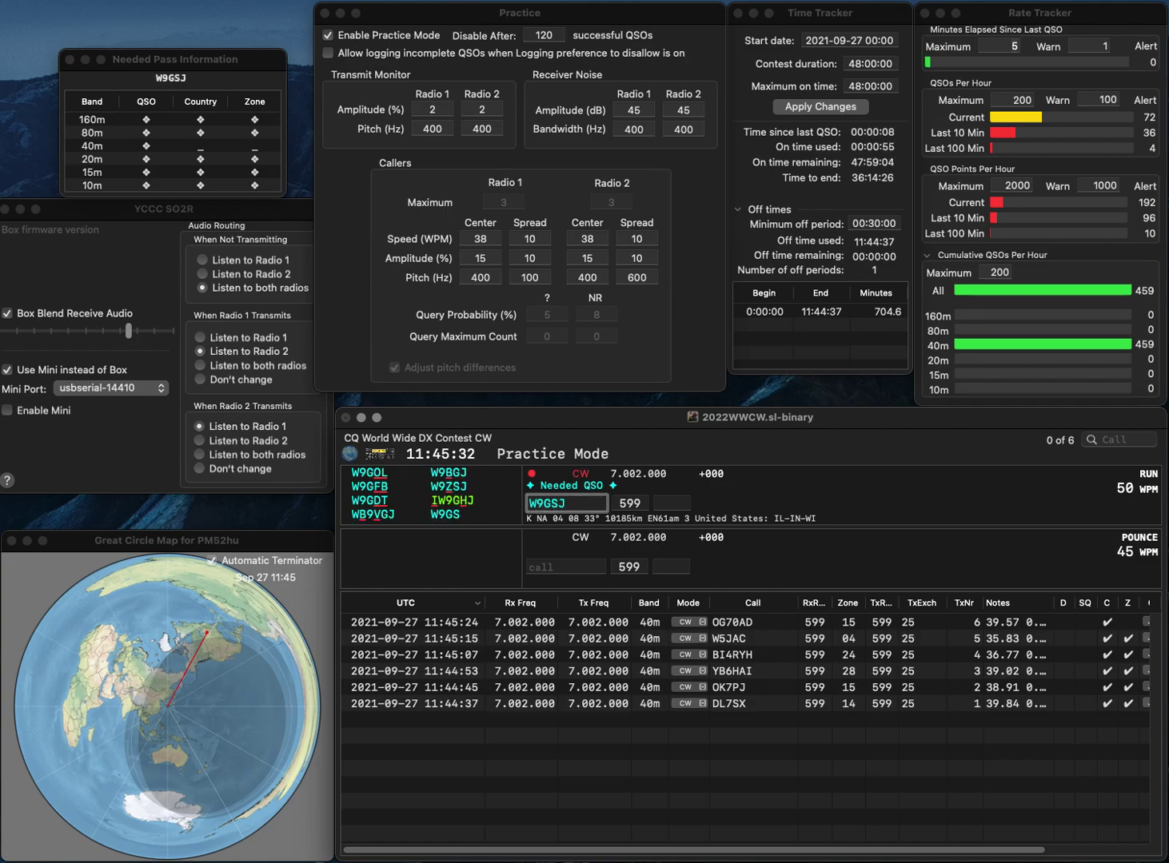
key(Left)
key(Left)
key(BackSpace)
text(Z)
key(space)
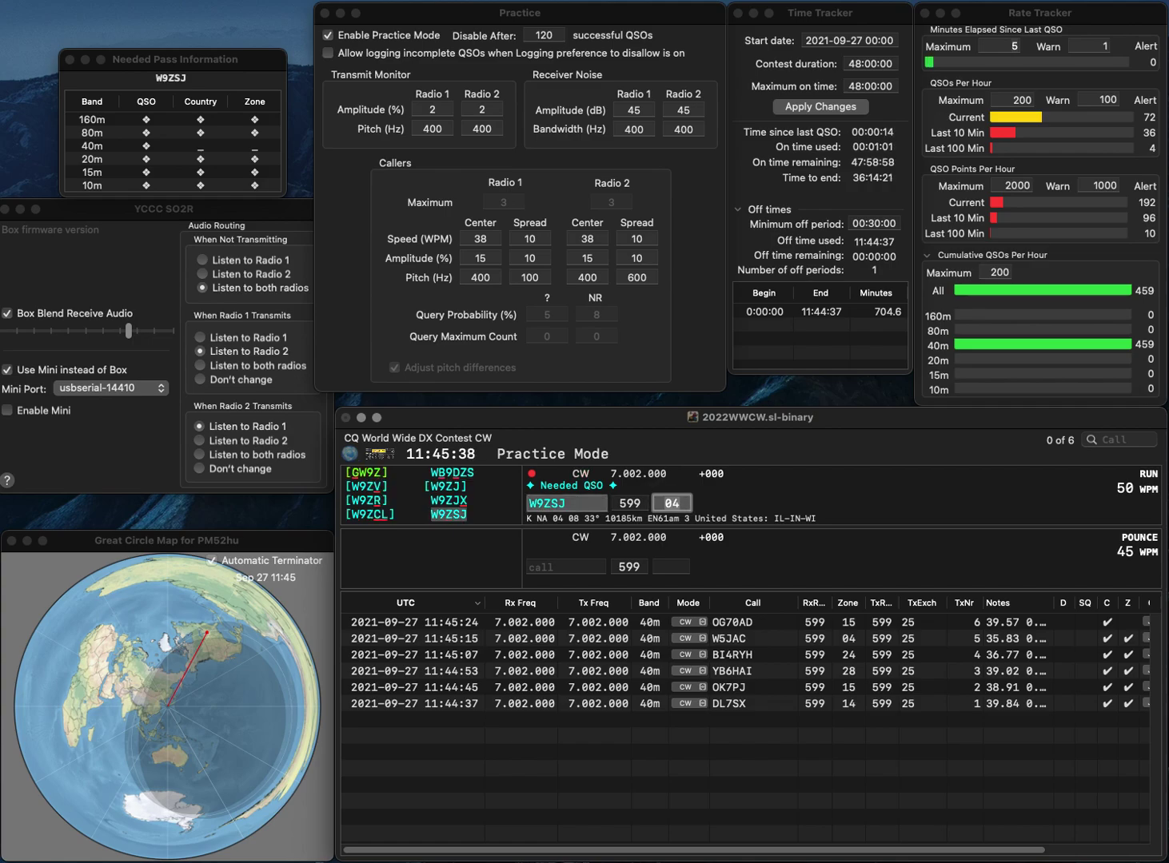
key(Return)
- Log a practice contact with AA6PC using report 599 and zone 03
text(AA6PC)
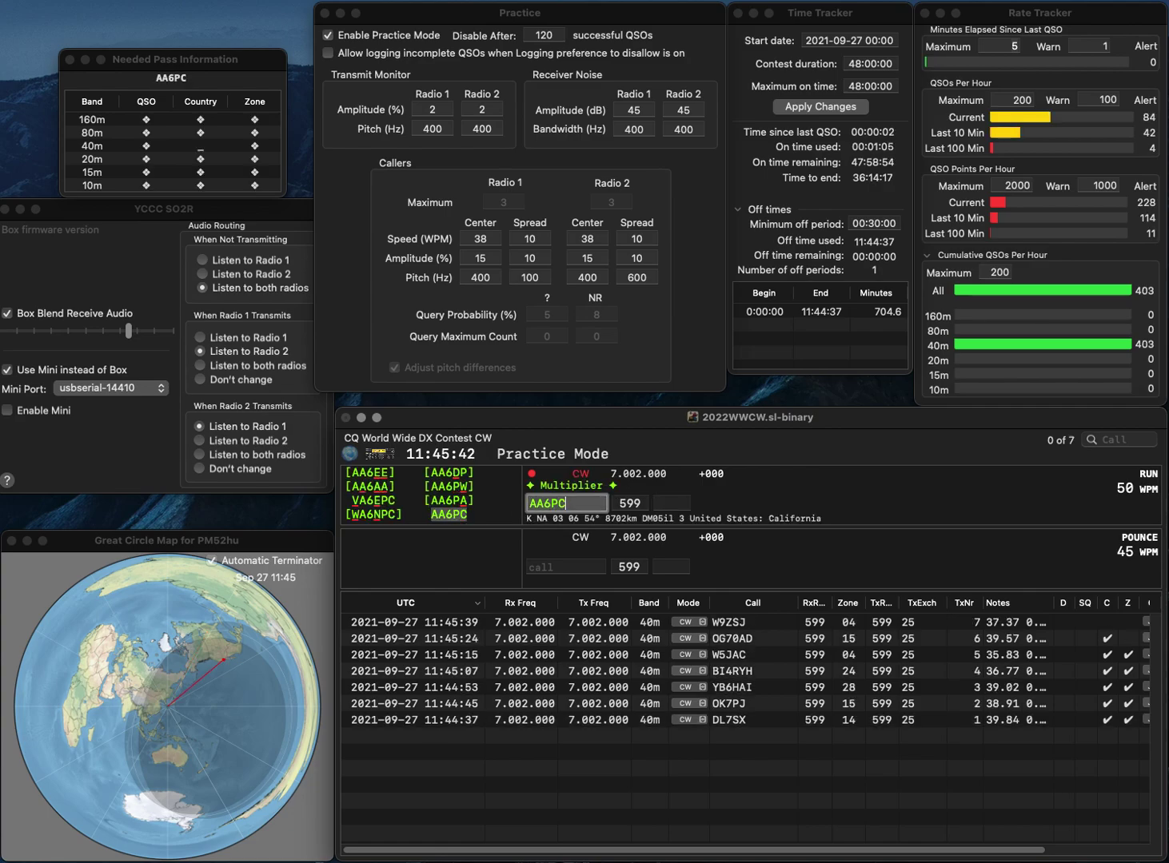
key(space)
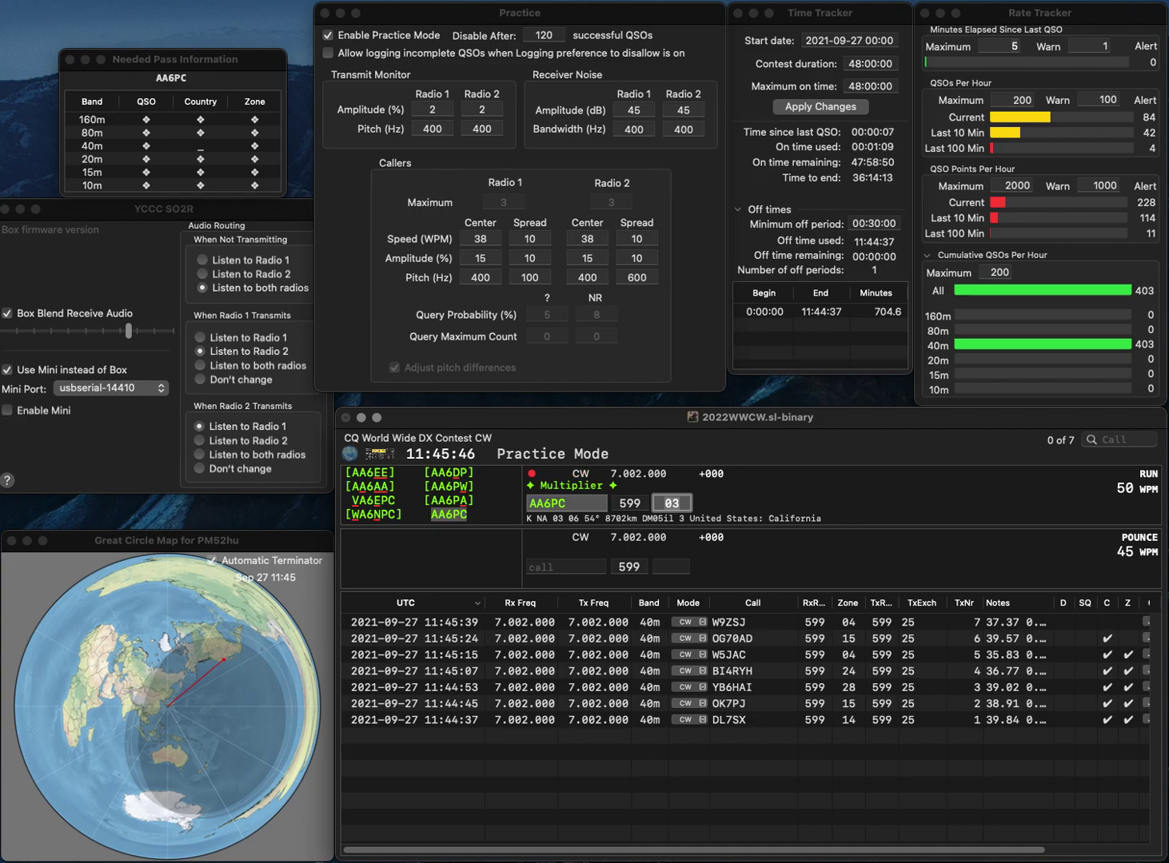
key(Return)
text(KC4HAW)
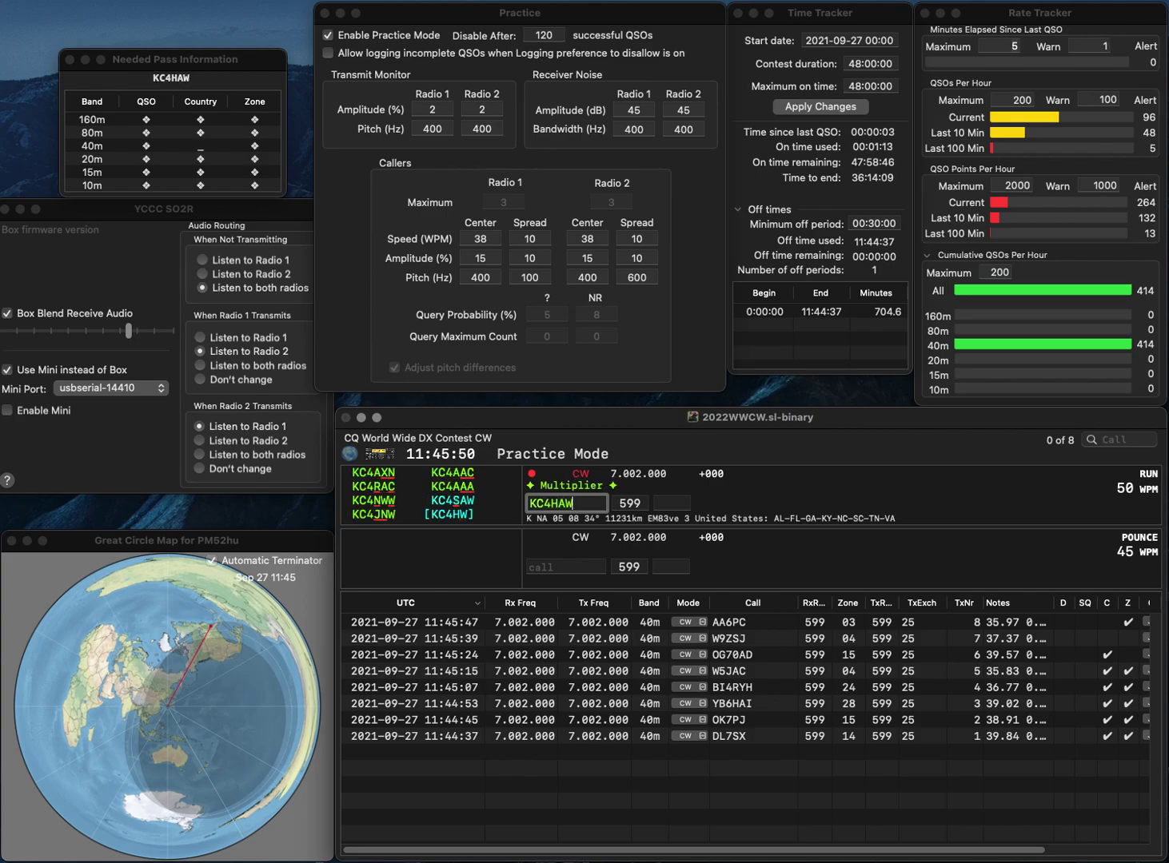
key(BackSpace)
text(S)
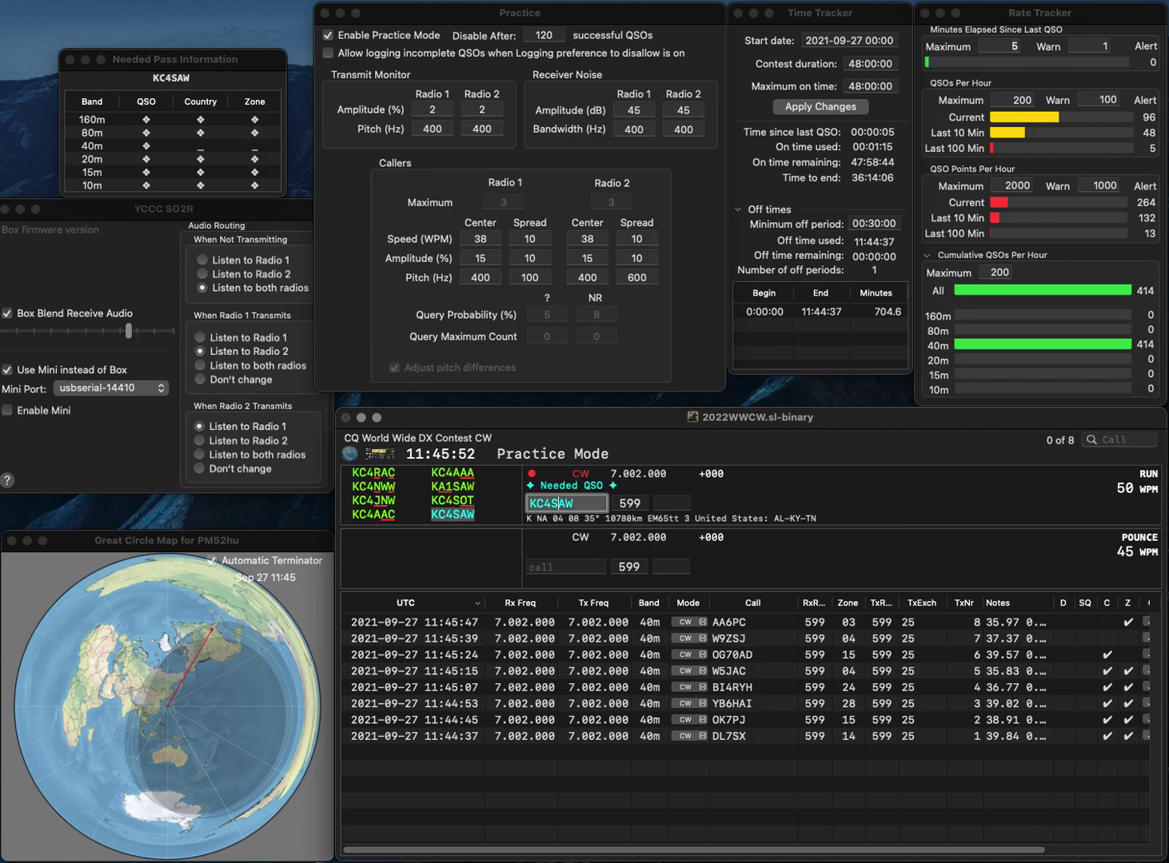
key(Tab)
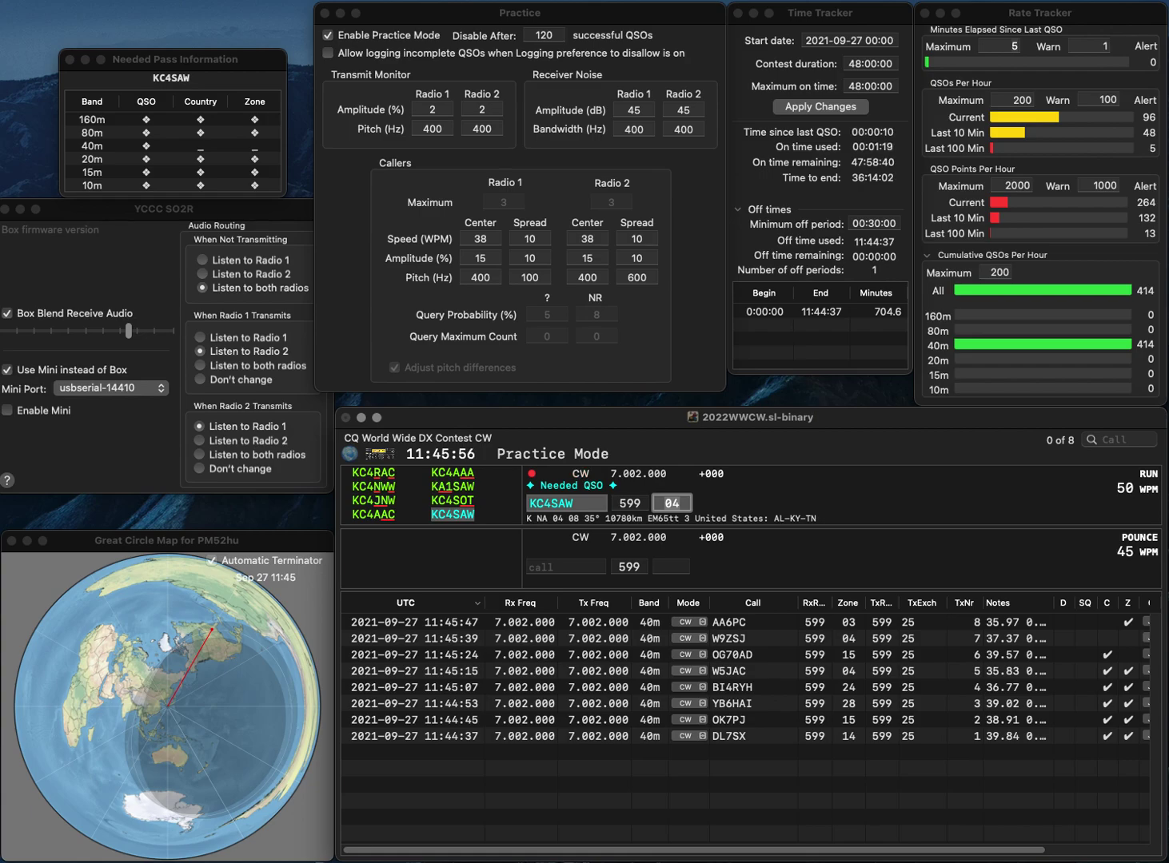
key(Return)
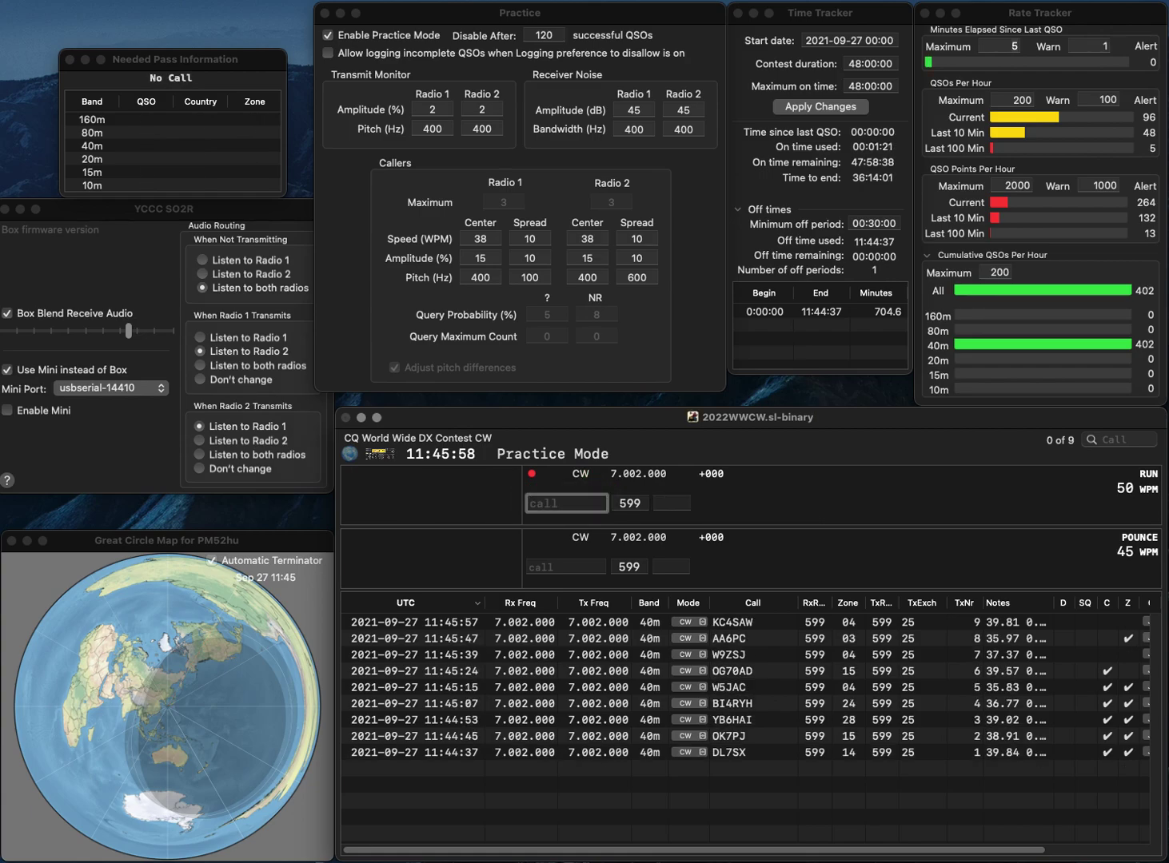
text(DL1)
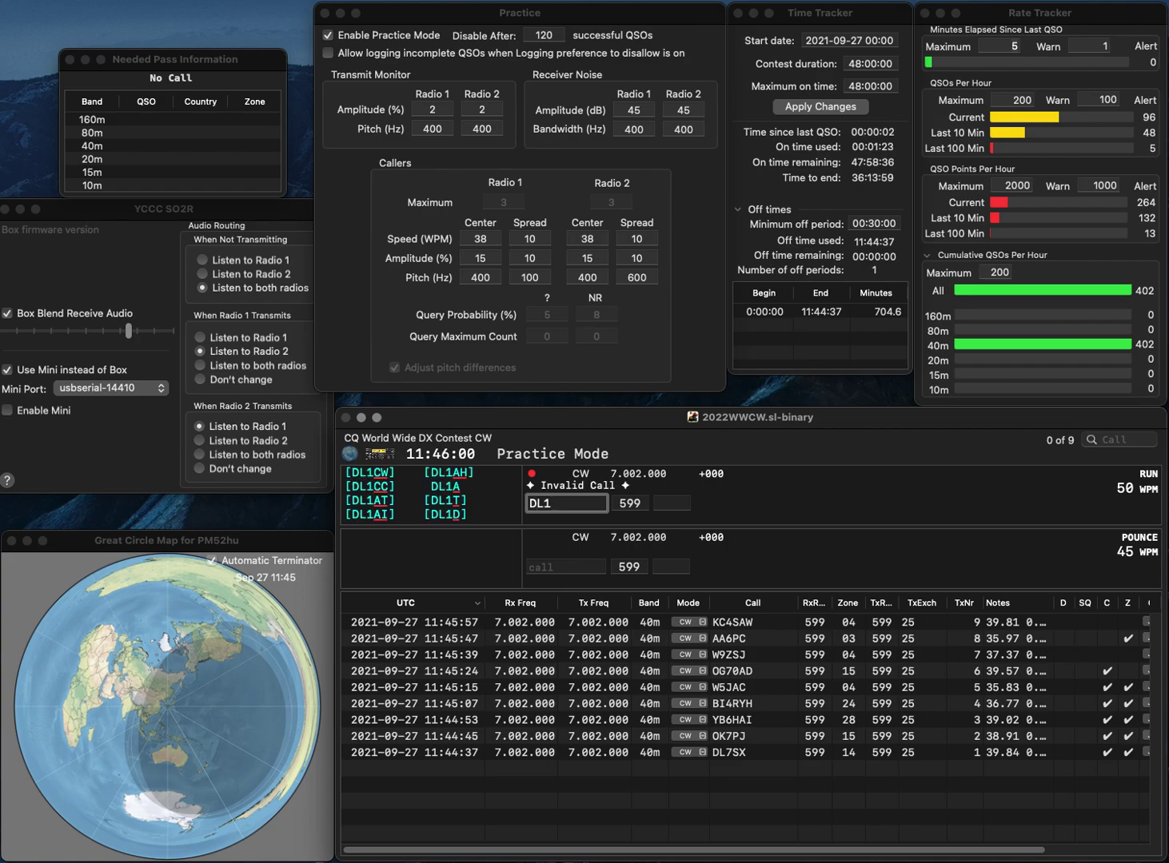
text(RQL)
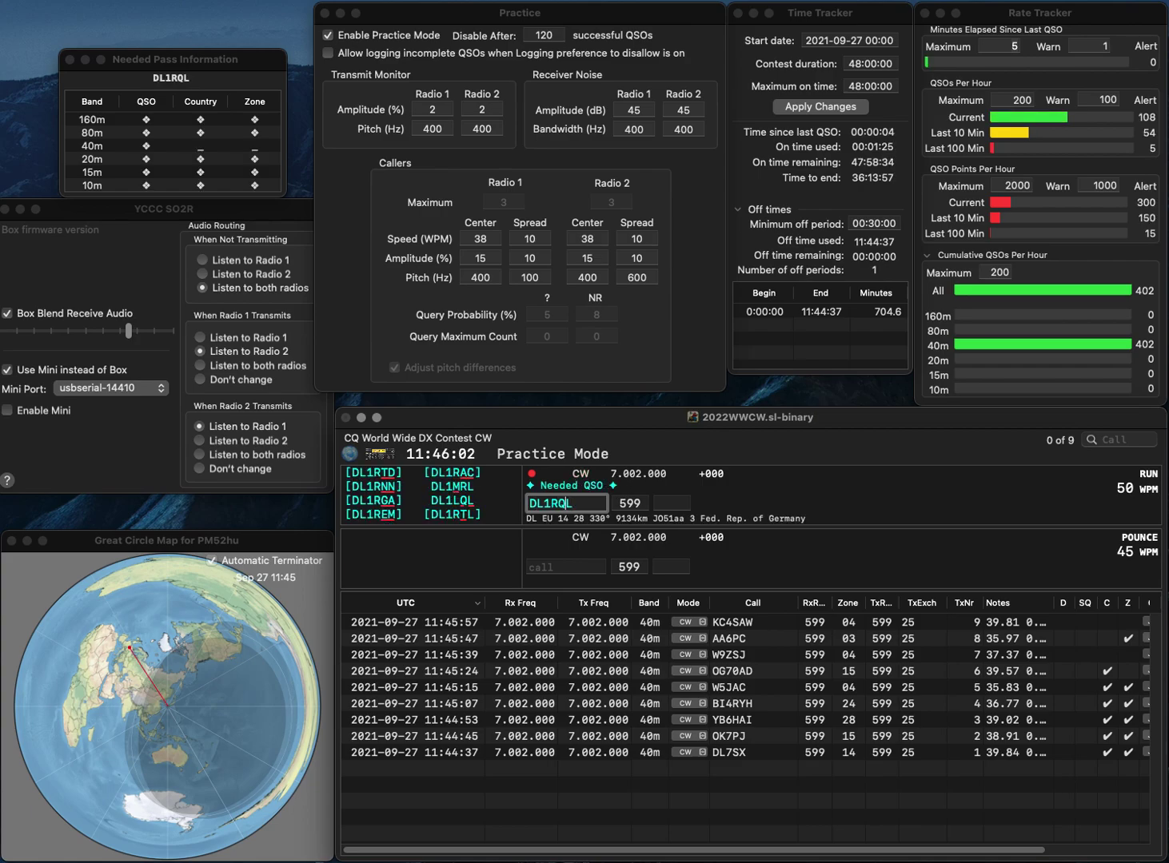
click(562, 503)
key(BackSpace)
text(L)
key(Tab)
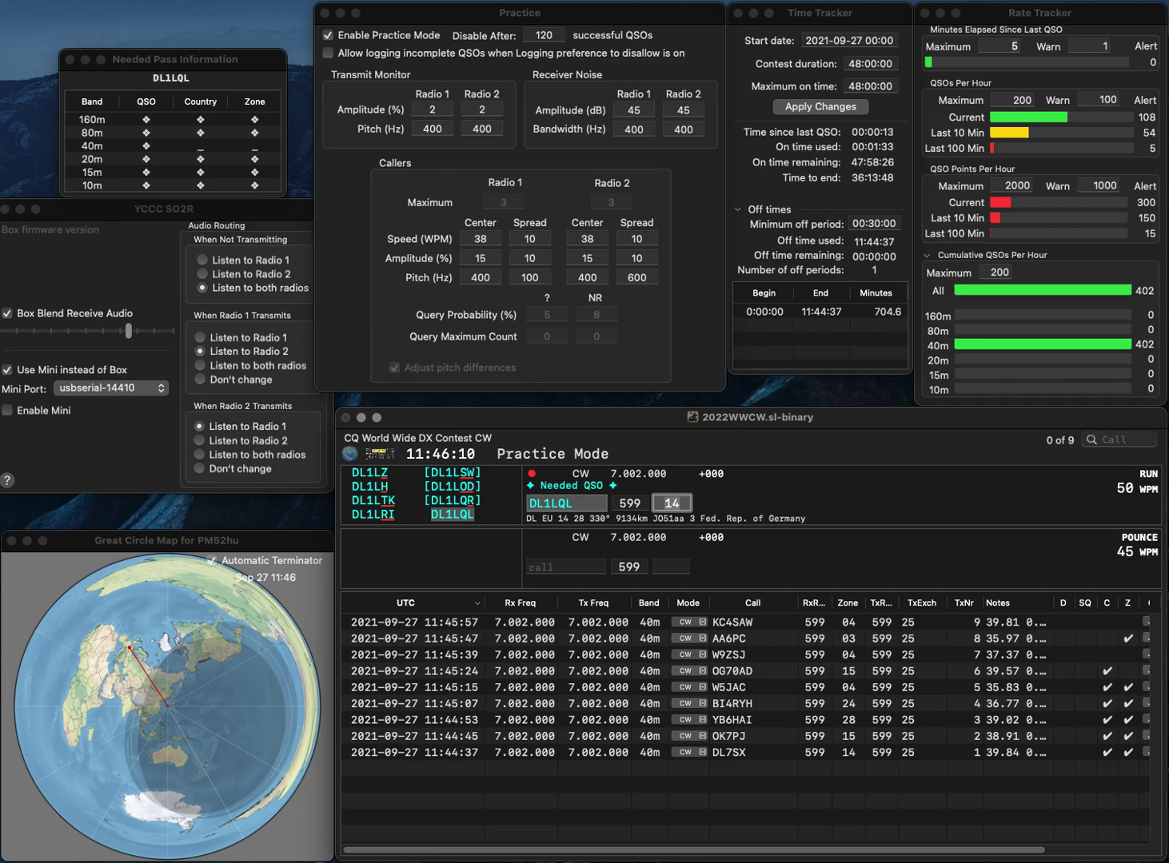
key(Return)
- Clear the mistyped call and log a practice contact with SP4LVK using report 599 and zone 15
text(AP)
key(BackSpace)
key(BackSpace)
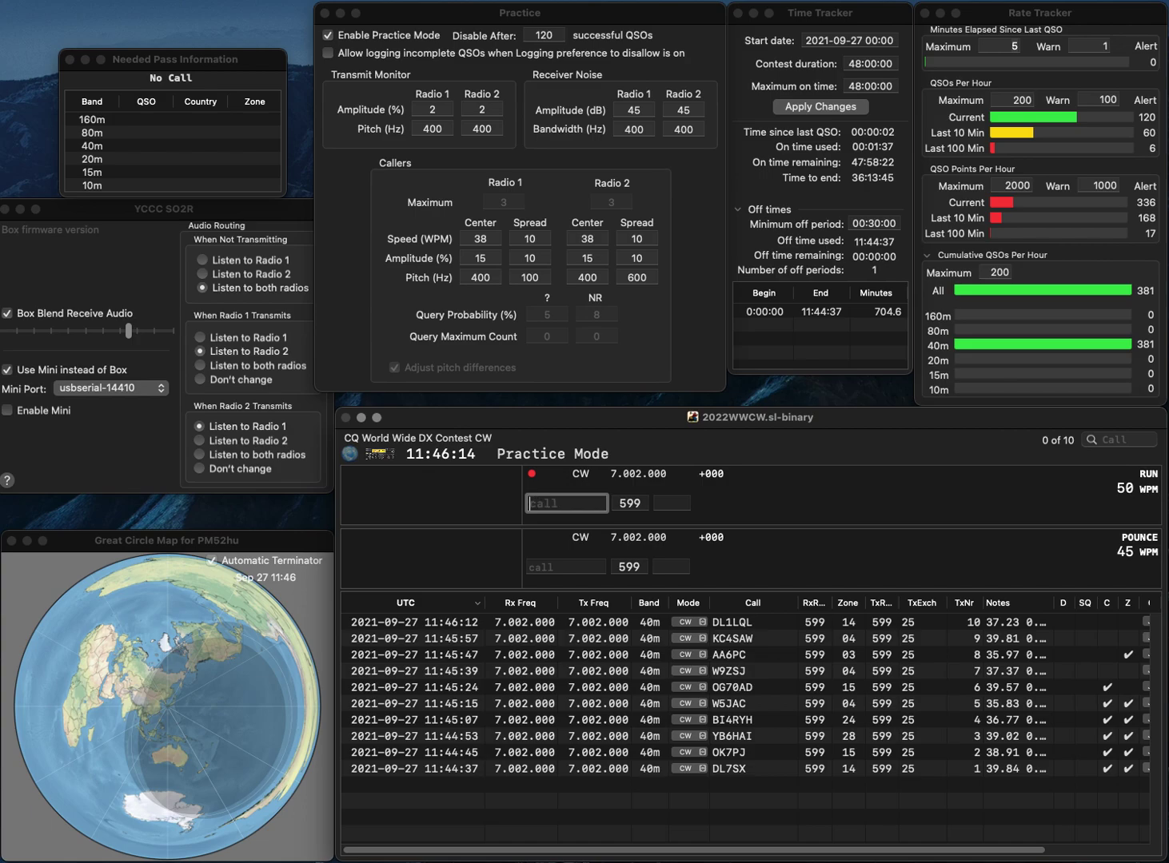
text(SP4LVK)
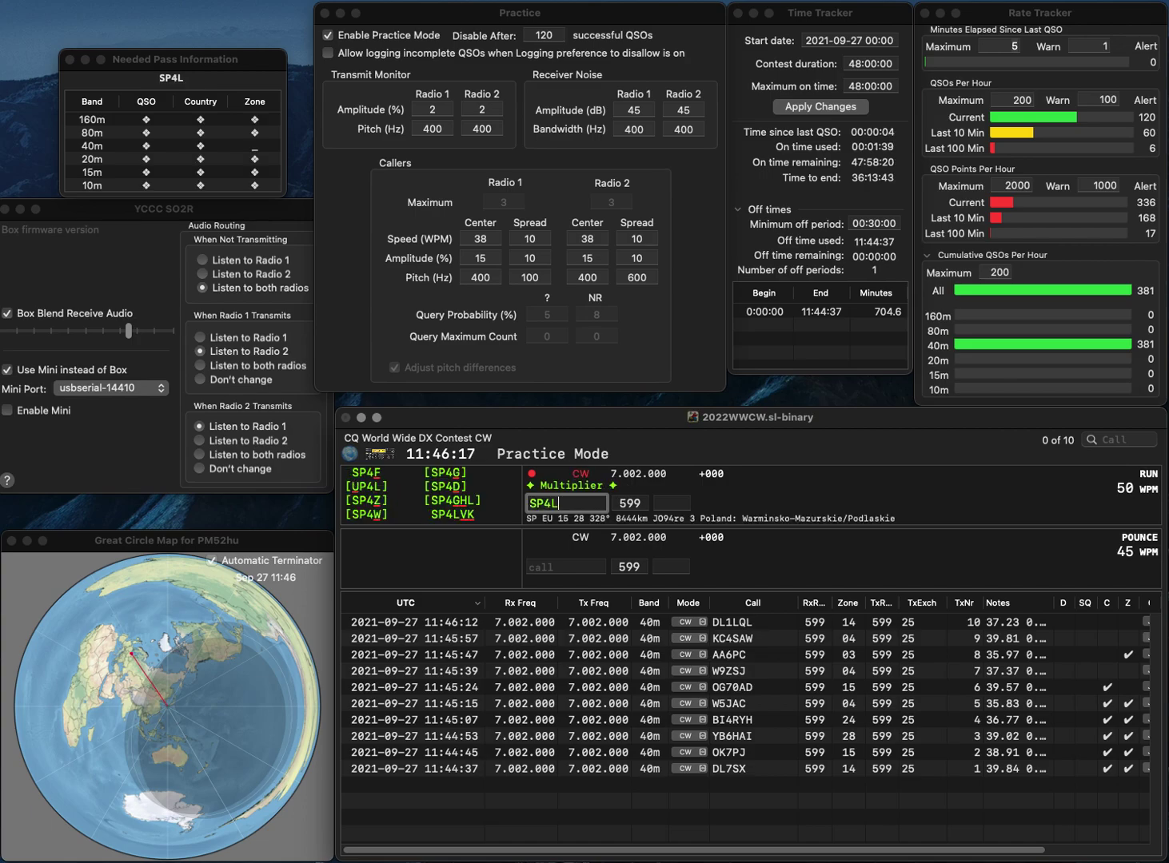
key(space)
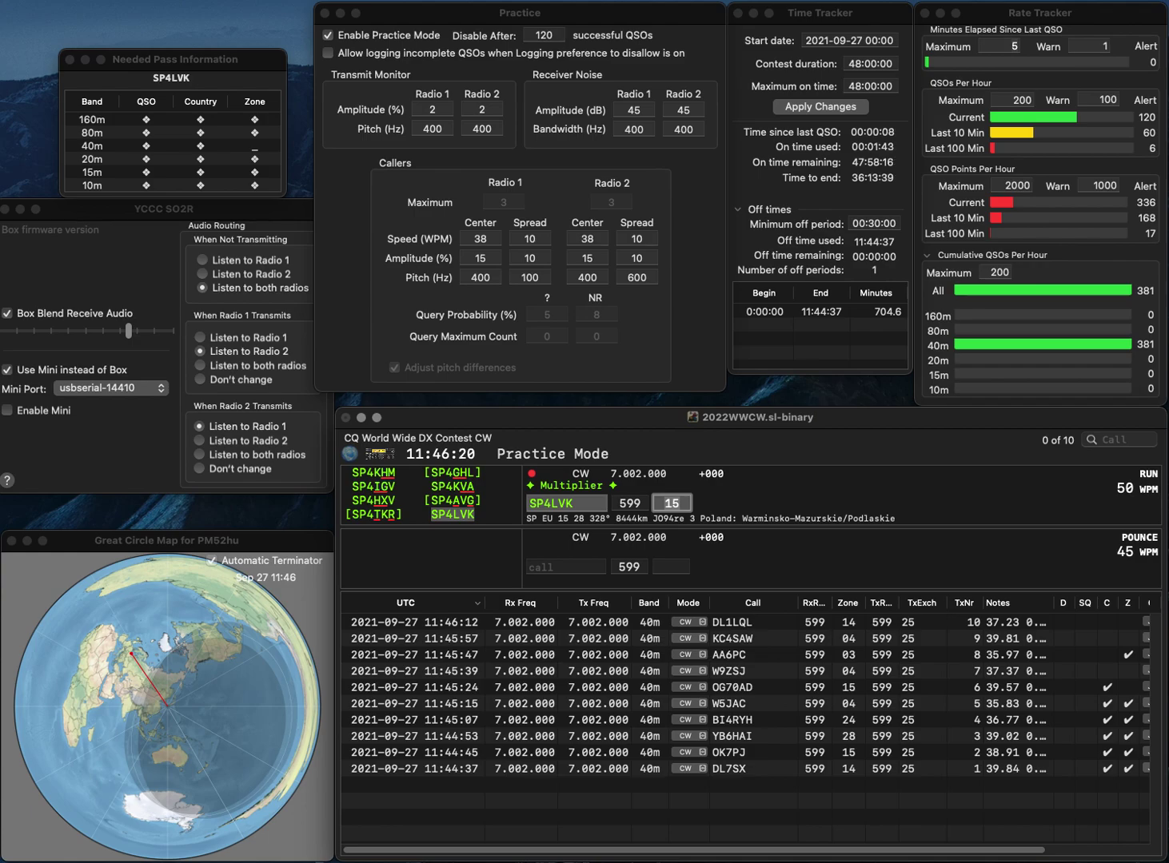
key(Return)
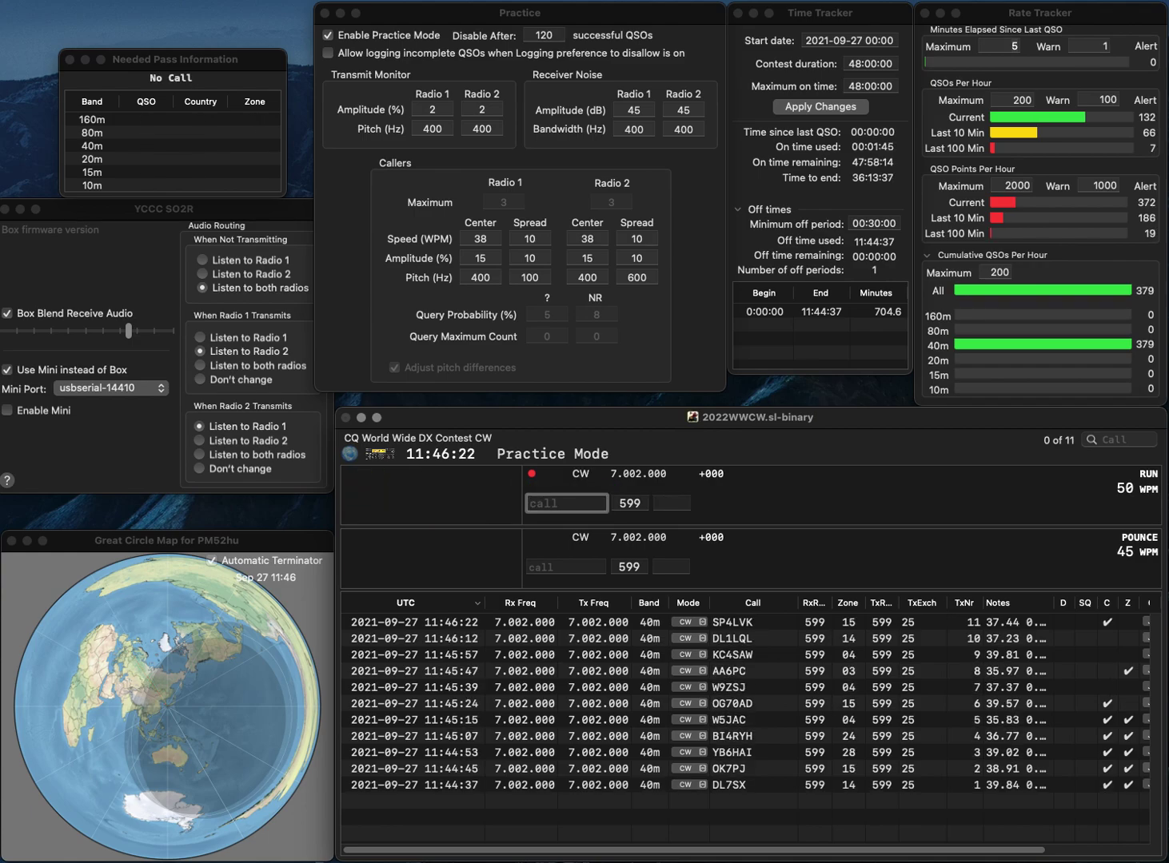
text(JH7S)
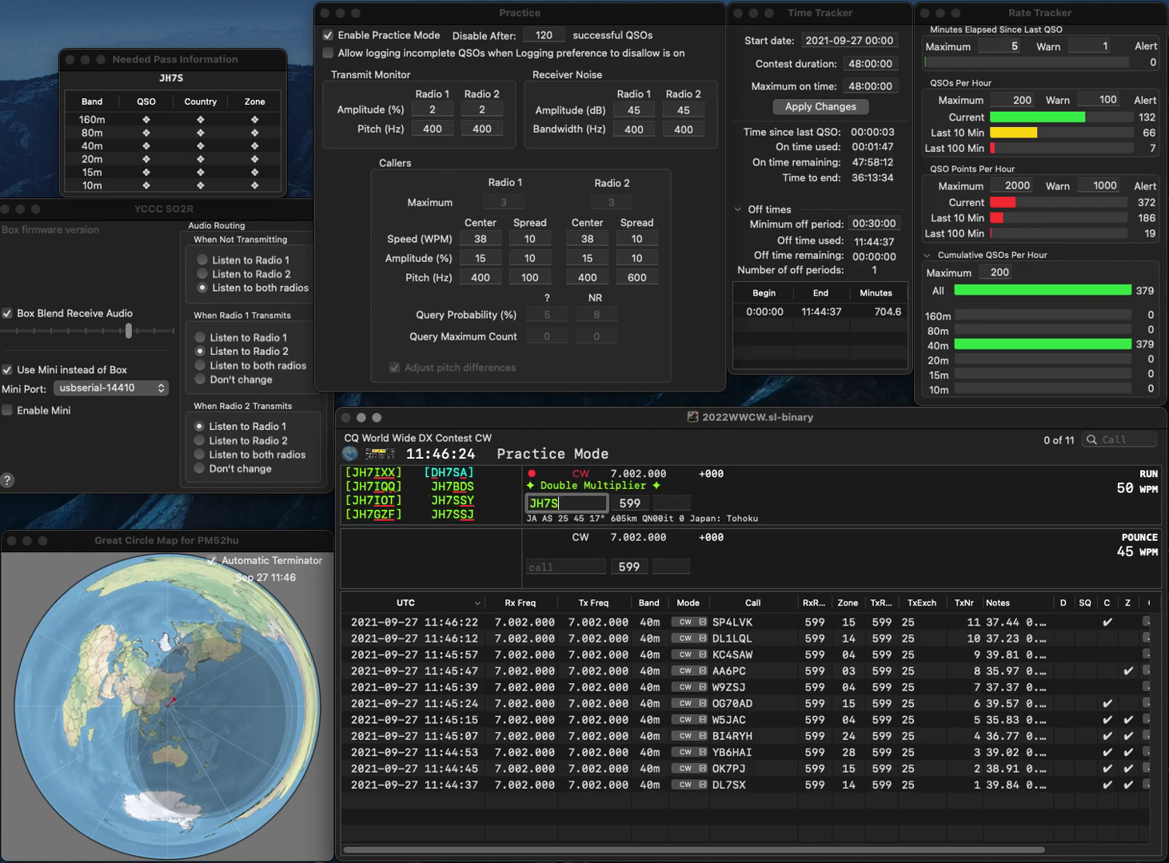
text(SJ)
key(Tab)
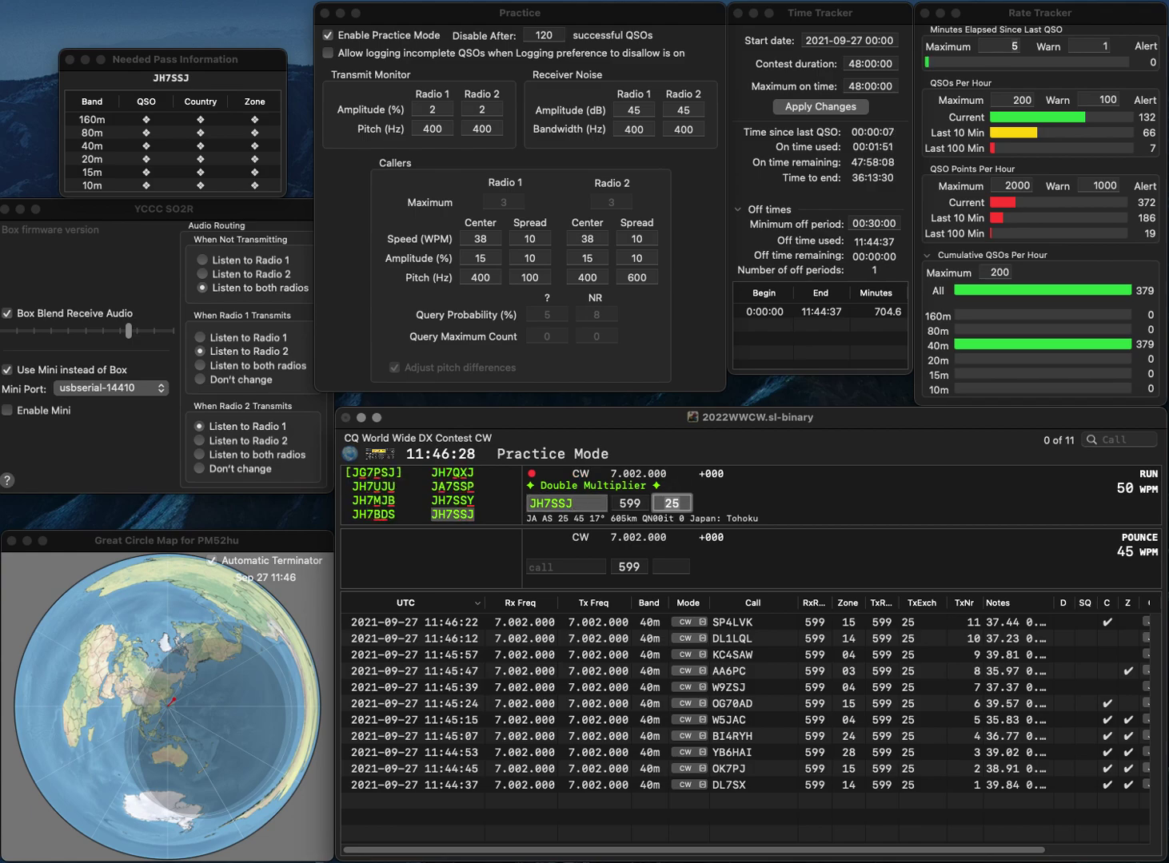
key(Return)
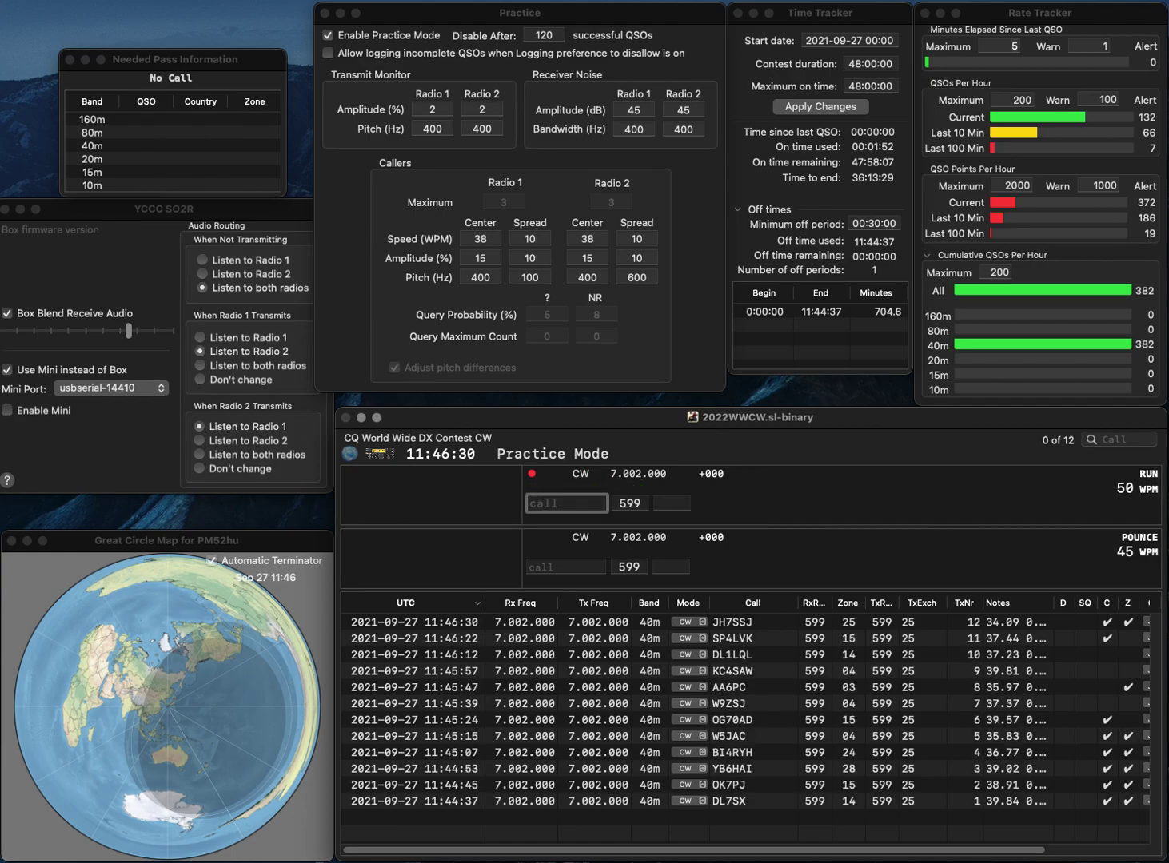
- Build the call VE3FN from its suffix and prefix, and log the contact with report 599 and zone 04
text(FN)
text(VE)
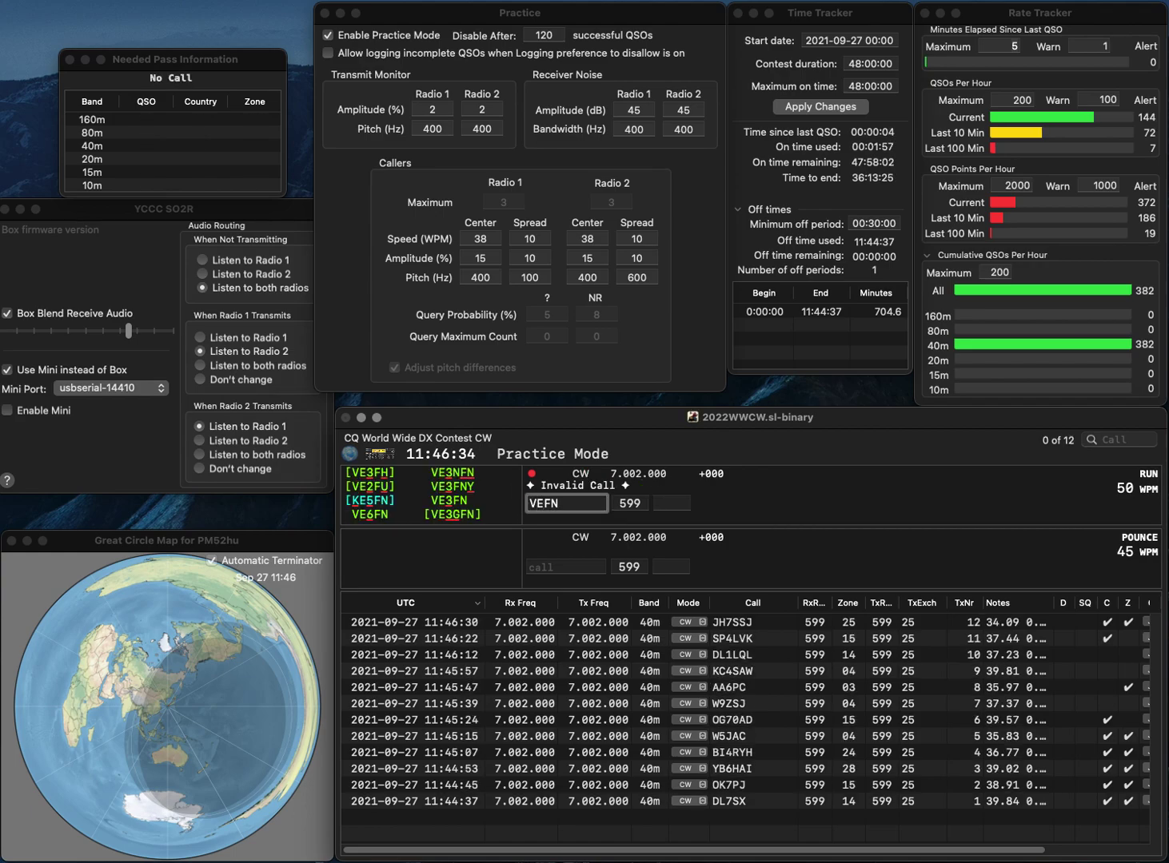
text(3)
key(space)
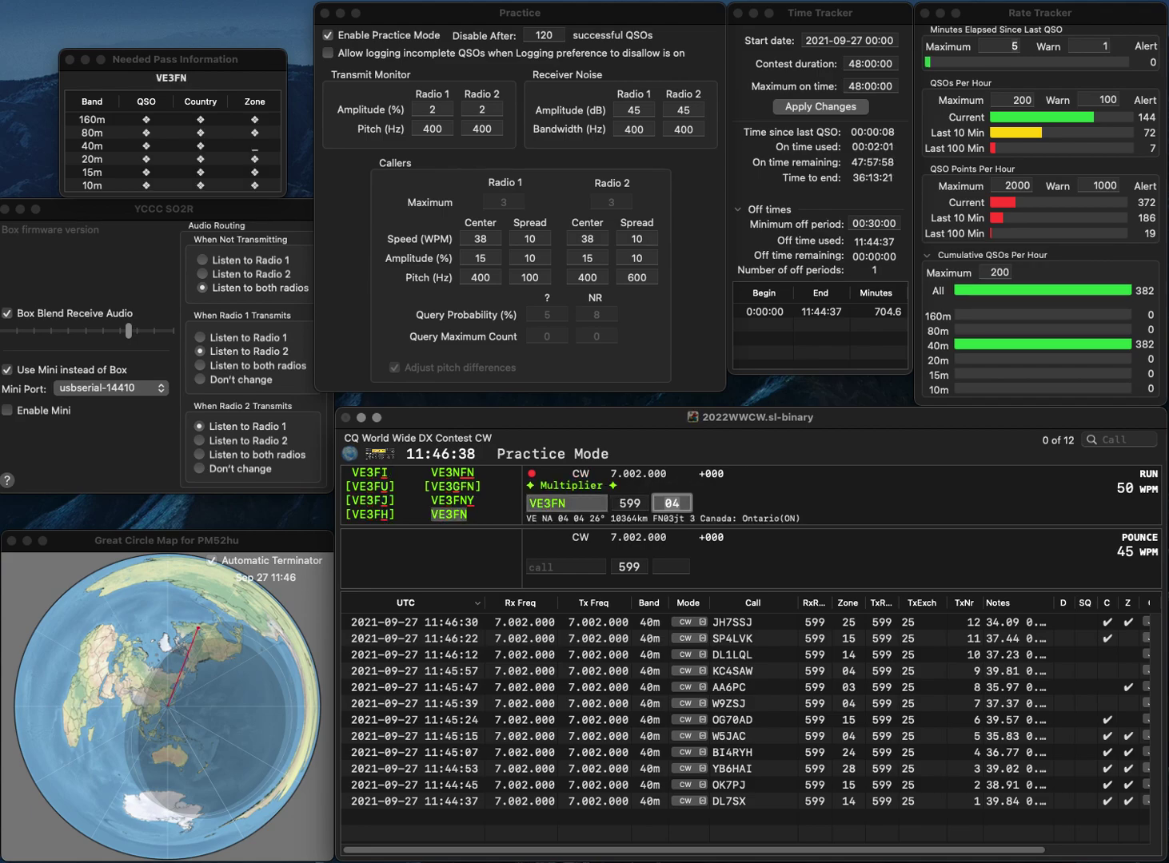
key(Return)
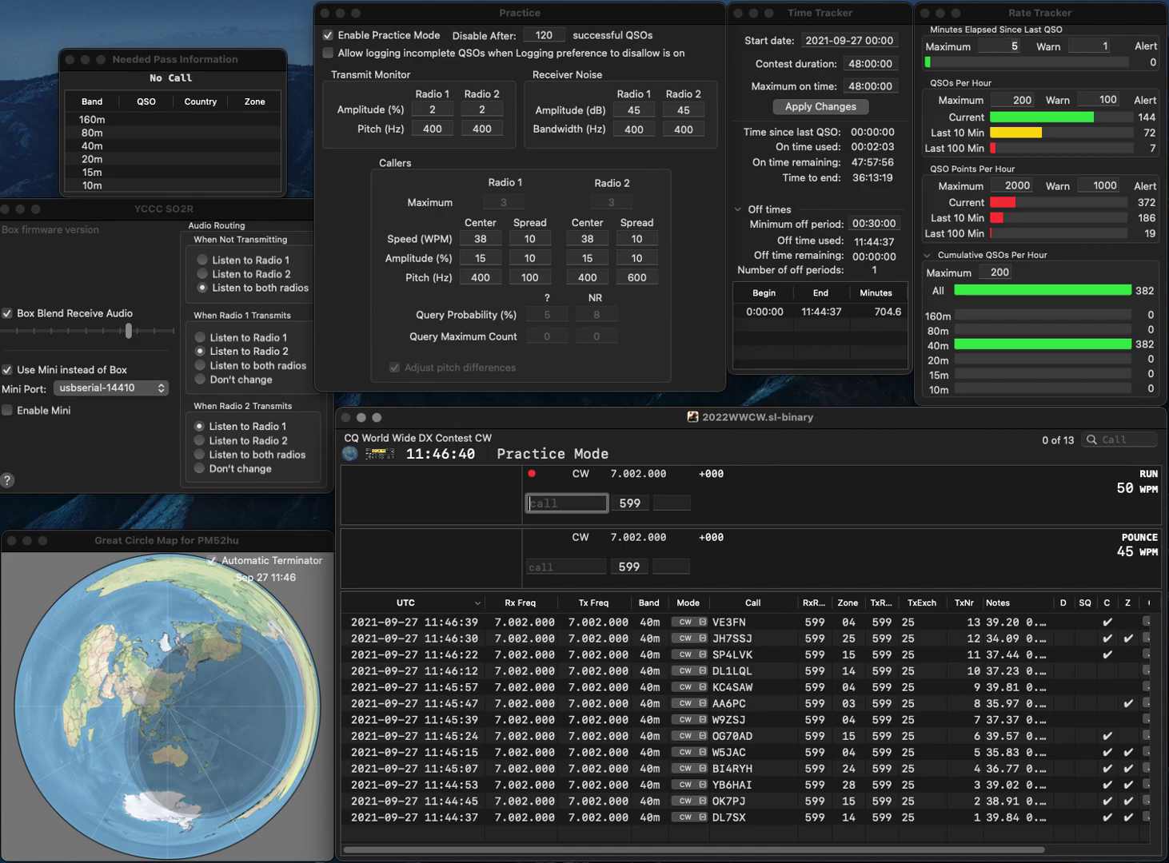
- Log a practice contact with CT1GFK using report 599 and zone 14
text(CT1GFK)
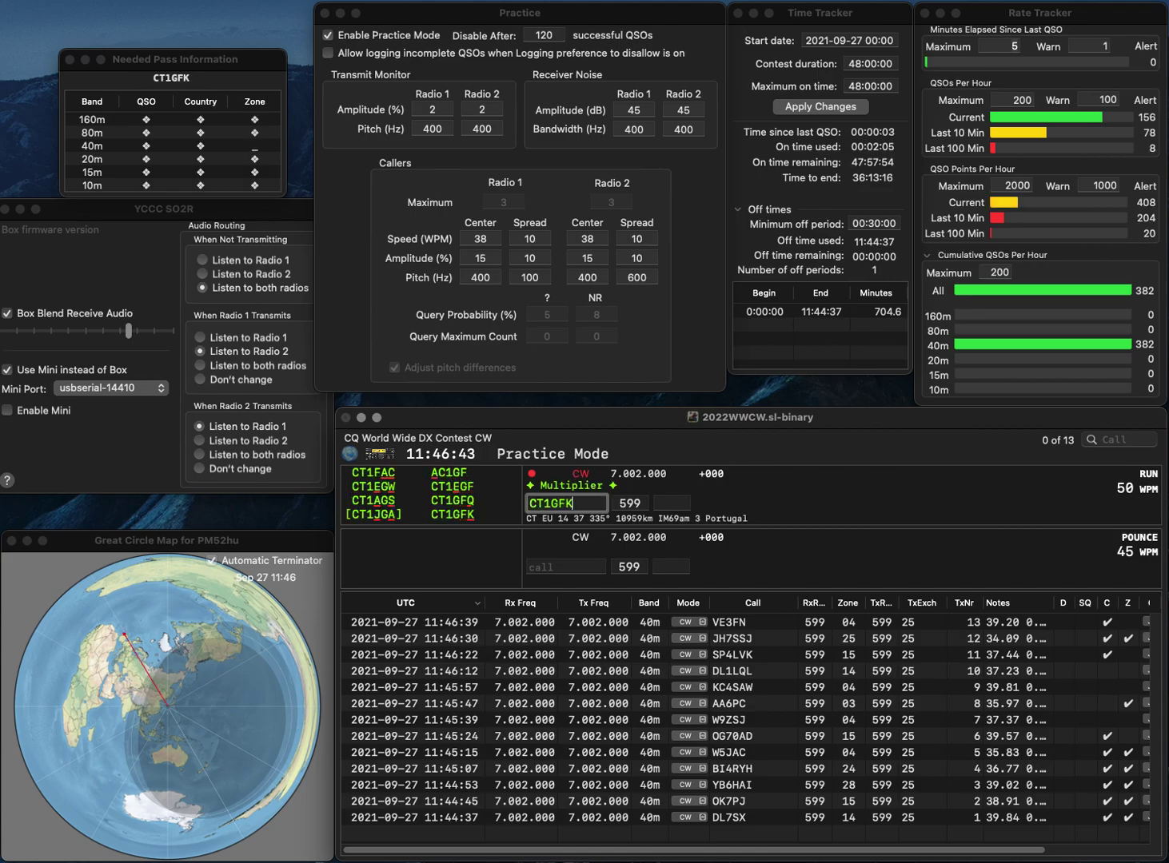
key(Return)
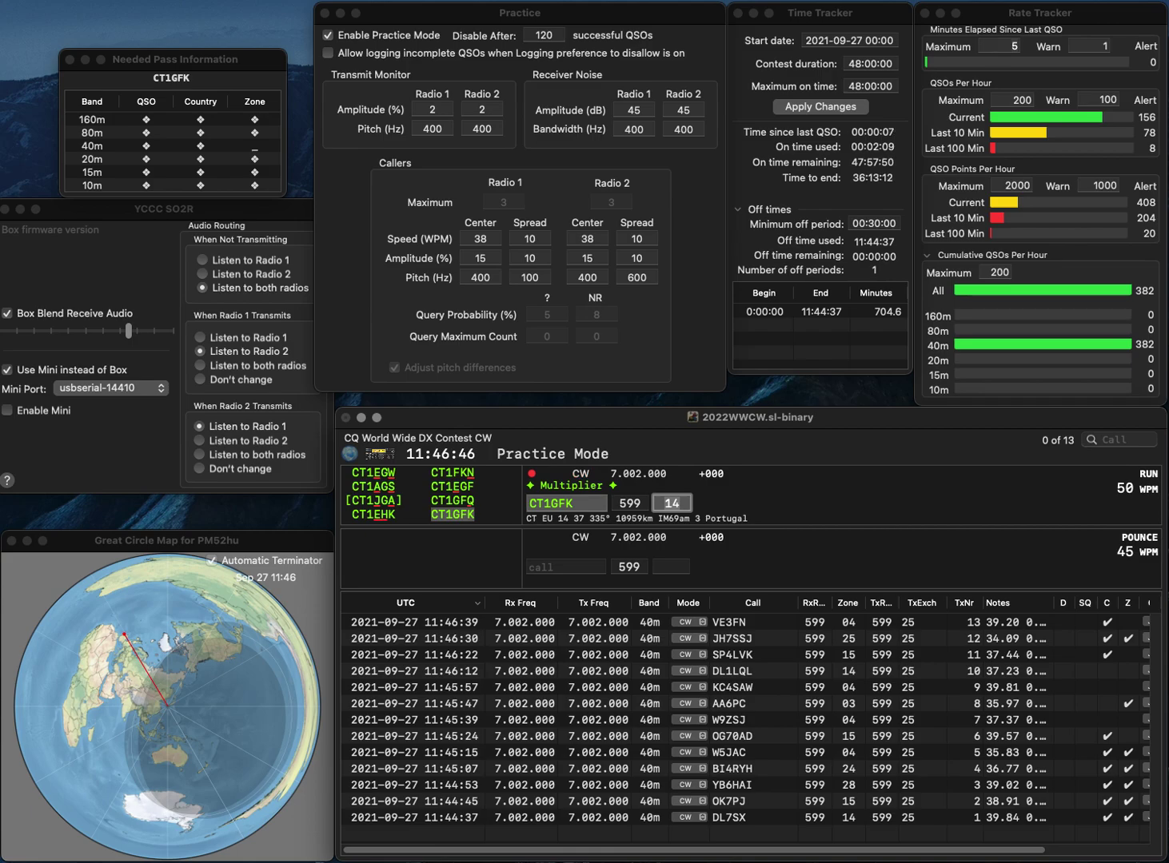
key(Return)
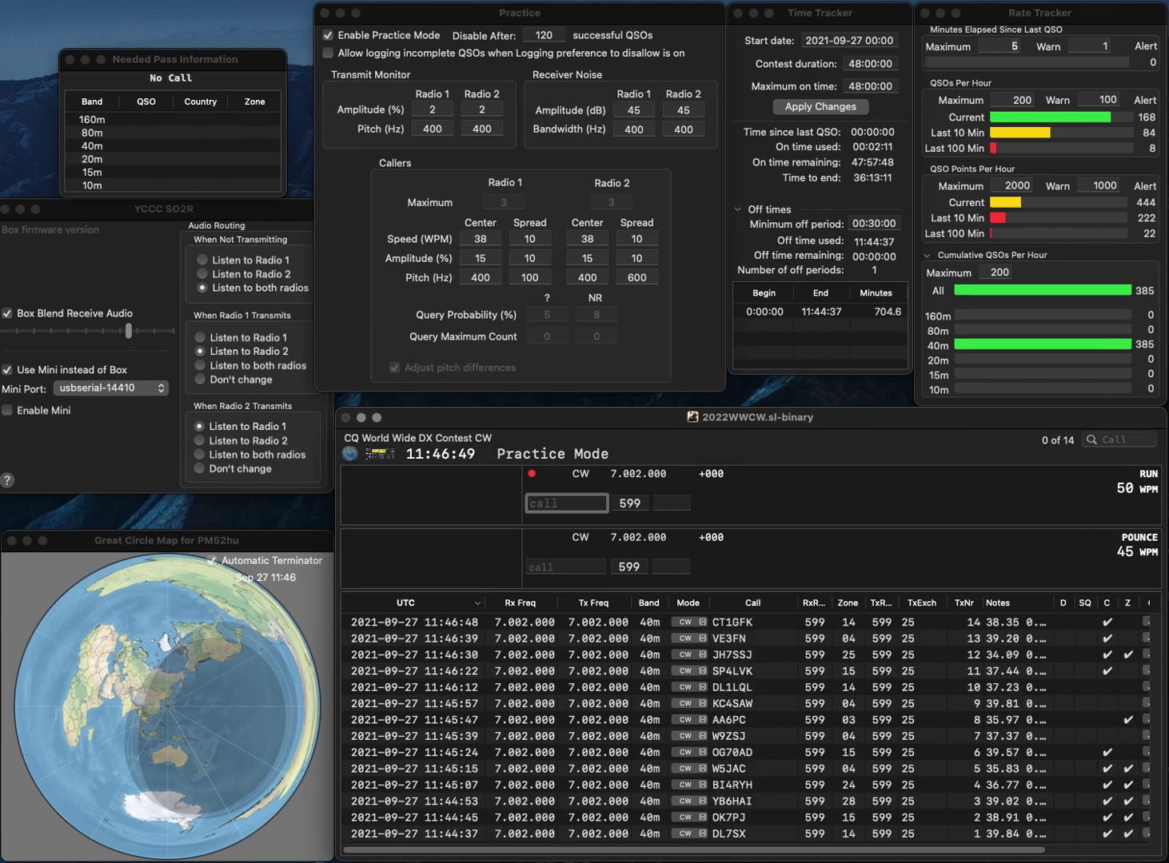
text(C6AFK)
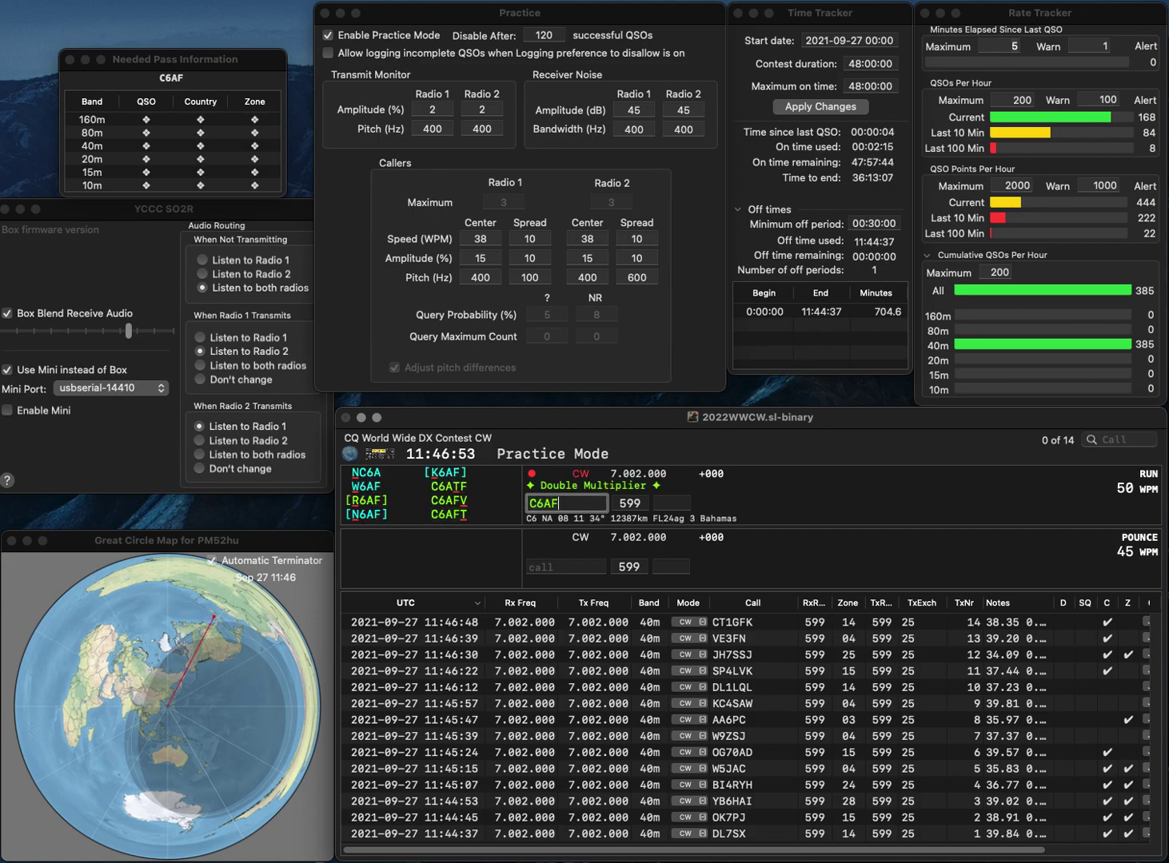
key(BackSpace)
text(T)
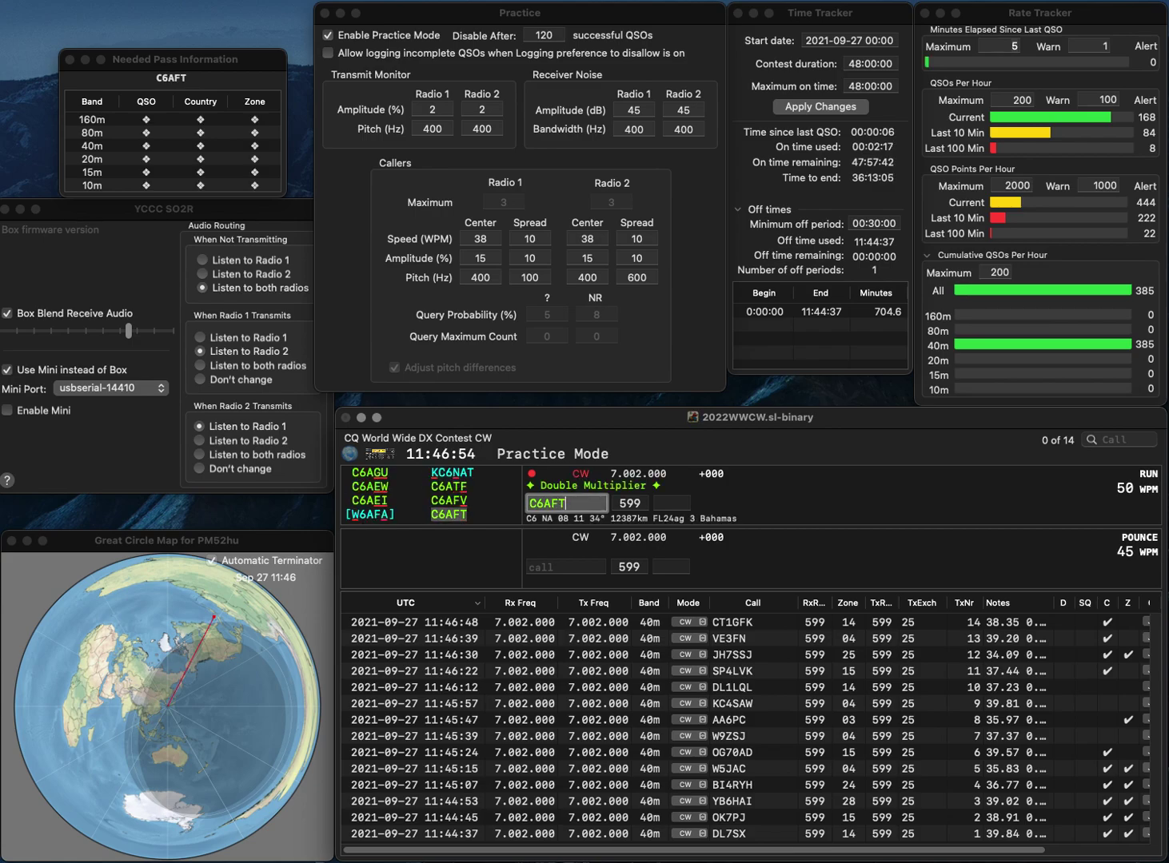
key(space)
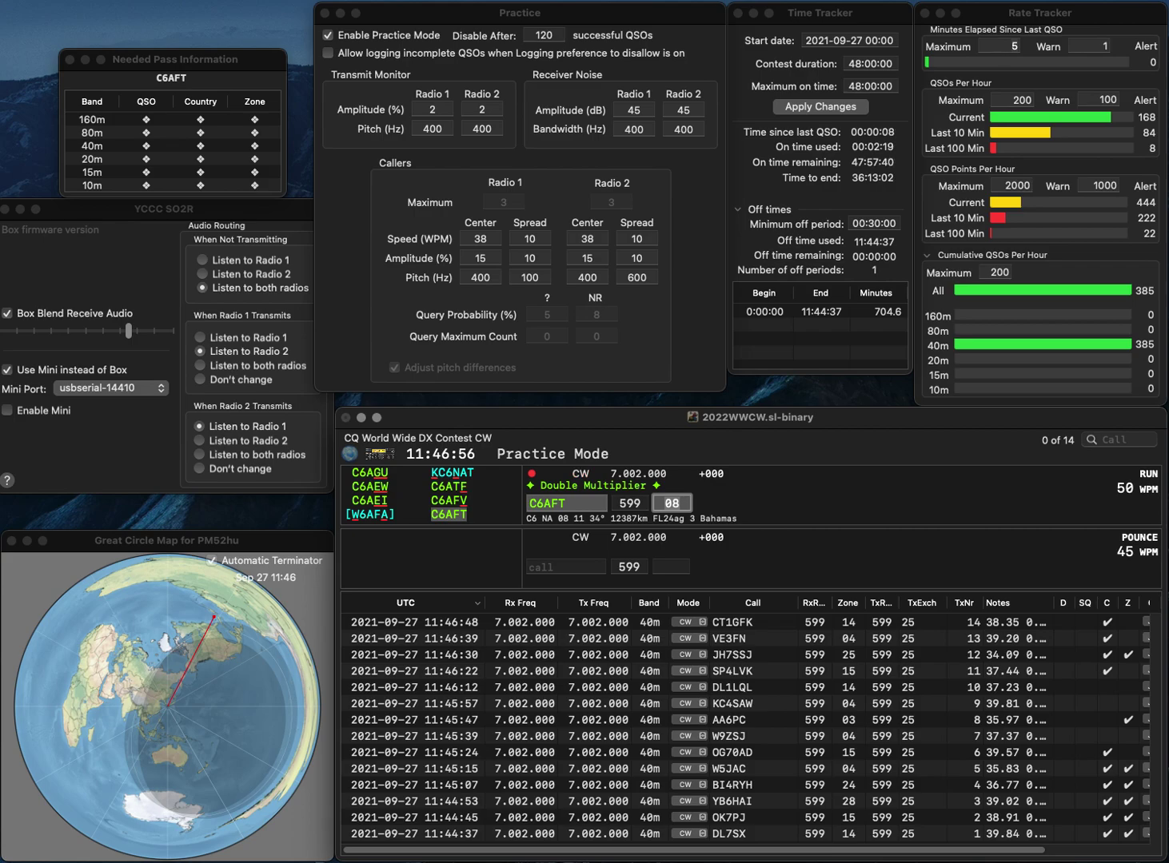
key(Return)
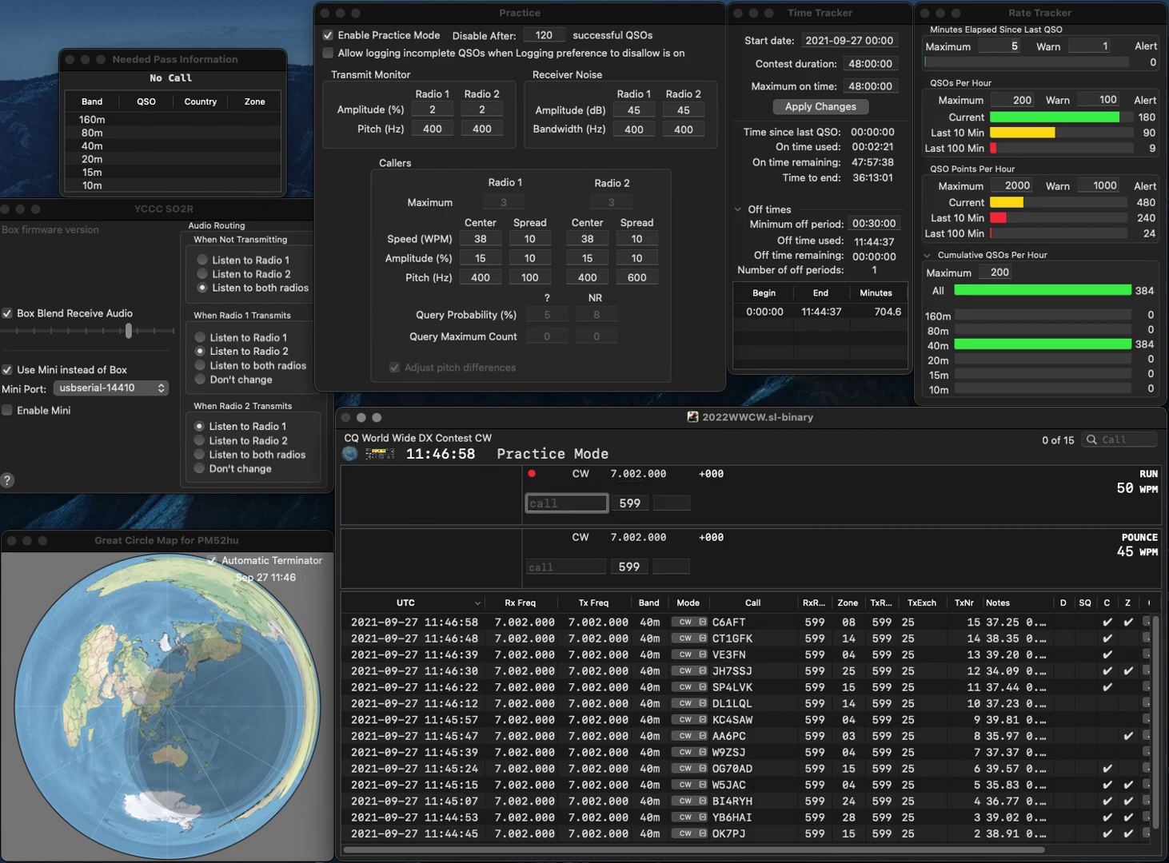
- Enter the partial call IL, complete it to I4VIL, and log the contact with report 599 and zone 15
text(IL)
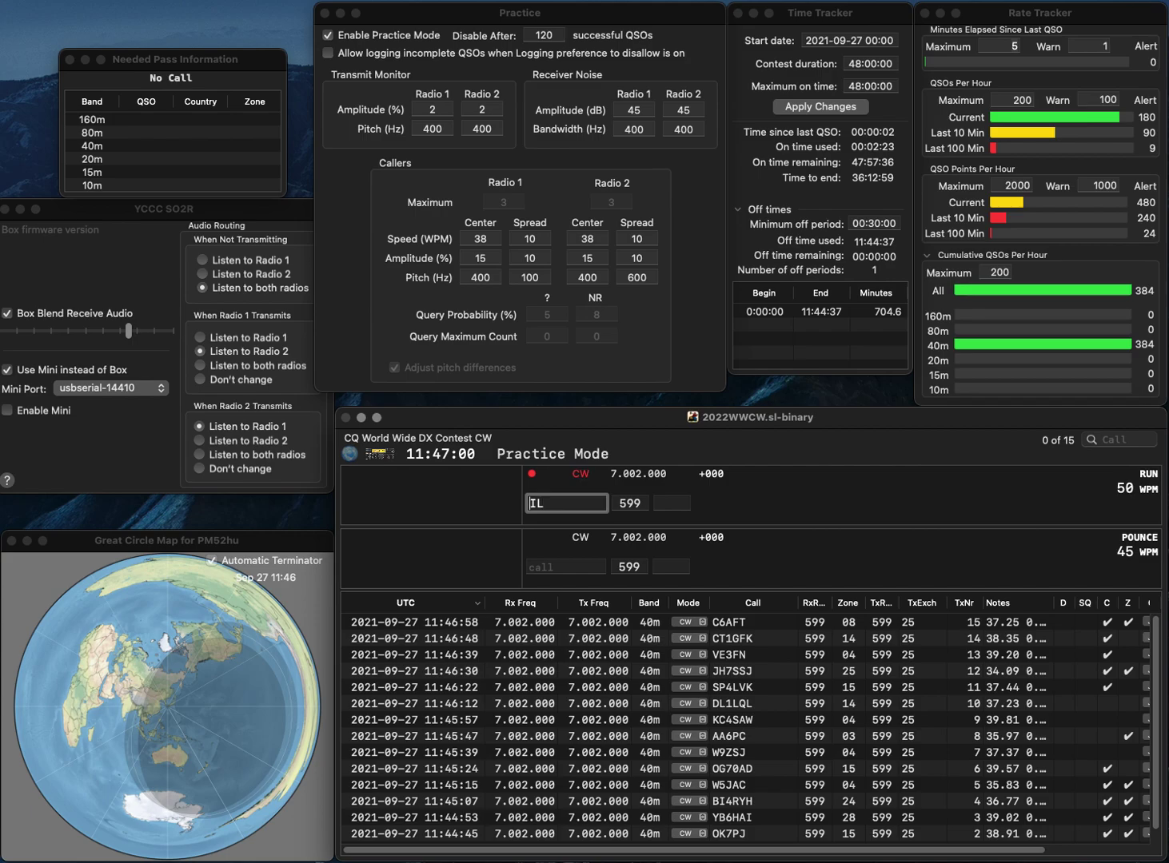
key(Left)
text(4V)
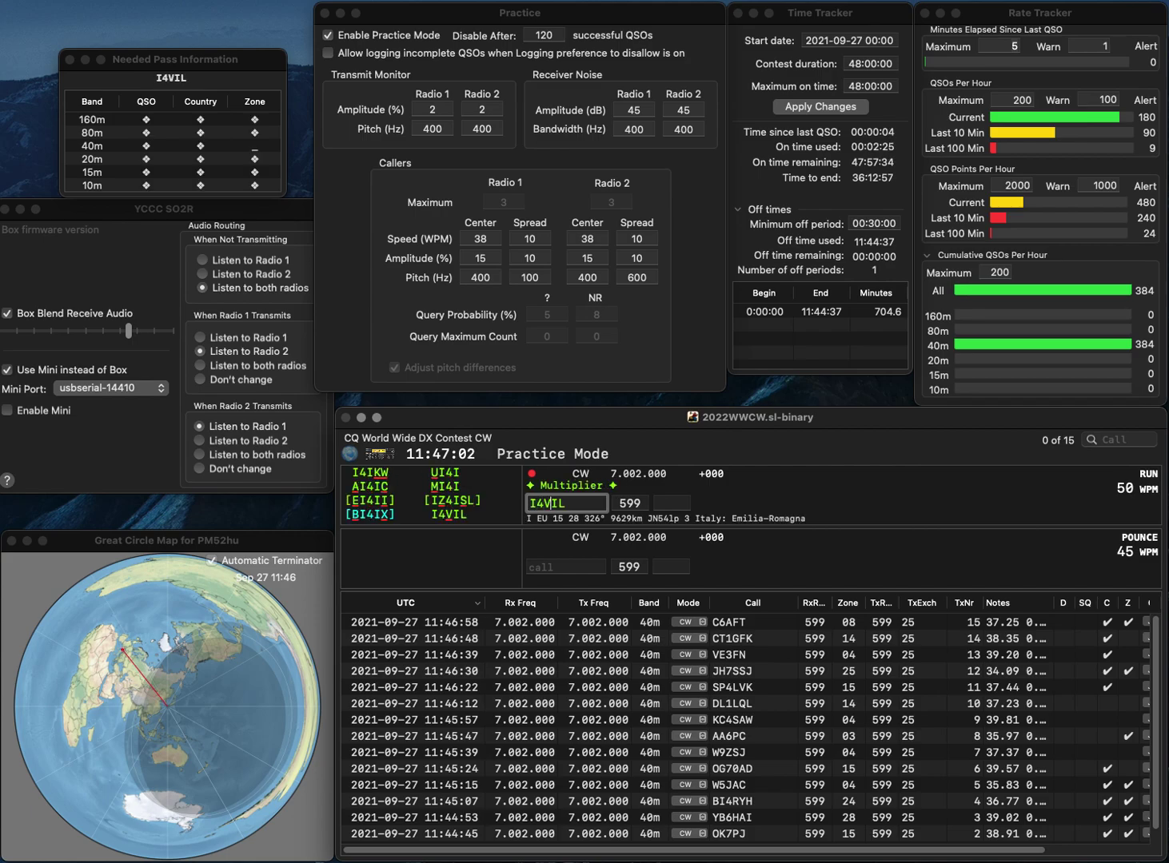
key(space)
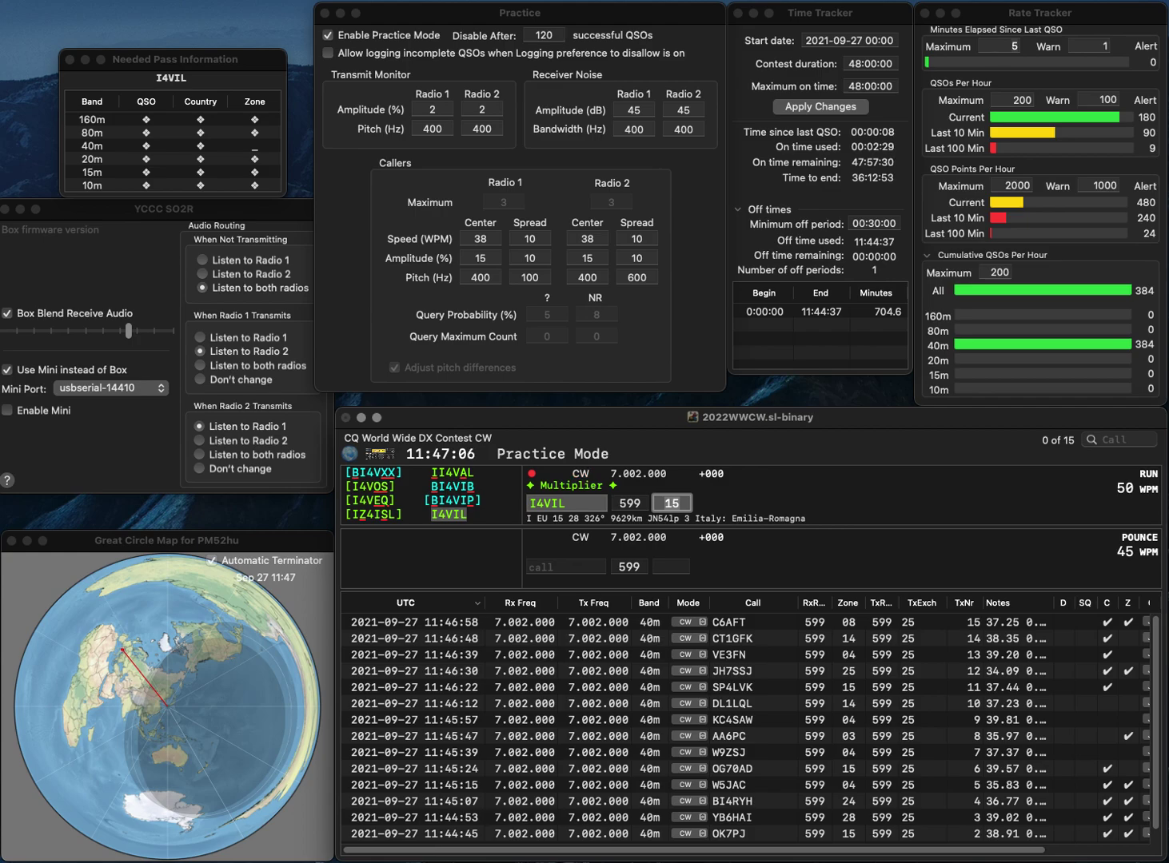
key(Return)
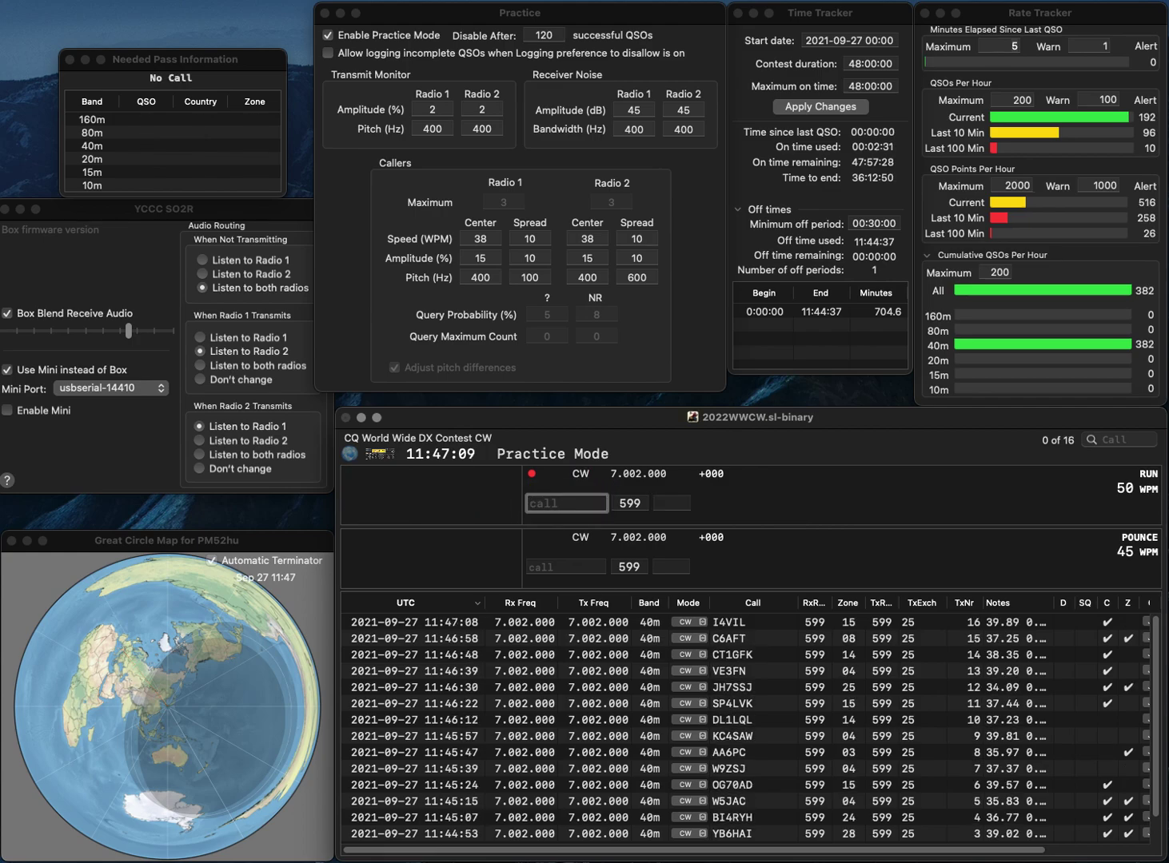
text(H6ILH)
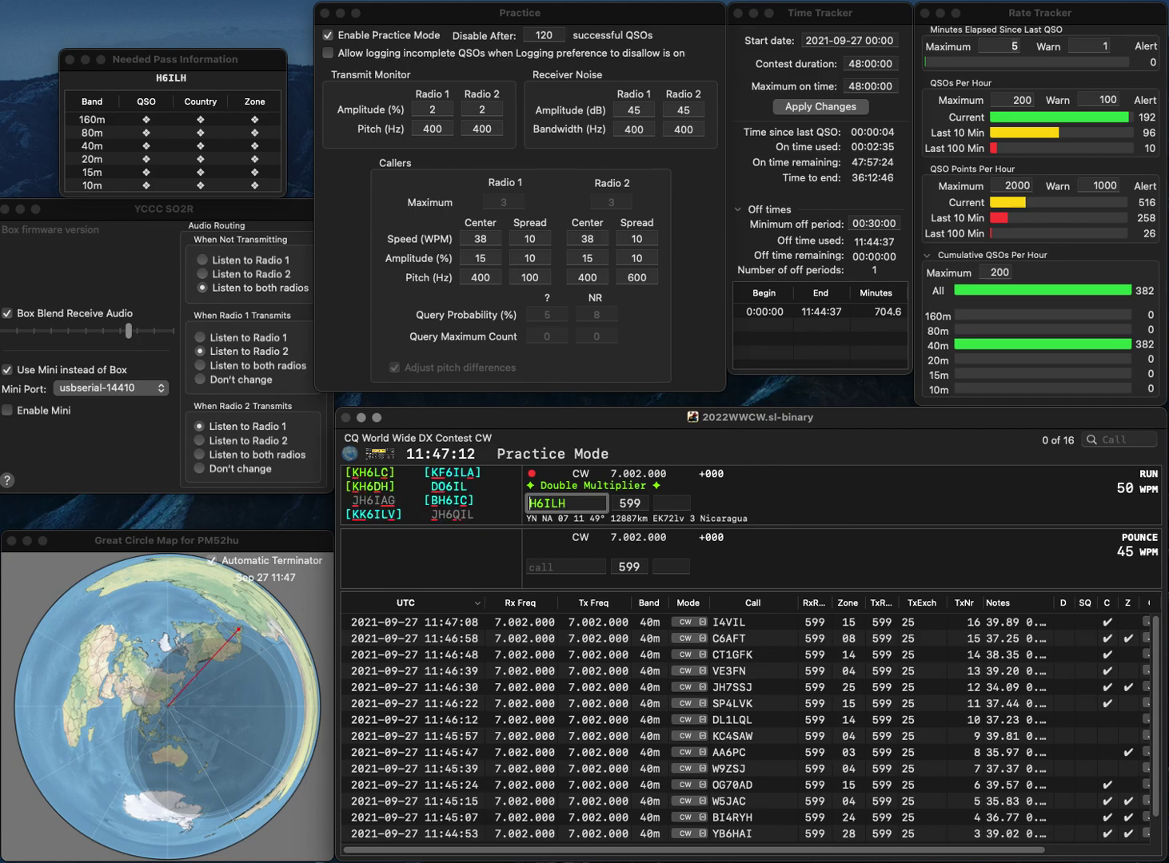
key(Return)
text(S)
key(Delete)
text(Q)
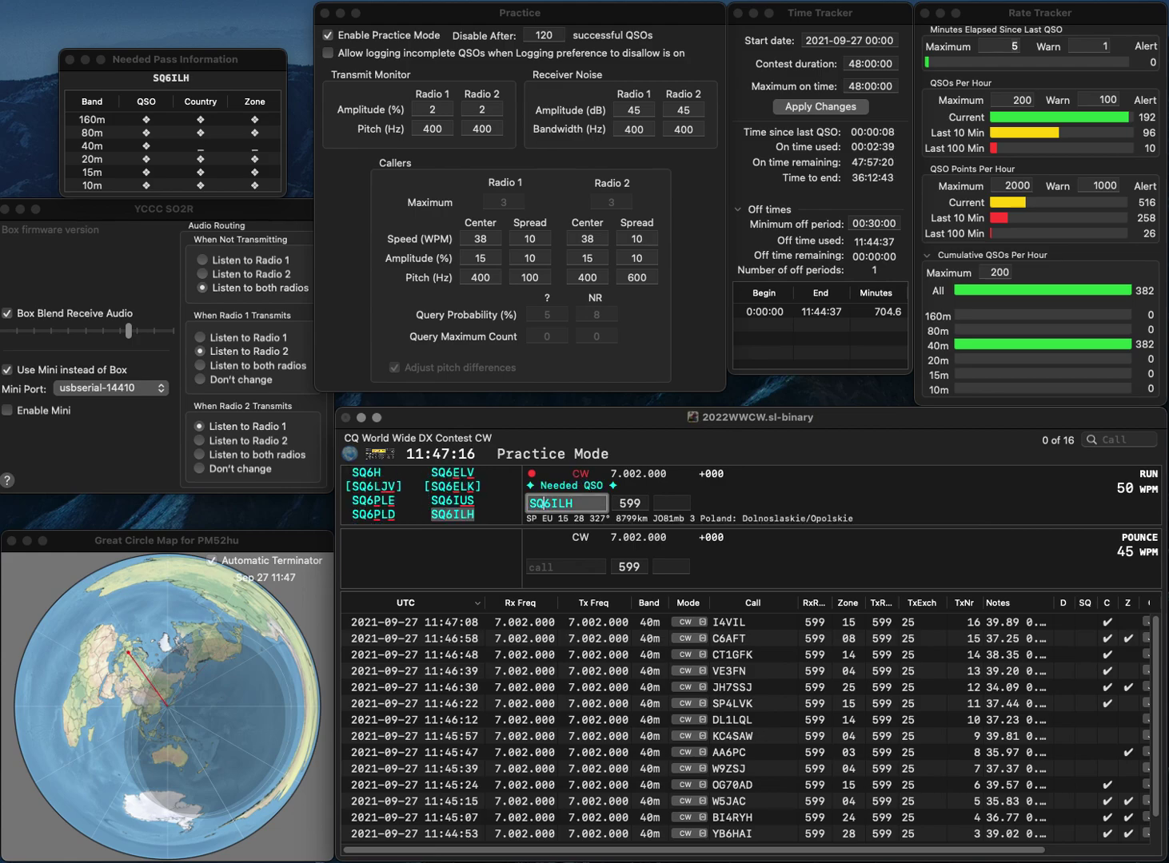
key(Tab)
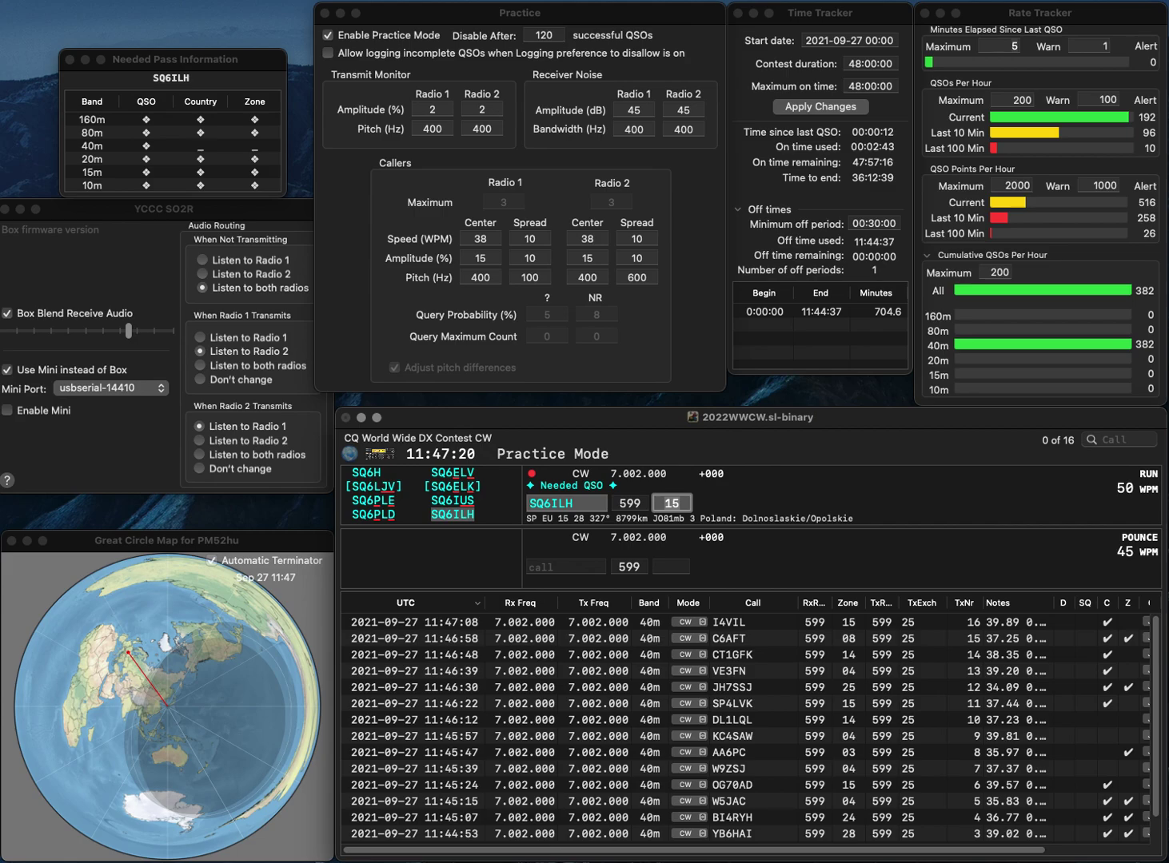
key(Return)
text(R5AF)
key(space)
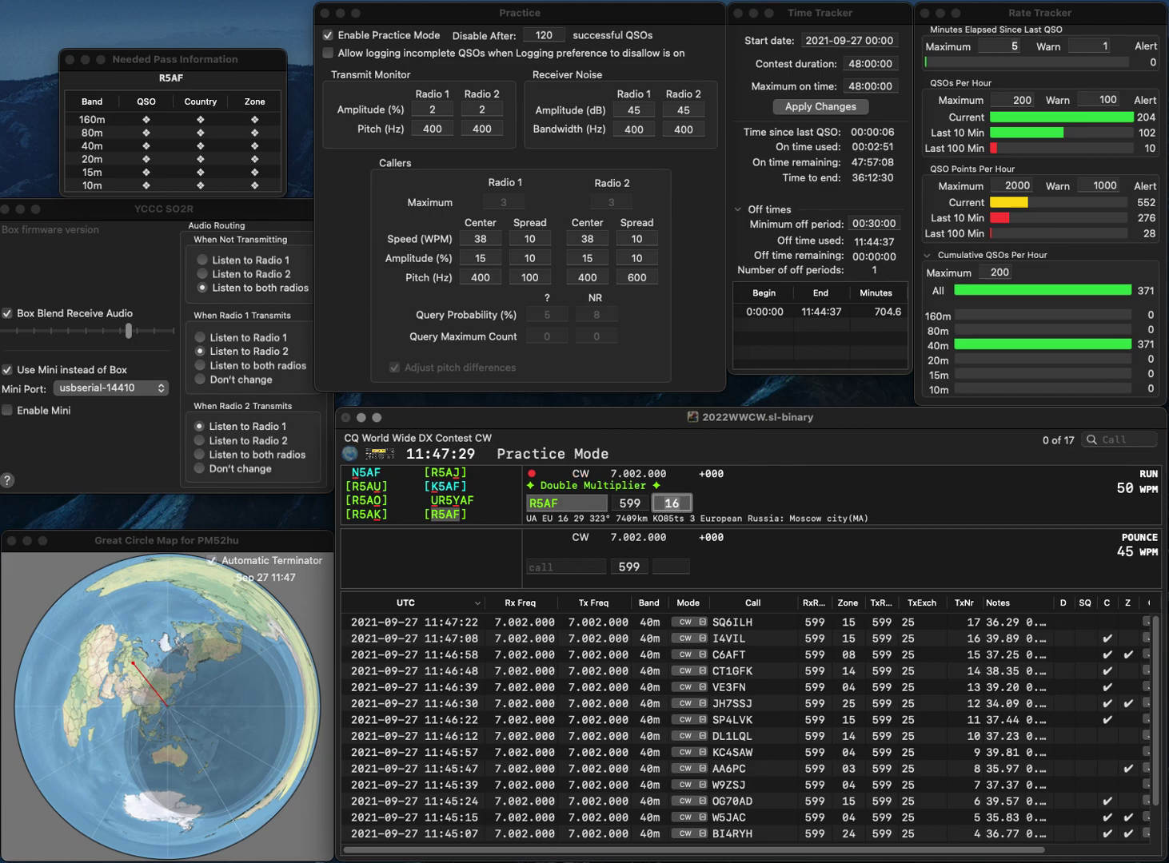
key(Return)
text(SK7HAT)
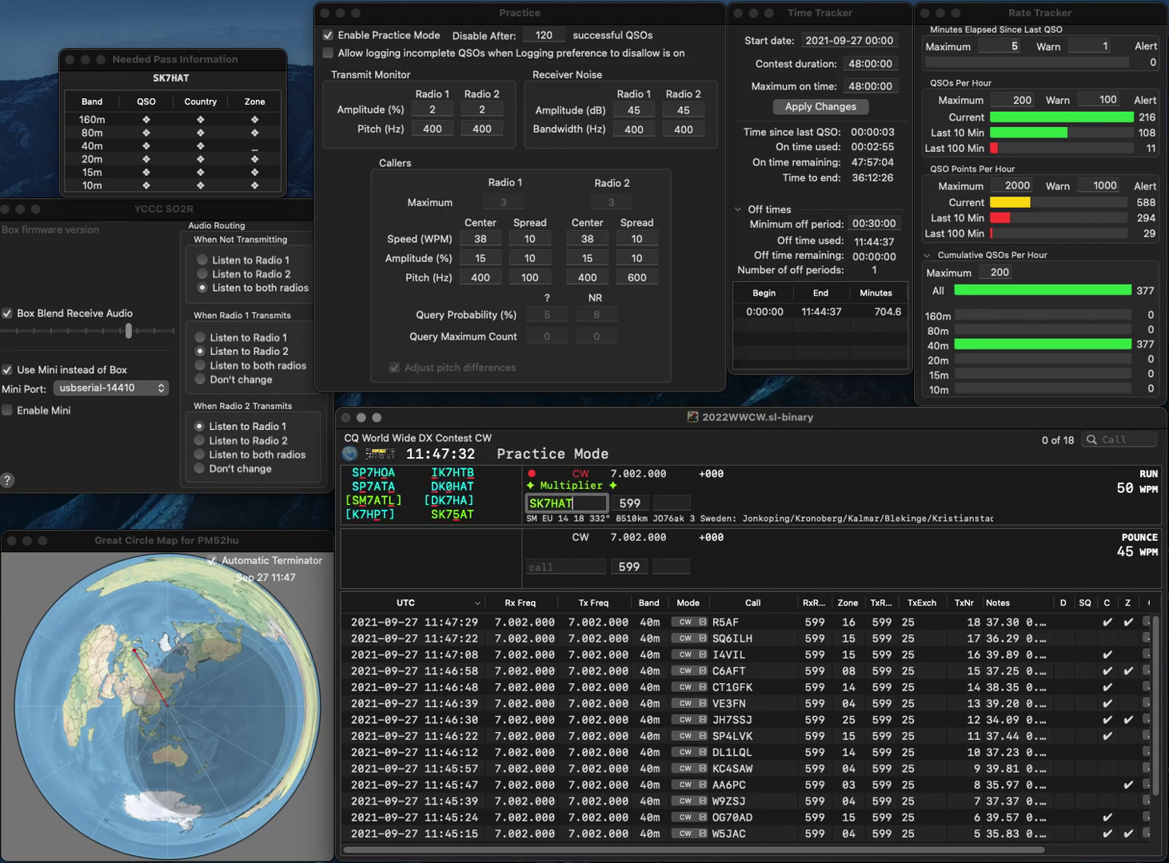
key(BackSpace)
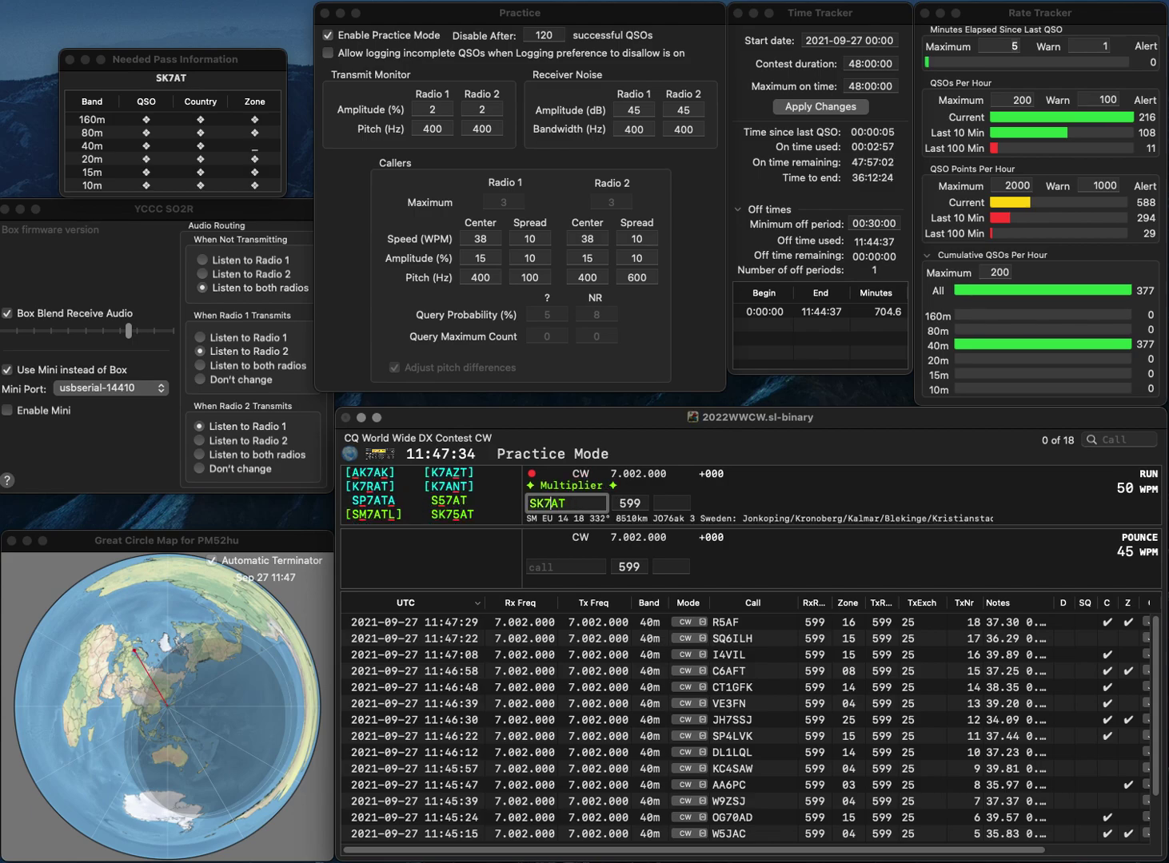
text(5)
key(space)
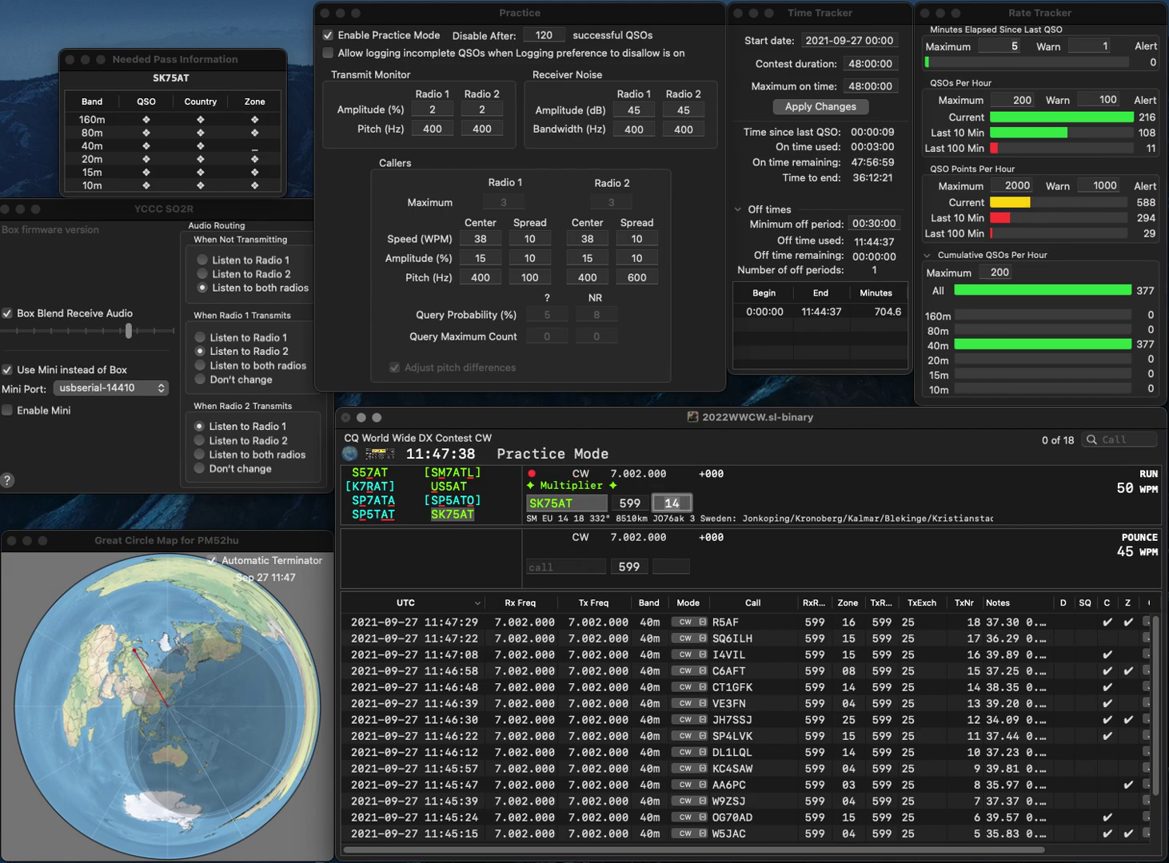
key(Return)
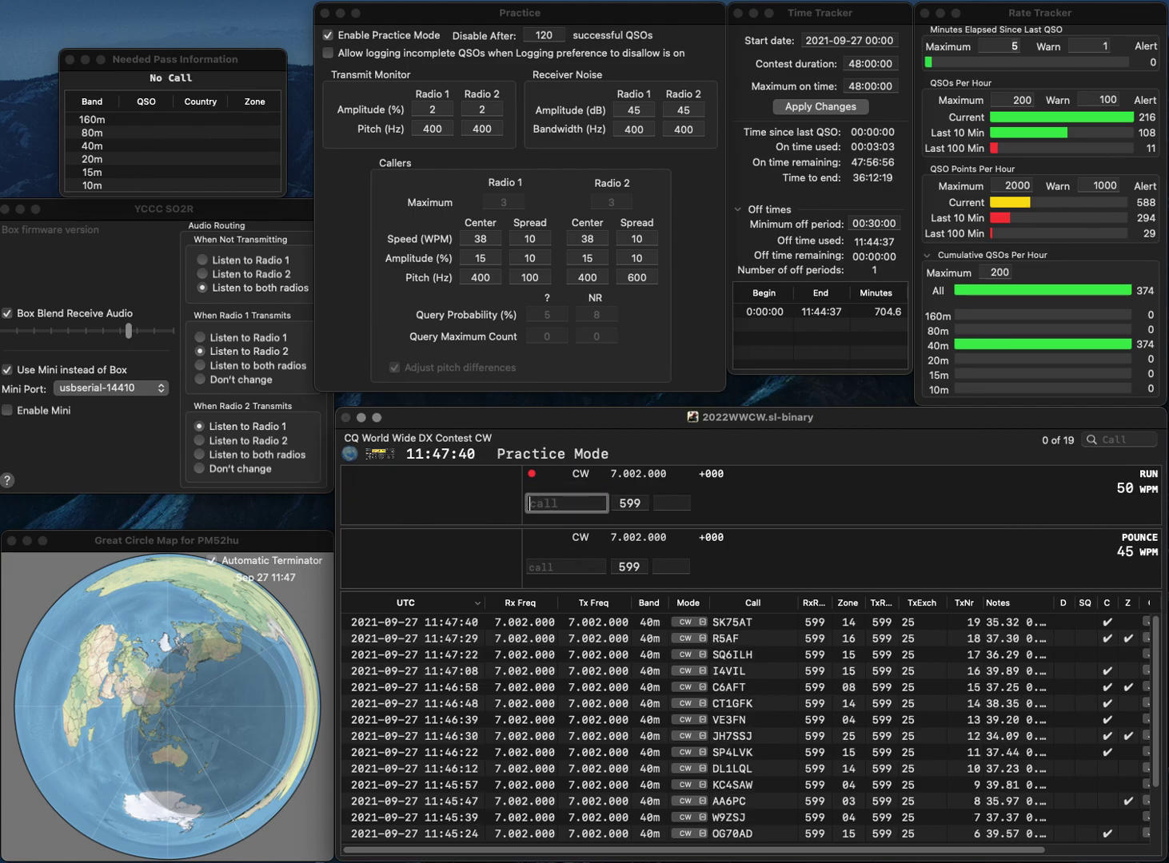
- Enter the partial call FKW, correct it to R7KW, and log the contact with report 599 and zone 16
text(FKW)
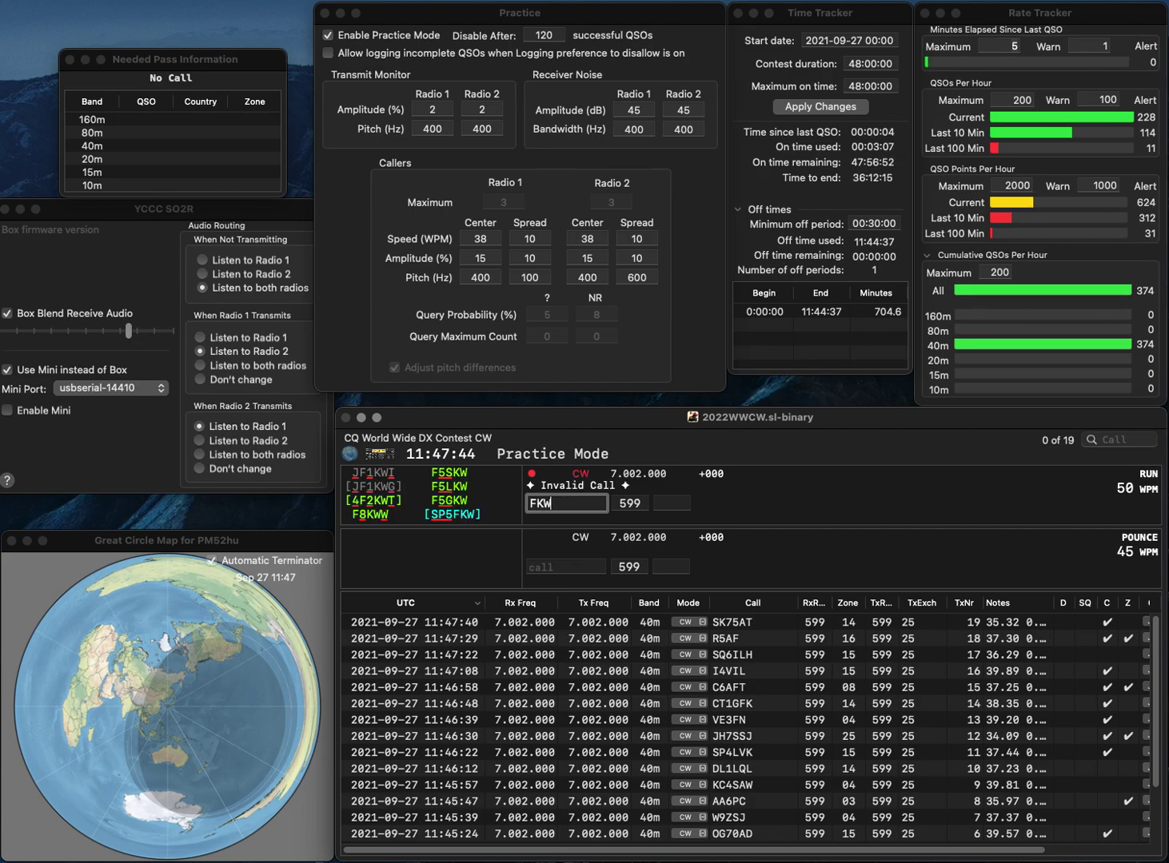
key(BackSpace)
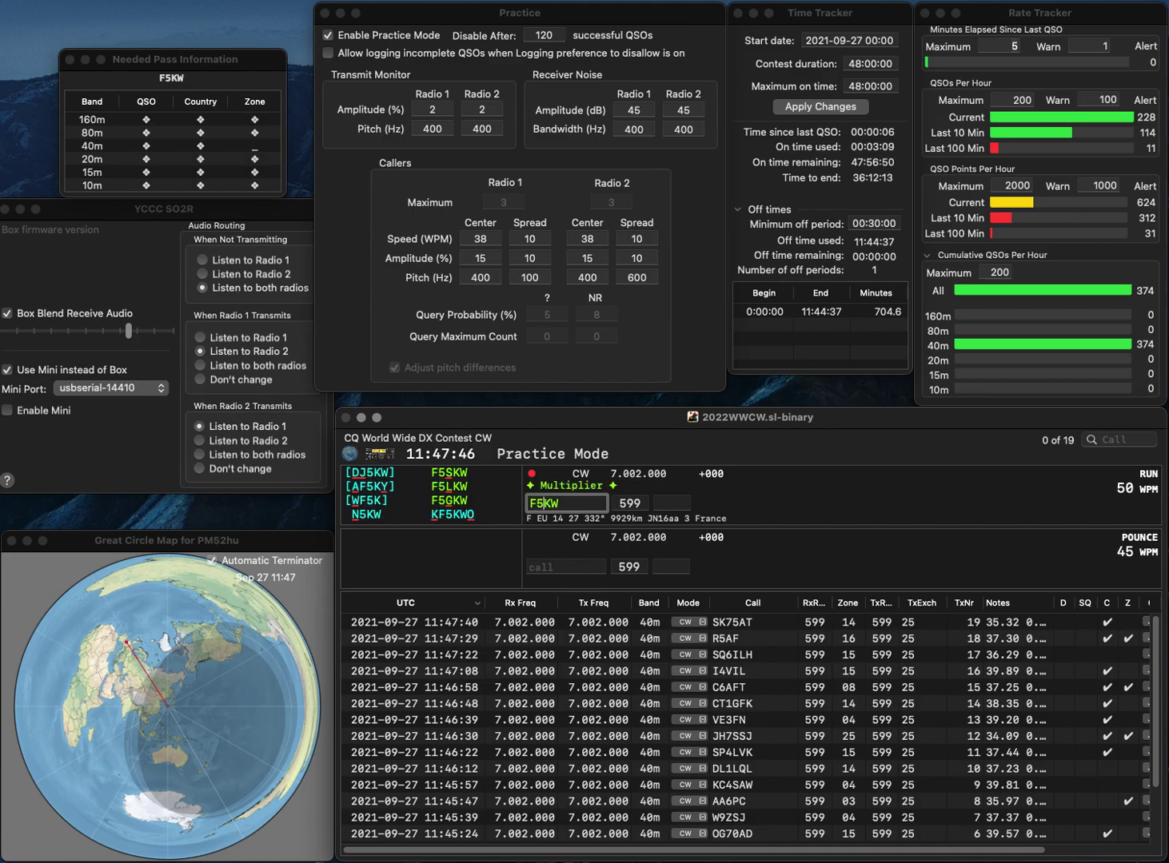
text(R)
text(7)
key(Tab)
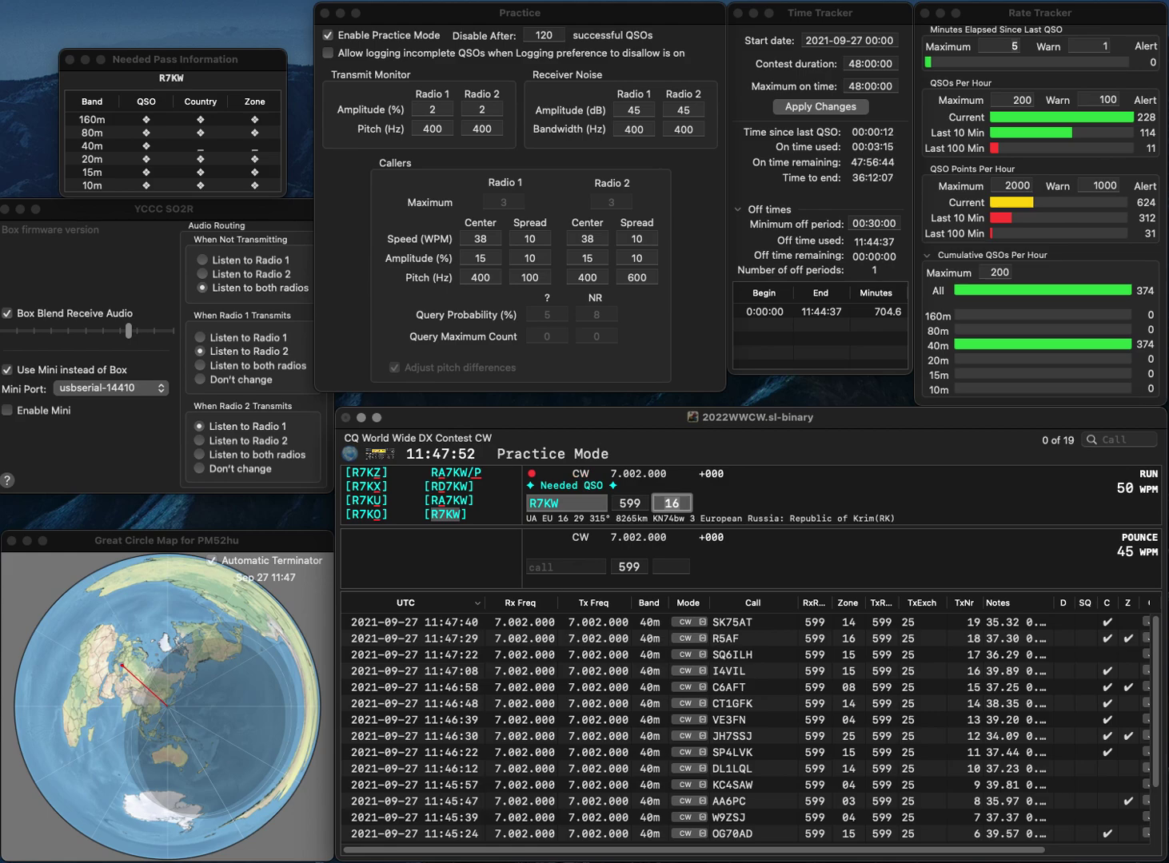
key(Return)
- Log a practice contact with UP7L using report 599 and zone 17
text(UP7L)
key(space)
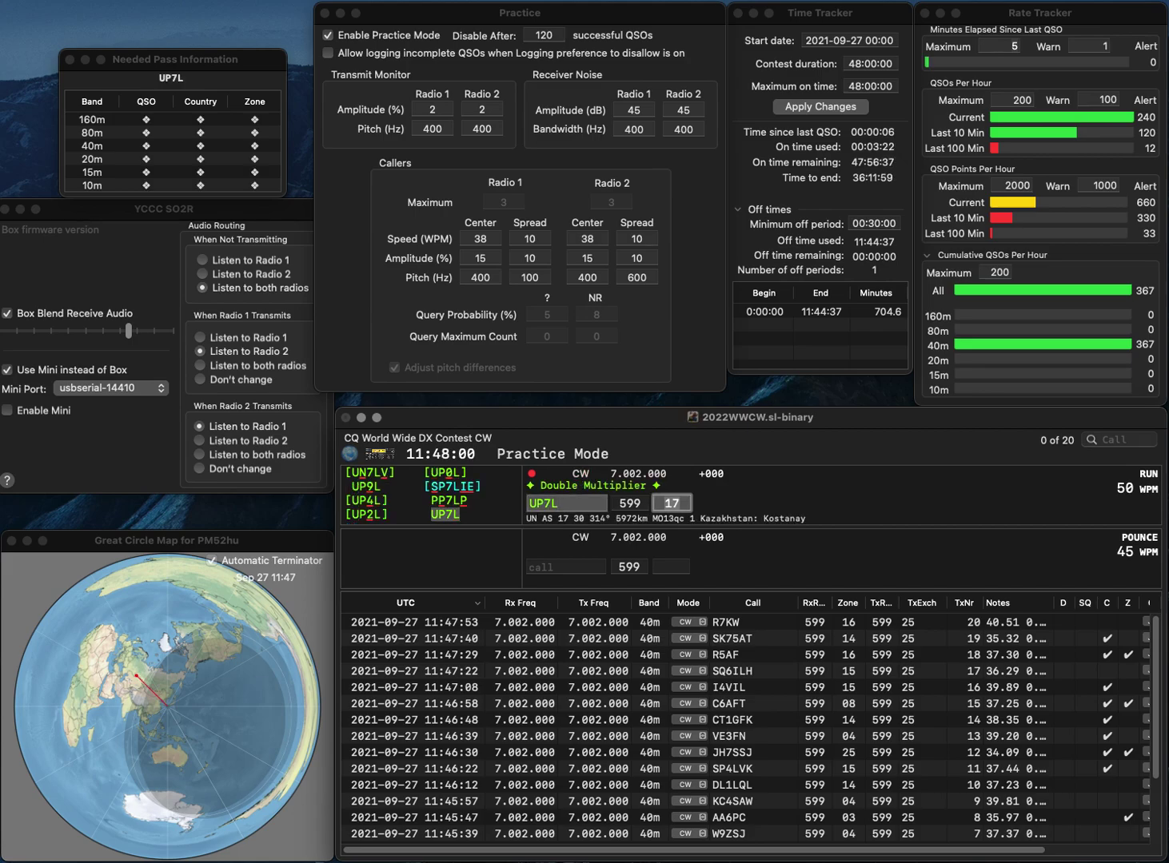
key(Return)
- Log a practice contact with NP2P using report 599 and zone 08
text(N)
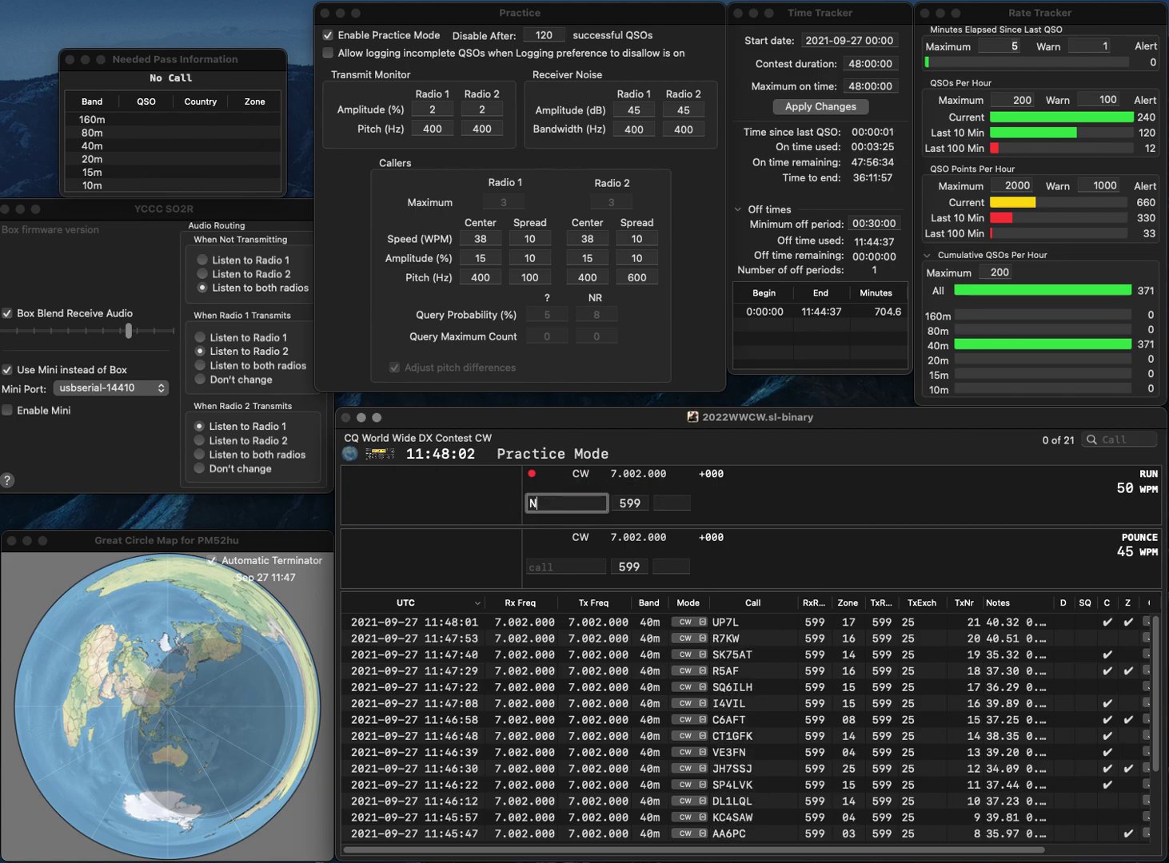
text(P)
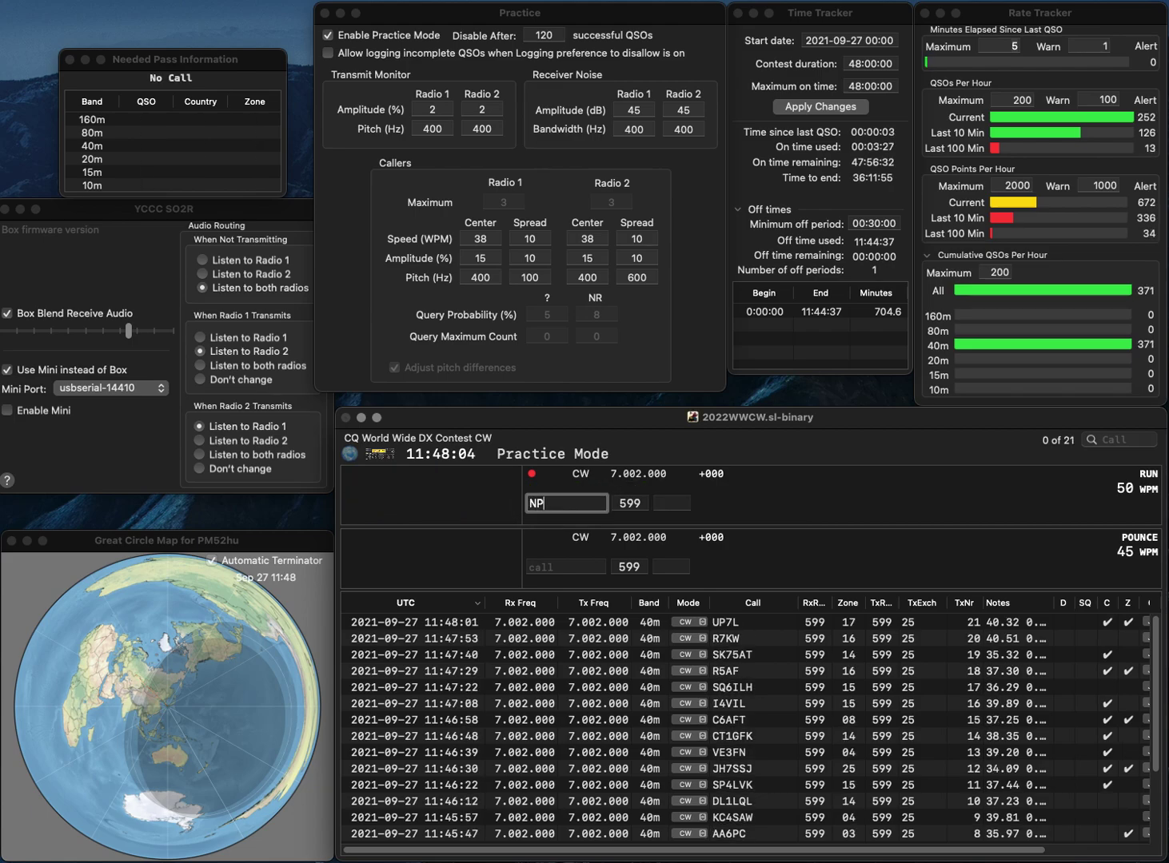
text(2)
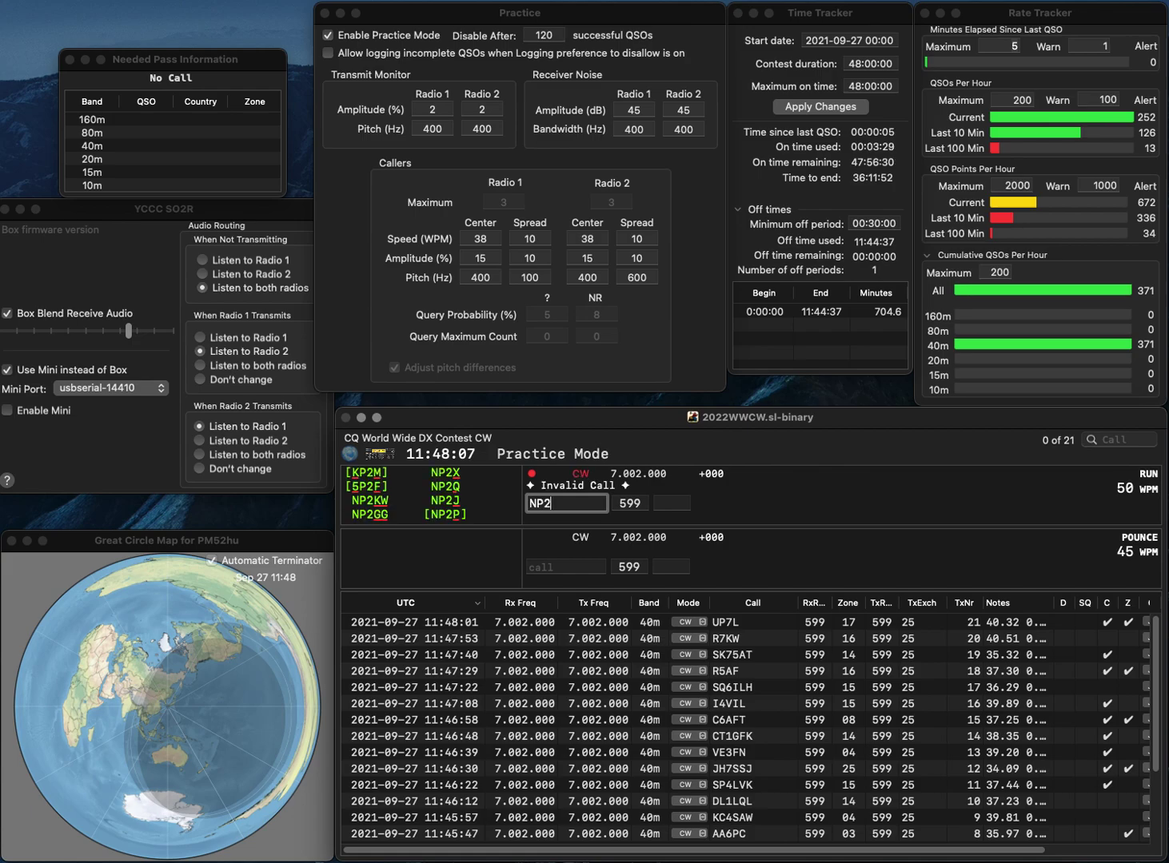
text(P)
key(space)
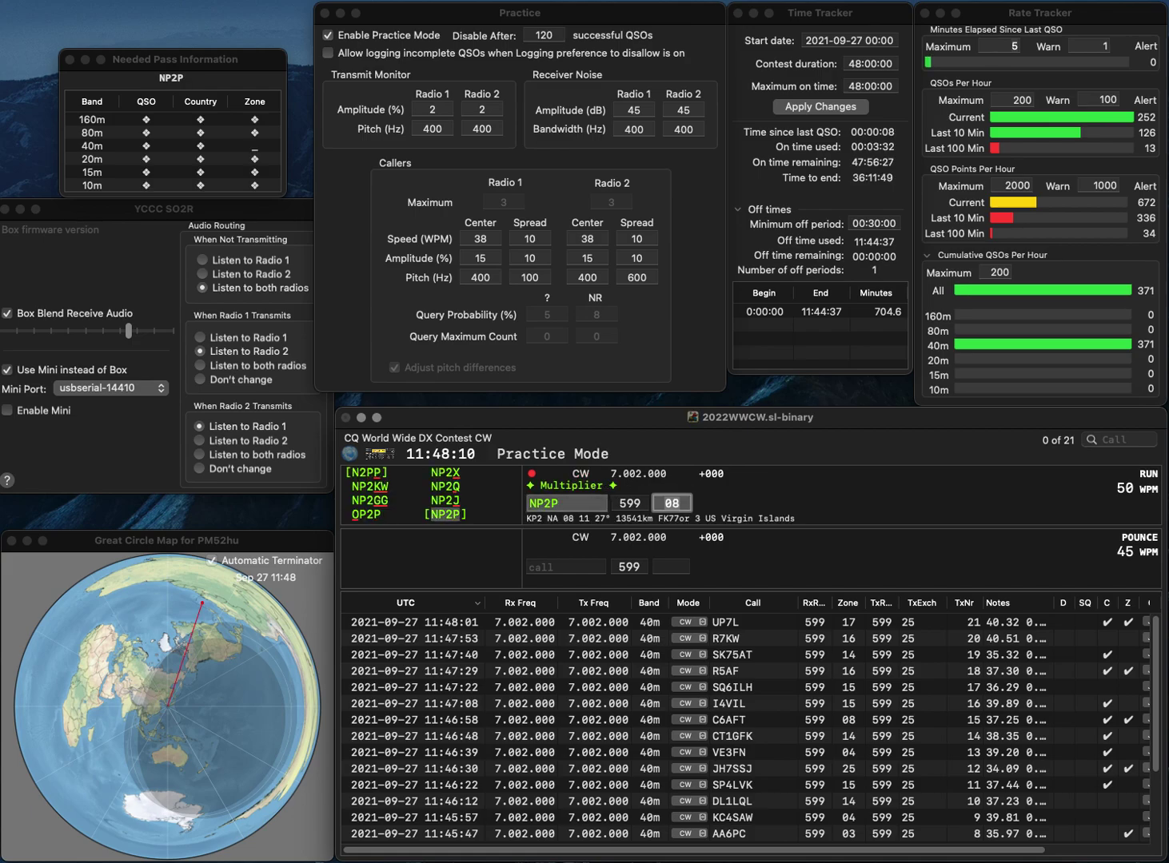
key(Return)
- Enter the call K4YSL, correct it to K4CUL, and log the contact with report 599 and zone 05
text(K4YSL)
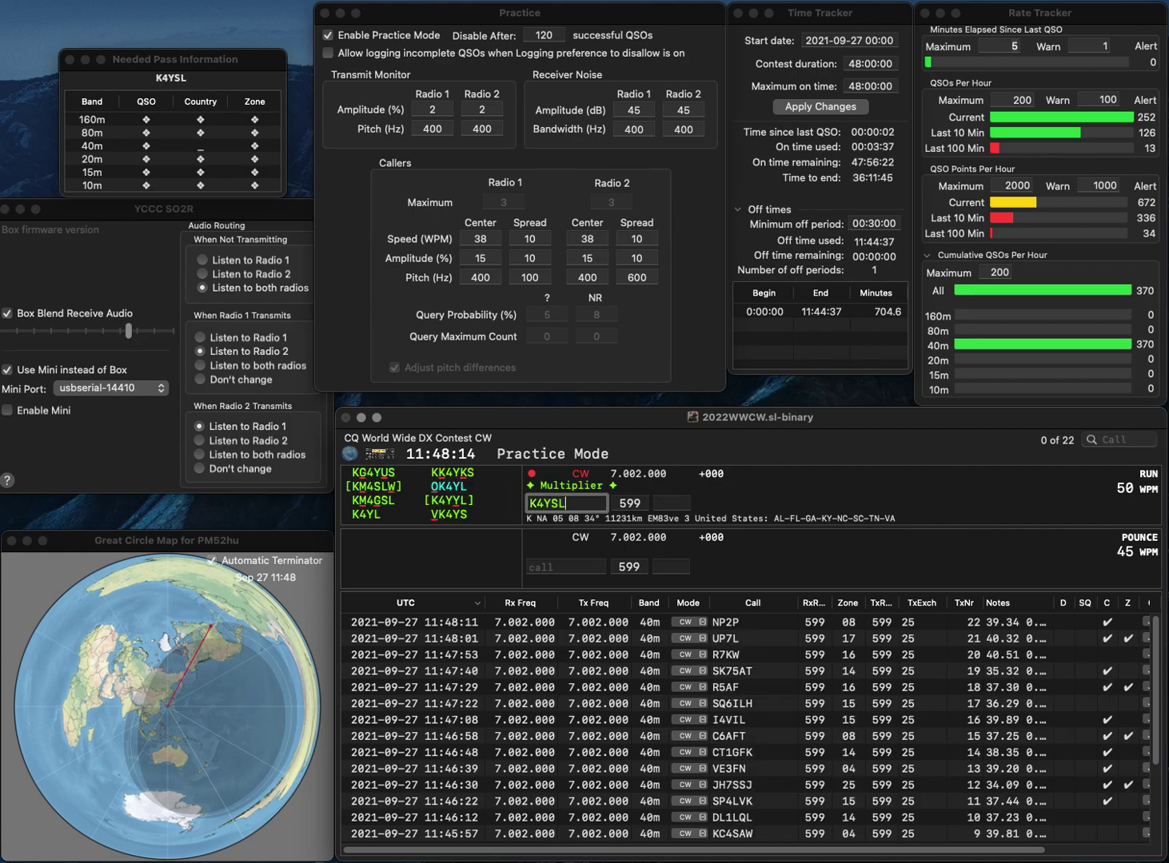
click(550, 504)
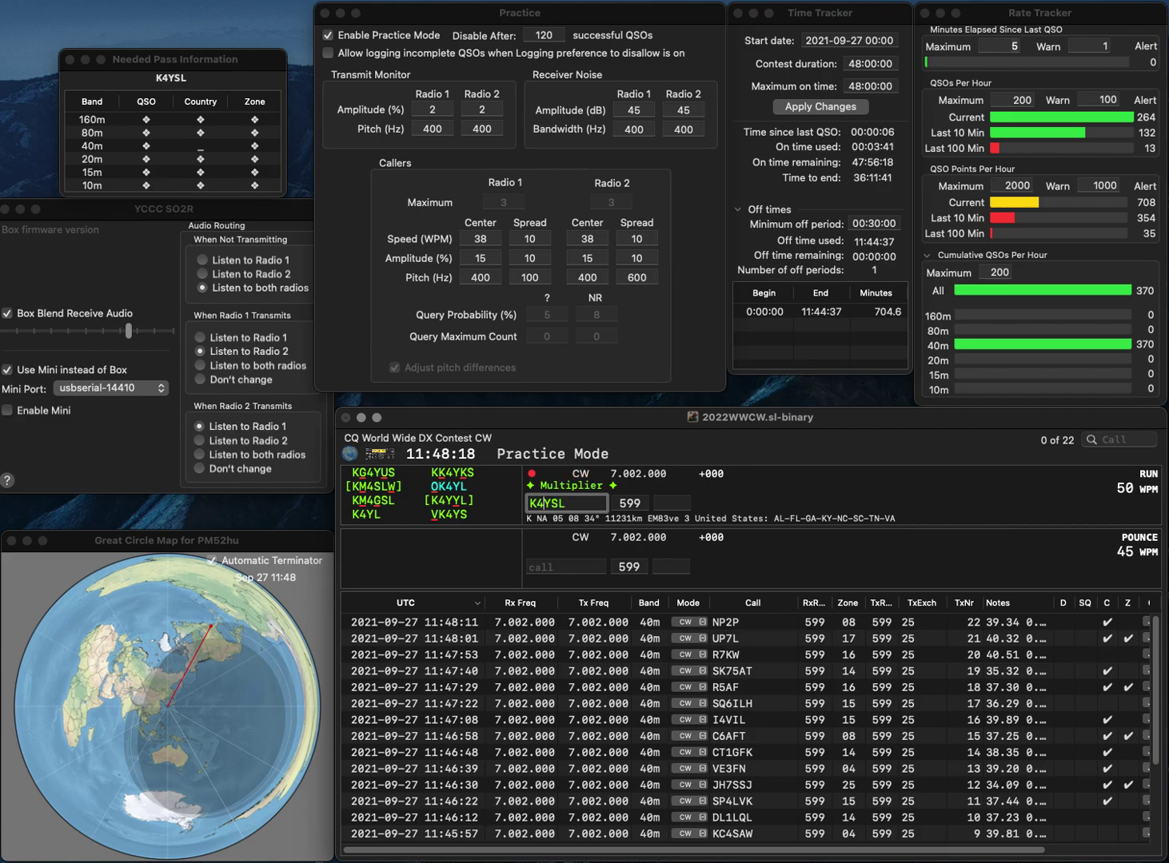
text(CU)
key(Delete)
key(Delete)
key(Tab)
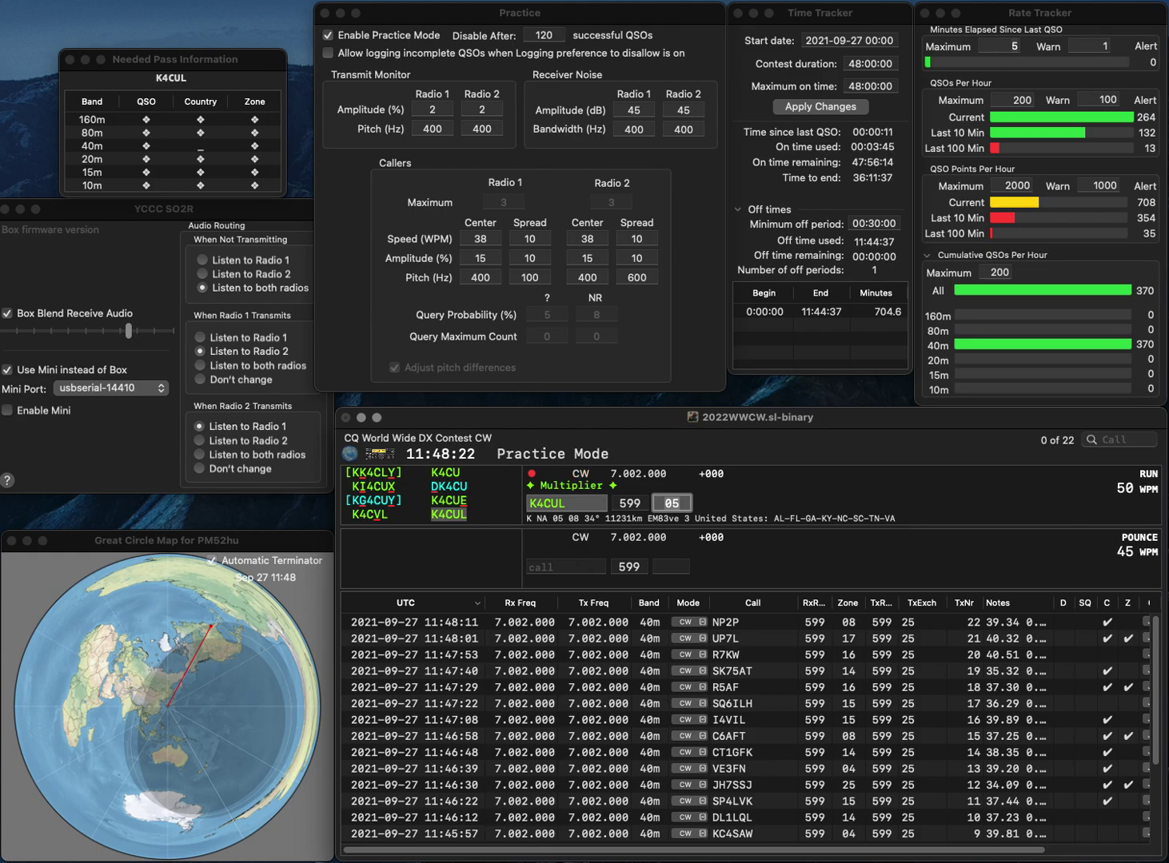
key(Return)
text(DL1D)
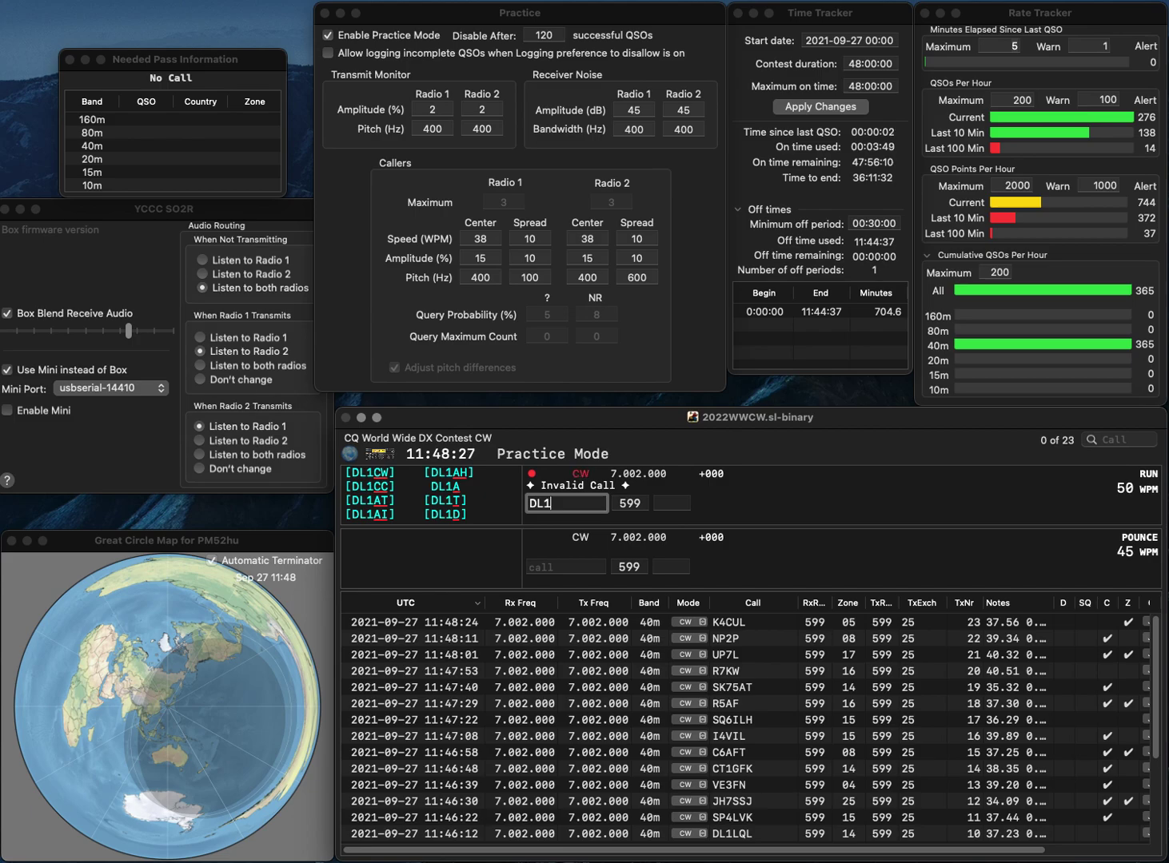
key(space)
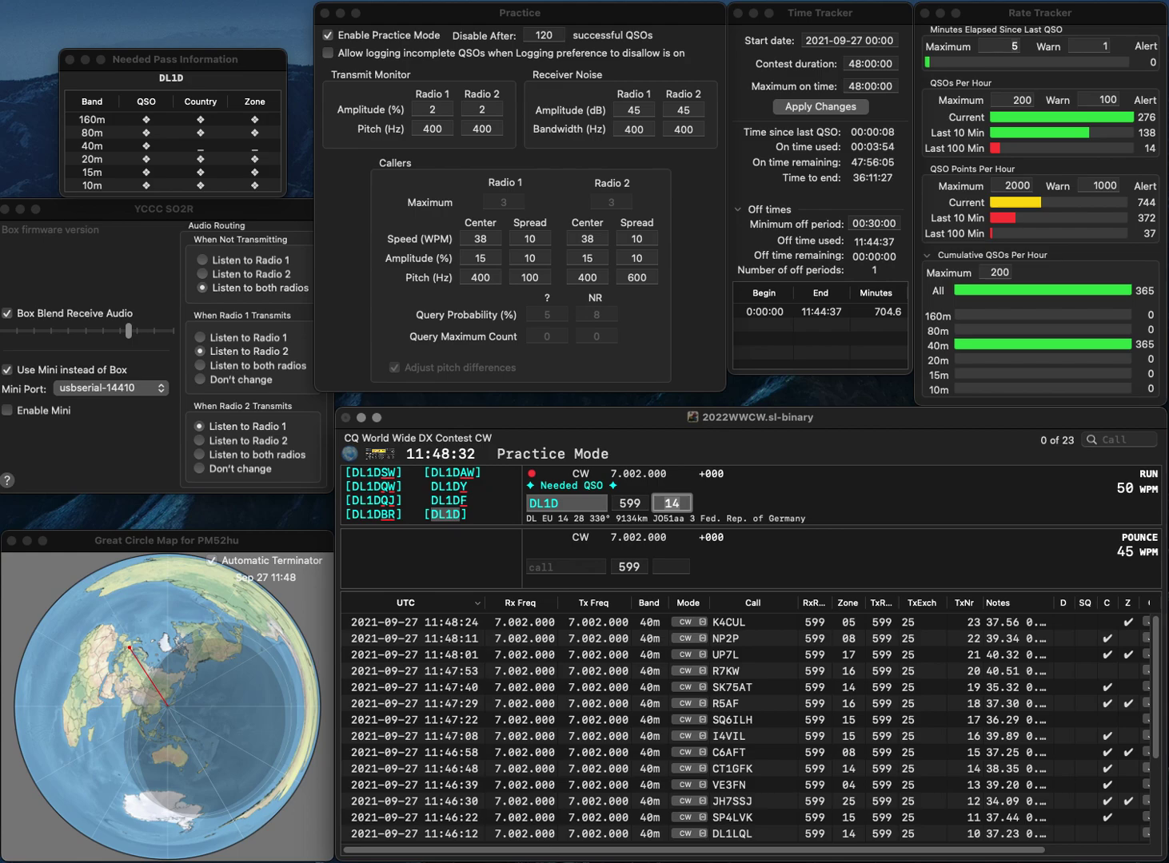
key(Return)
- Log a practice contact with UA6A using report 599 and zone 16
text(UA)
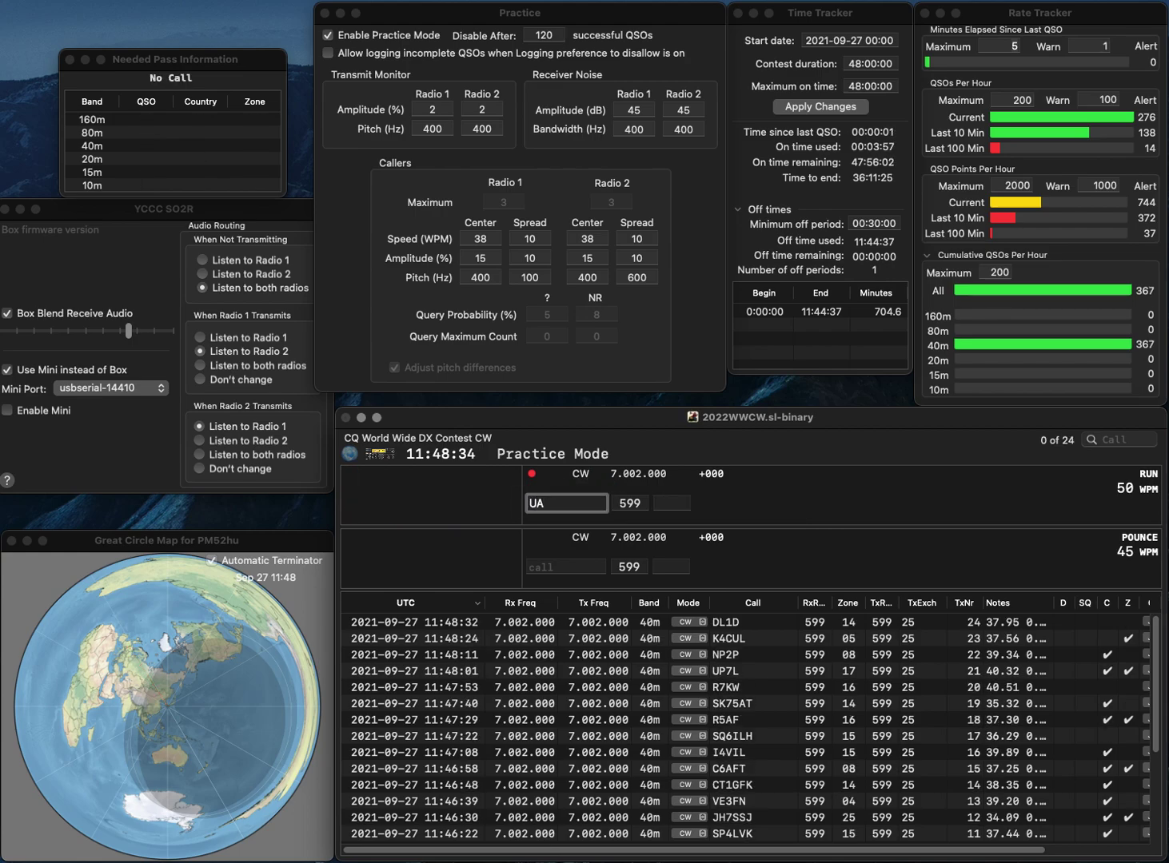
text(6A)
key(Return)
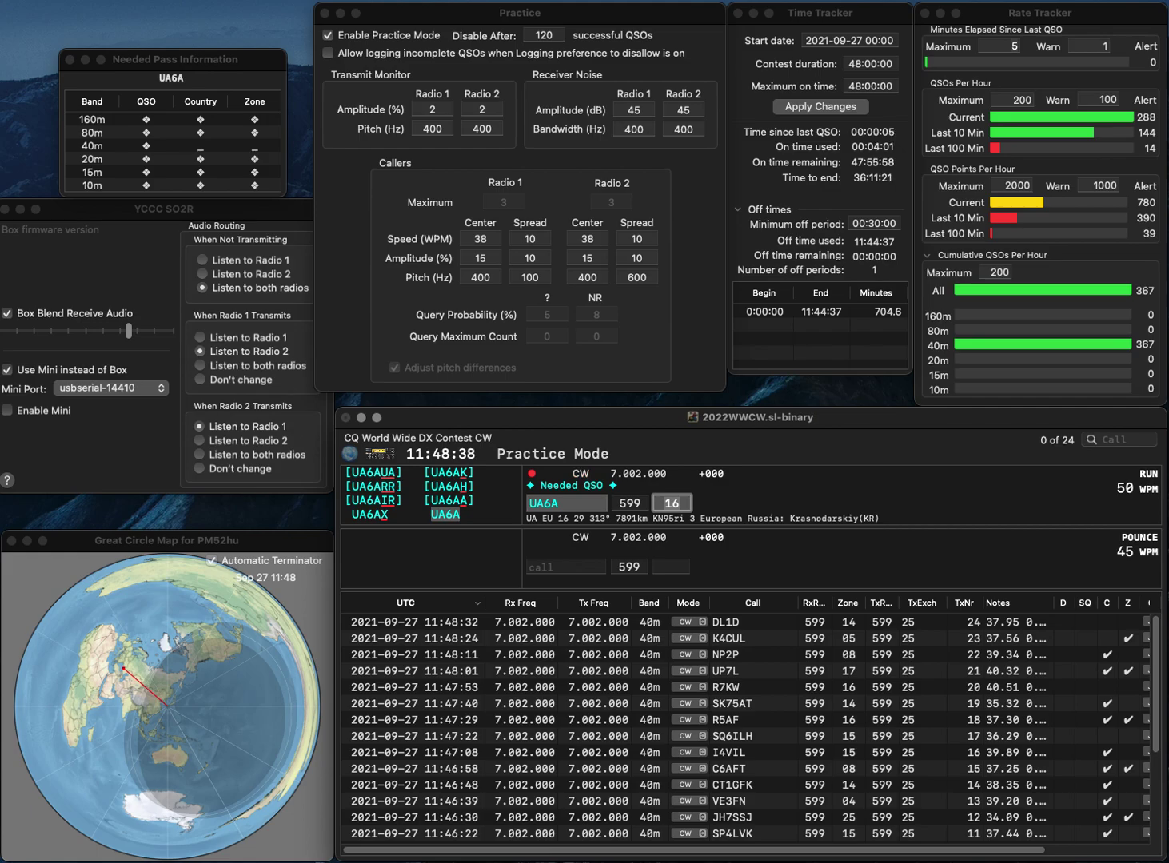
key(Return)
text(N1)
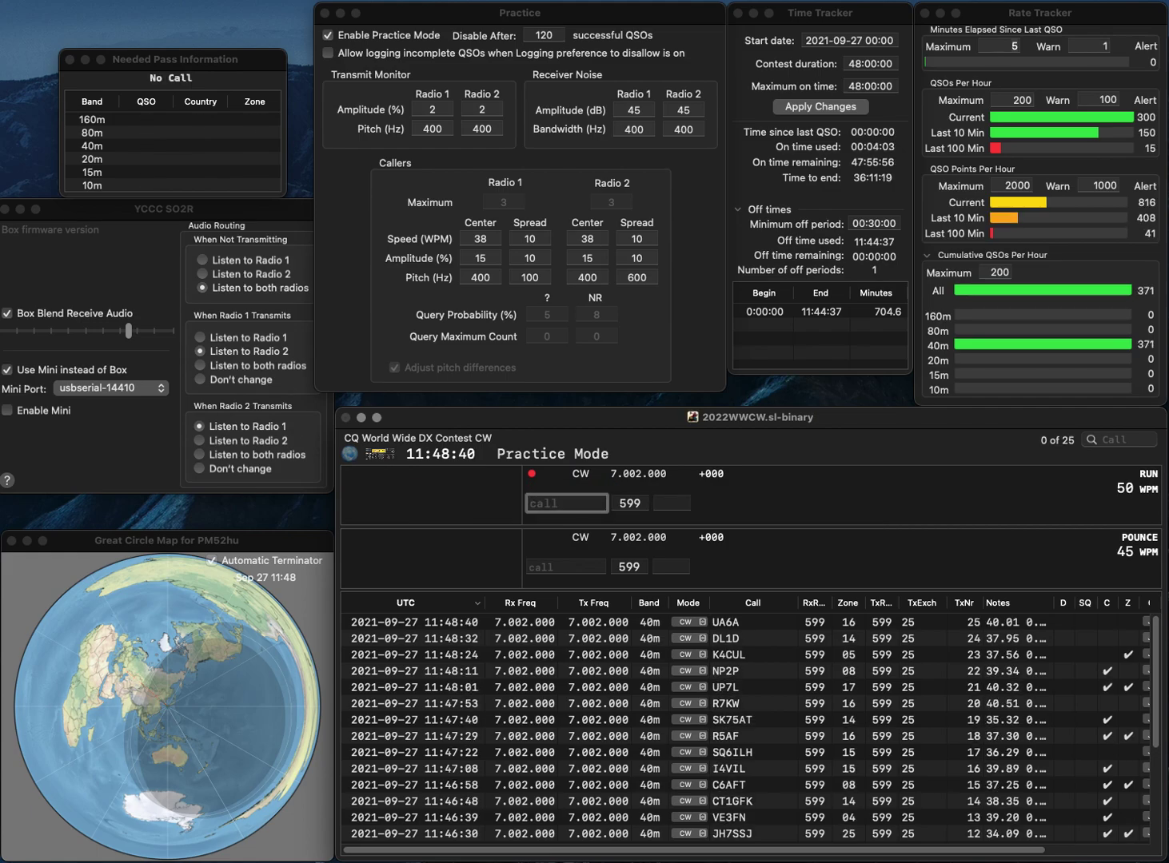
text(FH)
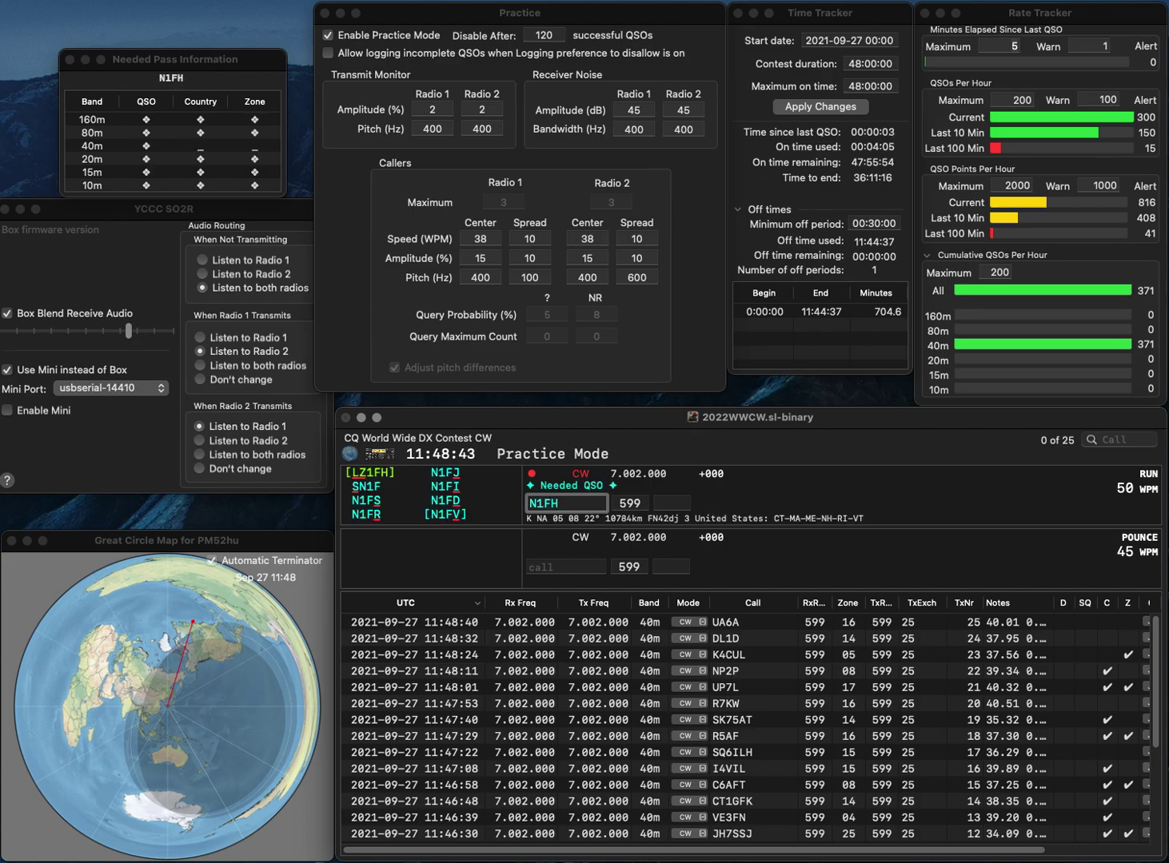
key(BackSpace)
key(BackSpace)
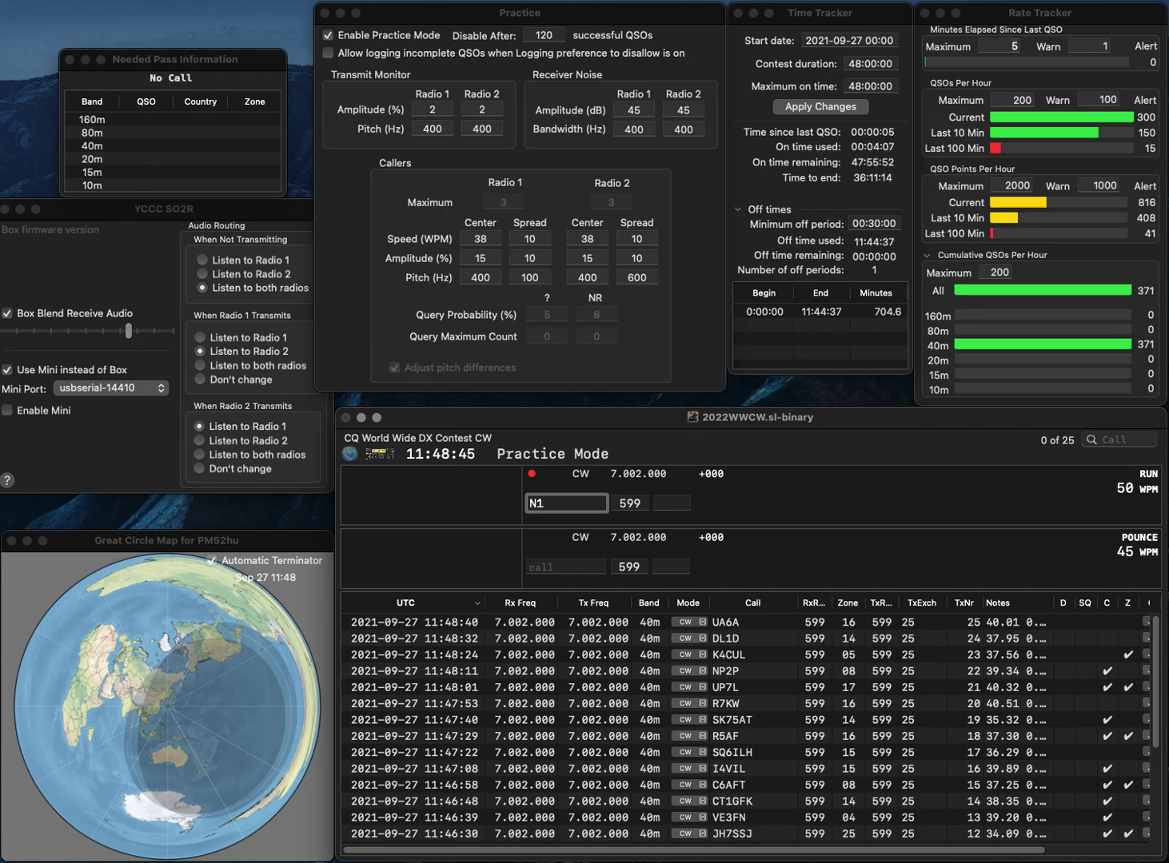
text(FS)
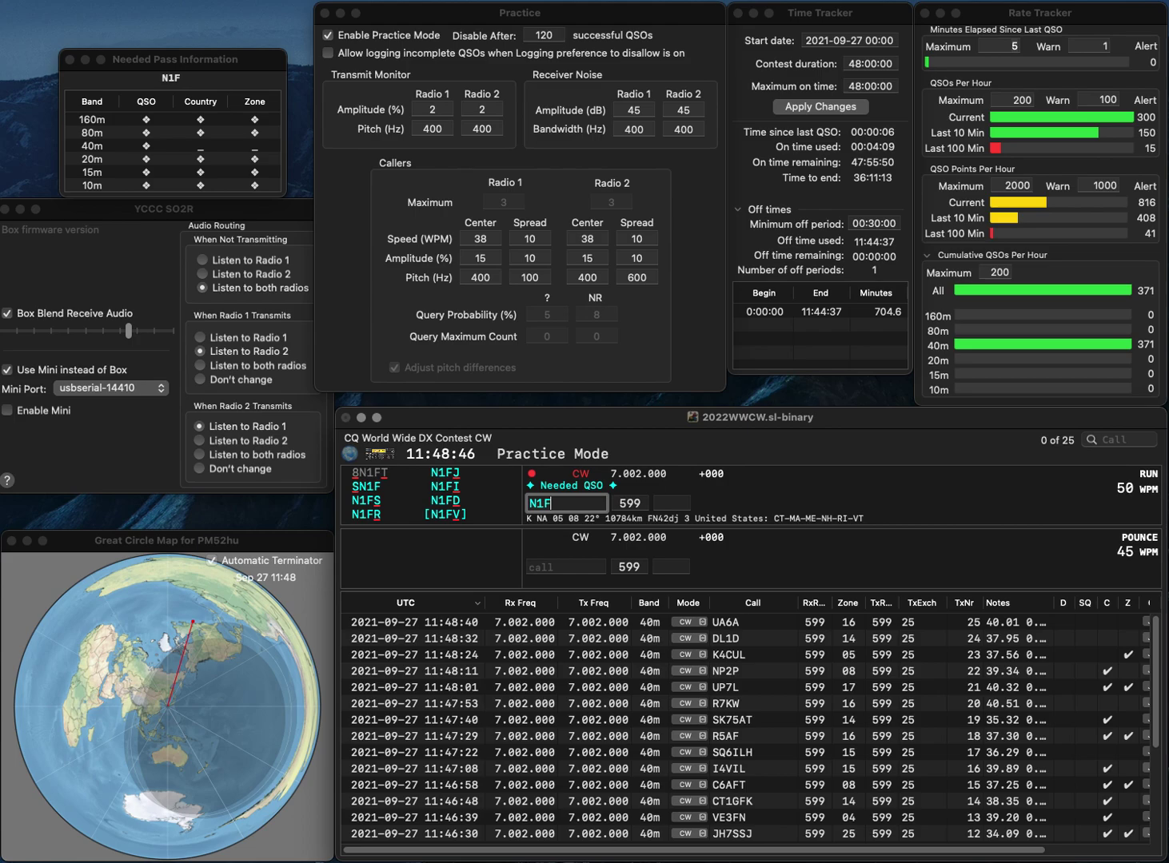
key(Tab)
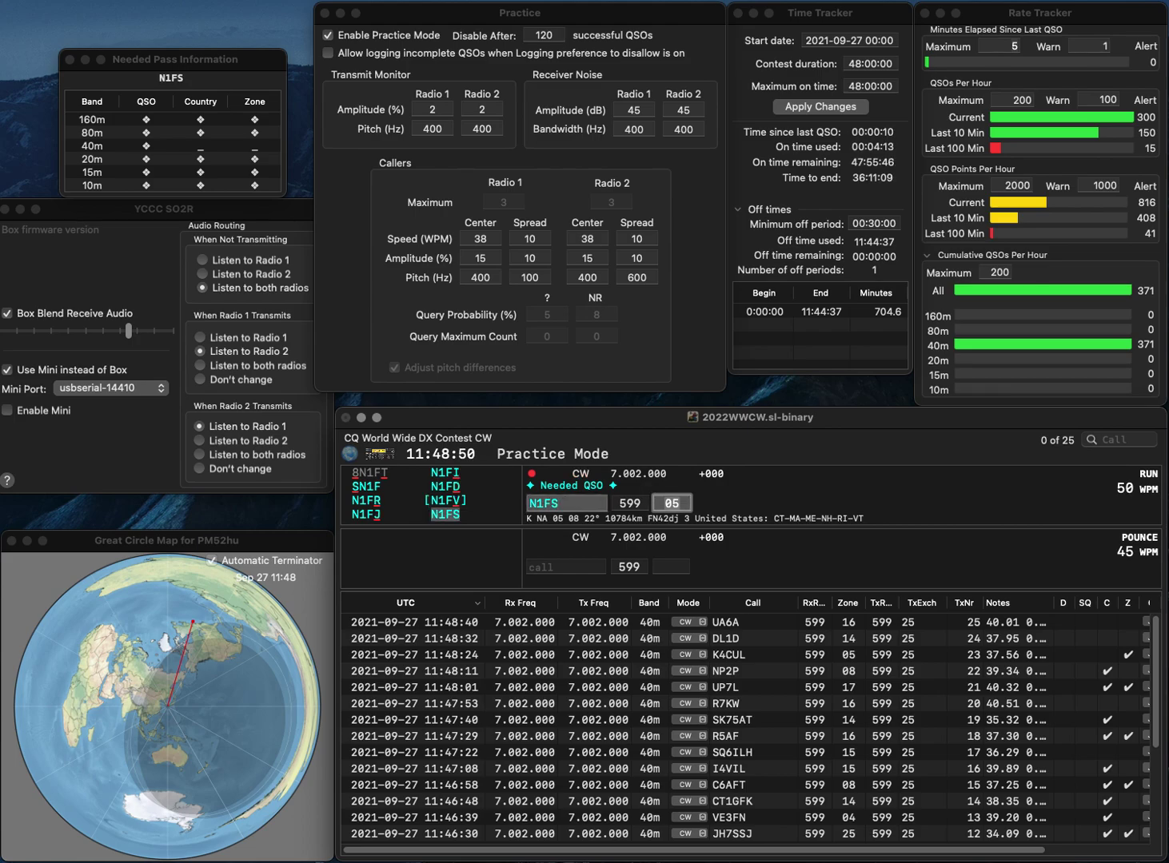
key(Return)
text(EA1R)
key(Return)
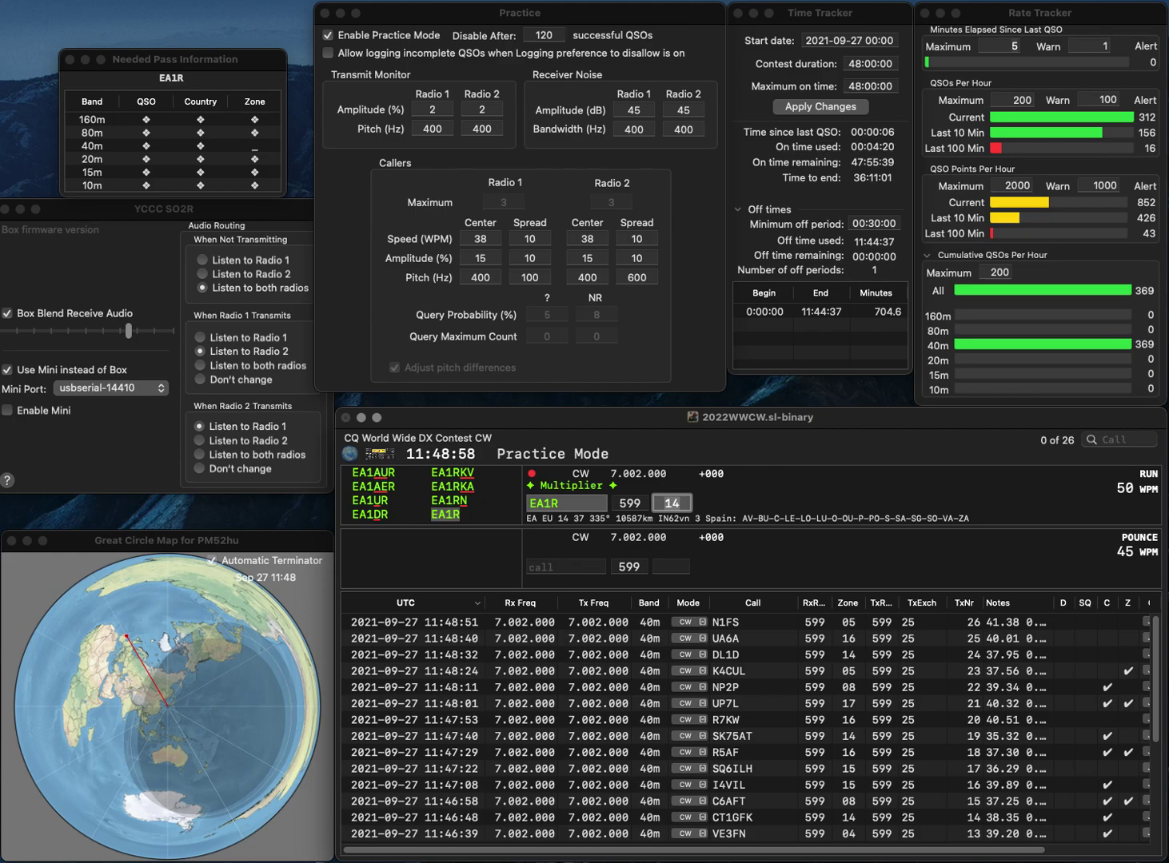
key(Return)
- Log a practice contact with KN6KDT using report 599 and zone 03
text(KN)
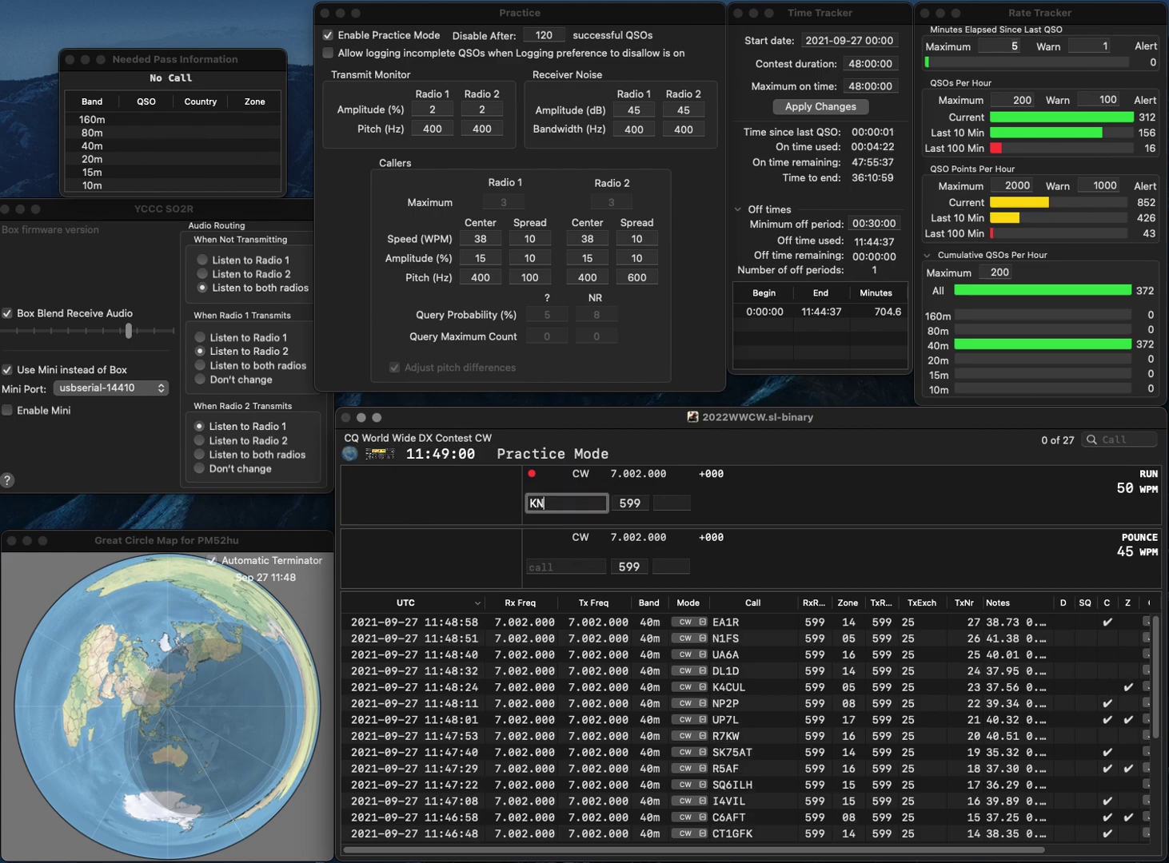
text(6)
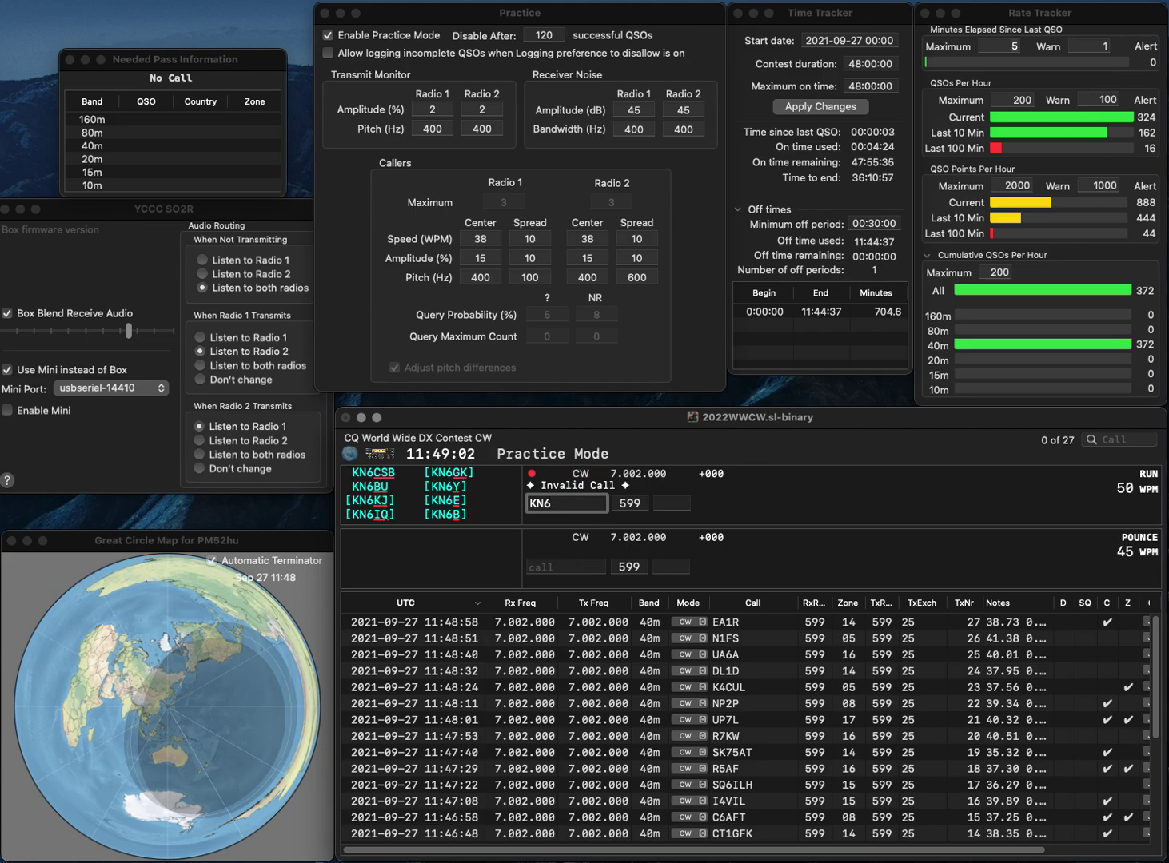
text(KDT)
key(Tab)
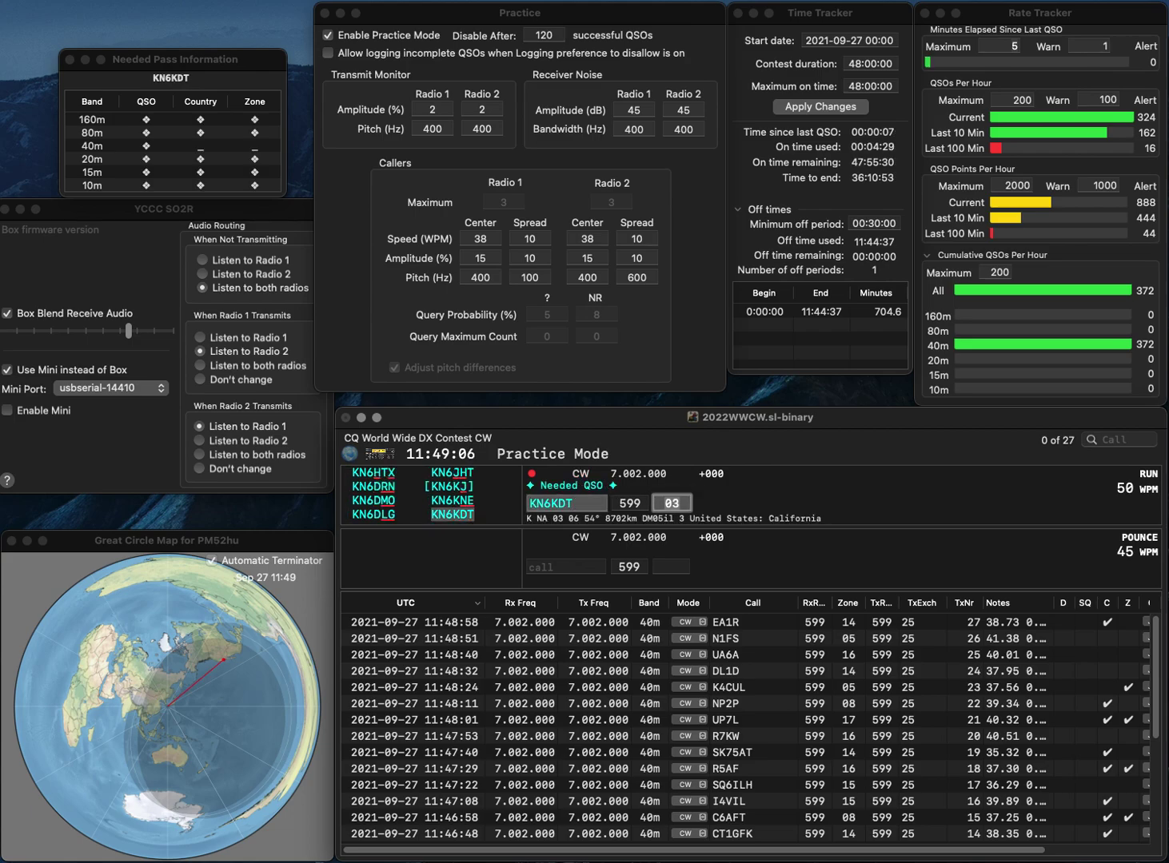
key(Return)
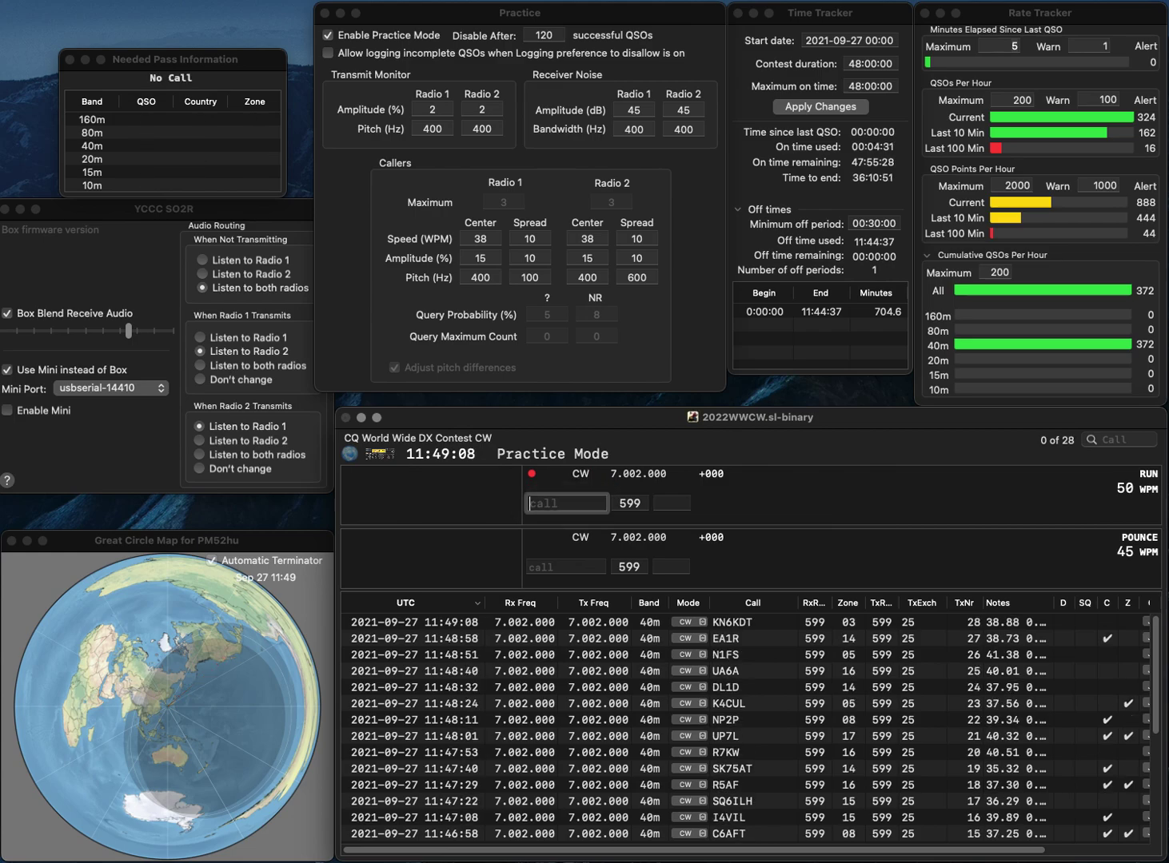
- Log a practice contact with AI3Z using report 599 and zone 05
text(AI3Z)
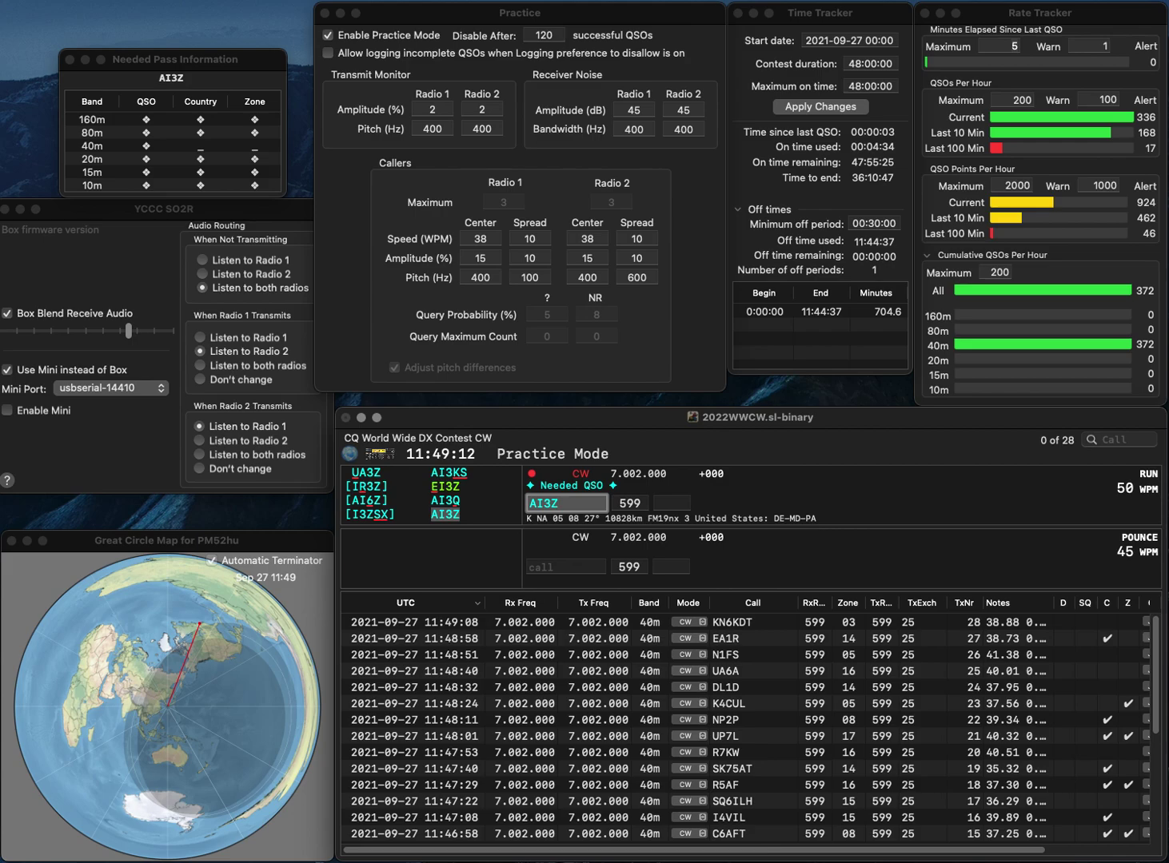
key(Return)
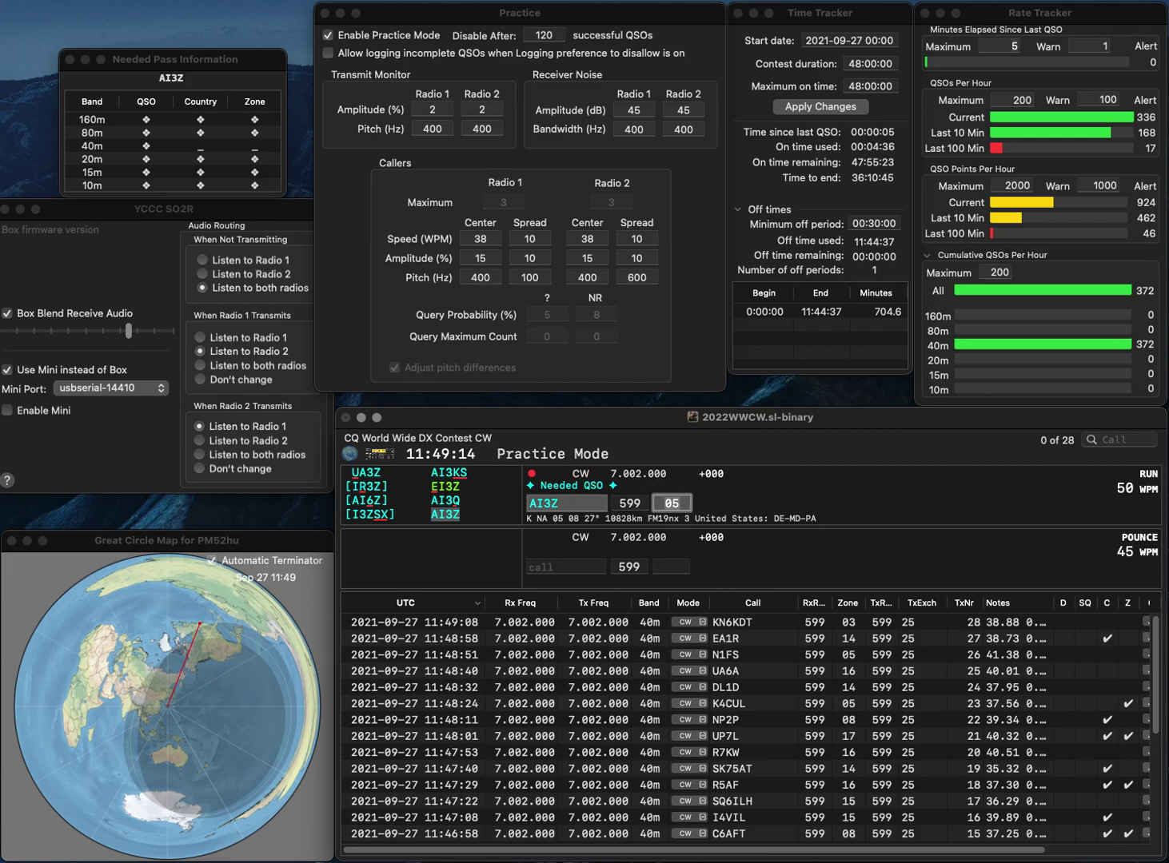
key(Return)
- Log a practice contact with DJ6PC using report 599 and zone 14
text(DJ)
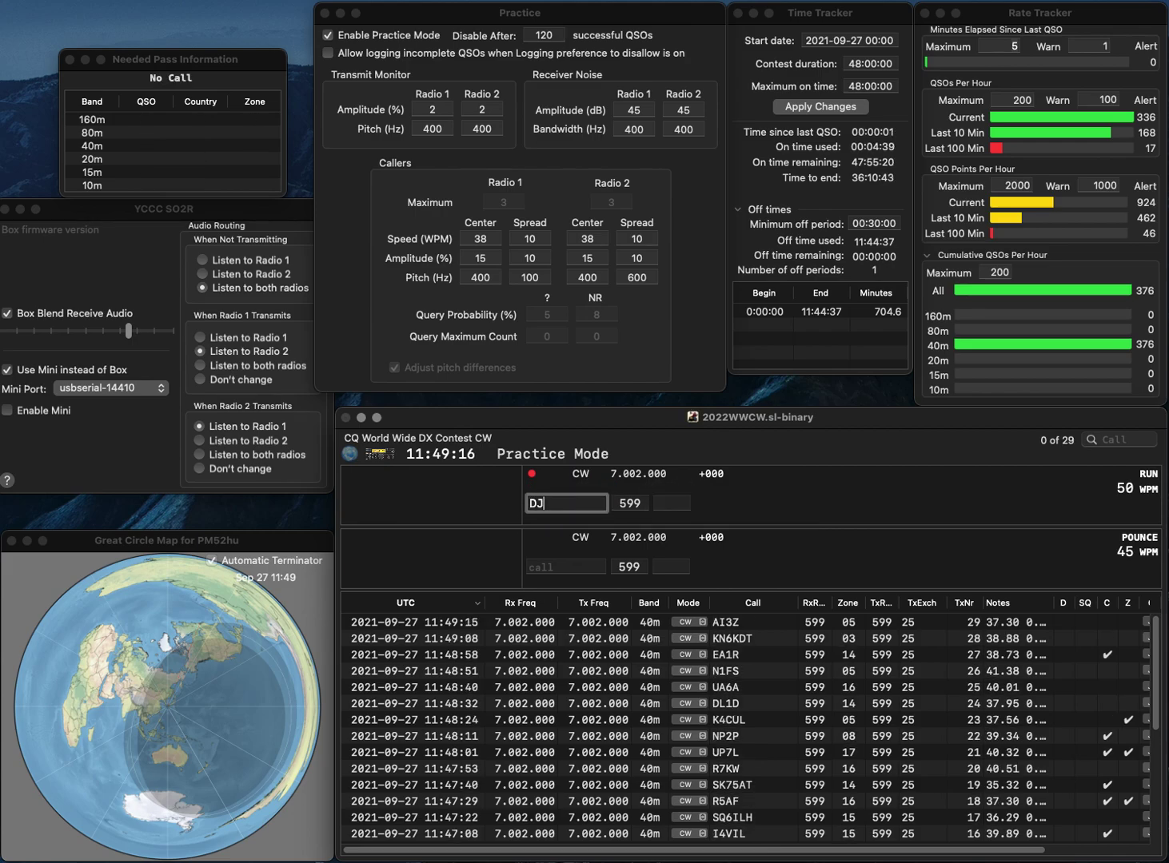
text(6PC)
key(Return)
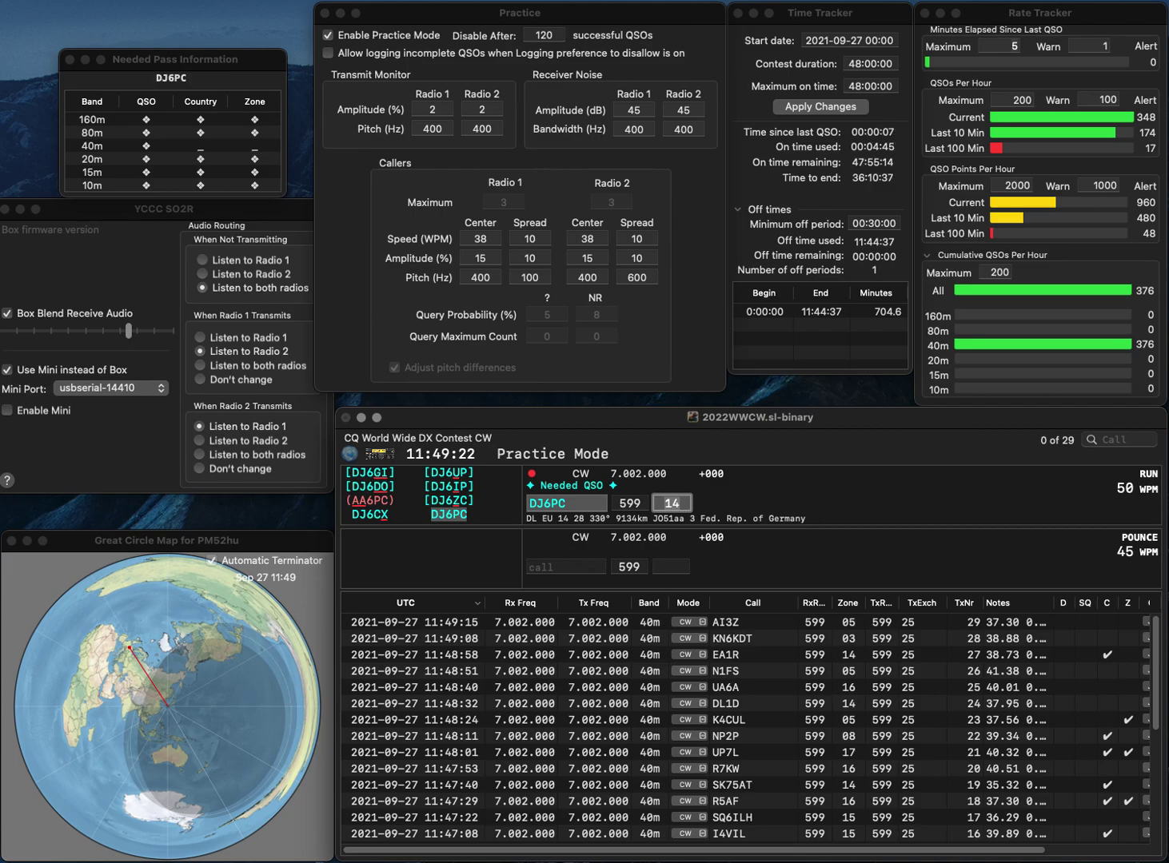
key(Return)
text(W)
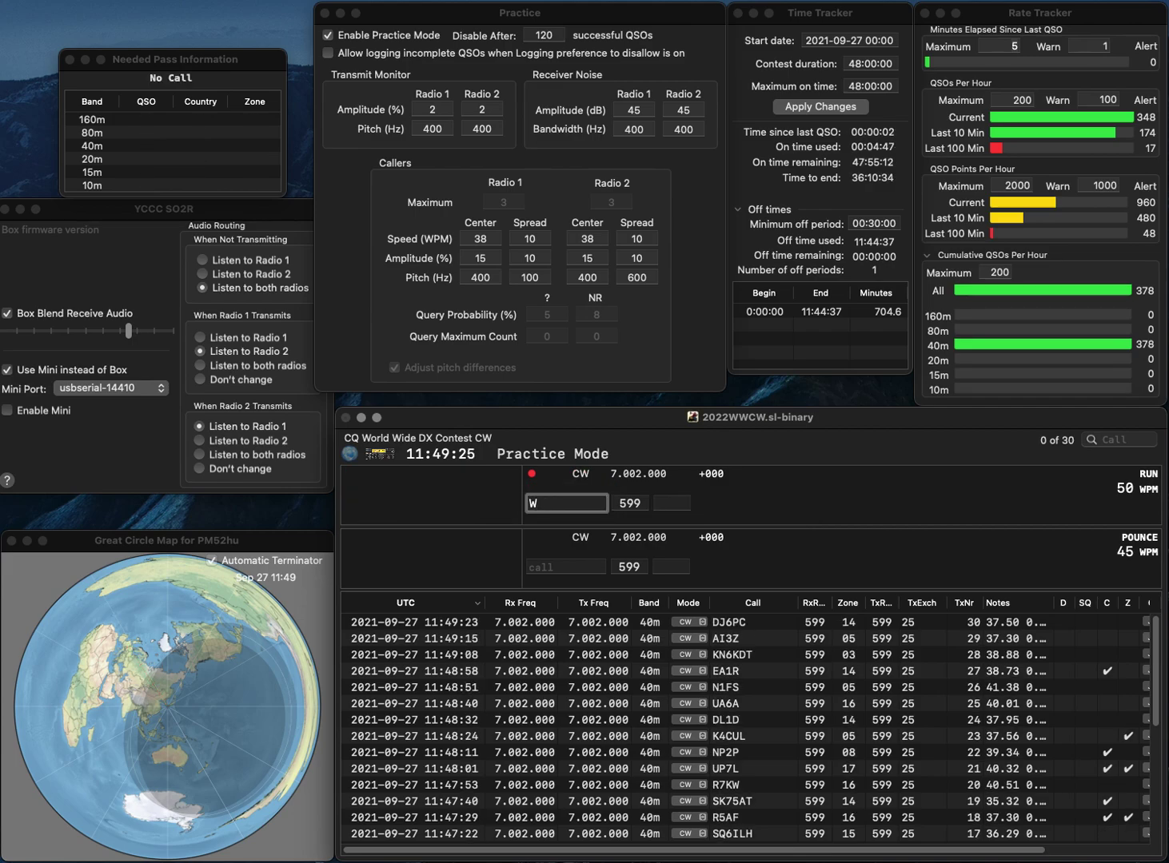
text(5KFT)
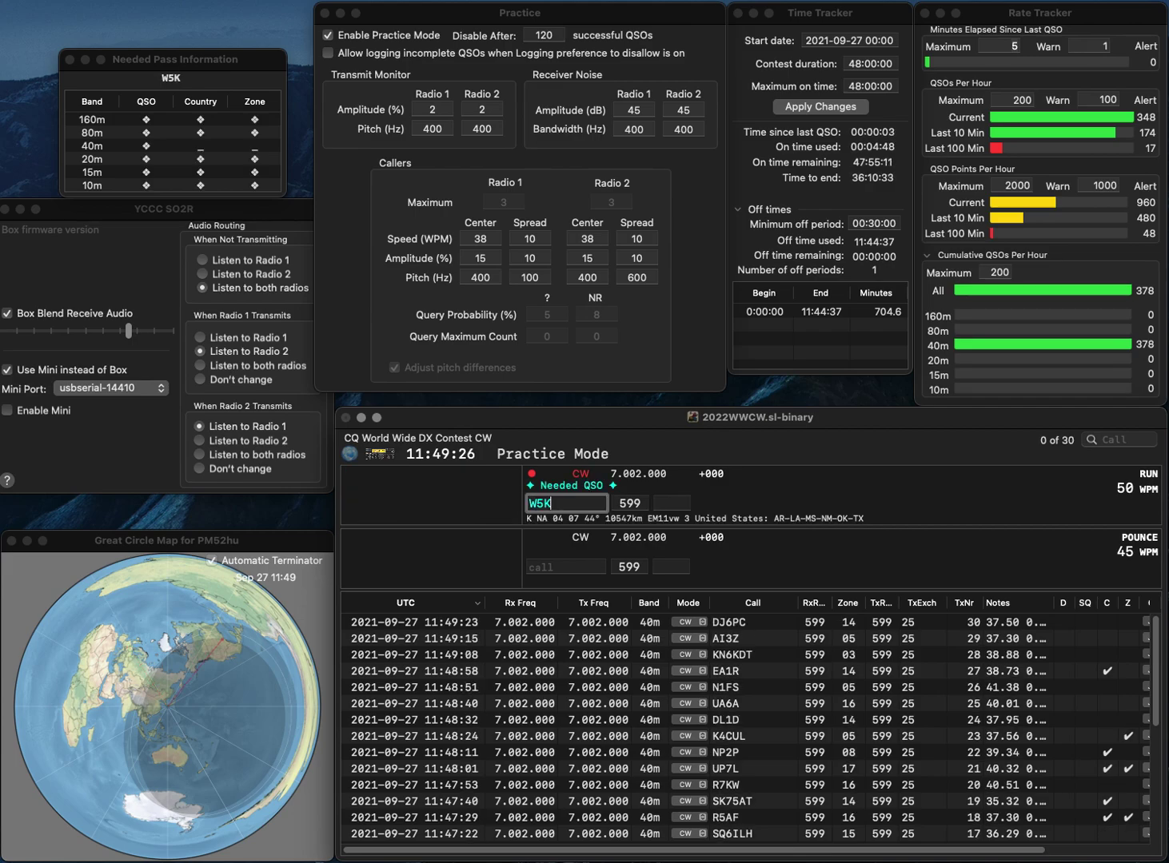
key(space)
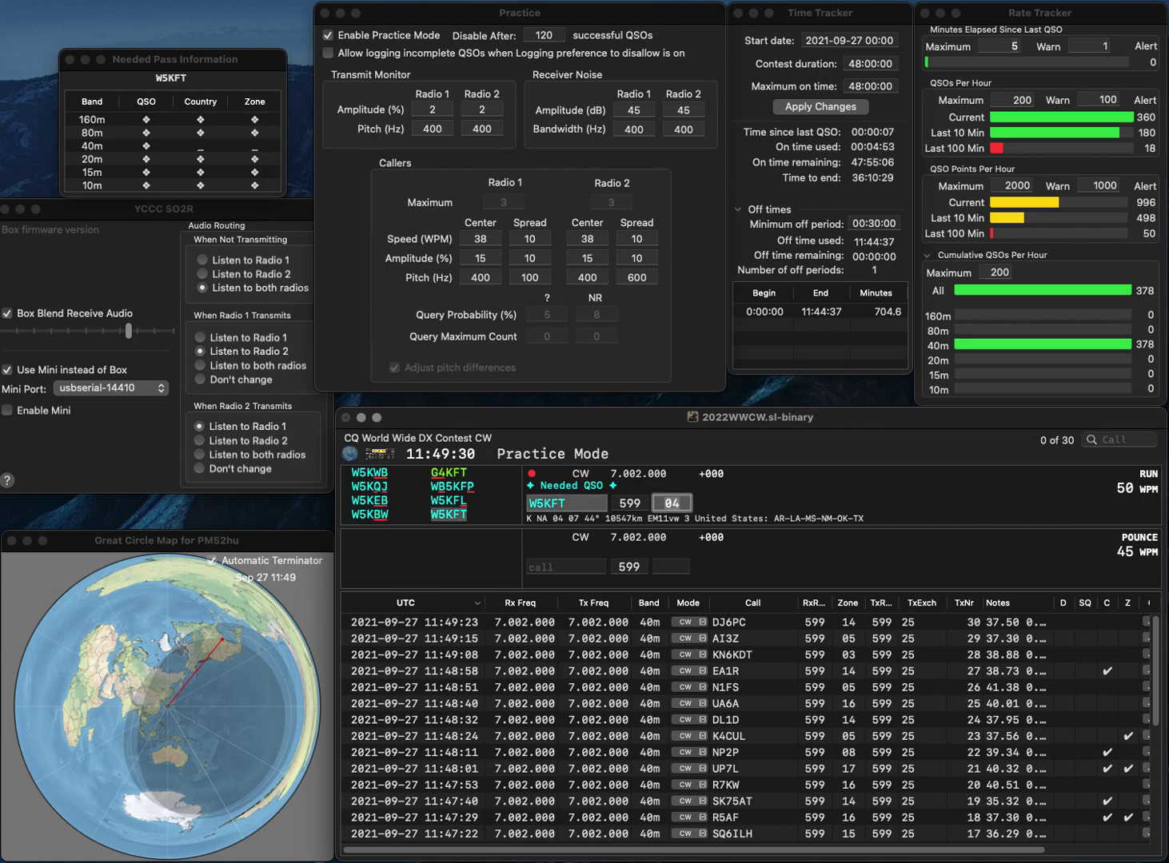
key(Return)
text(K1KXN)
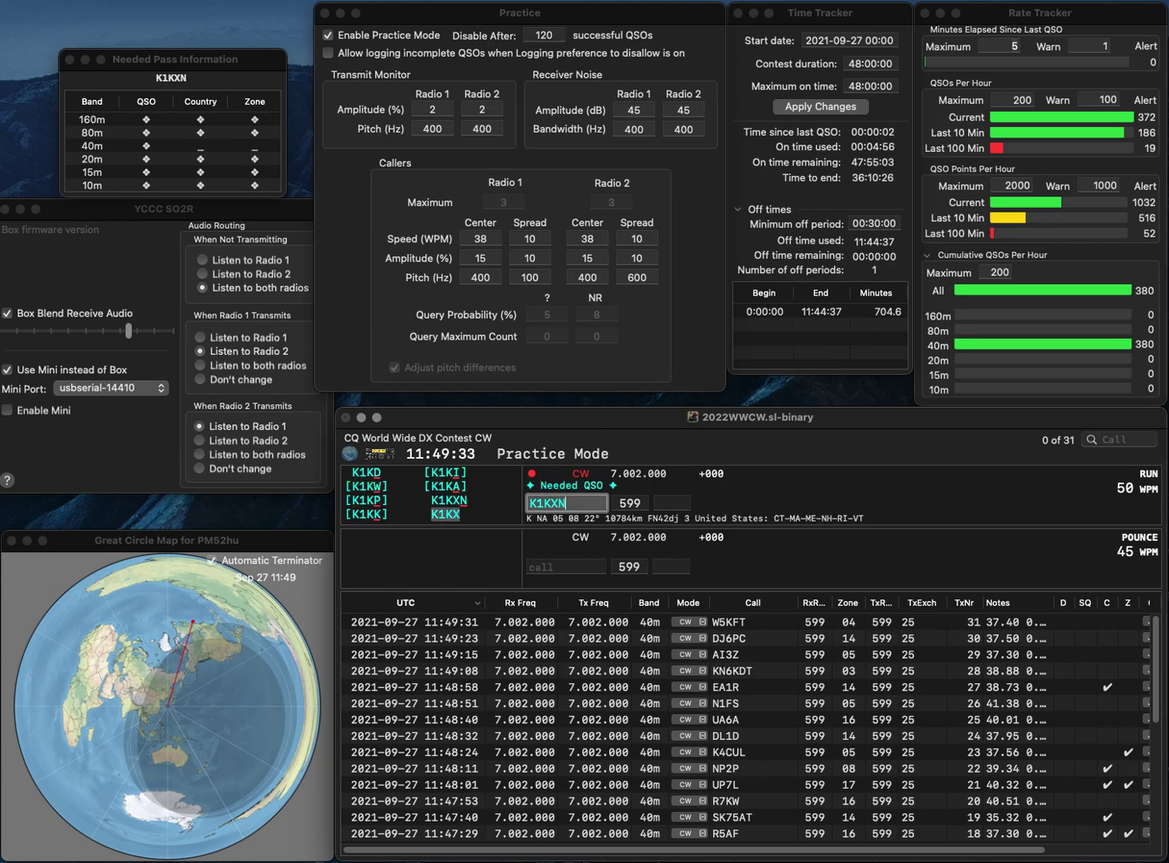
key(Return)
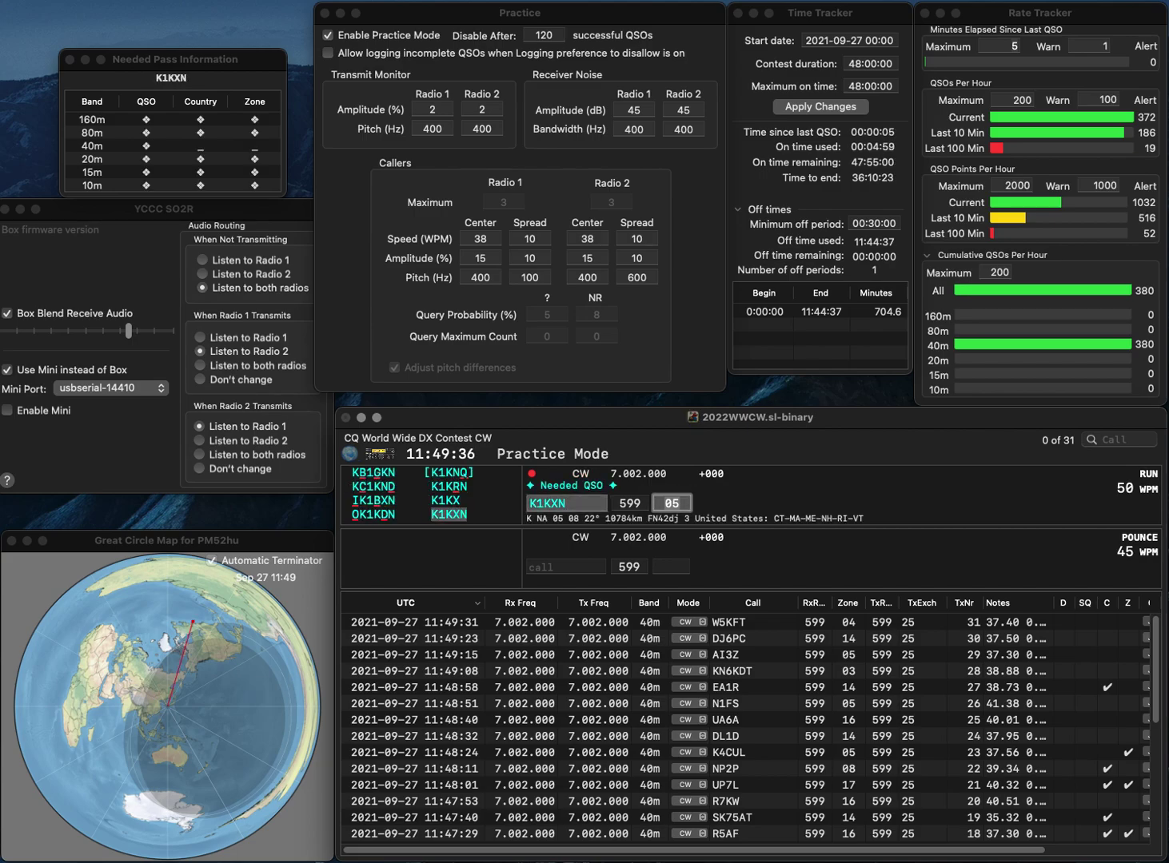
key(Return)
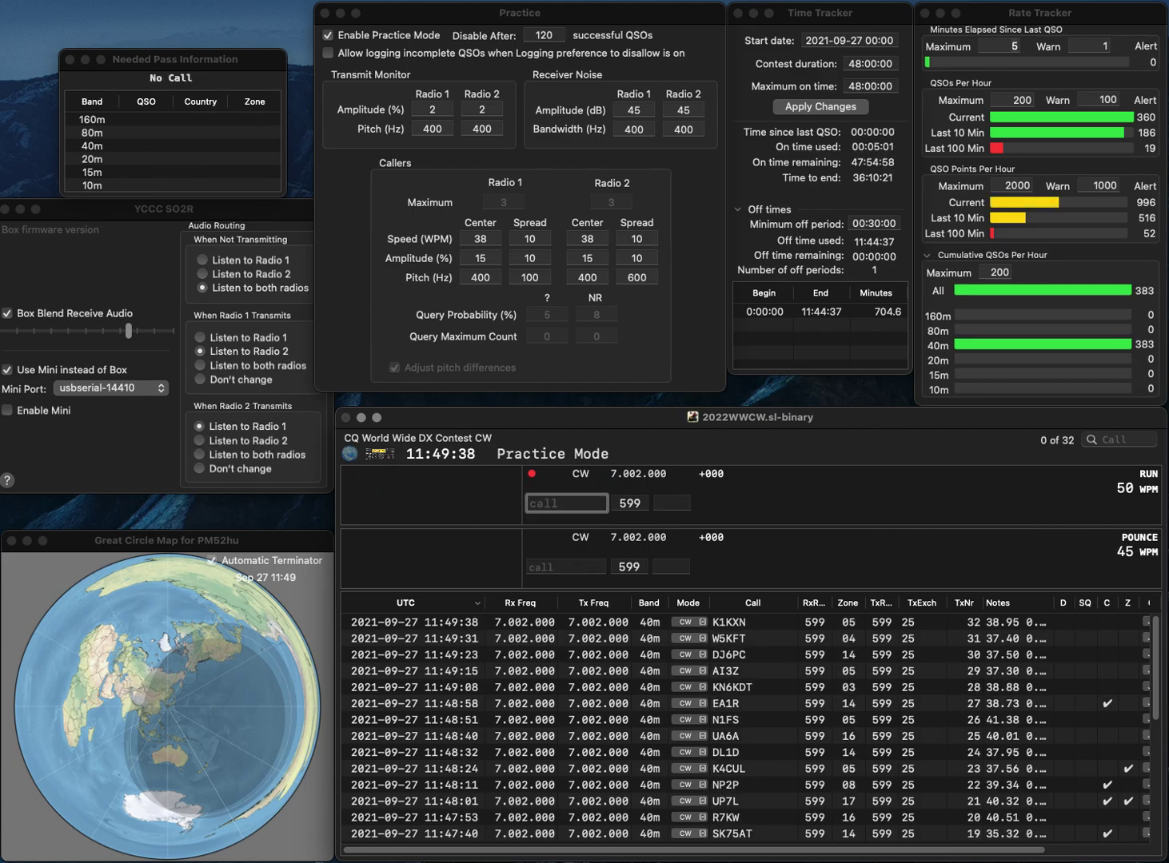
- Log a practice contact with OK4RM using report 599 and zone 15
text(OK4RM)
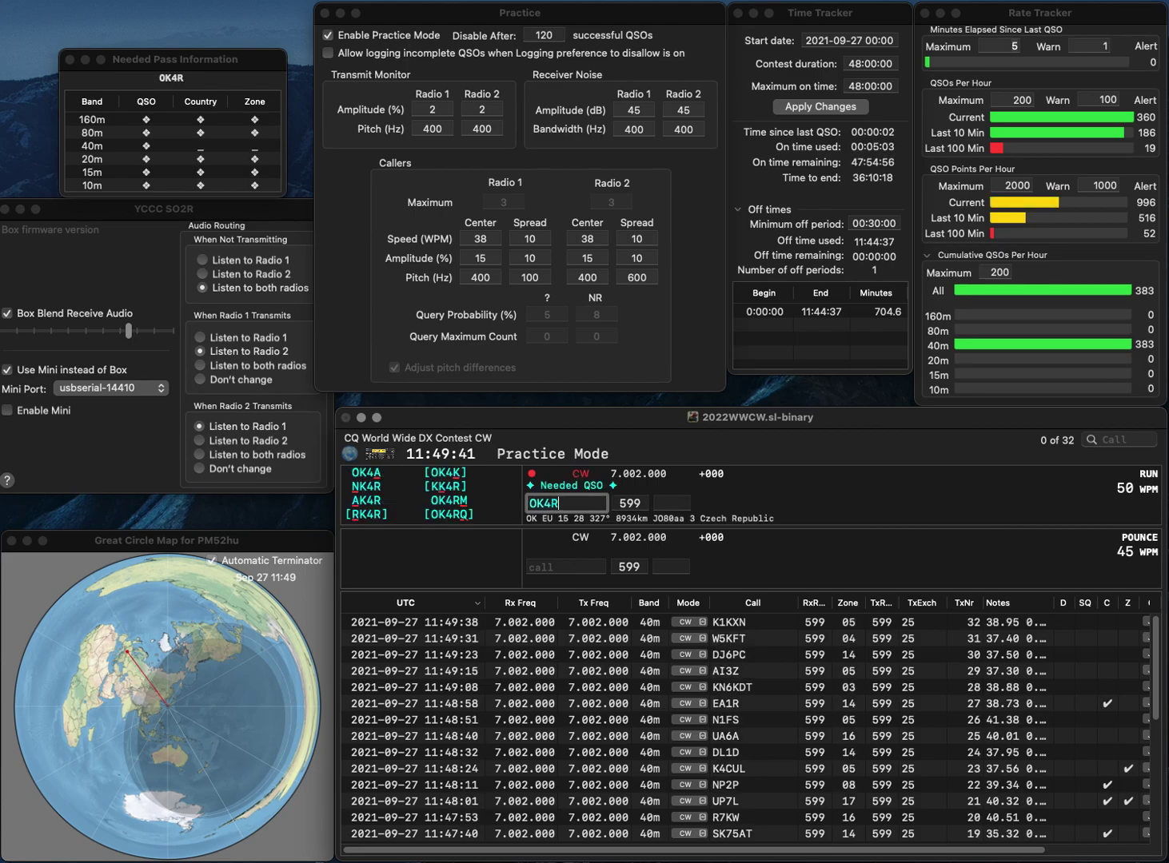
key(Return)
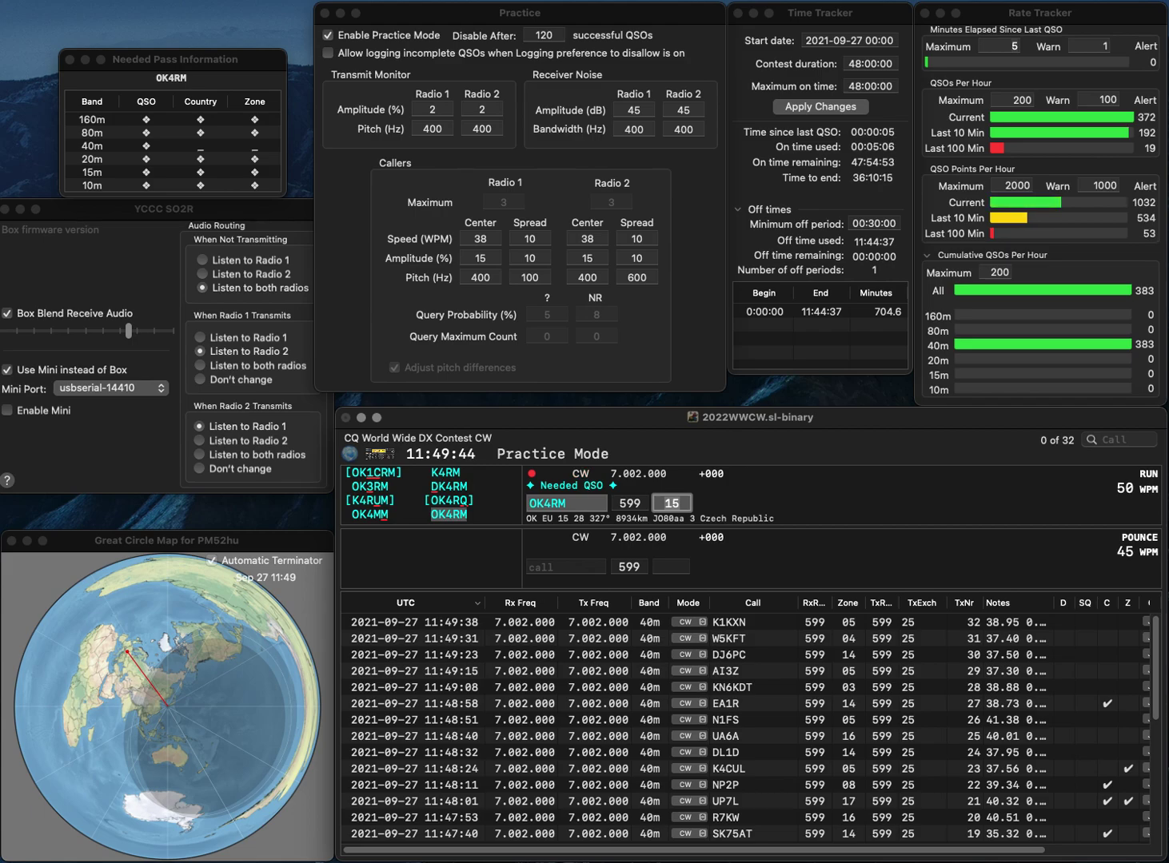
key(Return)
- Enter the partial call URF, correct it to VA2RF, and log the contact with report 599 and zone 05
text(URF)
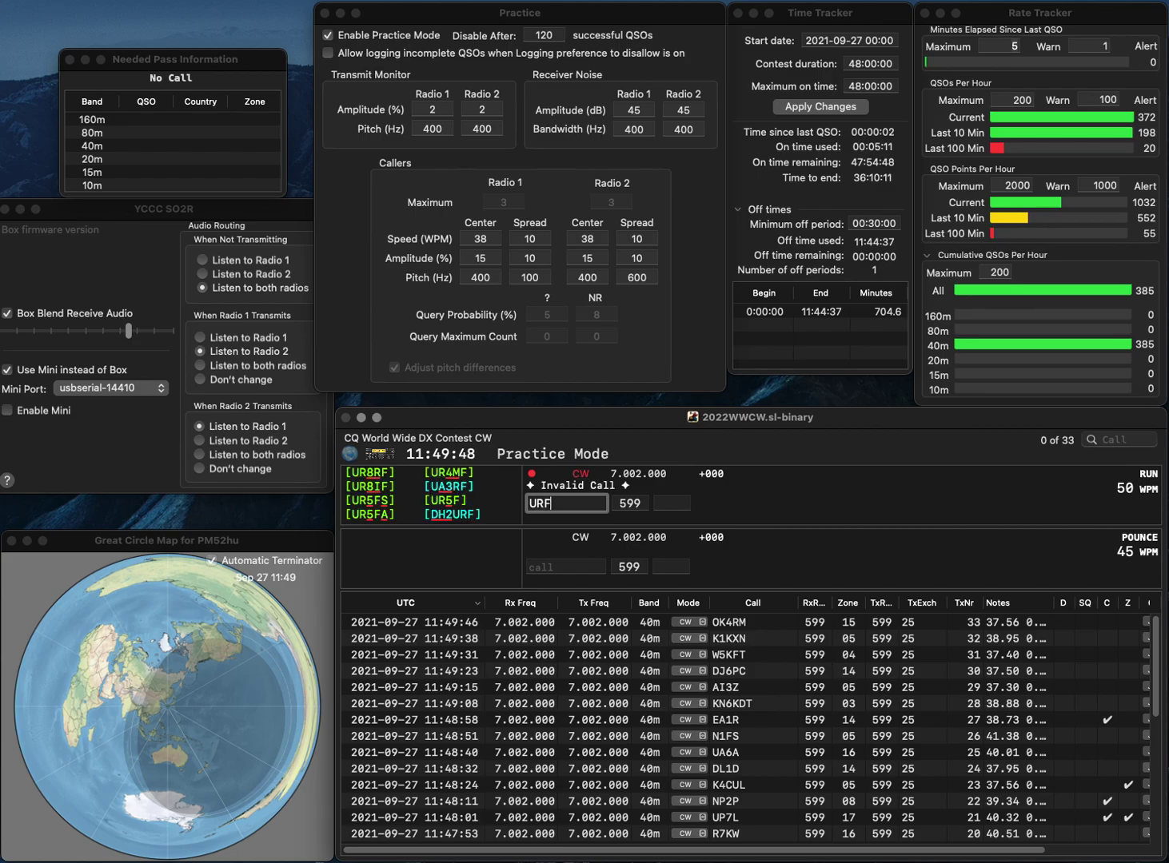
key(BackSpace)
text(VA2)
key(Tab)
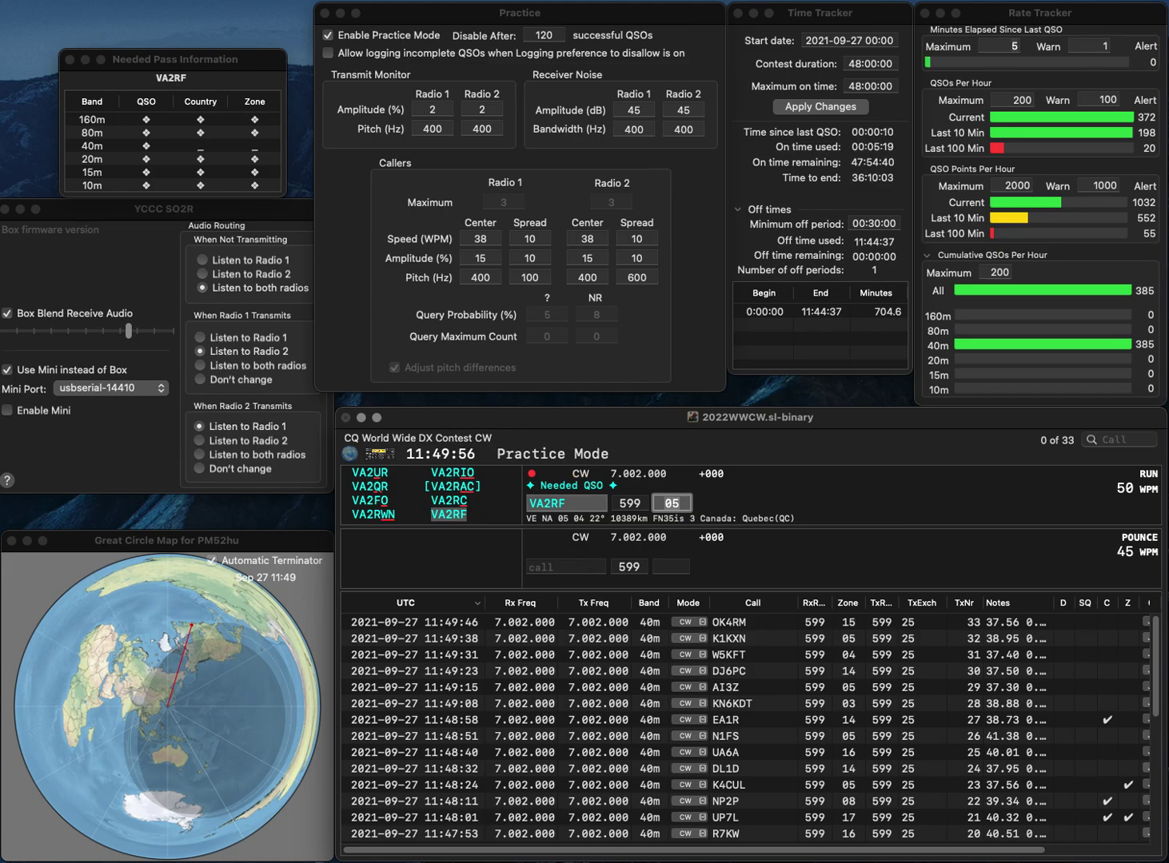
key(Return)
text(BGBNY)
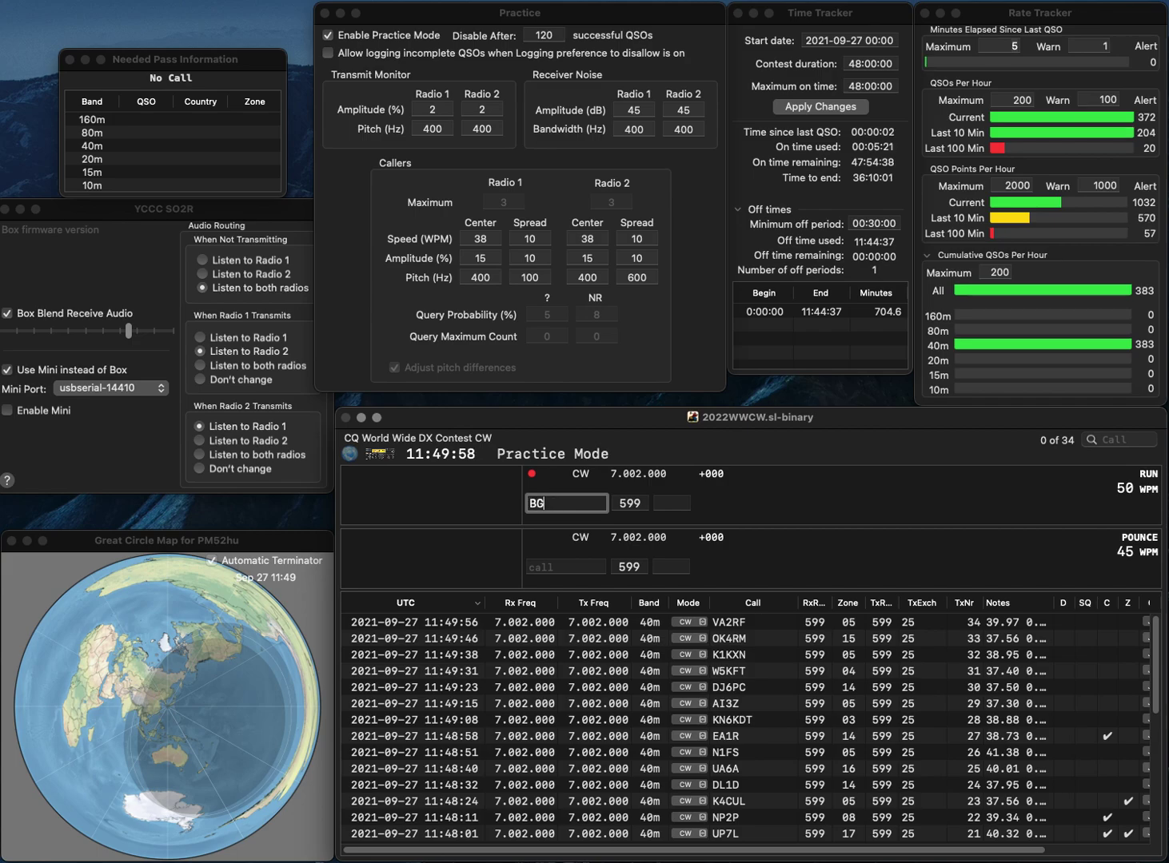
click(536, 503)
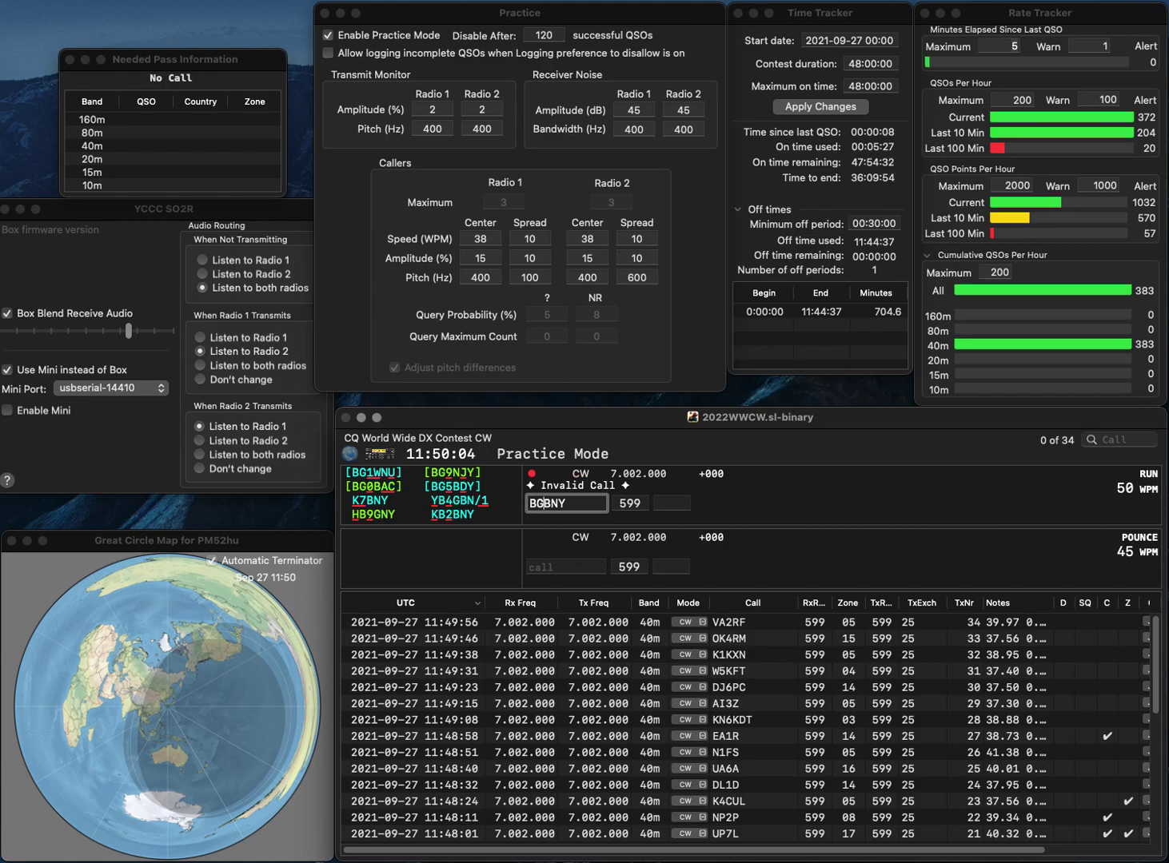
text(5)
key(Delete)
text(D)
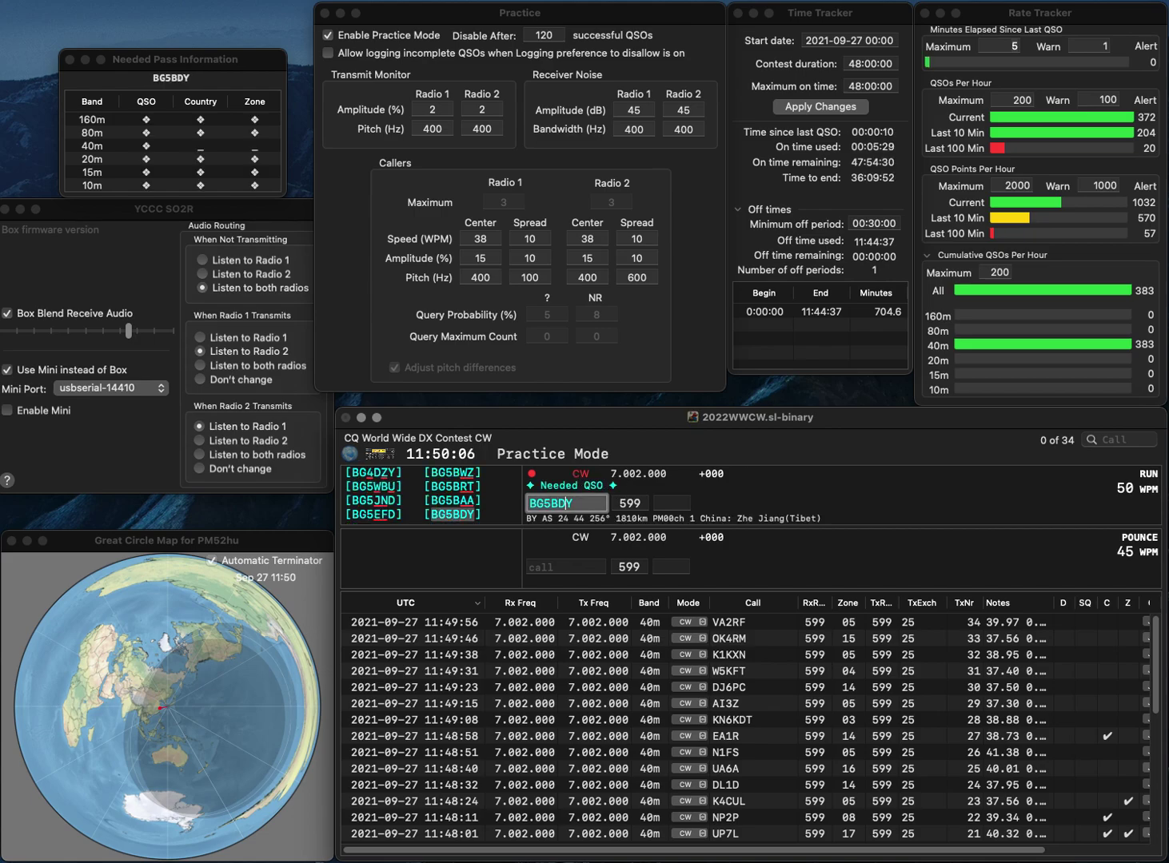
key(space)
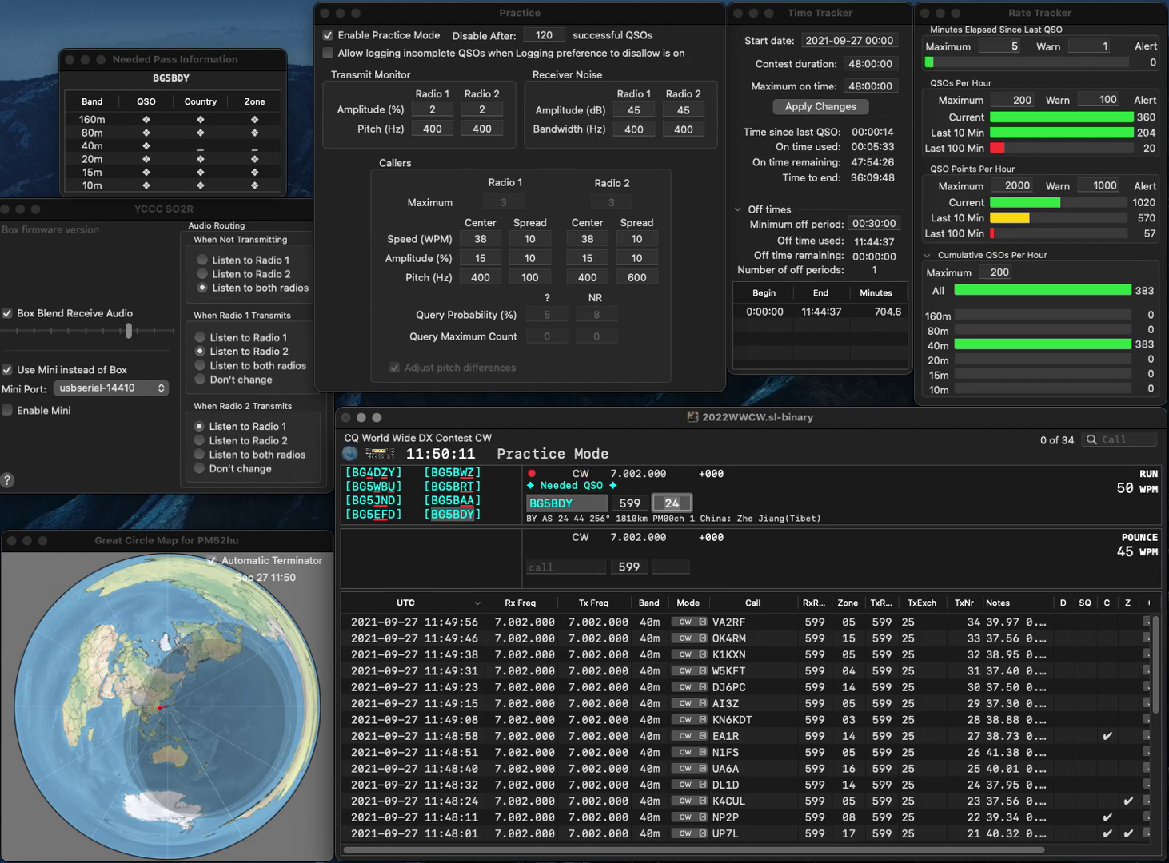
key(Return)
text(K9WX)
key(space)
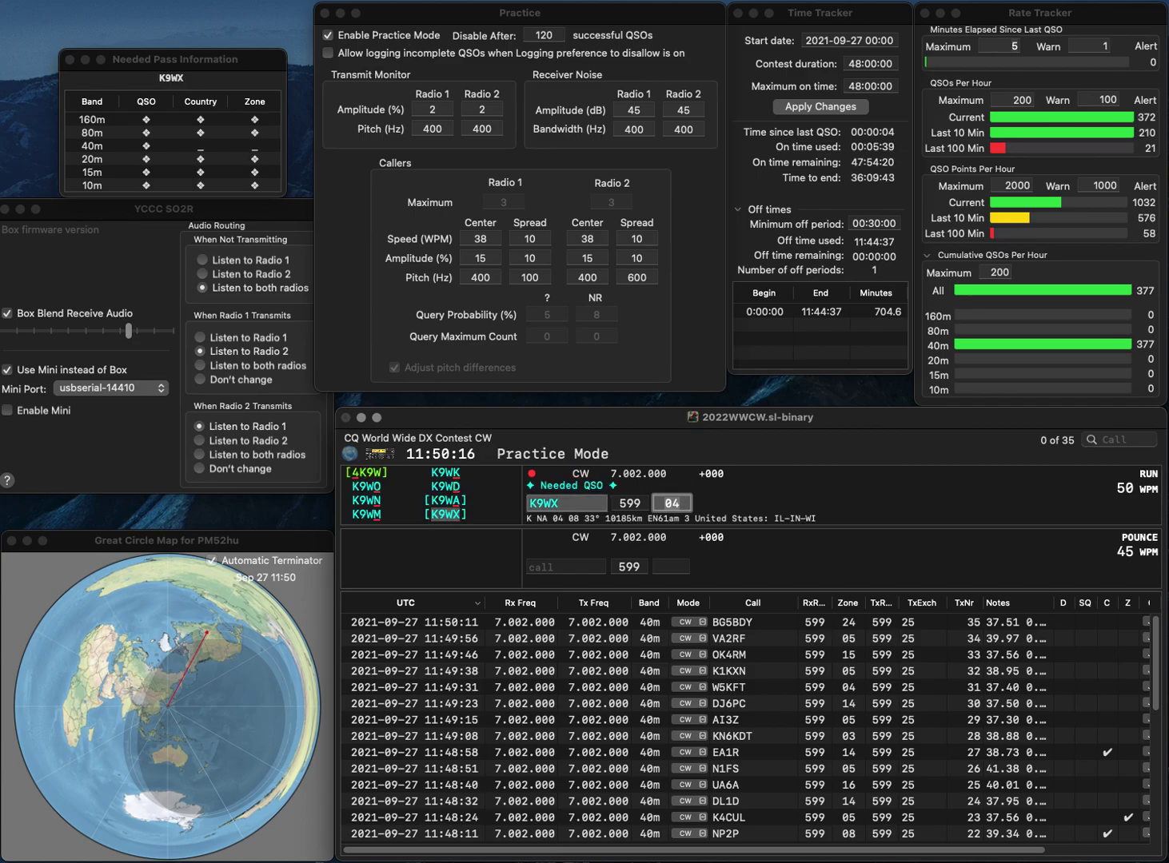
key(Return)
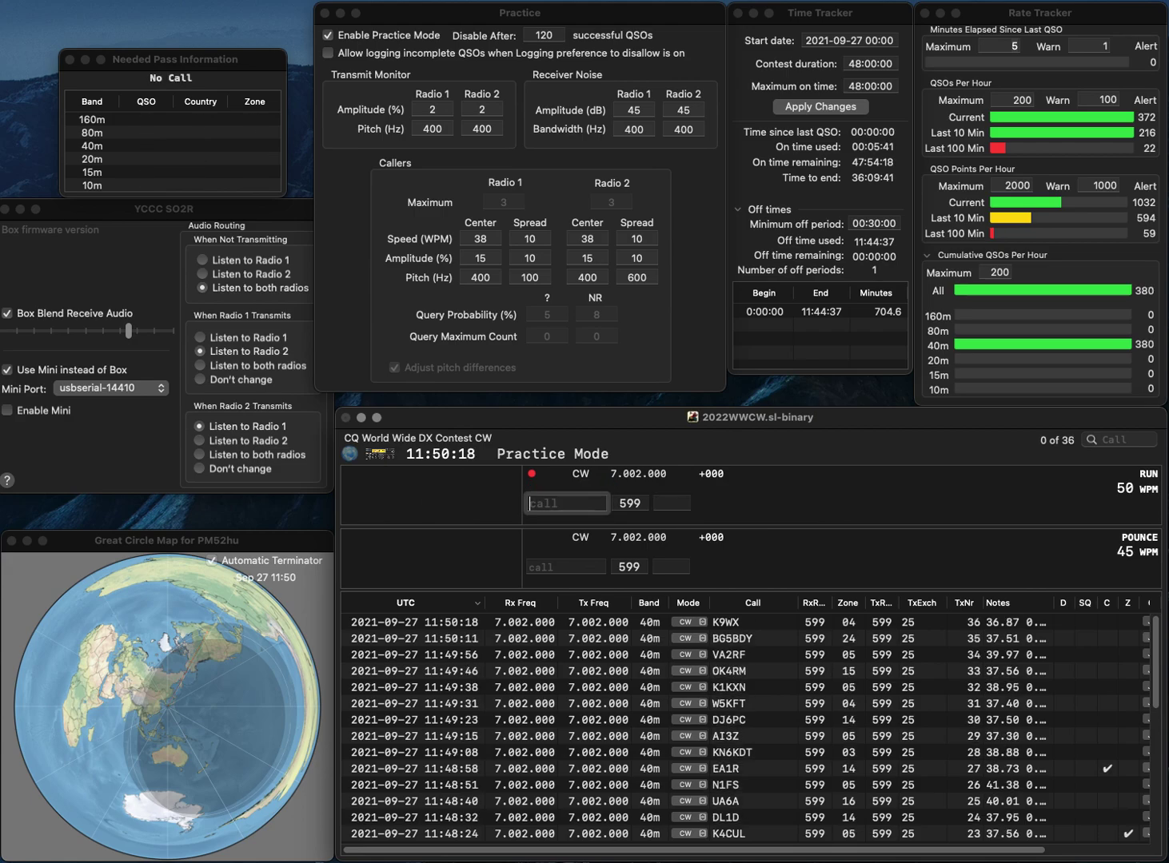
text(JR2)
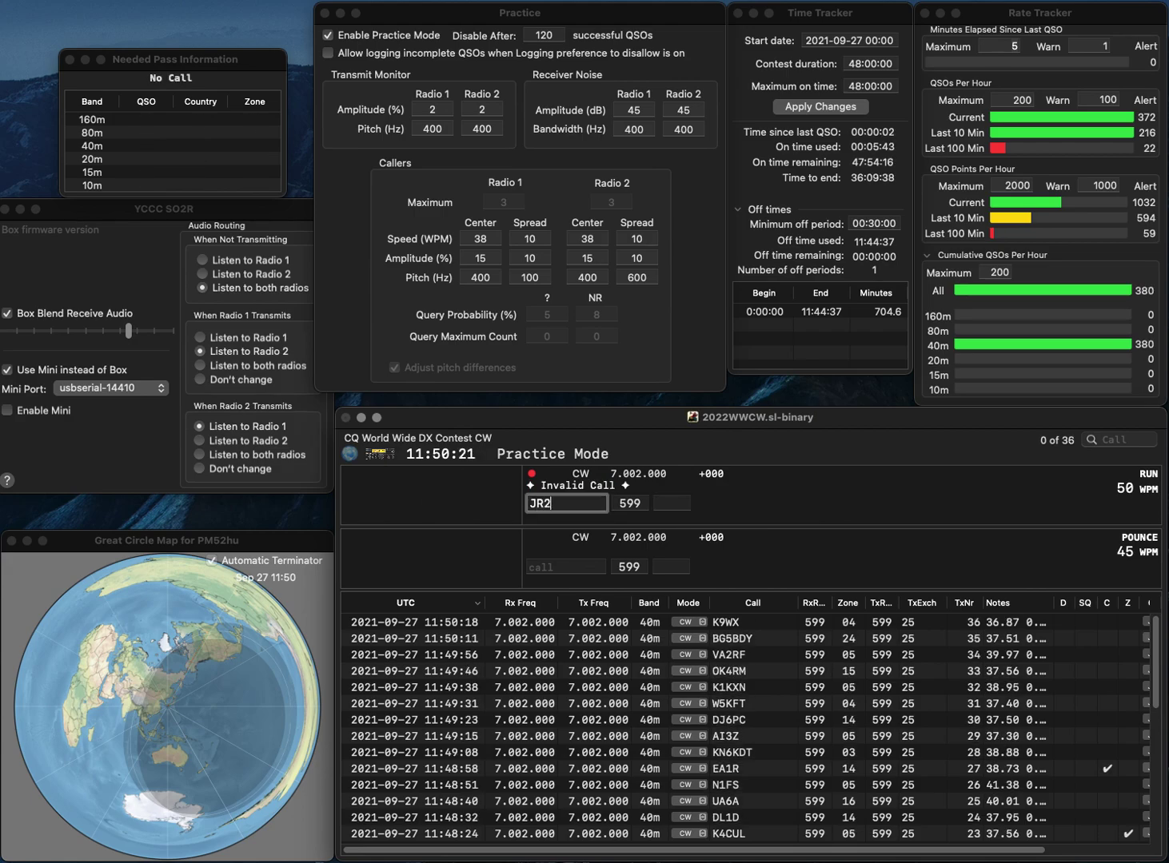
text(IZA)
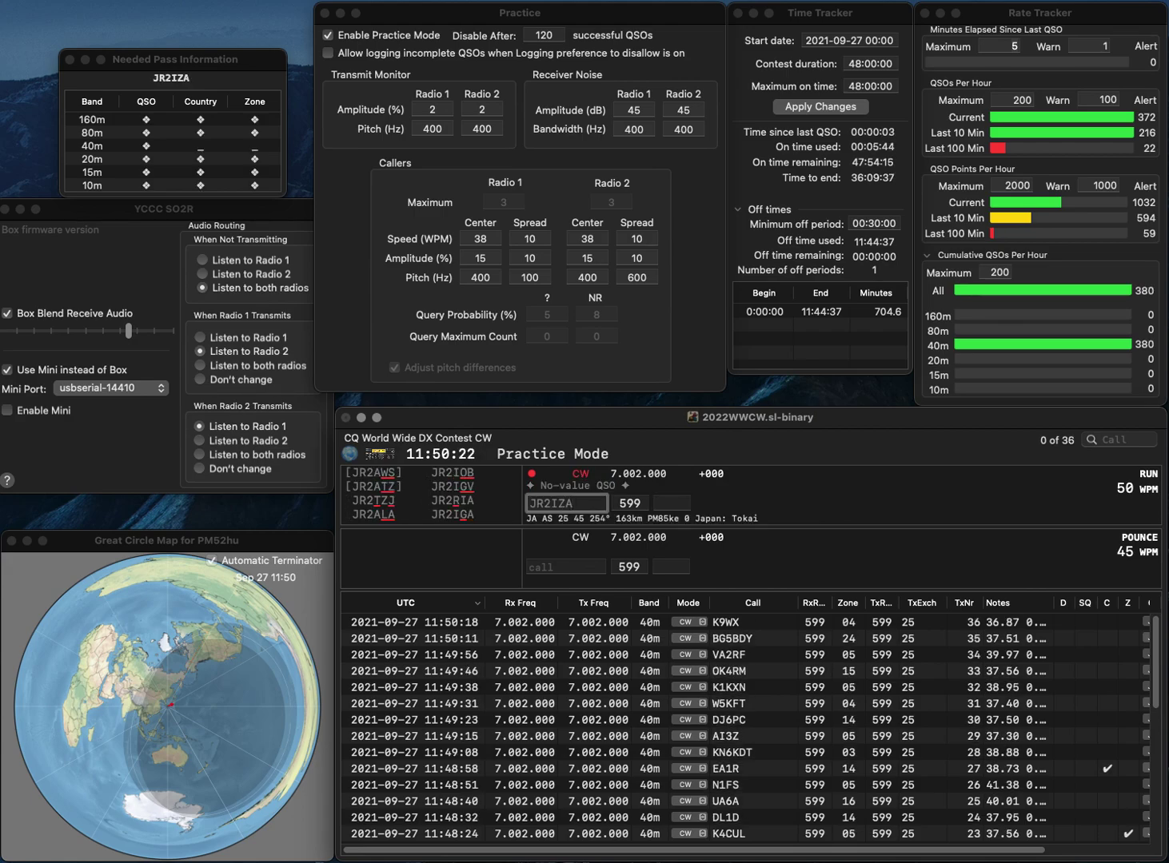
key(BackSpace)
key(BackSpace)
text(GA)
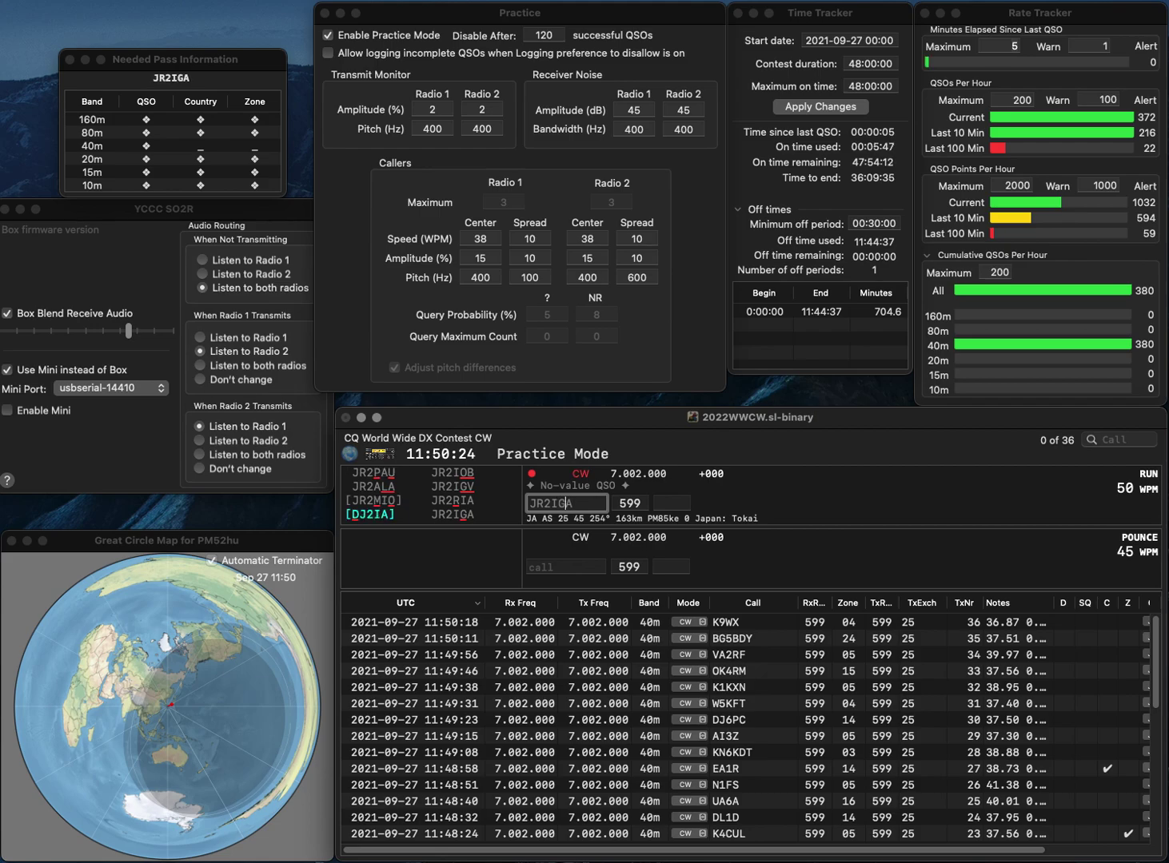
key(space)
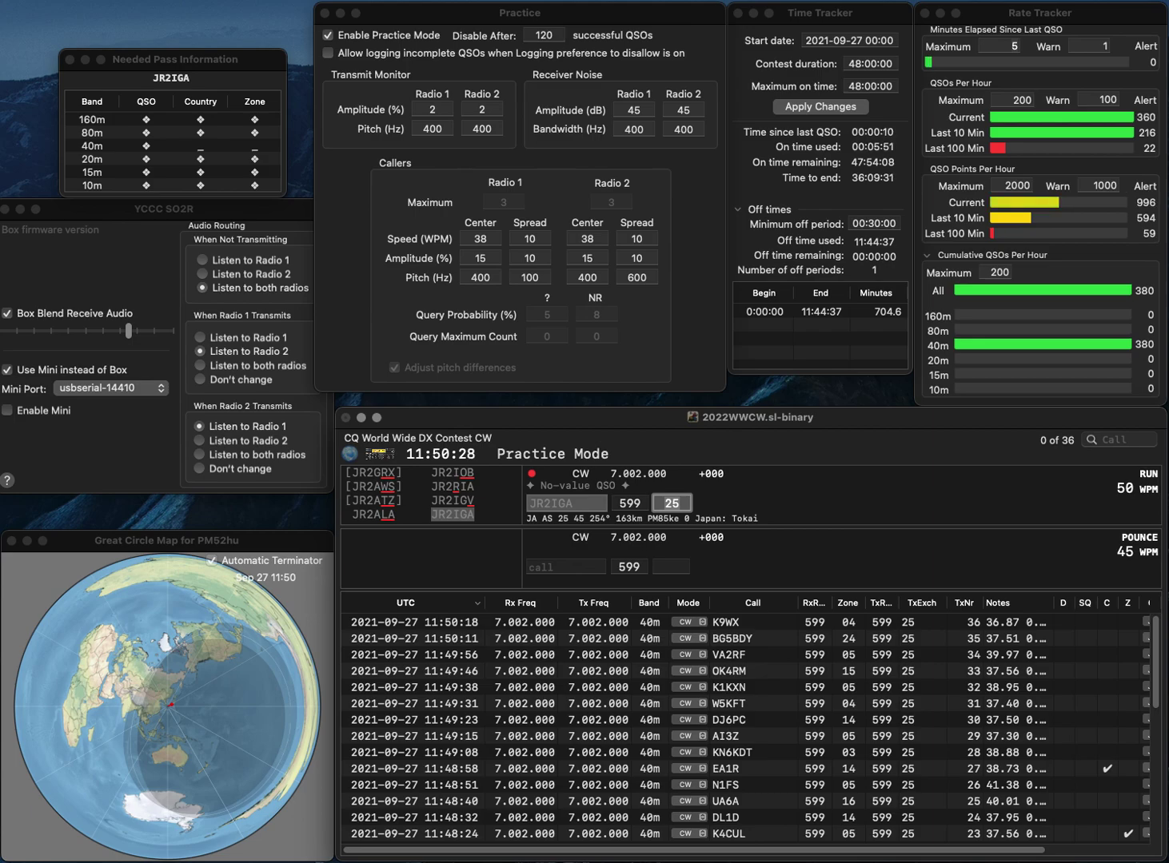
key(Return)
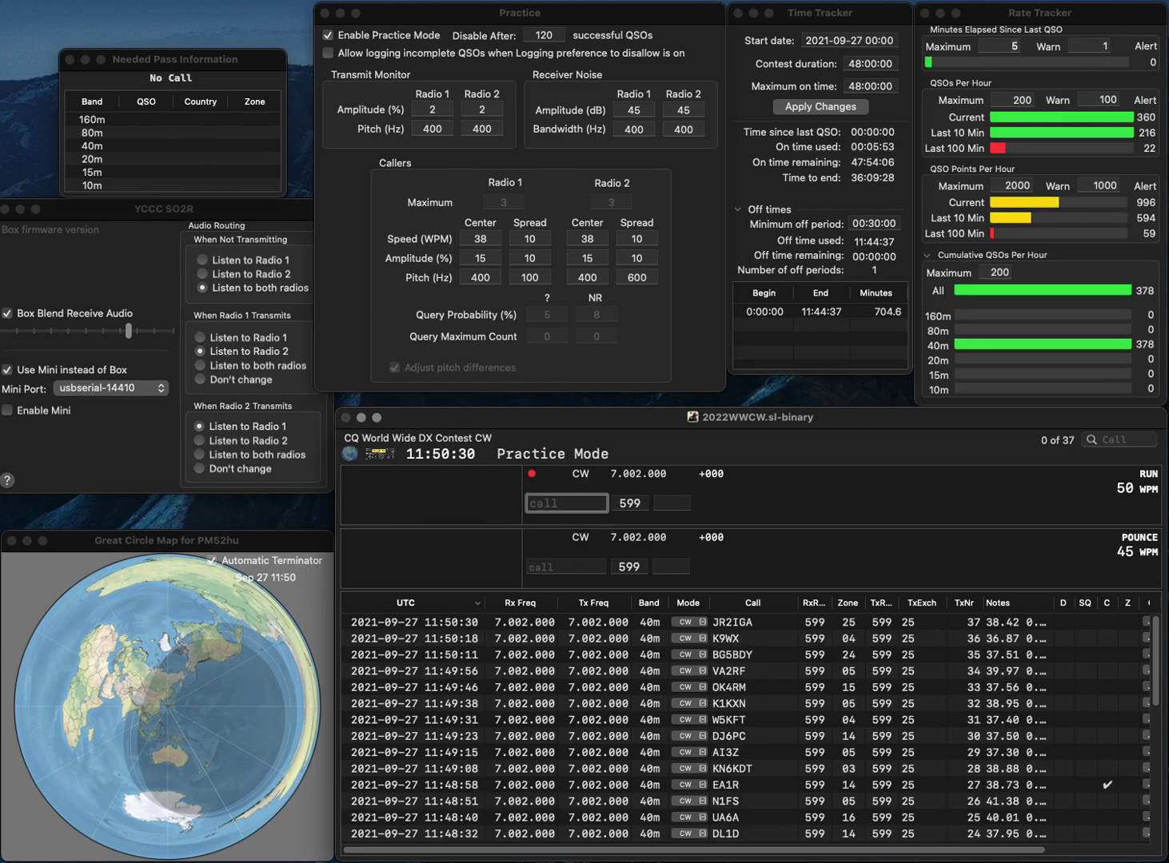
- Log practice contacts with YU0W in zone 15 and VK5IR in zone 30, both with report 599
text(Y)
key(BackSpace)
text(U0W)
key(space)
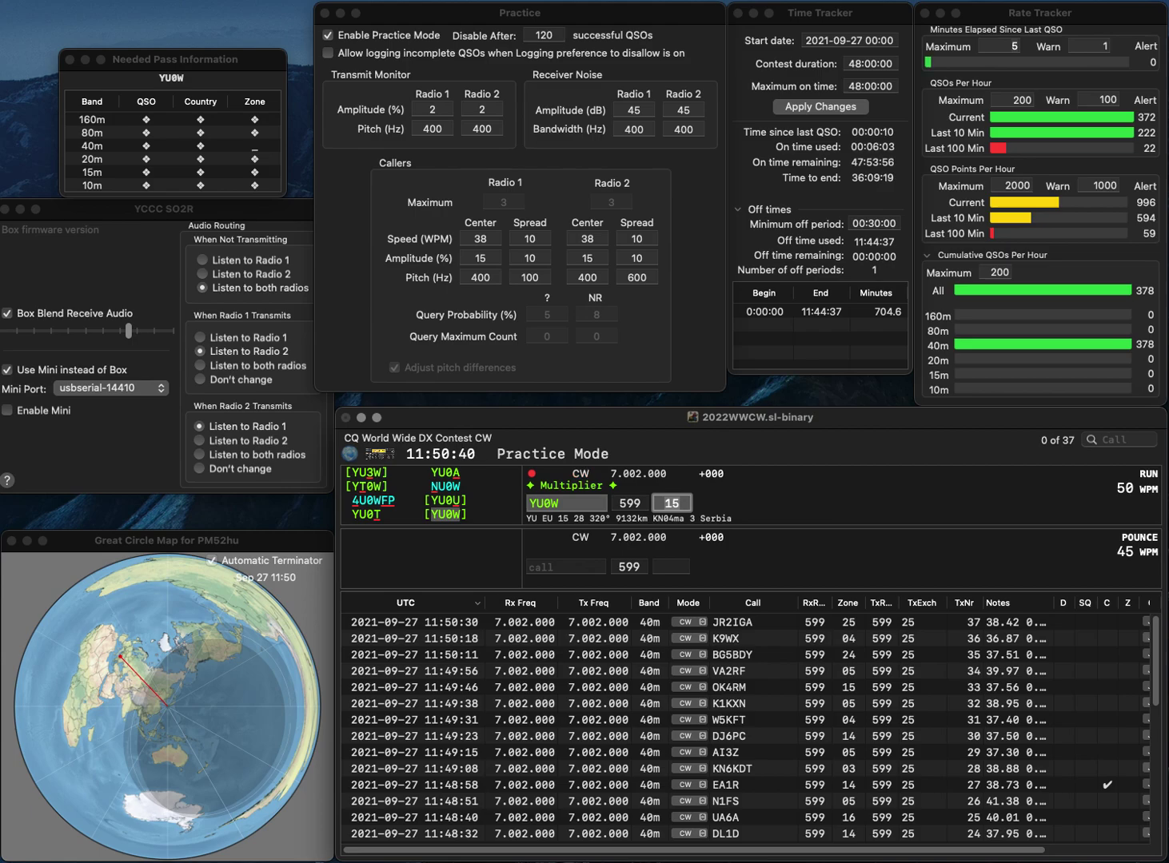
key(Return)
text(VK5IR)
key(space)
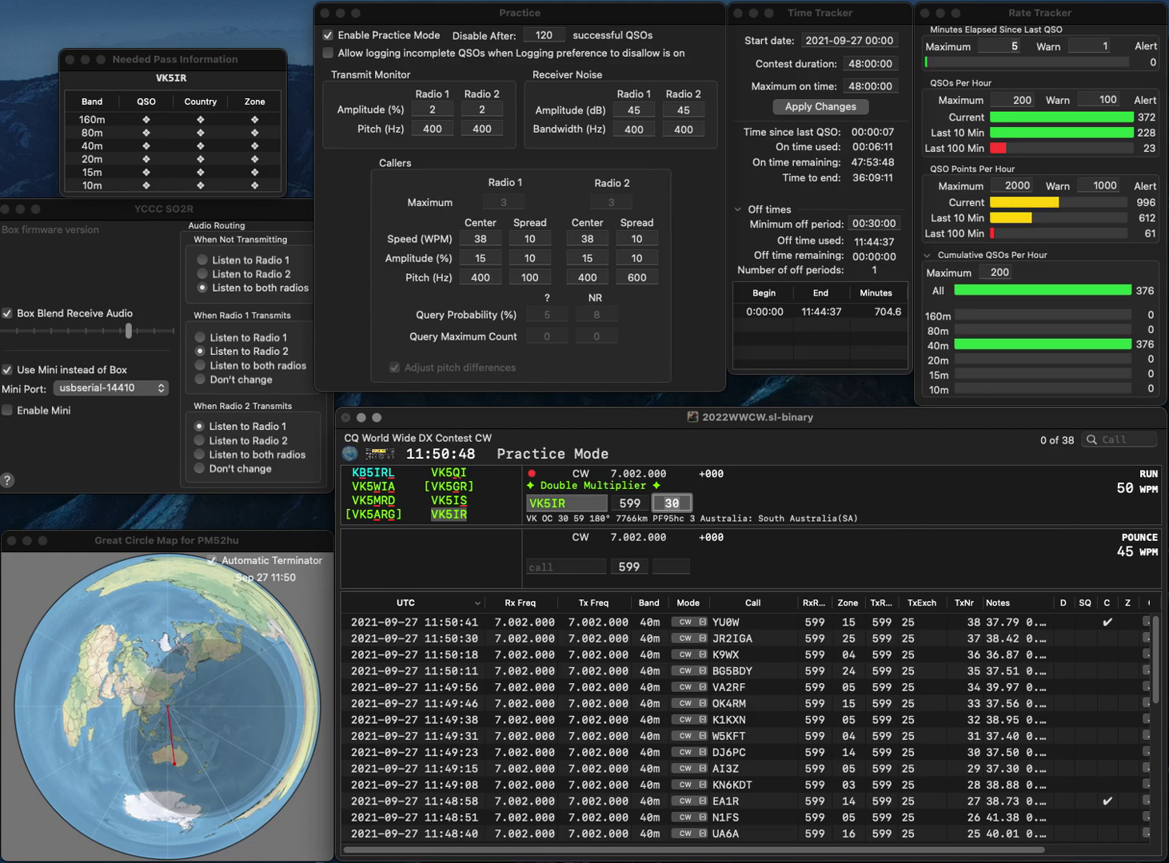
key(Return)
- Enter the partial call PCZ, correct it to K4PZZ, and log the contact with report 599 and zone 05
text(PCZ)
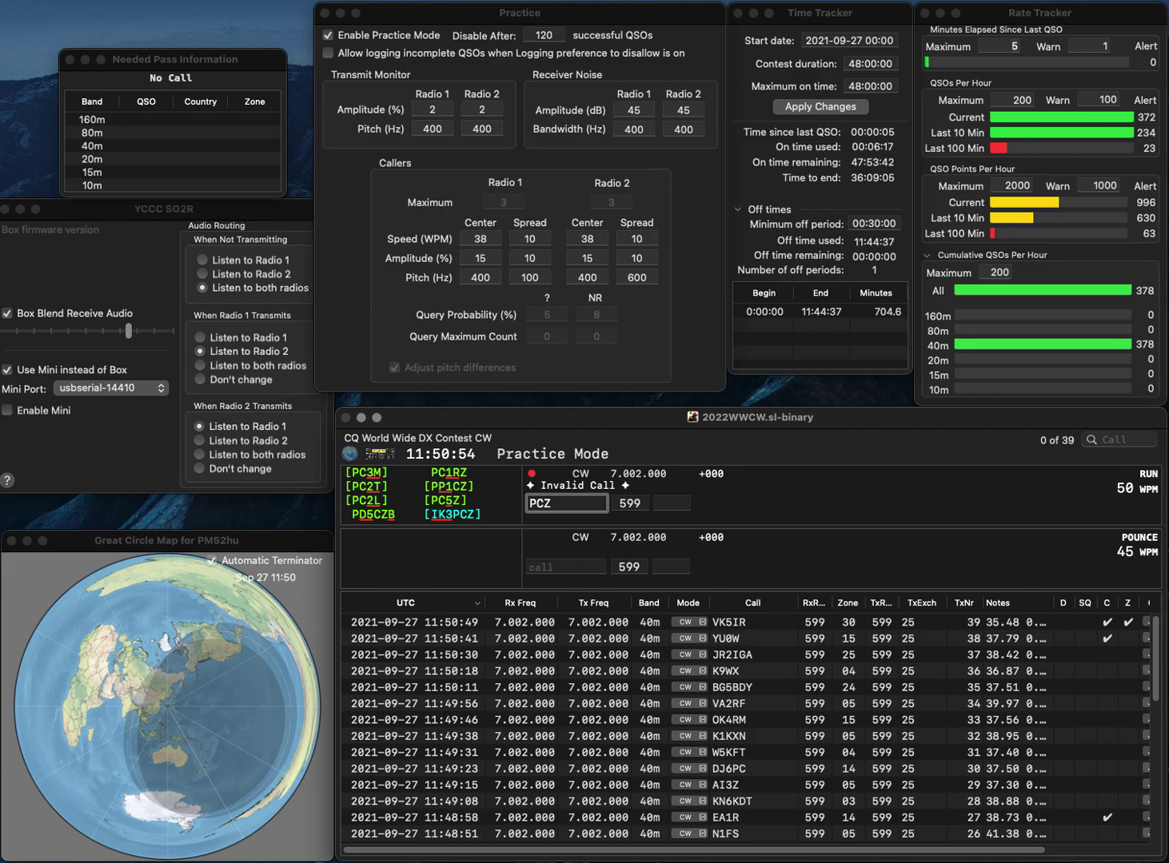
text(K4)
key(BackSpace)
key(BackSpace)
text(ZZ)
key(space)
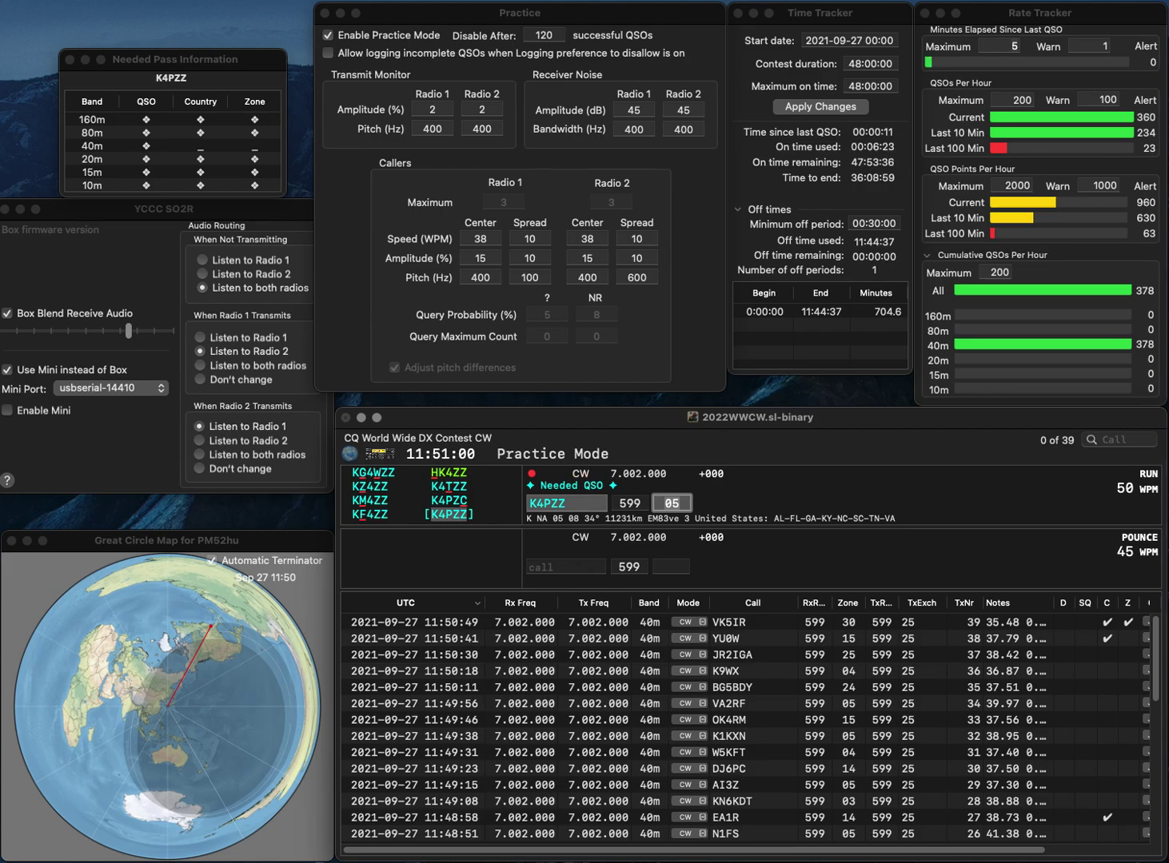
key(Return)
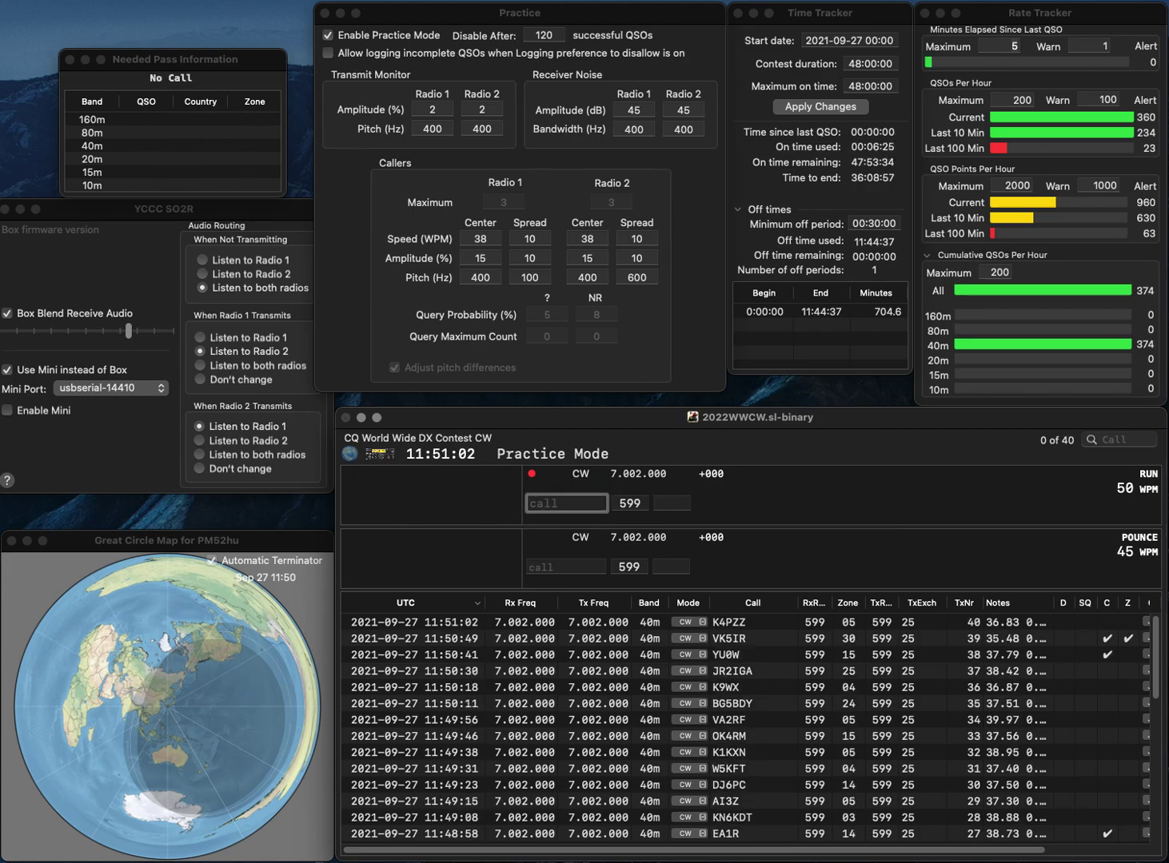
text(VE1)
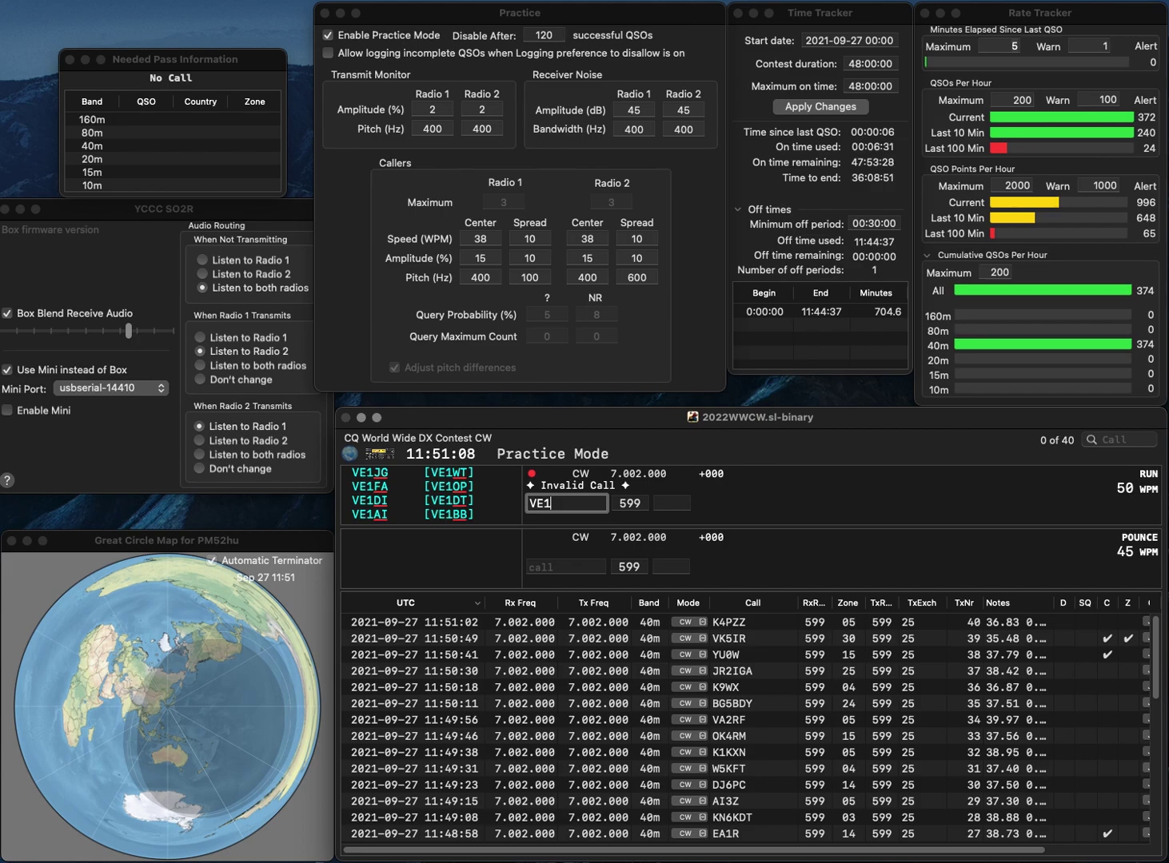
text(RF)
key(space)
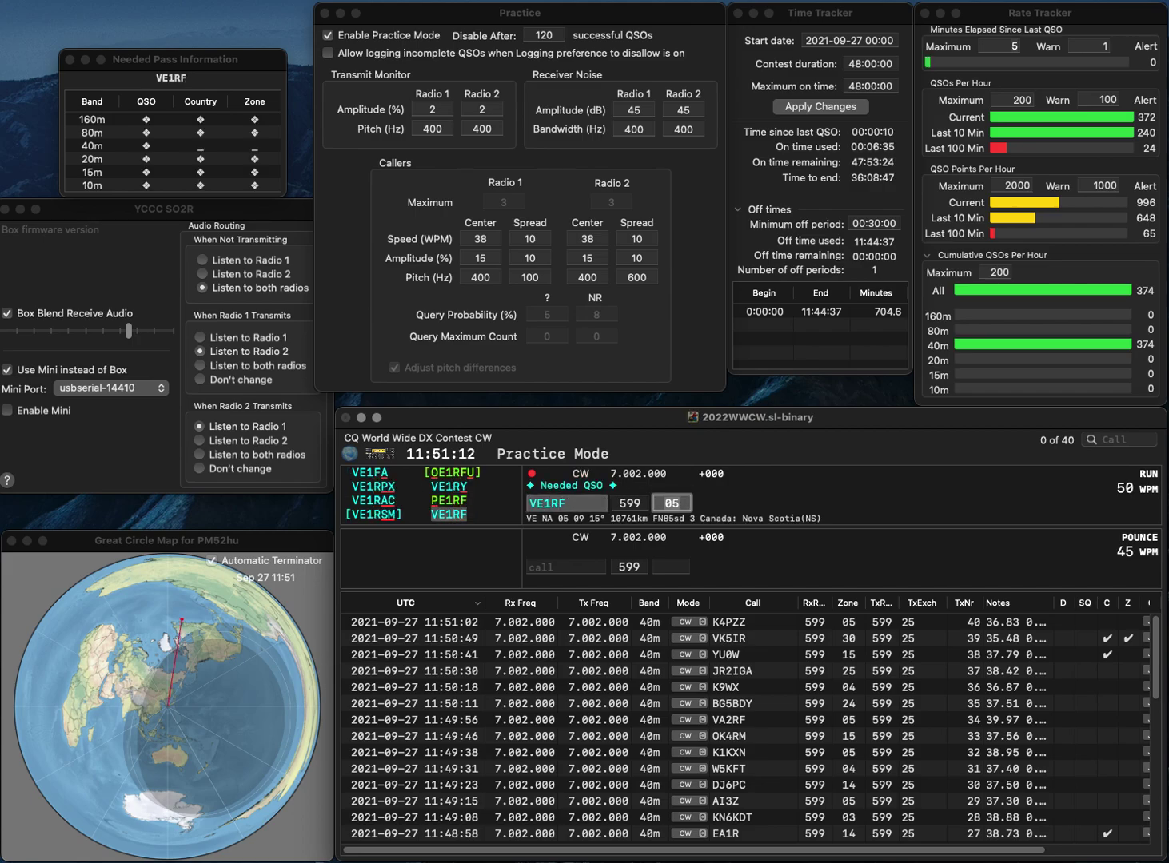
key(Return)
text(VE)
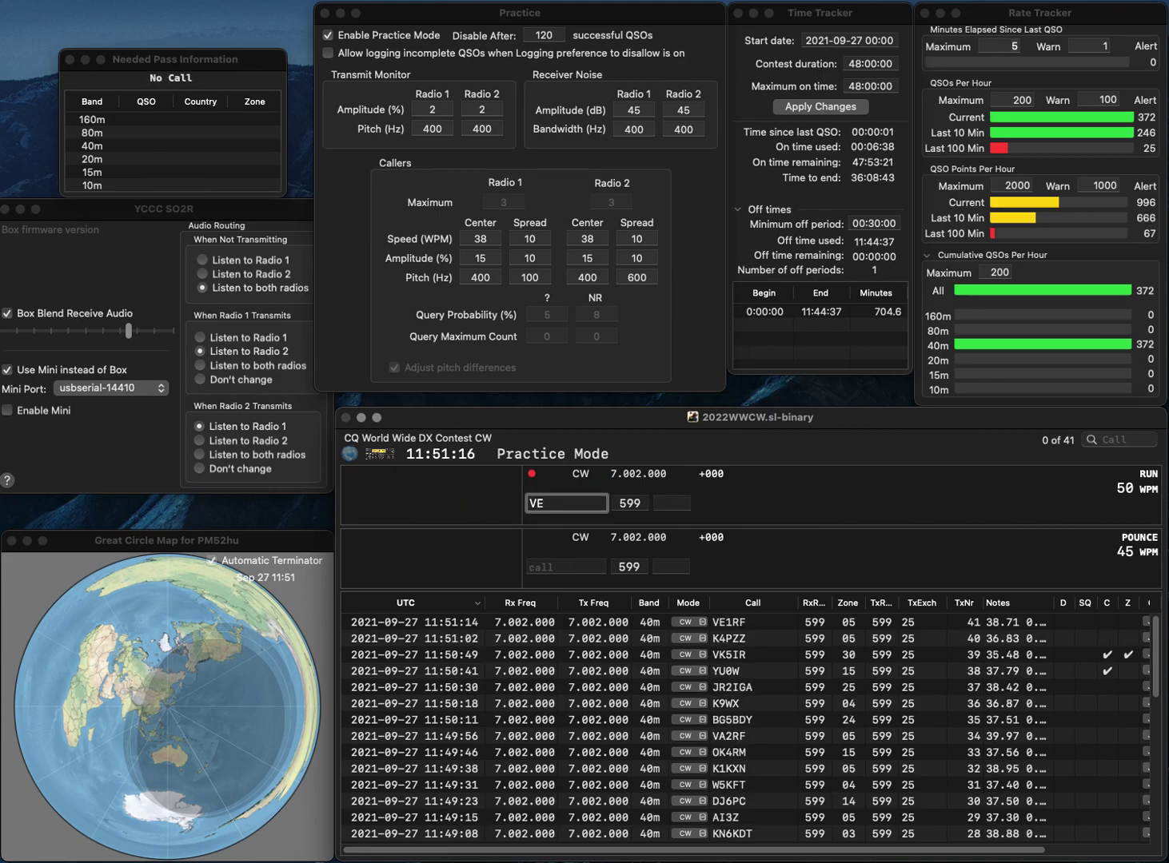
text(3PJ)
key(Tab)
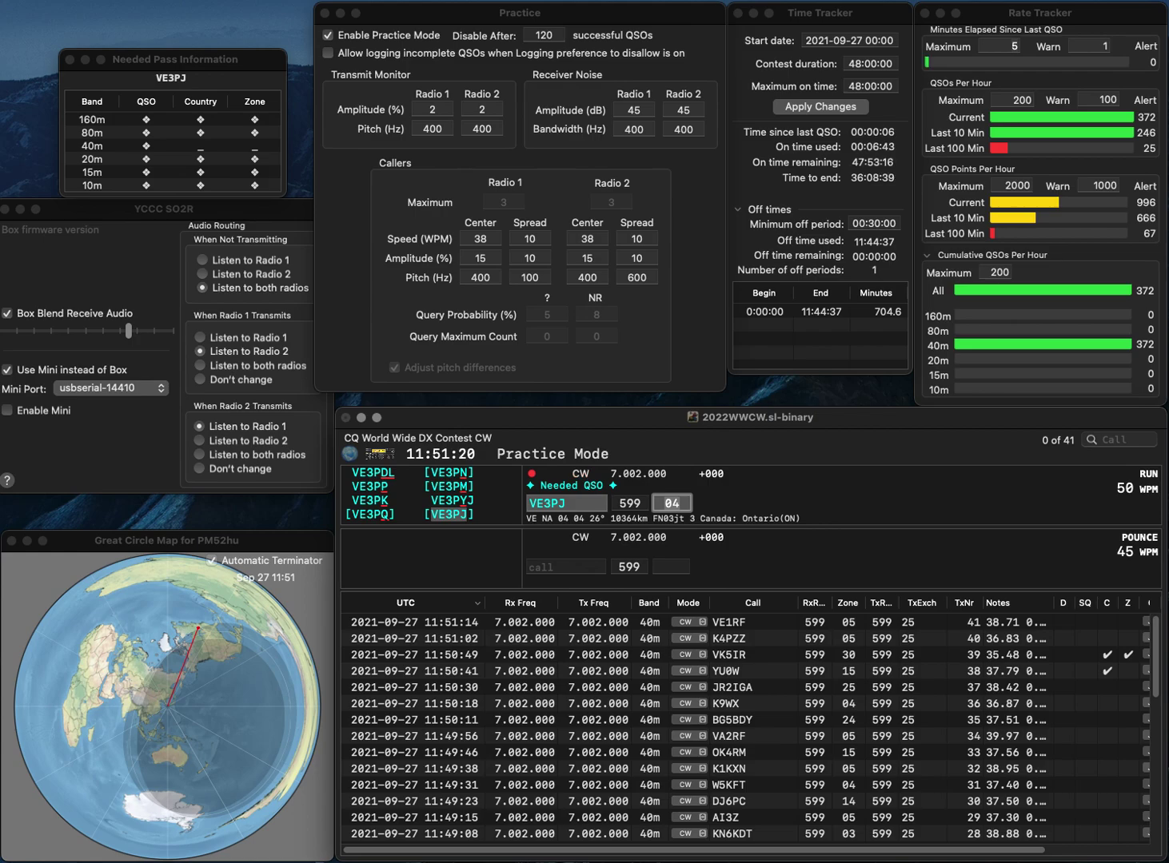
key(Return)
- Log practice contacts with RU4I in zone 16 and DL4WA in zone 14, both with report 599
text(RU4I)
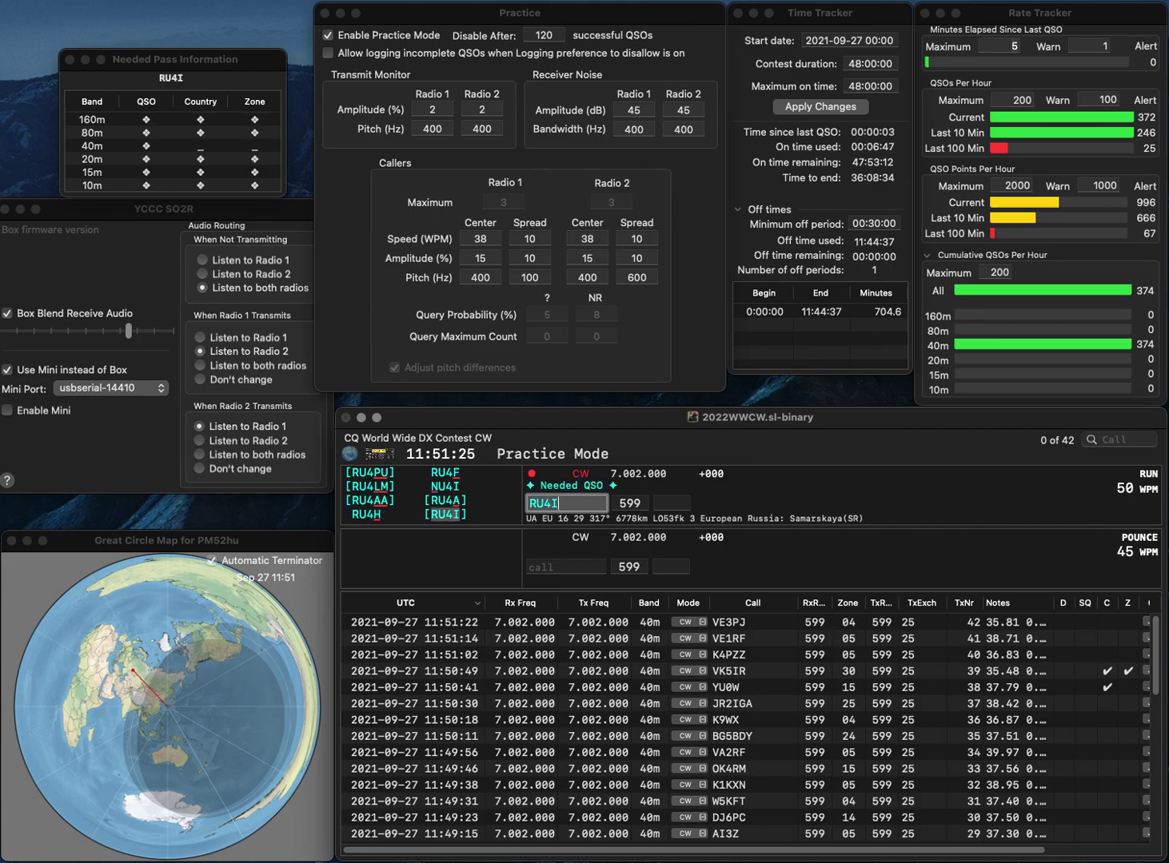
key(space)
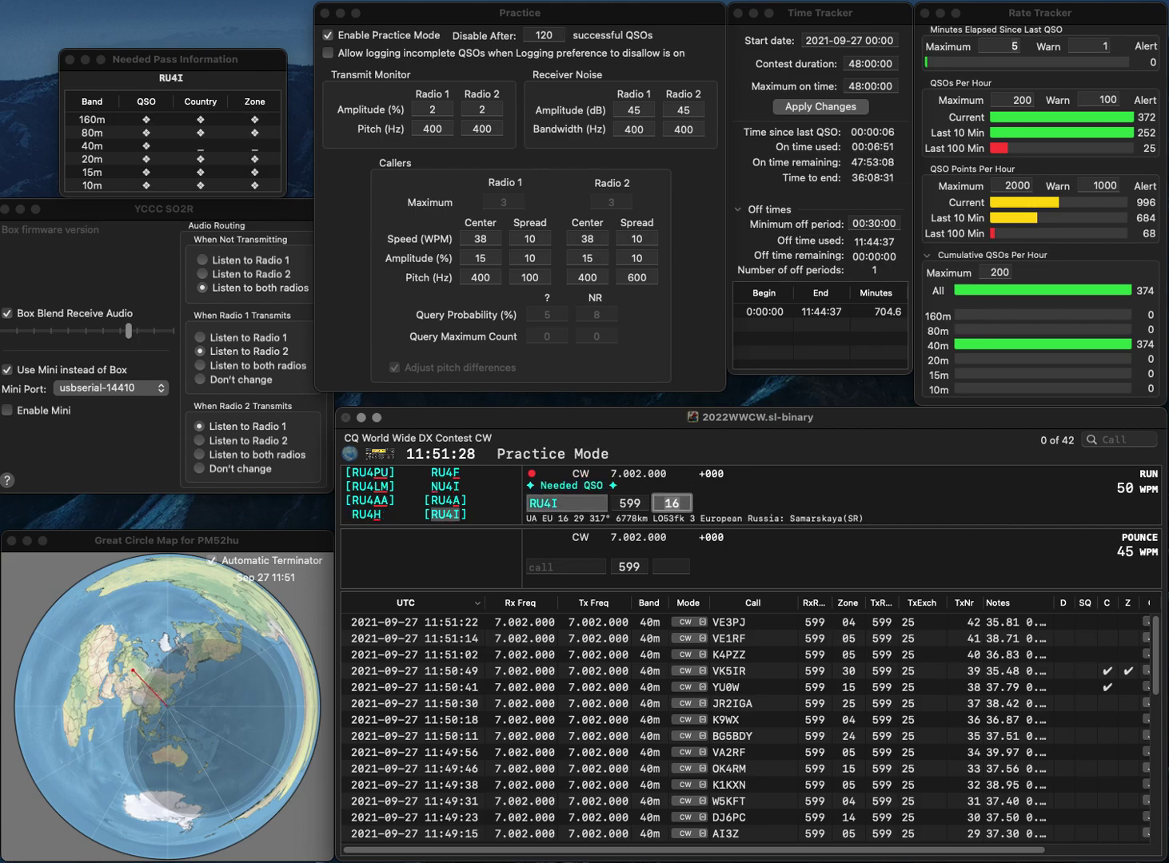
key(Return)
text(DL)
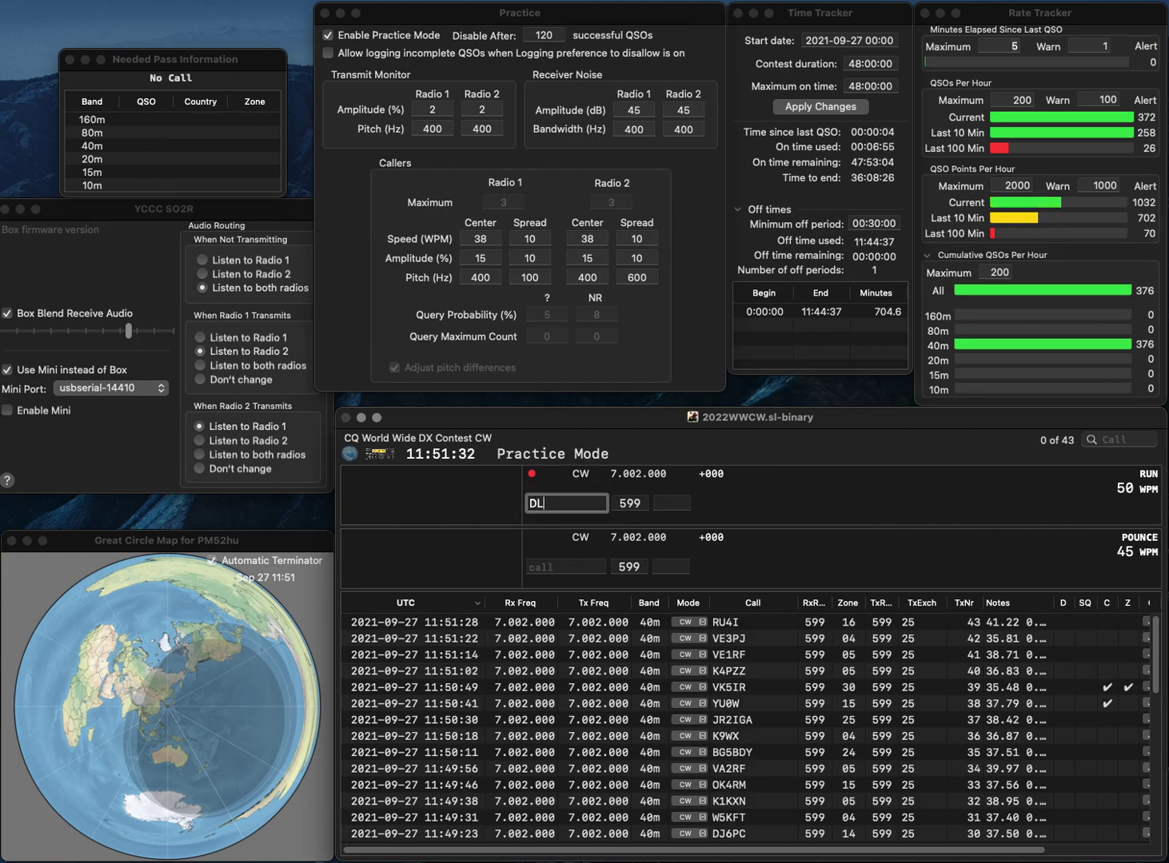
text(4WA)
key(space)
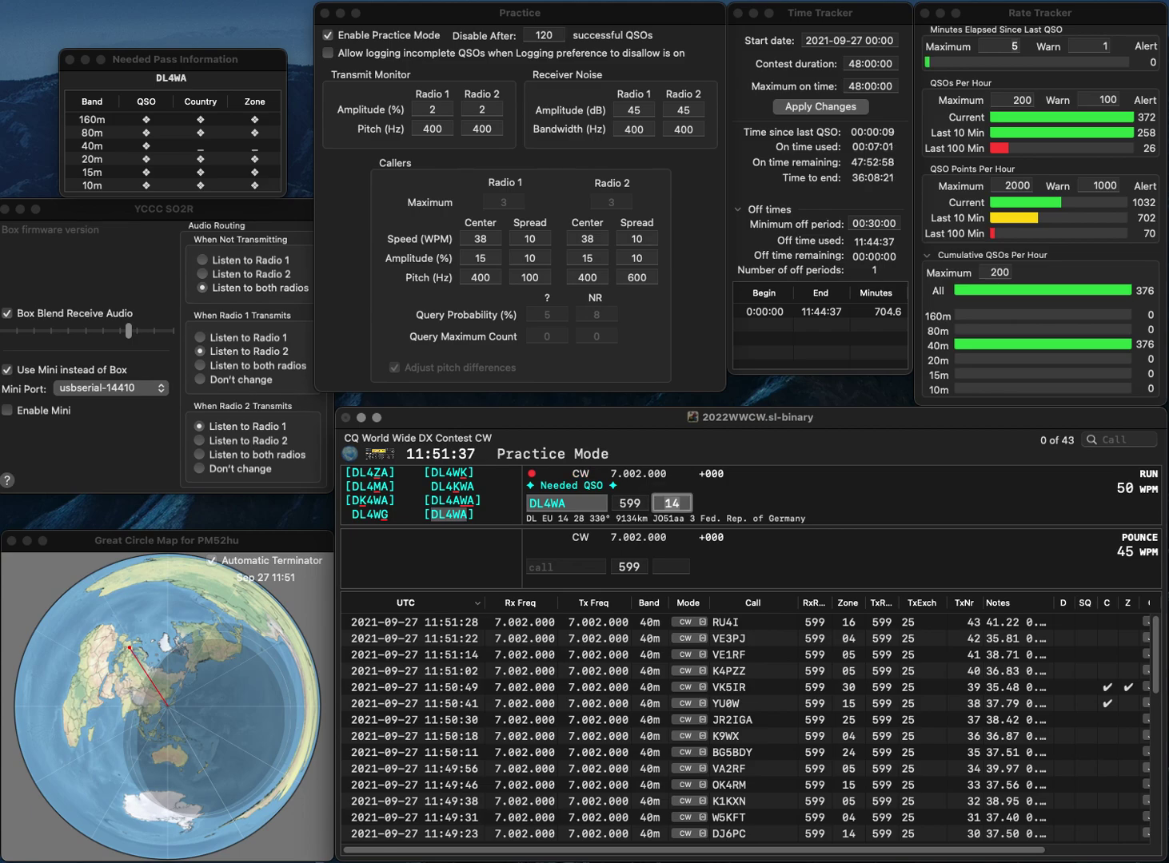
key(Return)
text(DJ)
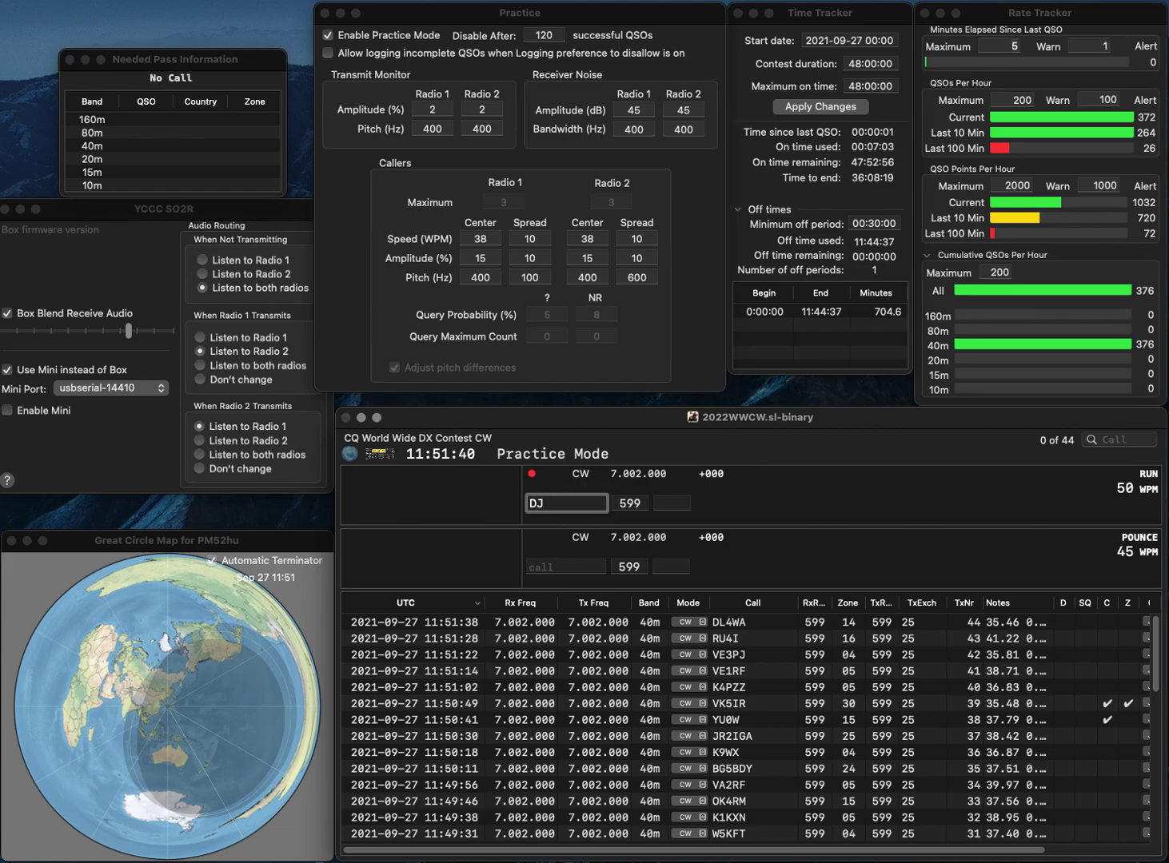
text(8XB)
key(space)
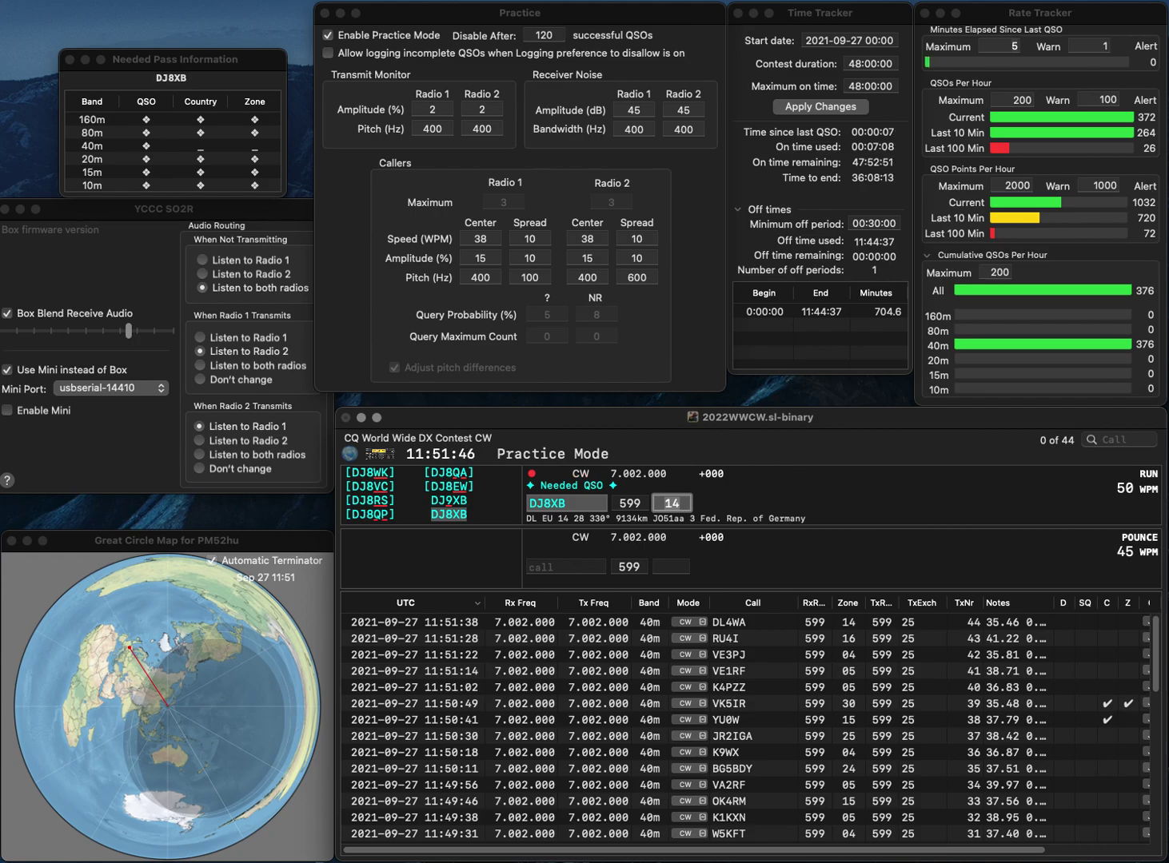
key(Return)
text(N5ATT)
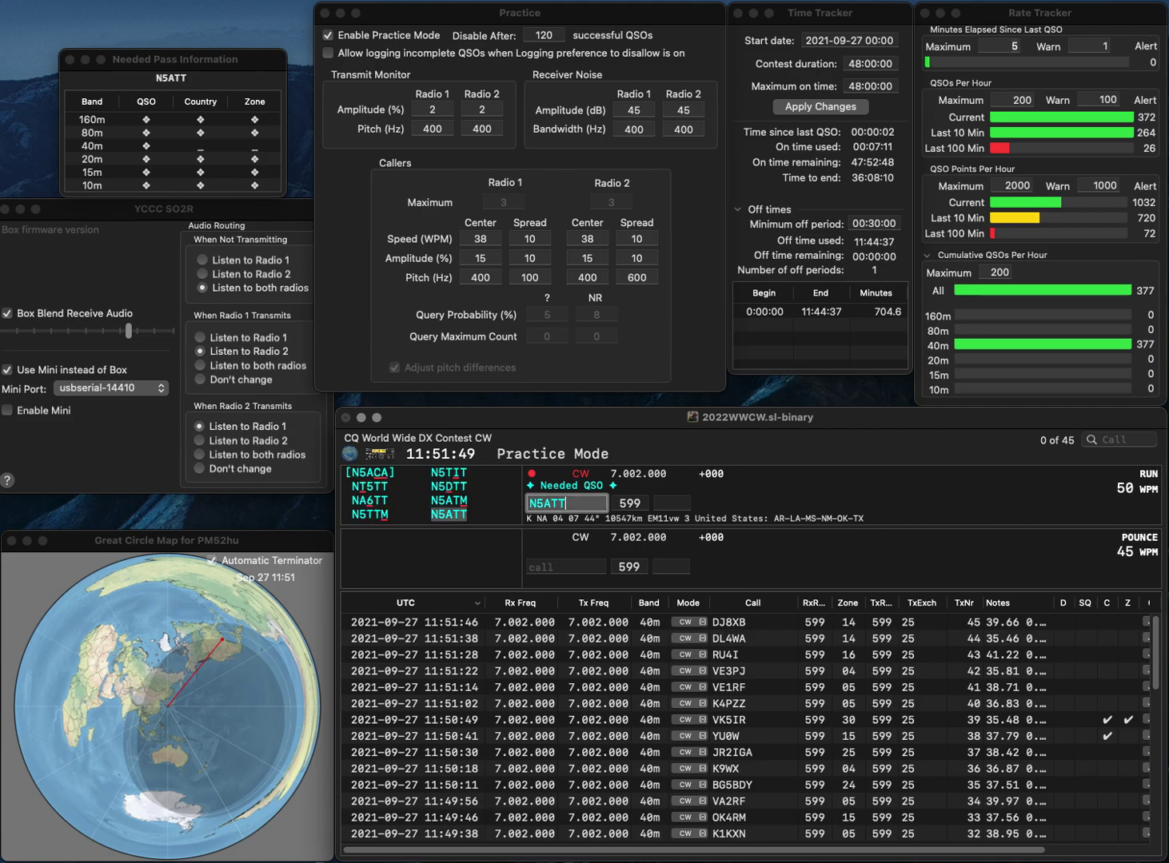
key(Return)
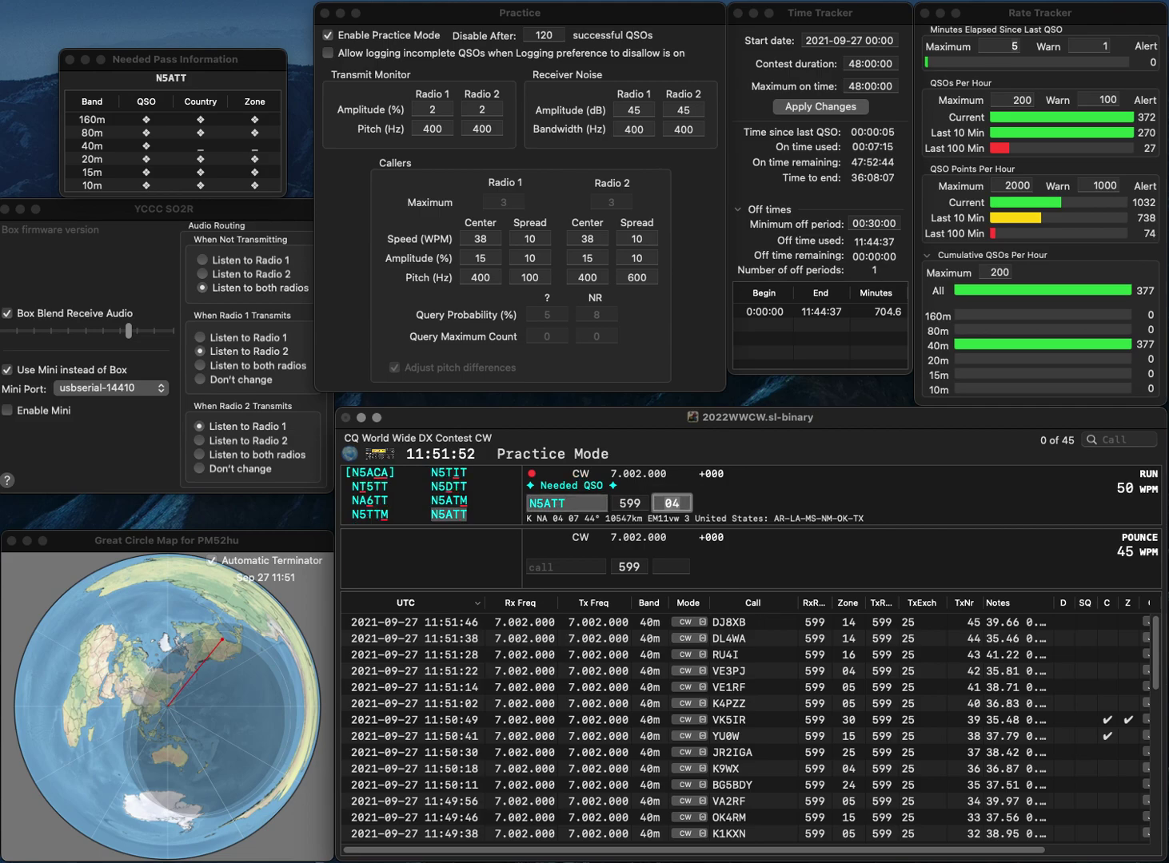
key(Return)
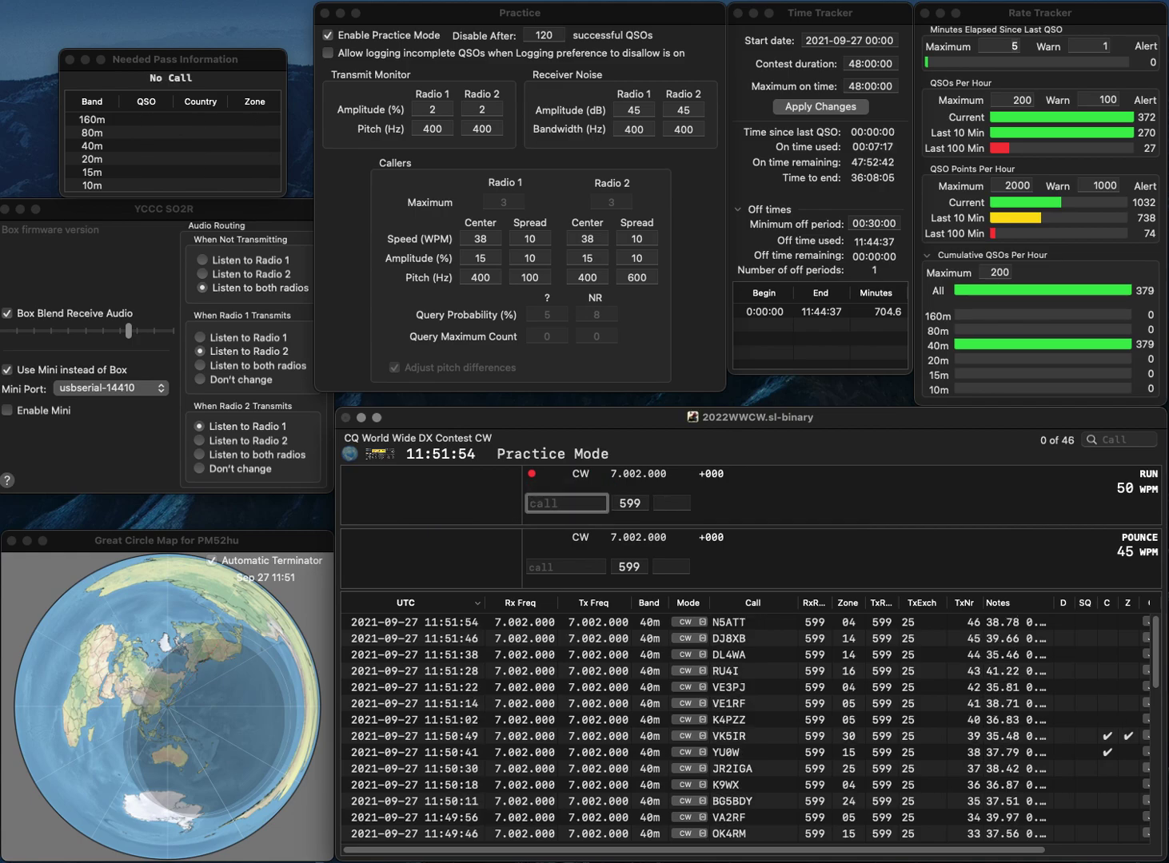
text(IW5)
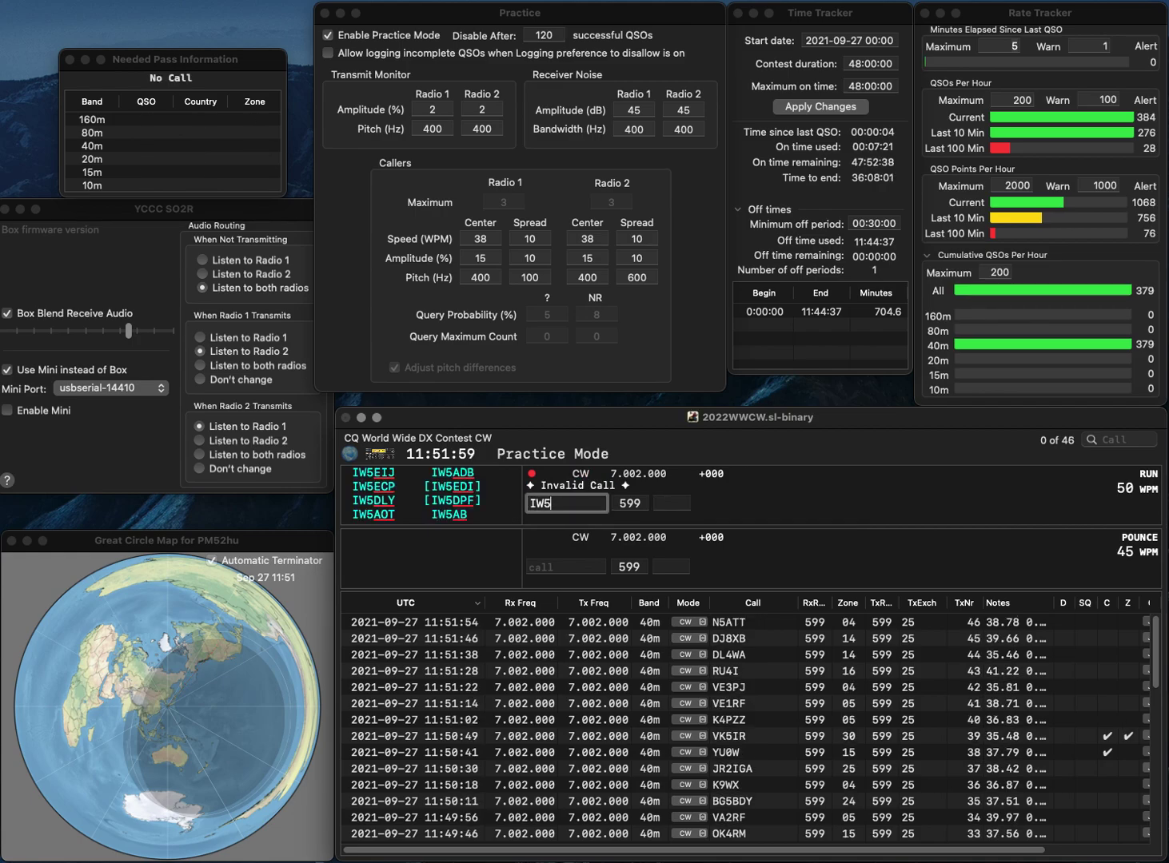
text(EIJ)
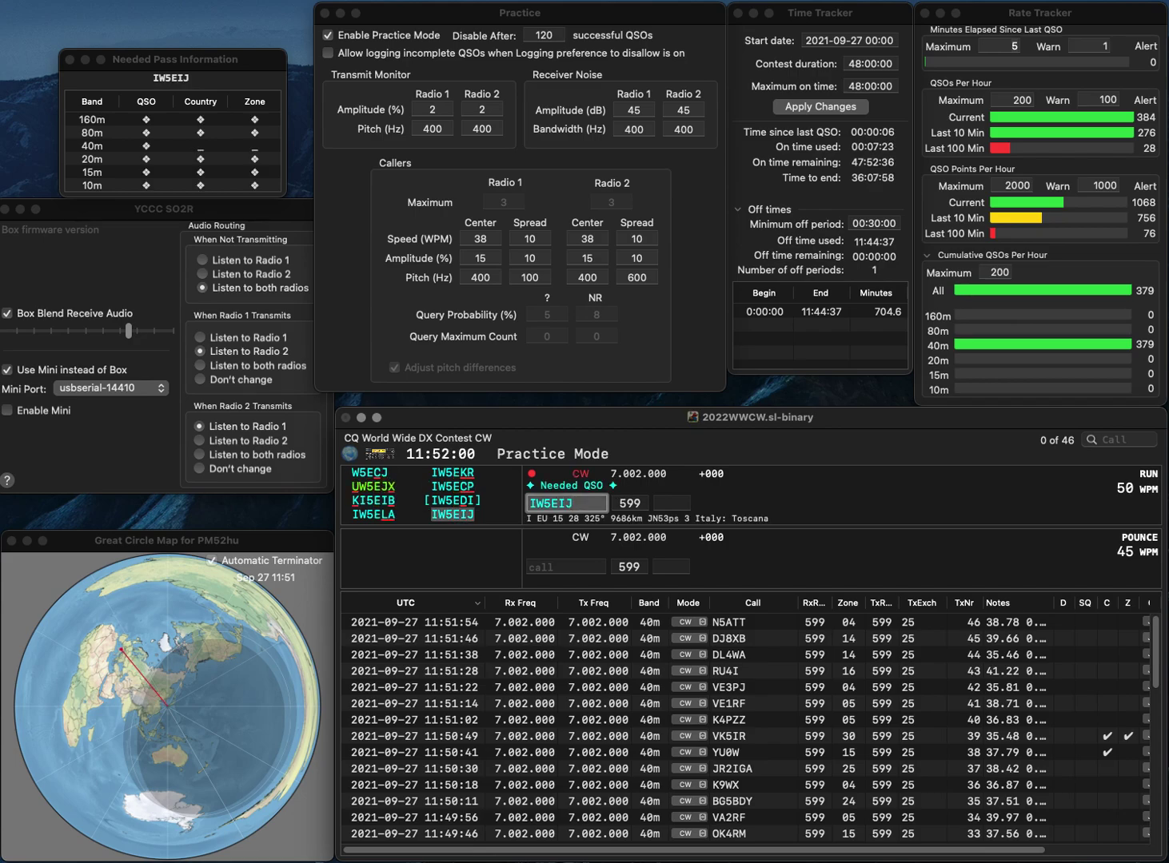
key(space)
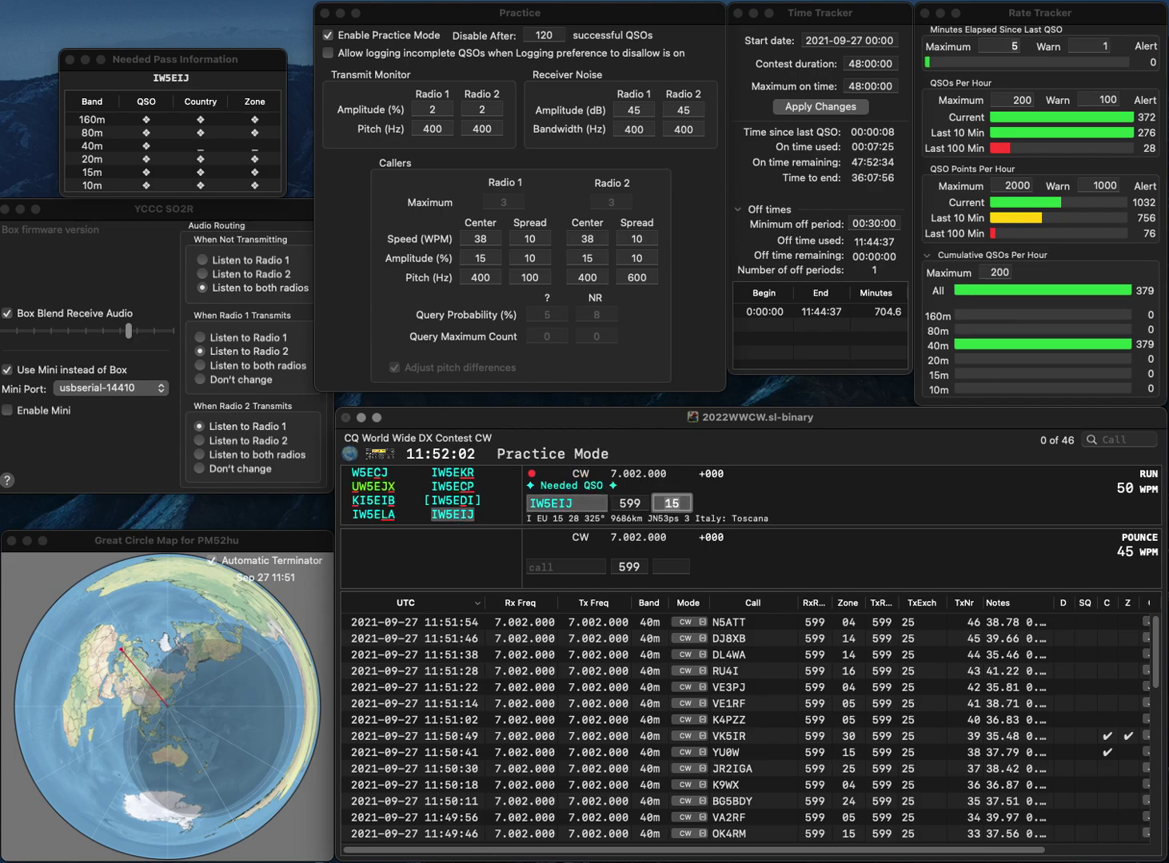
key(Return)
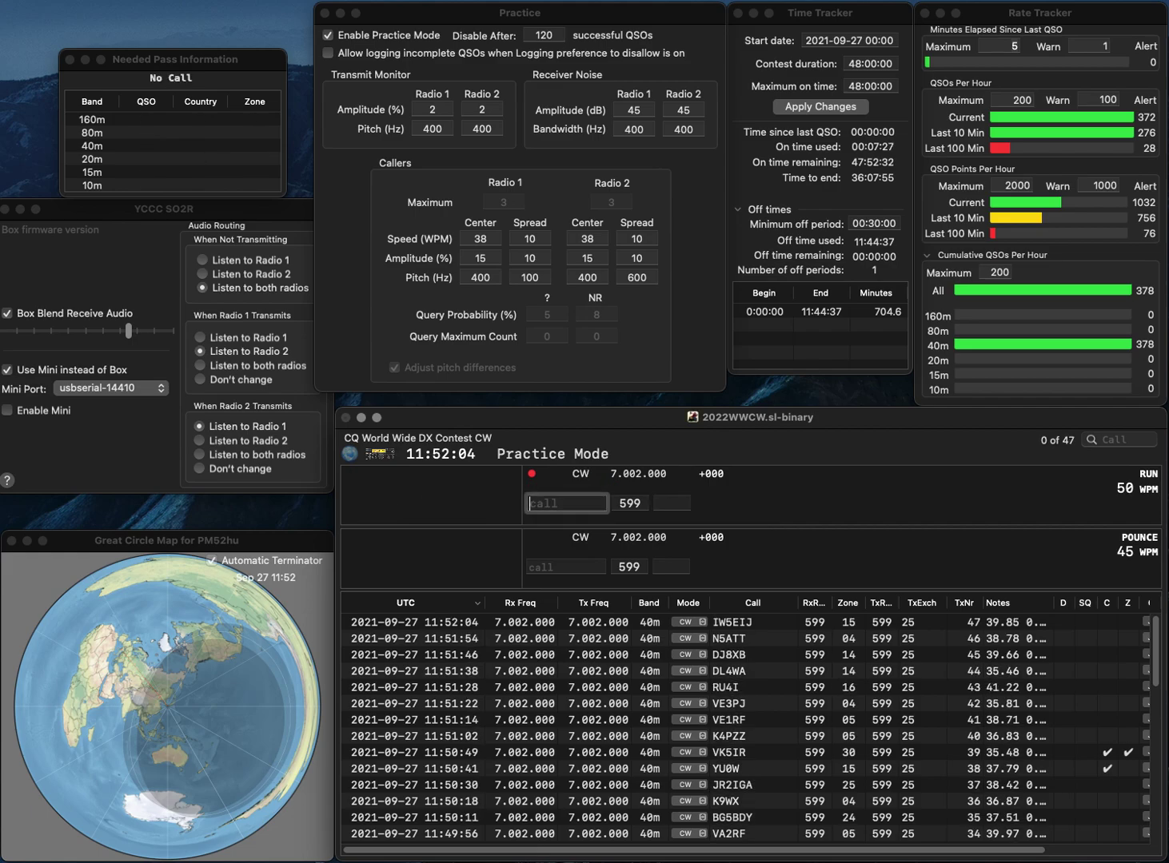
text(IK1)
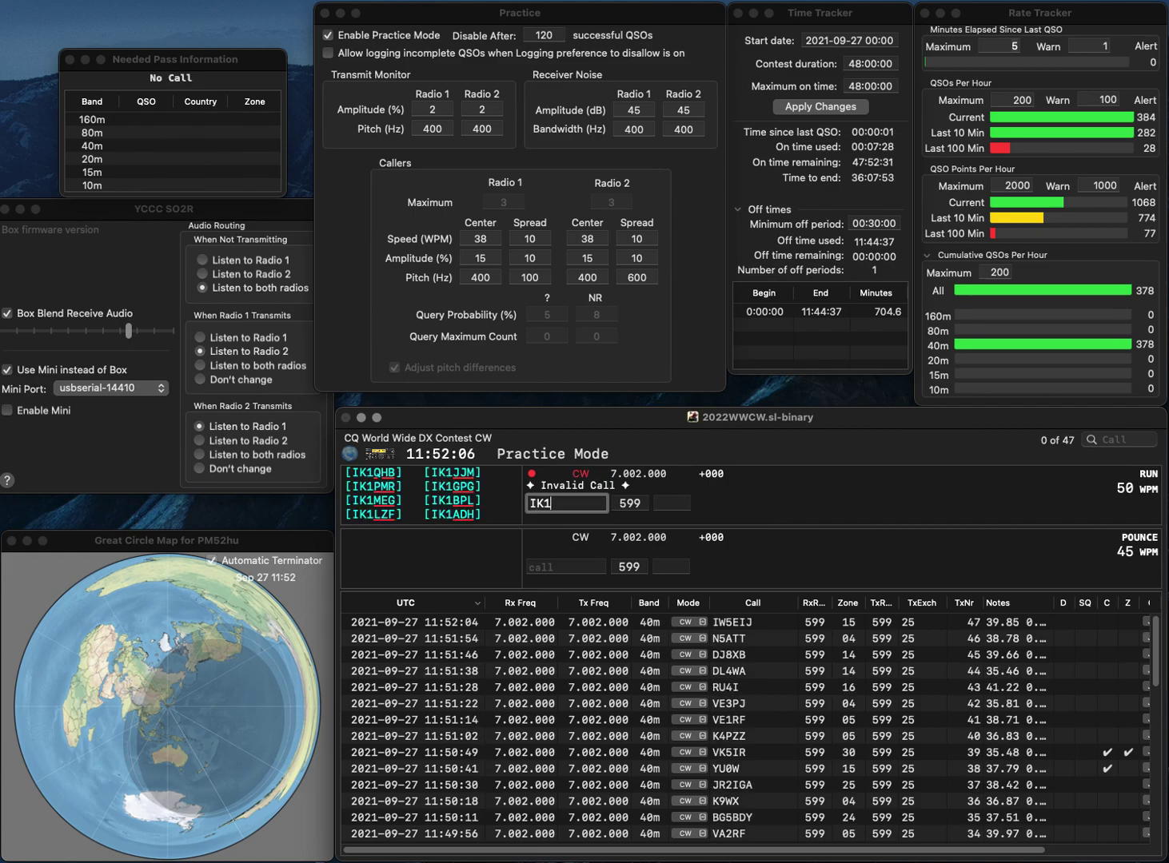
text(PMR)
key(space)
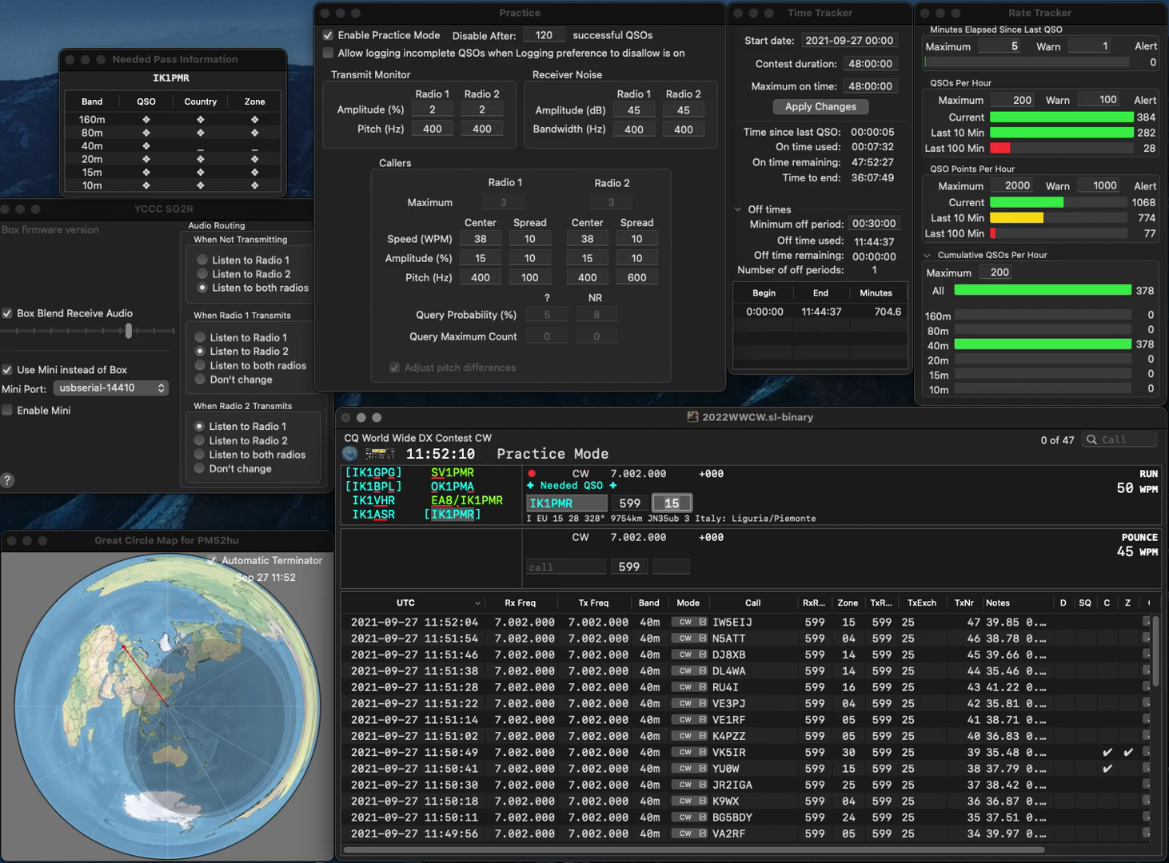
key(Return)
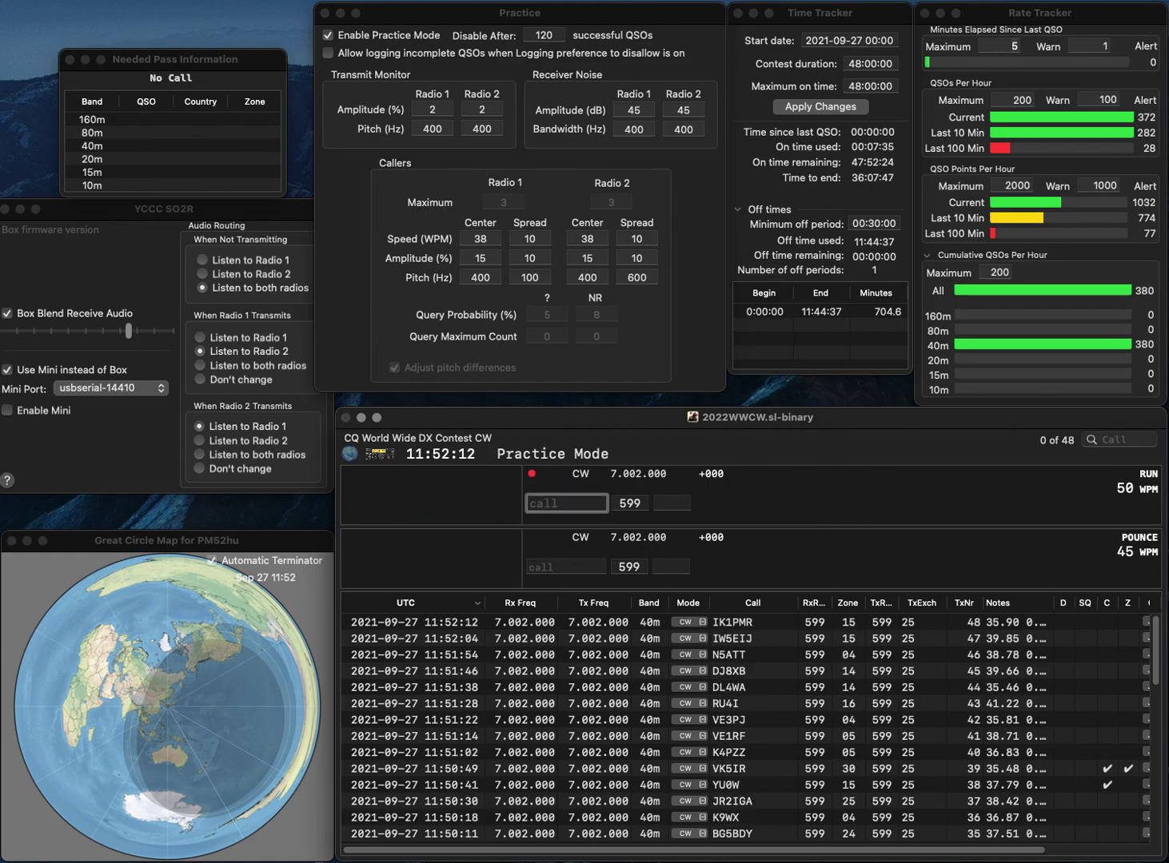
text(KB8PGW)
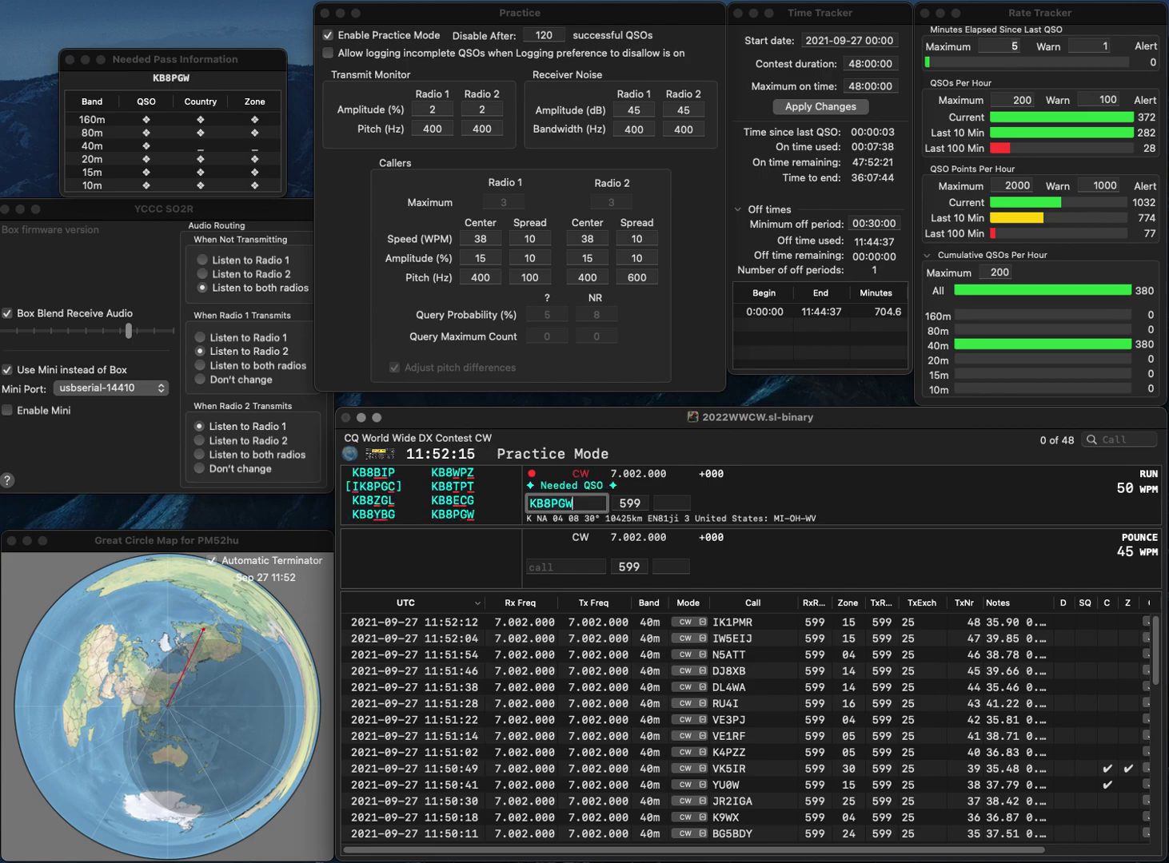
key(Return)
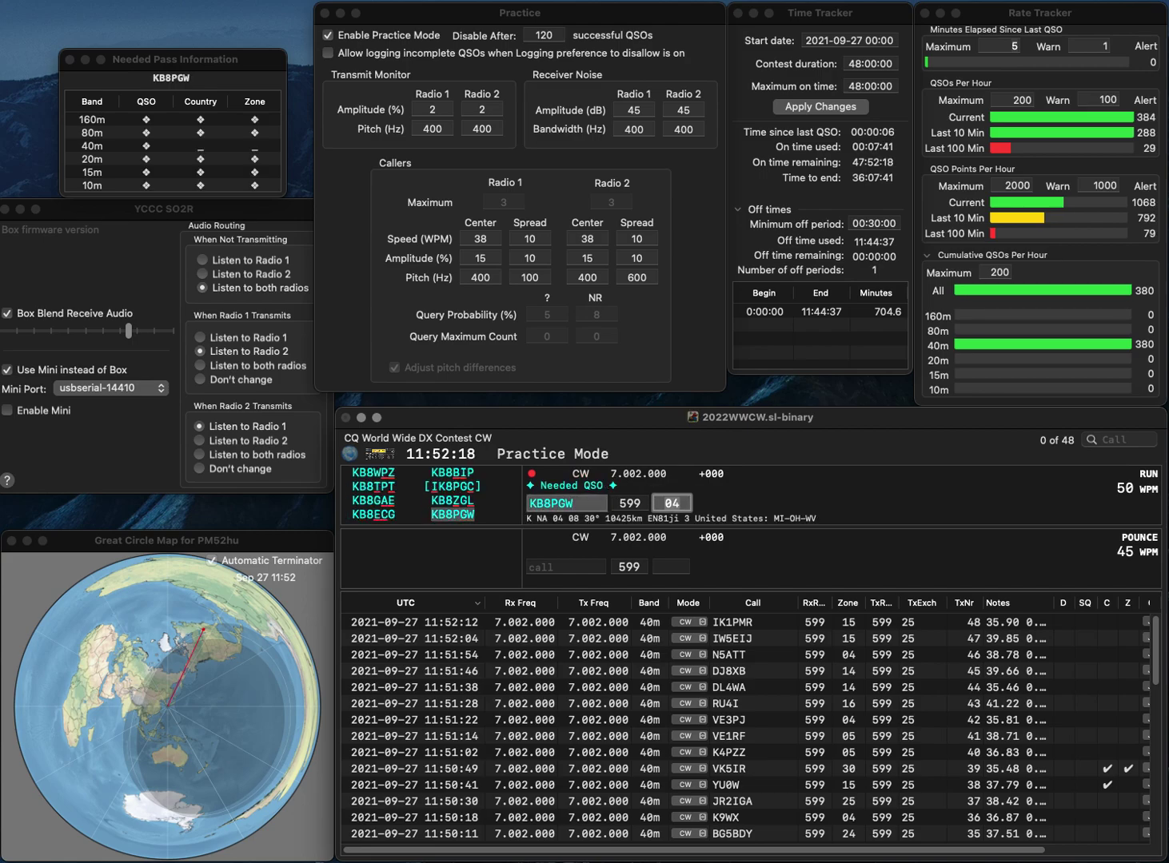
key(Return)
text(KE9SS)
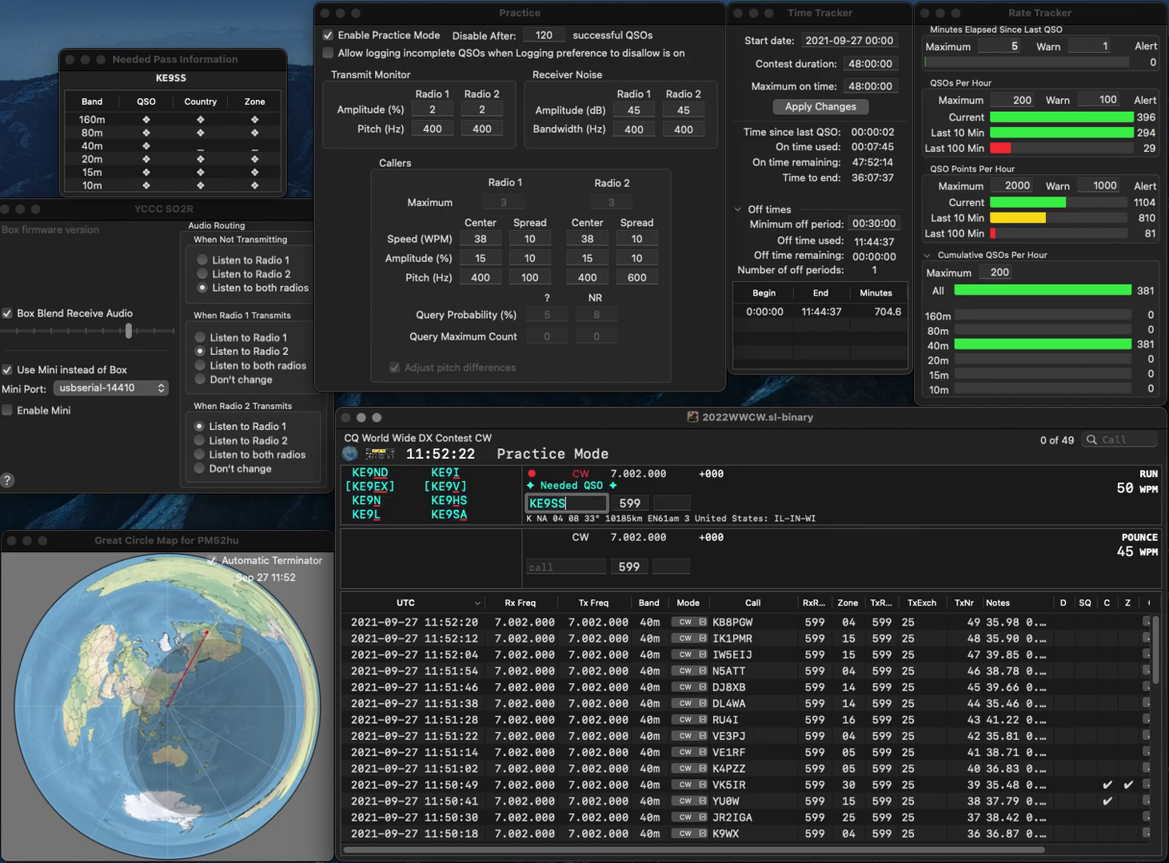
key(BackSpace)
key(BackSpace)
text(HS)
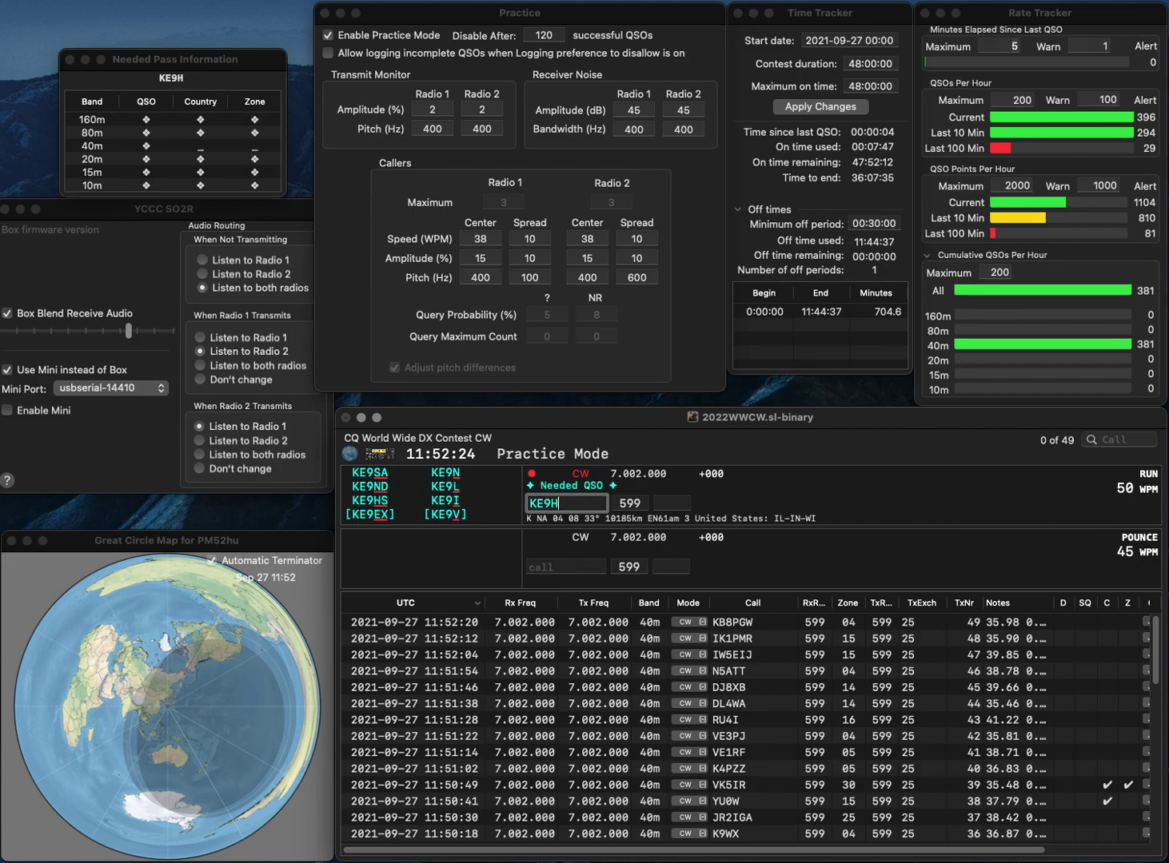
key(space)
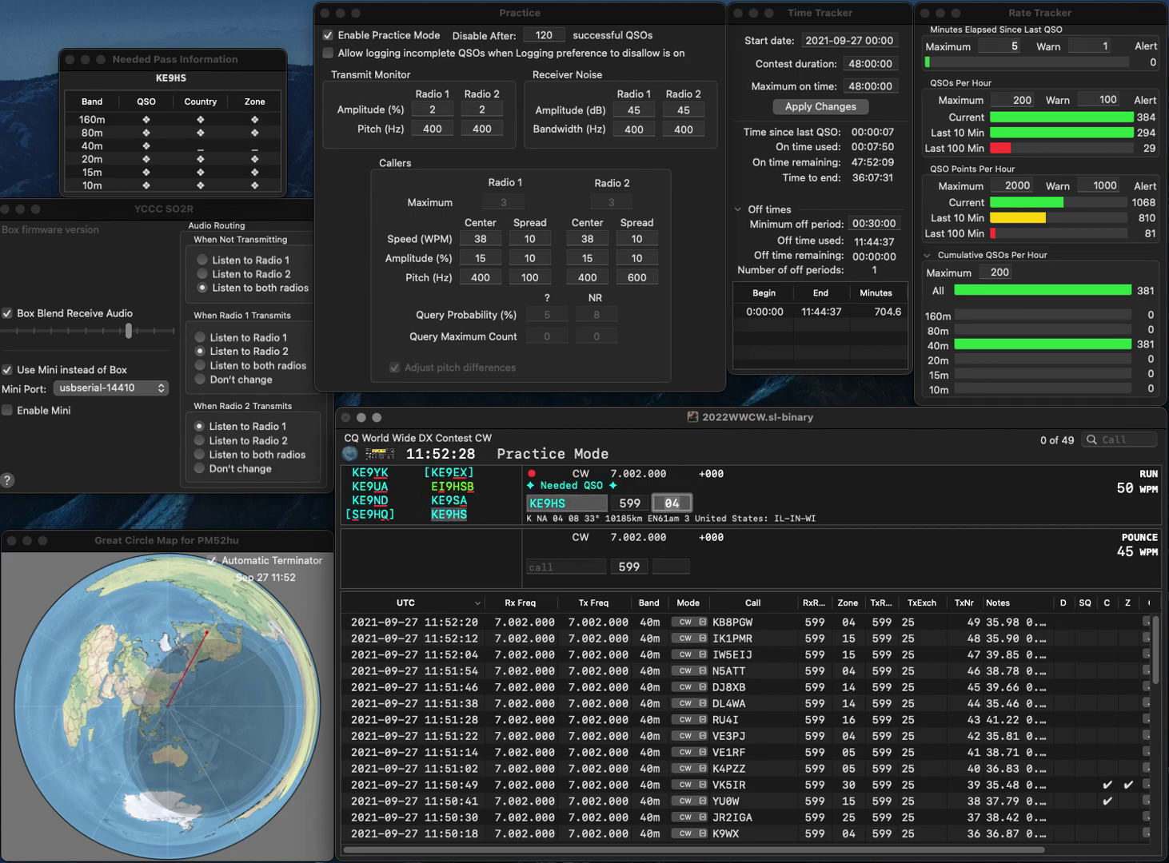
key(Return)
text(A)
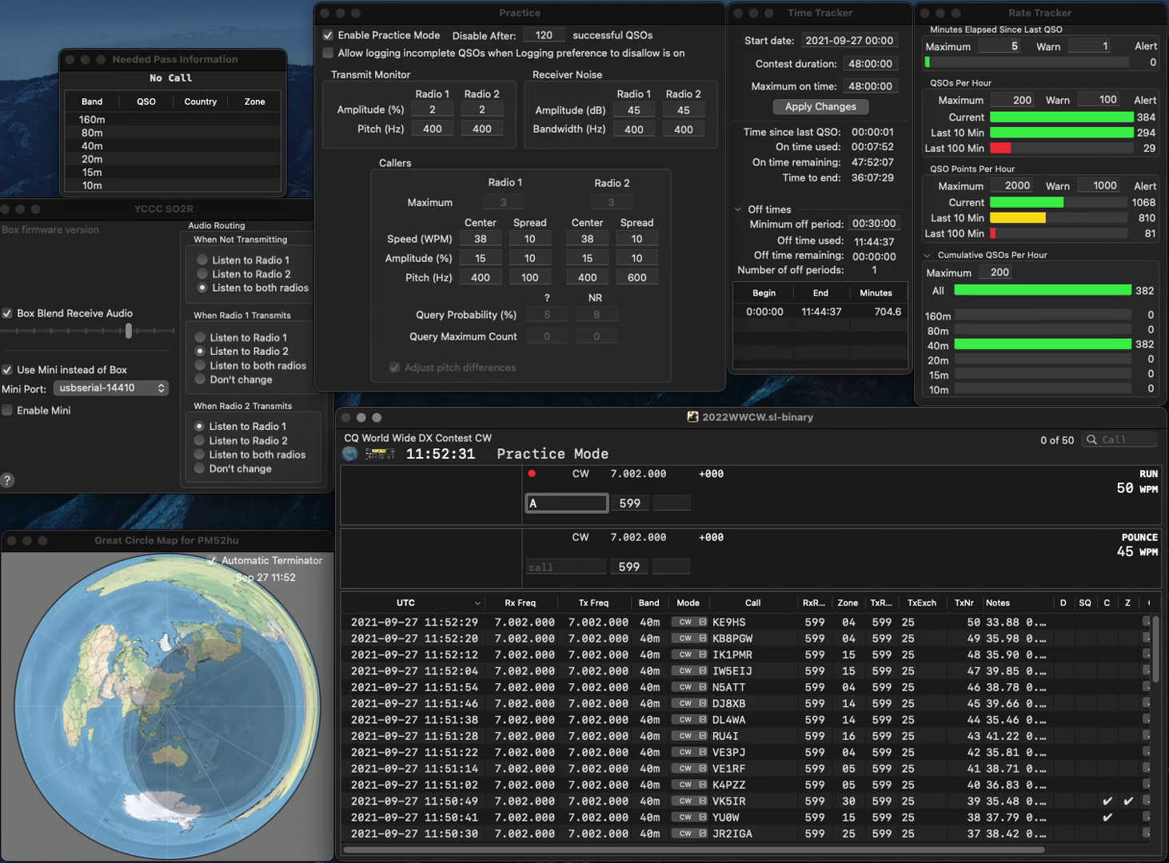
text(9)
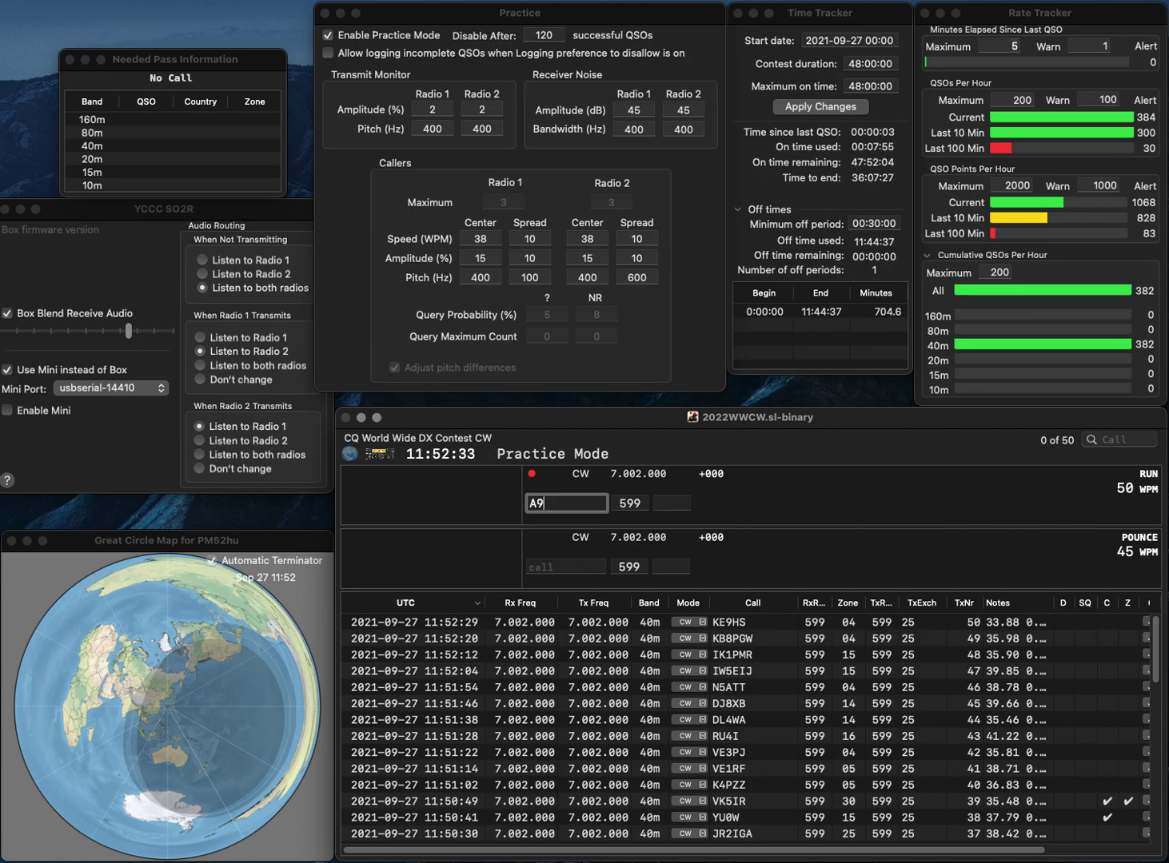
text(6A)
key(Tab)
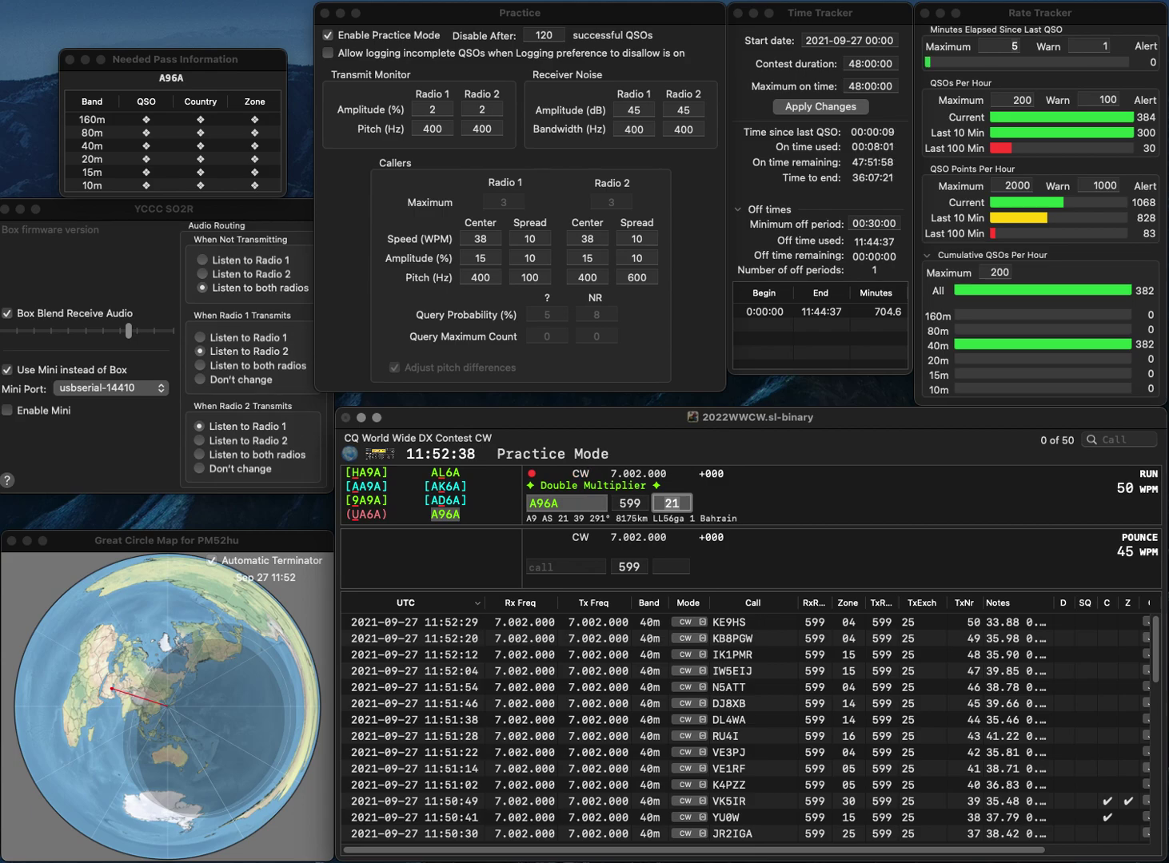
key(Return)
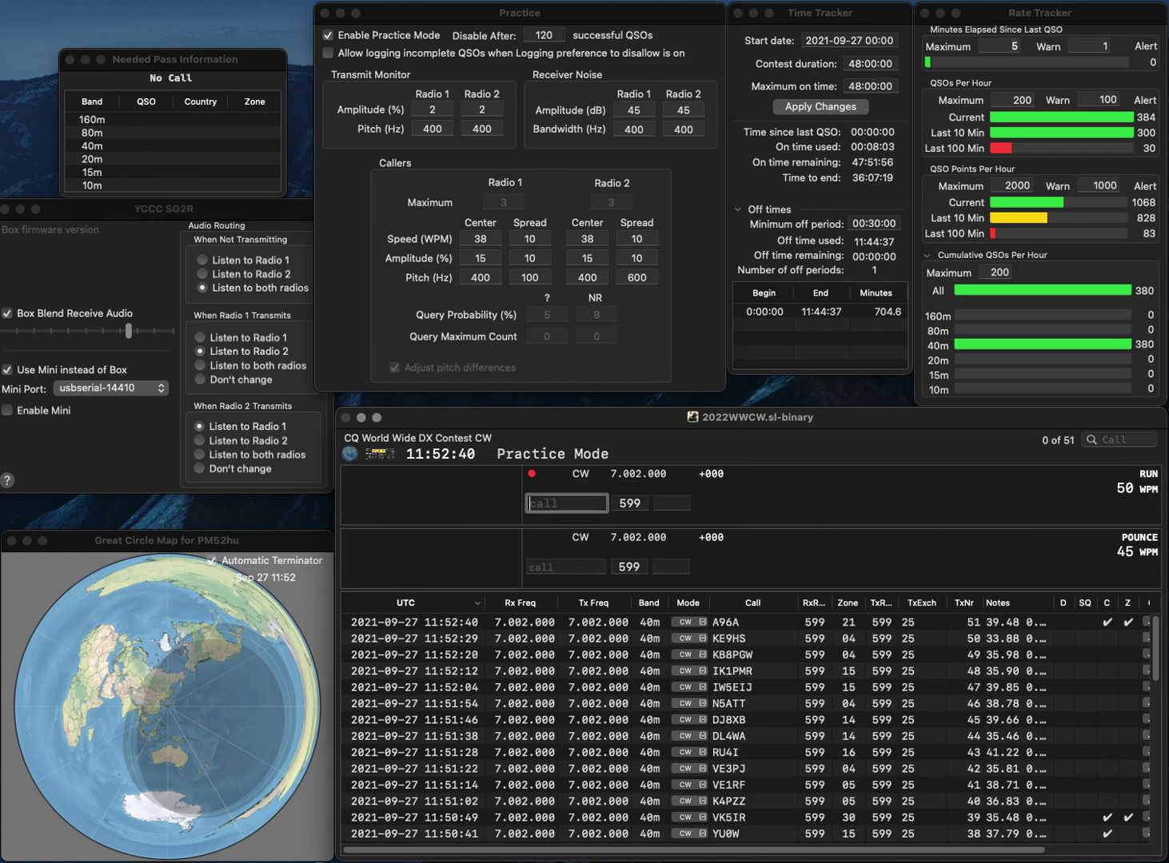
text(NG5E)
key(Tab)
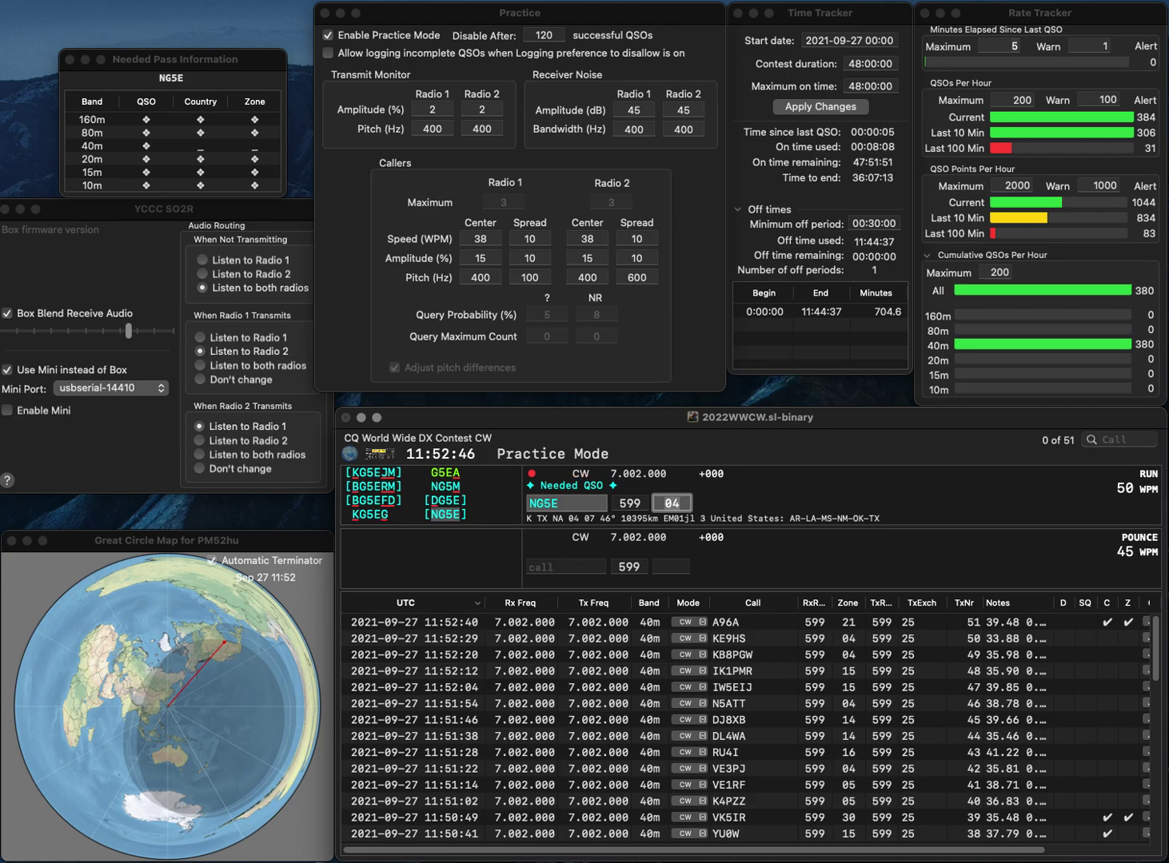
key(Return)
text(PU1A)
click(543, 503)
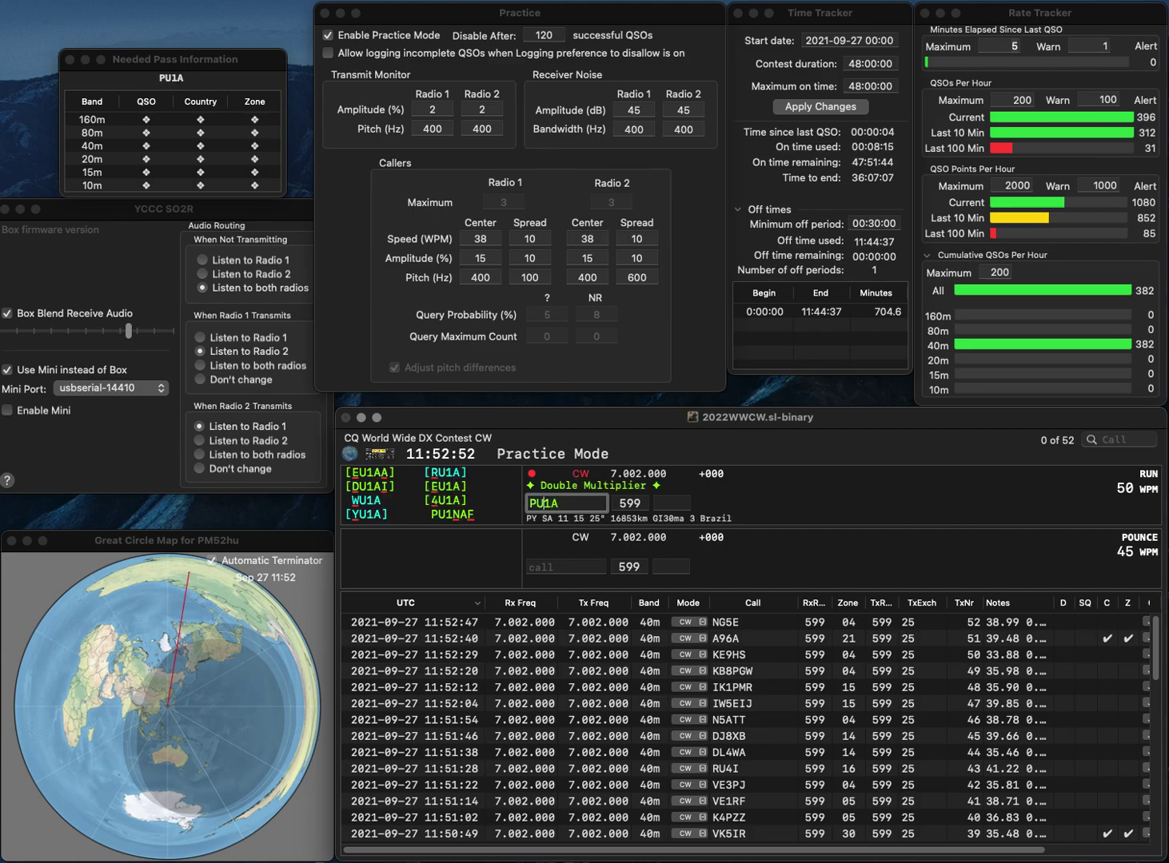
key(BackSpace)
text(W)
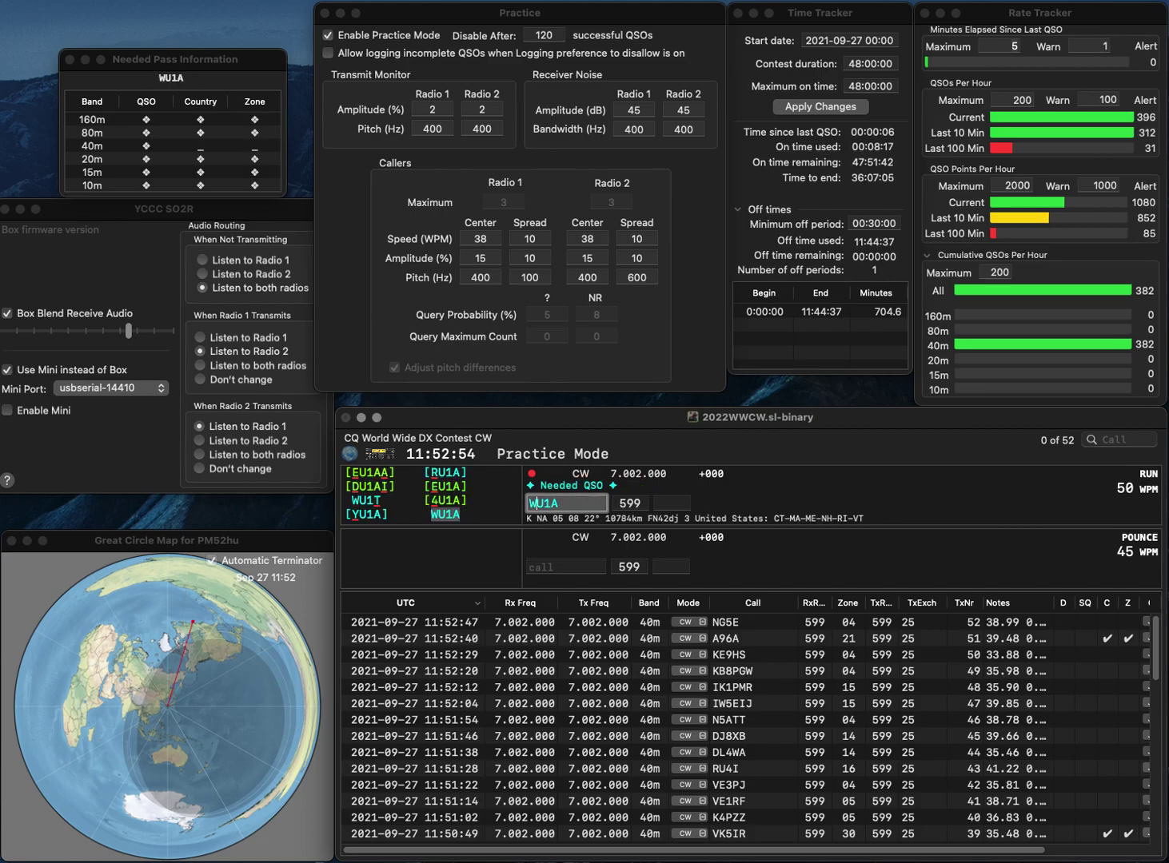
key(Tab)
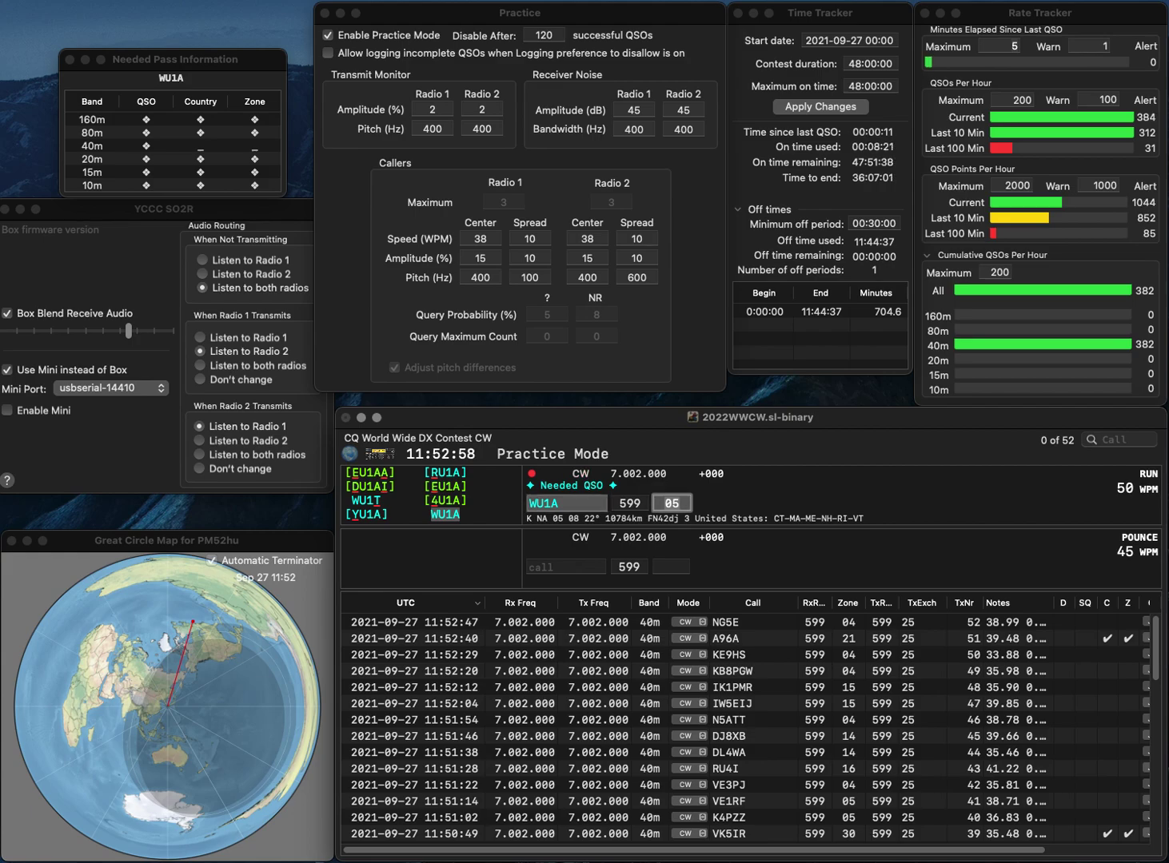
key(Return)
text(PA3)
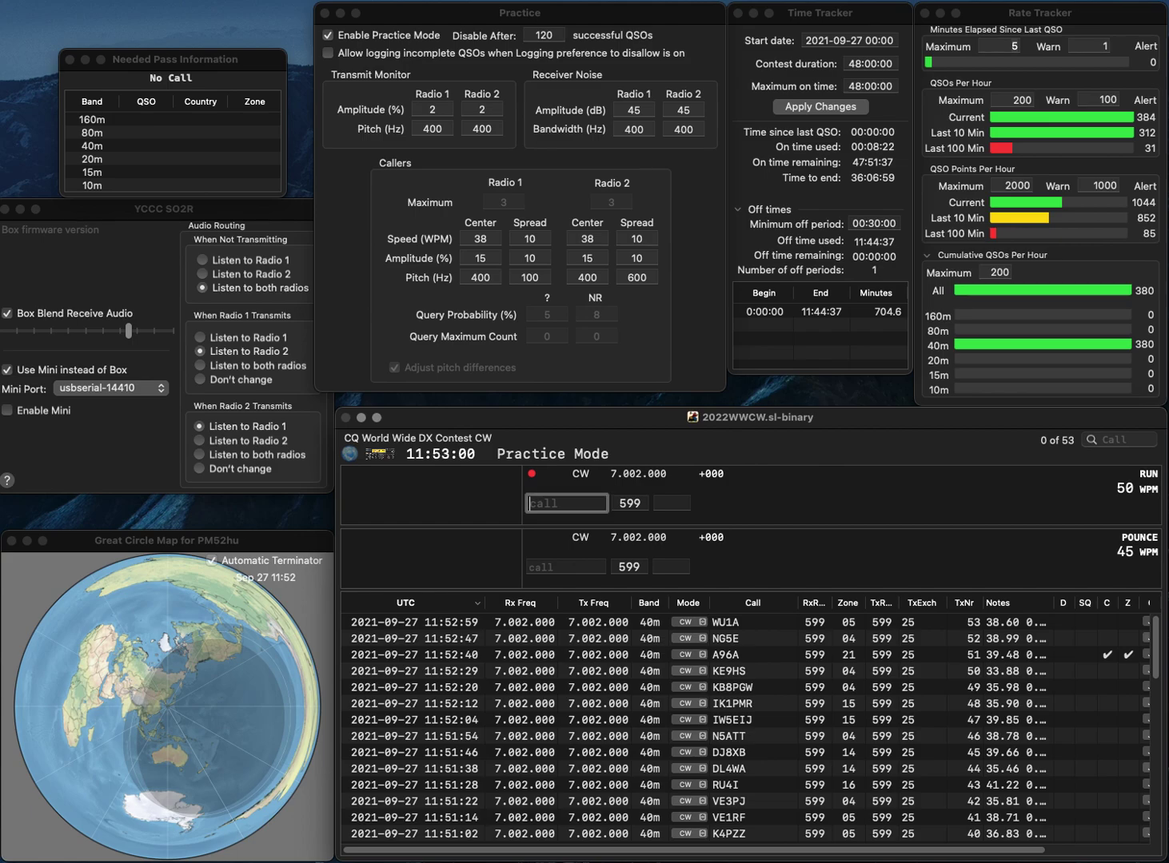
text(BOF)
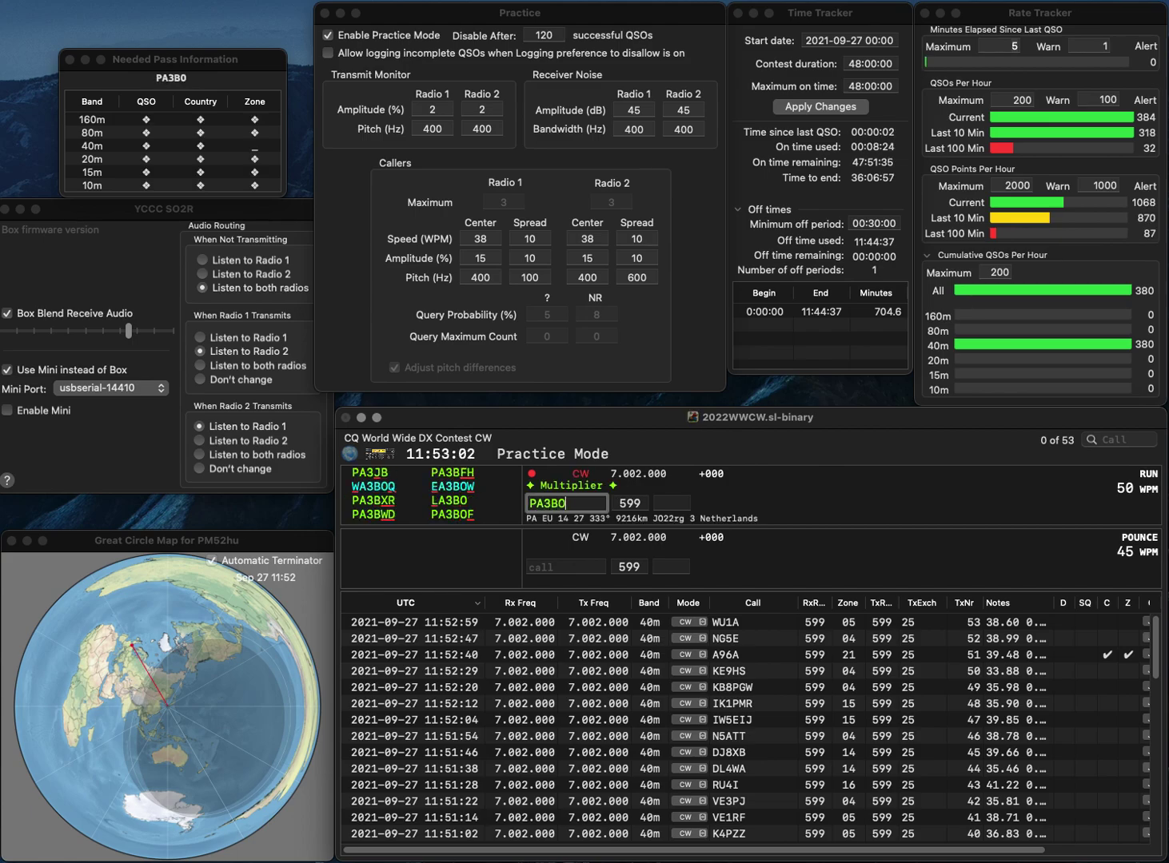
key(space)
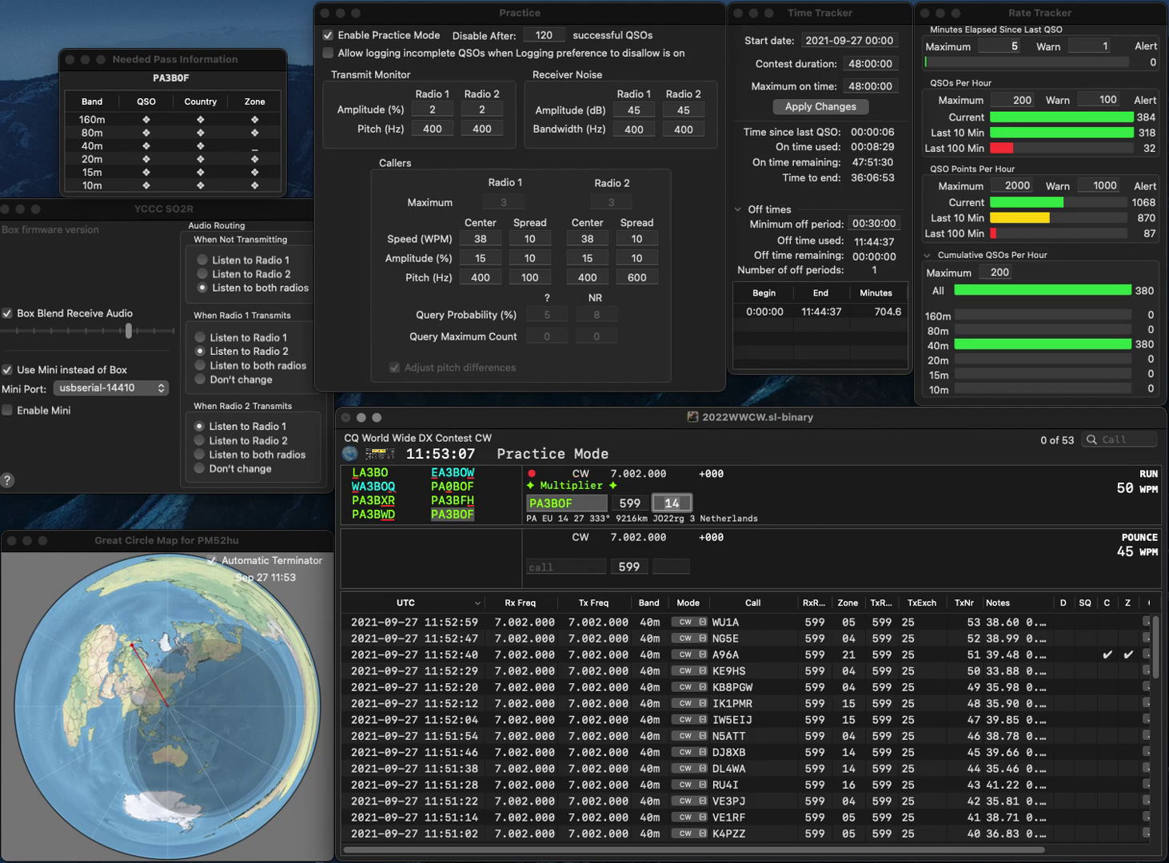
key(Return)
text(M4BUN)
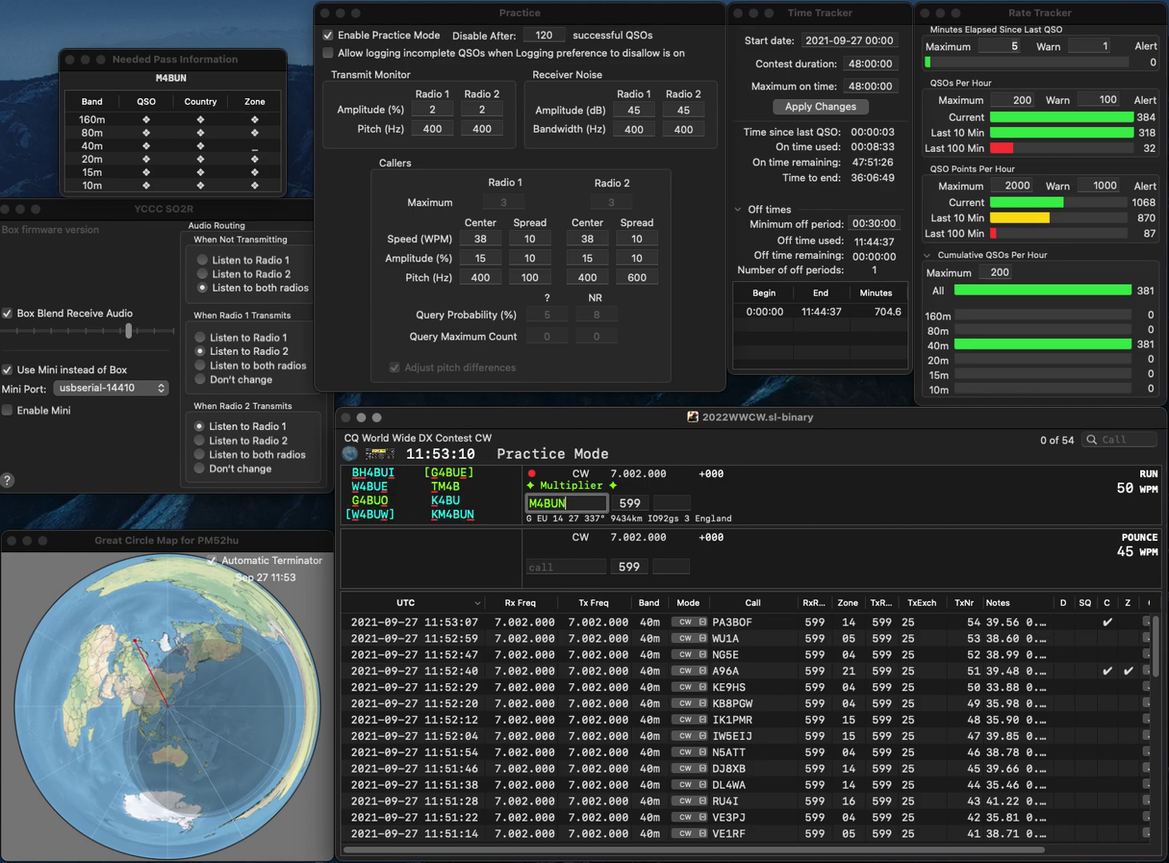
key(Home)
text(K)
key(Tab)
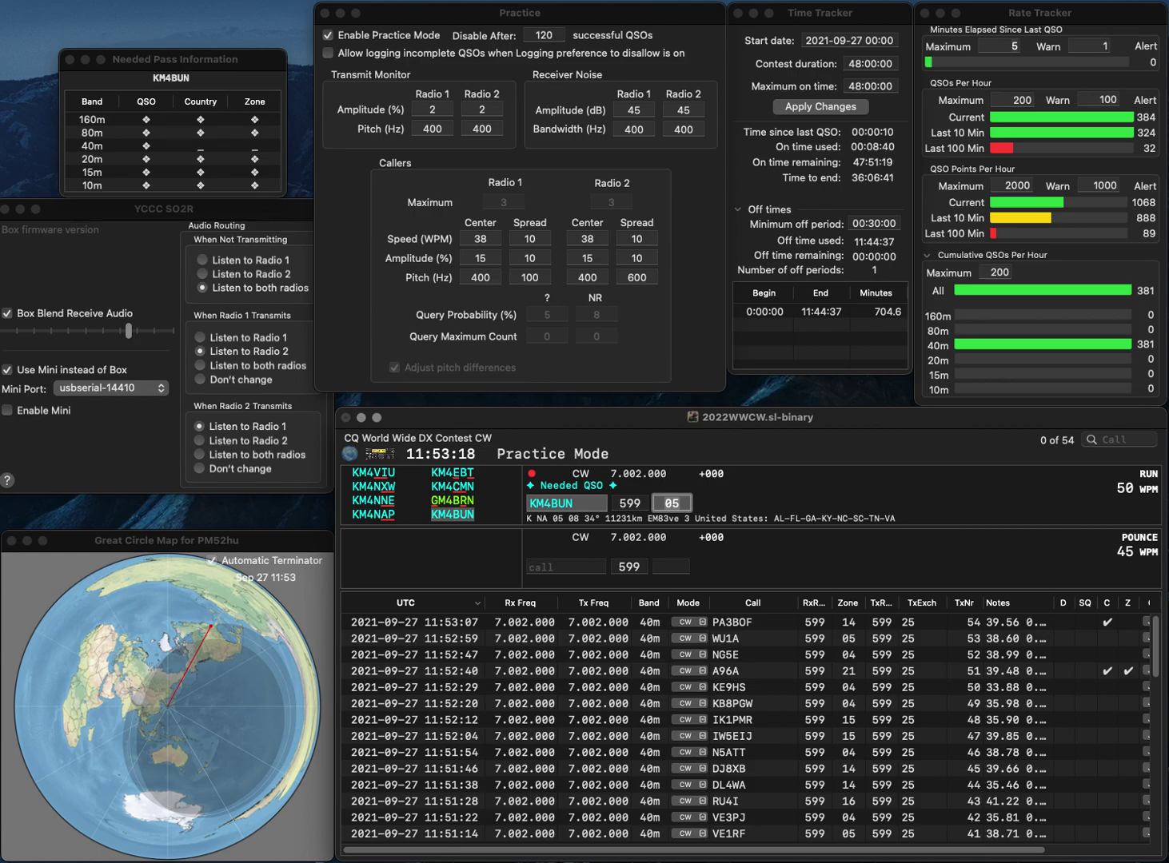
key(Return)
text(F)
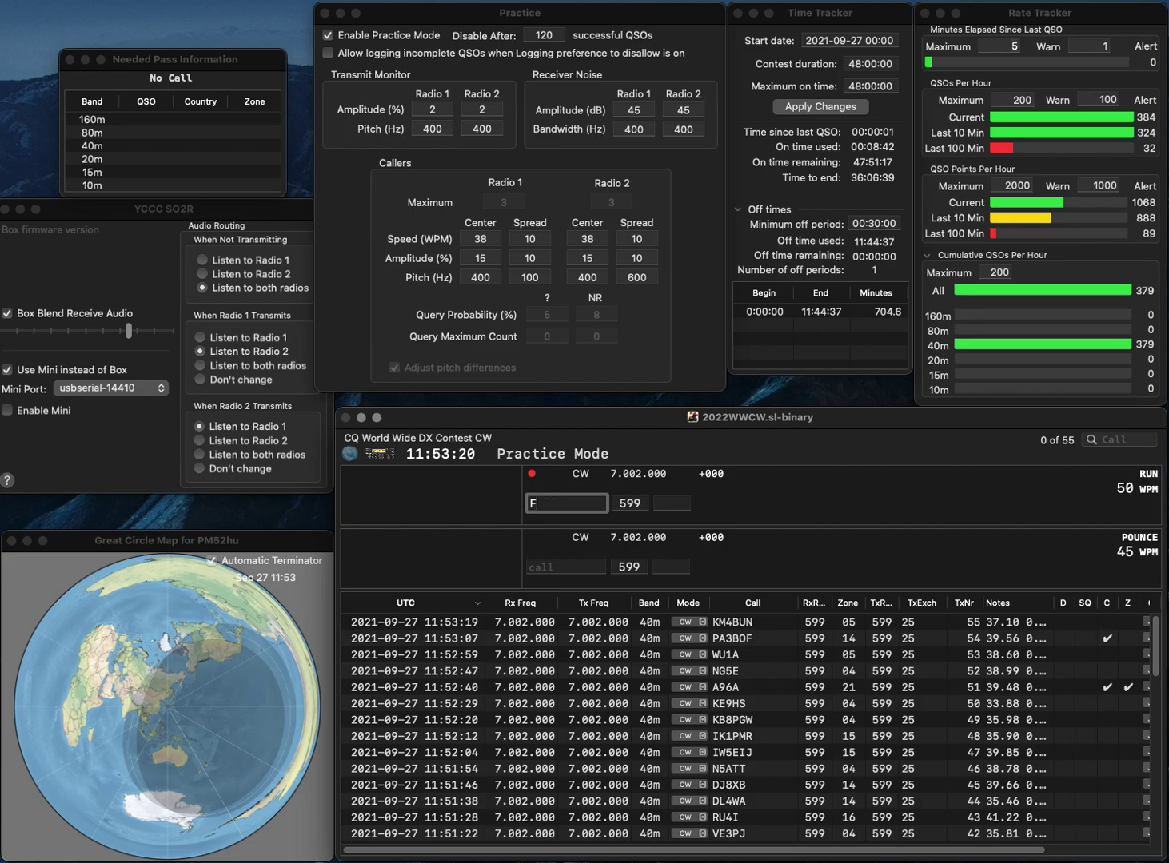
text(5VBU)
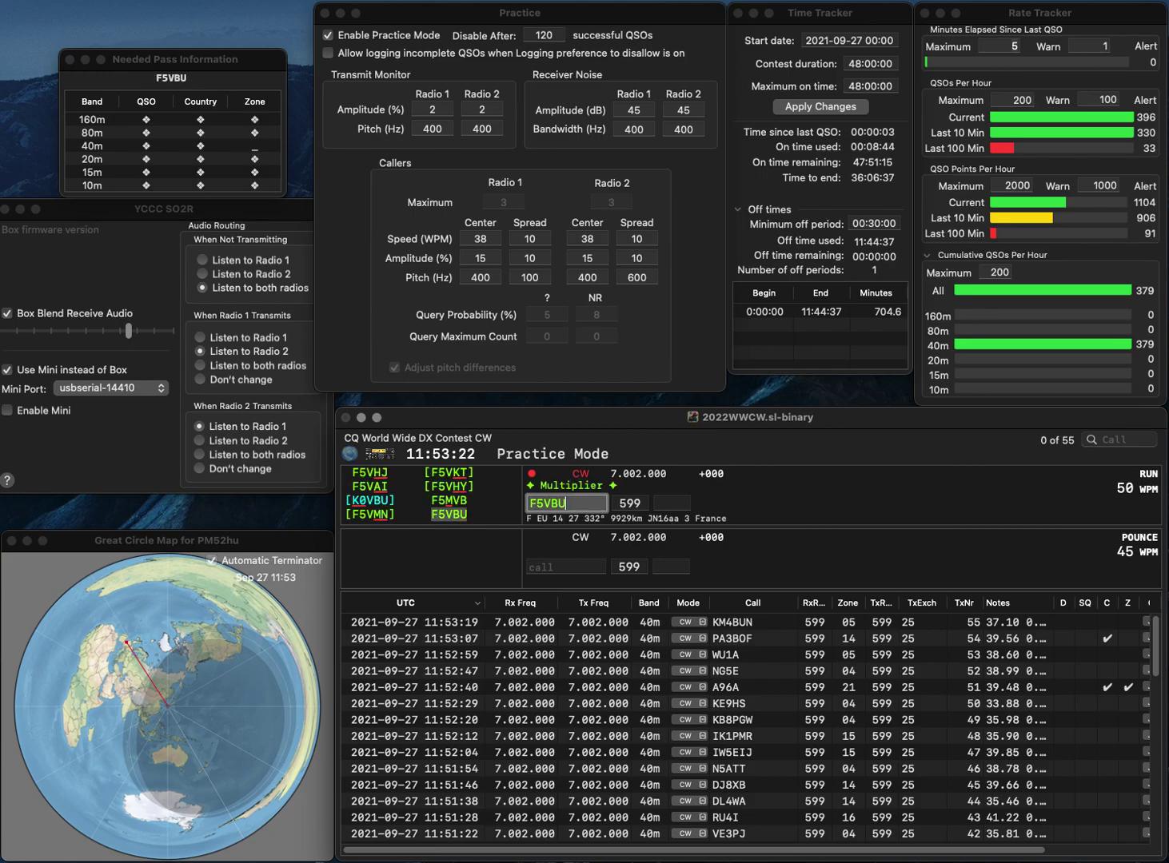
key(space)
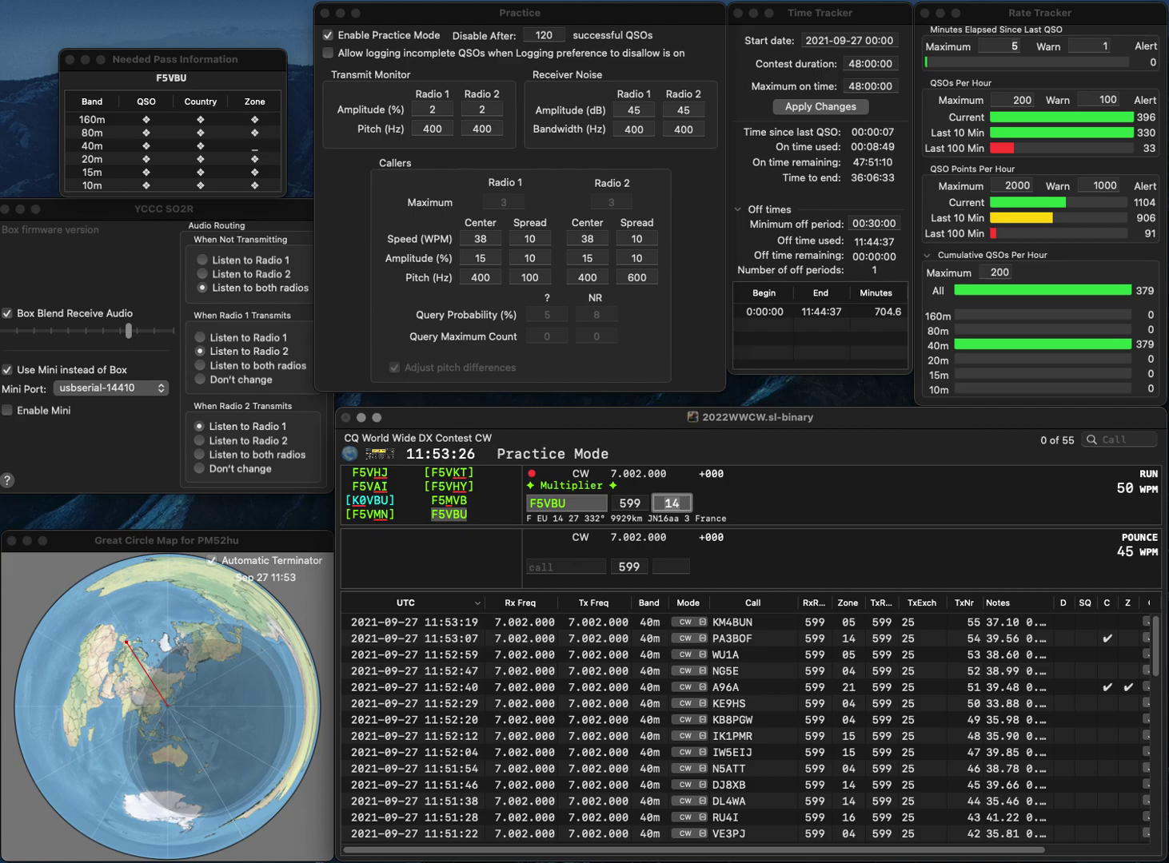
key(Return)
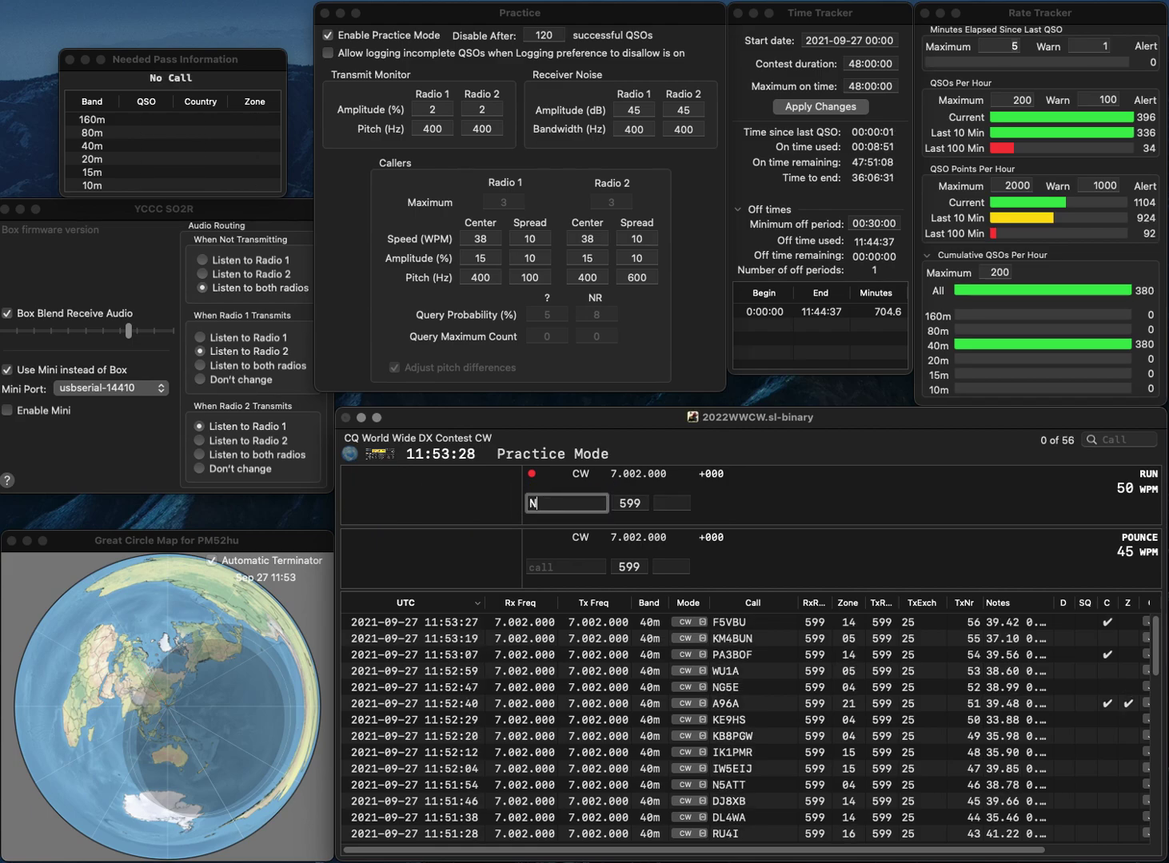
text(N4AHX)
key(Tab)
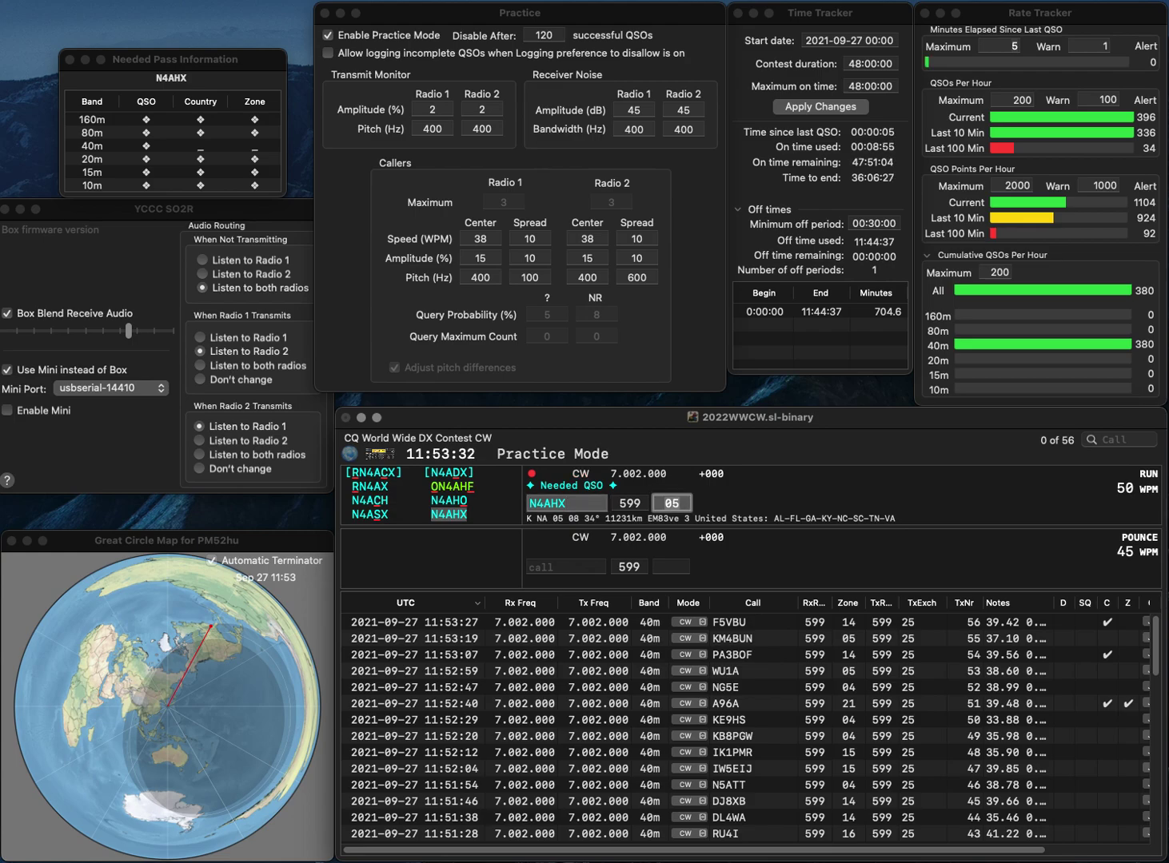
key(Return)
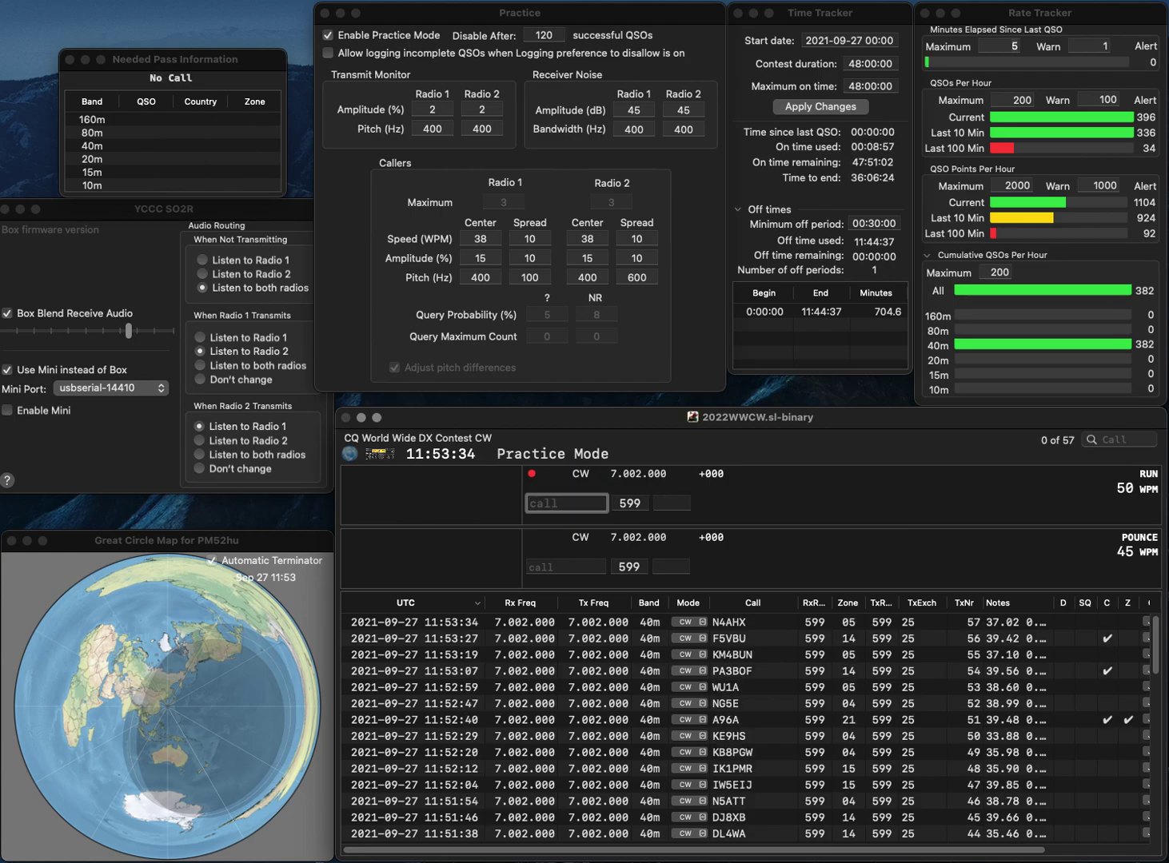
text(OK1)
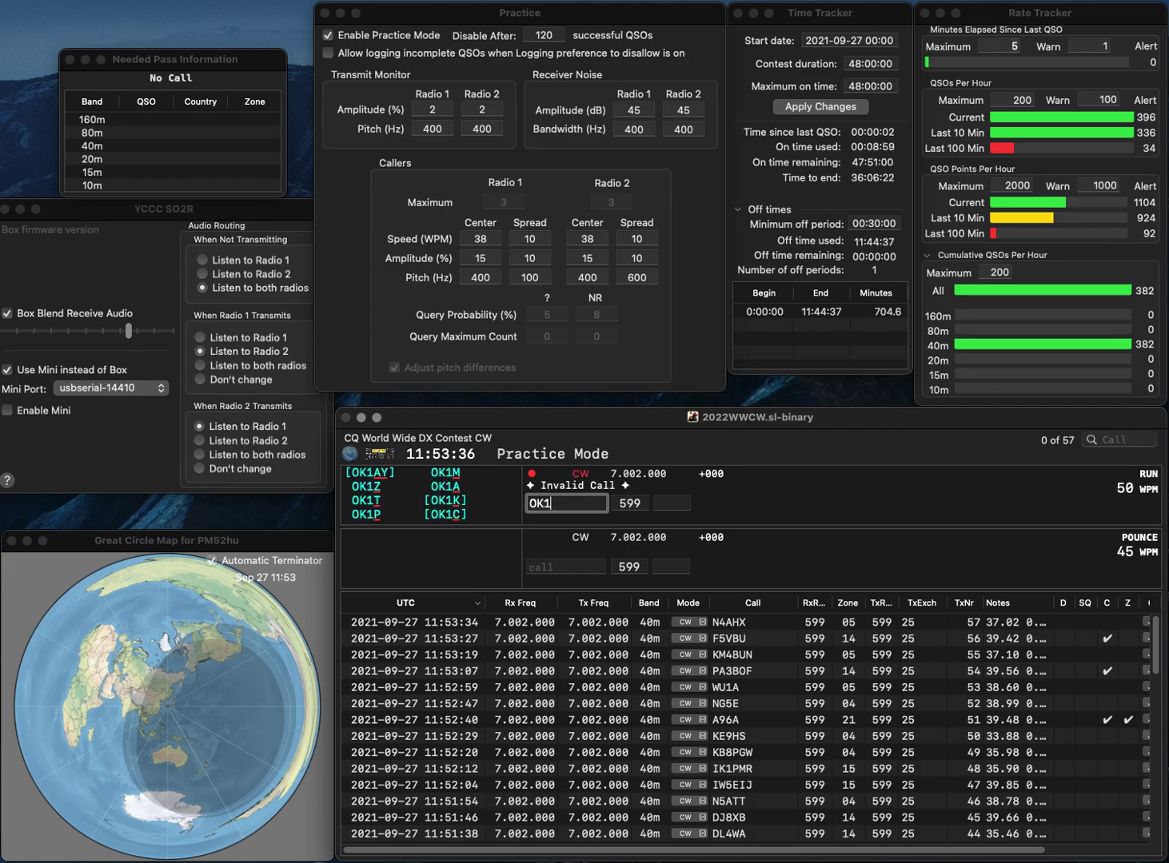
text(JOK)
key(space)
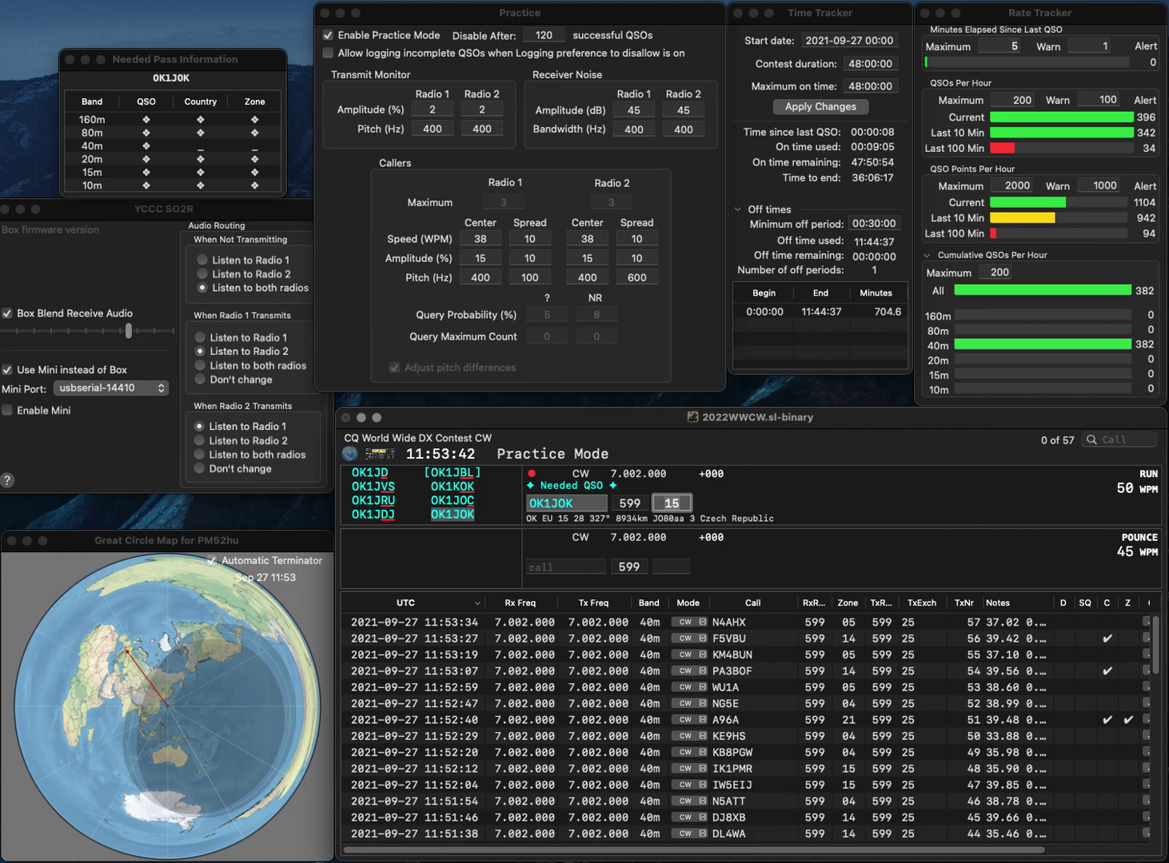
key(Return)
text(W1Q)
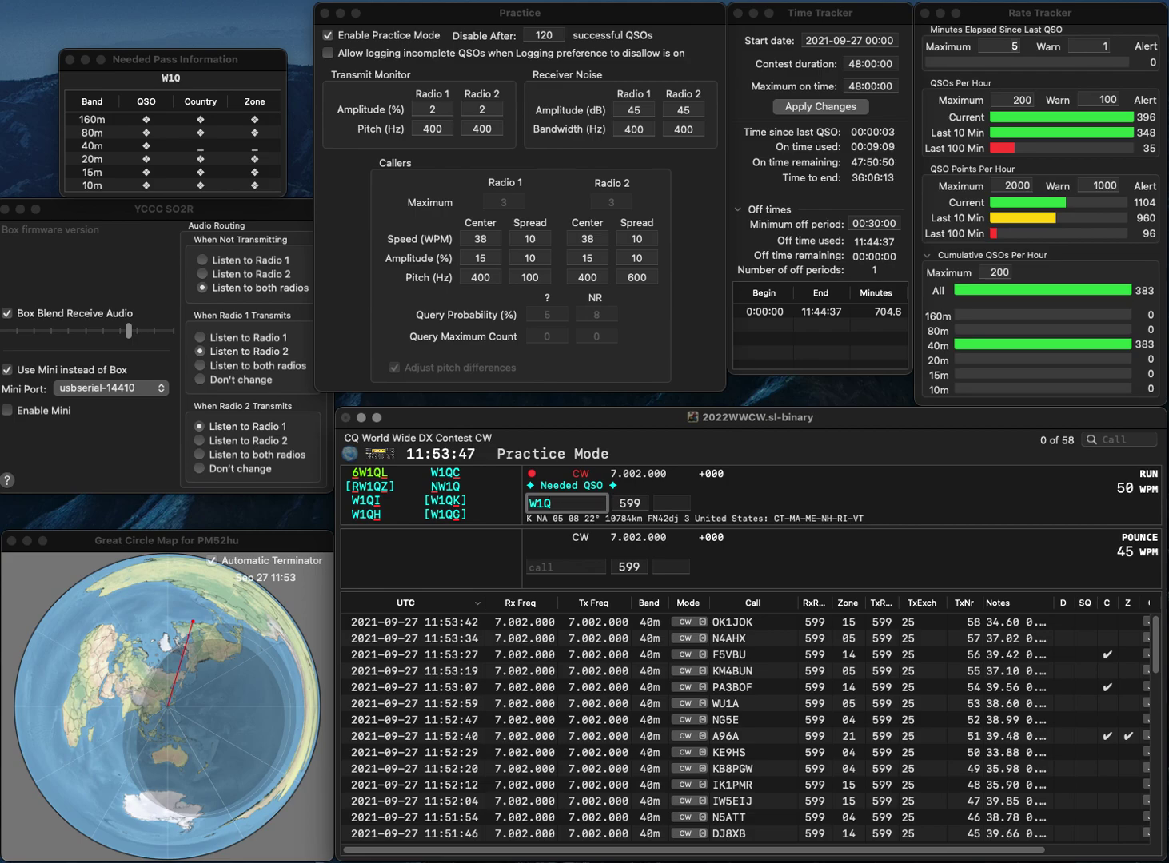
text(B)
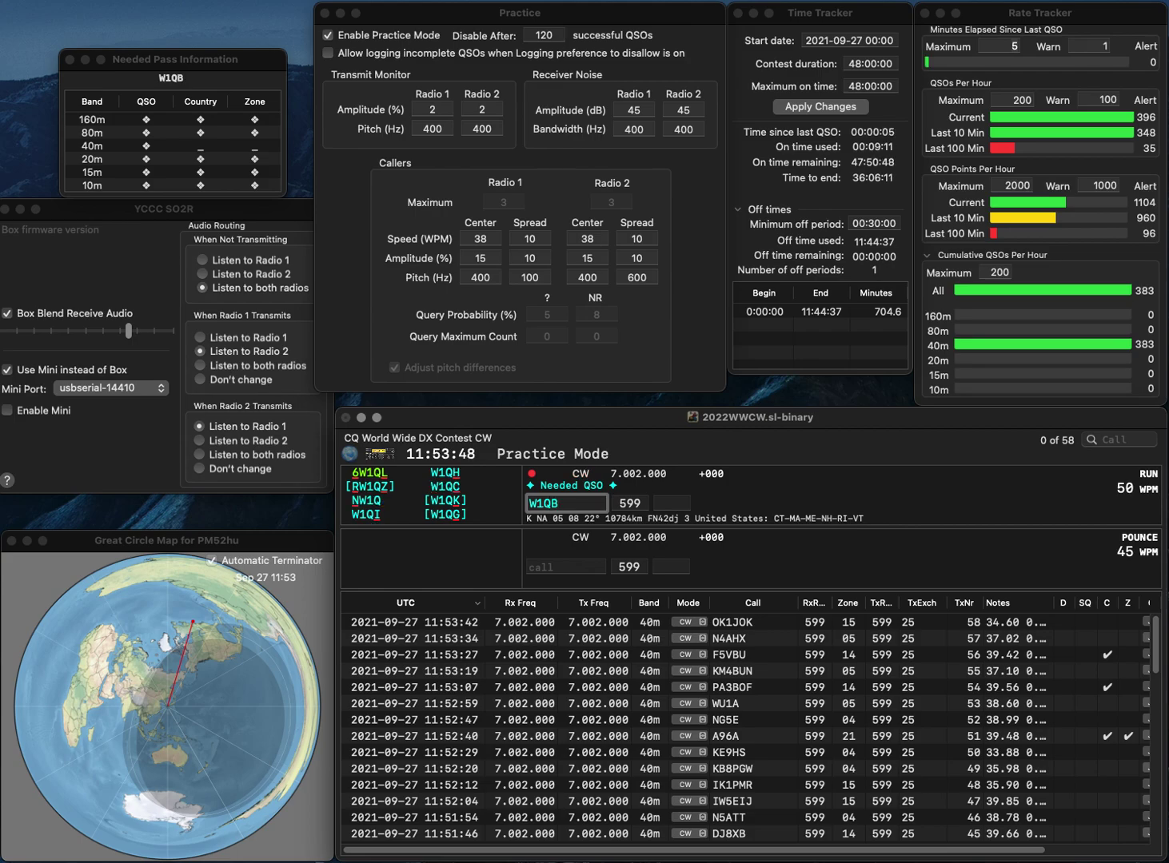
key(Left)
text(E)
key(Delete)
text(D)
key(Tab)
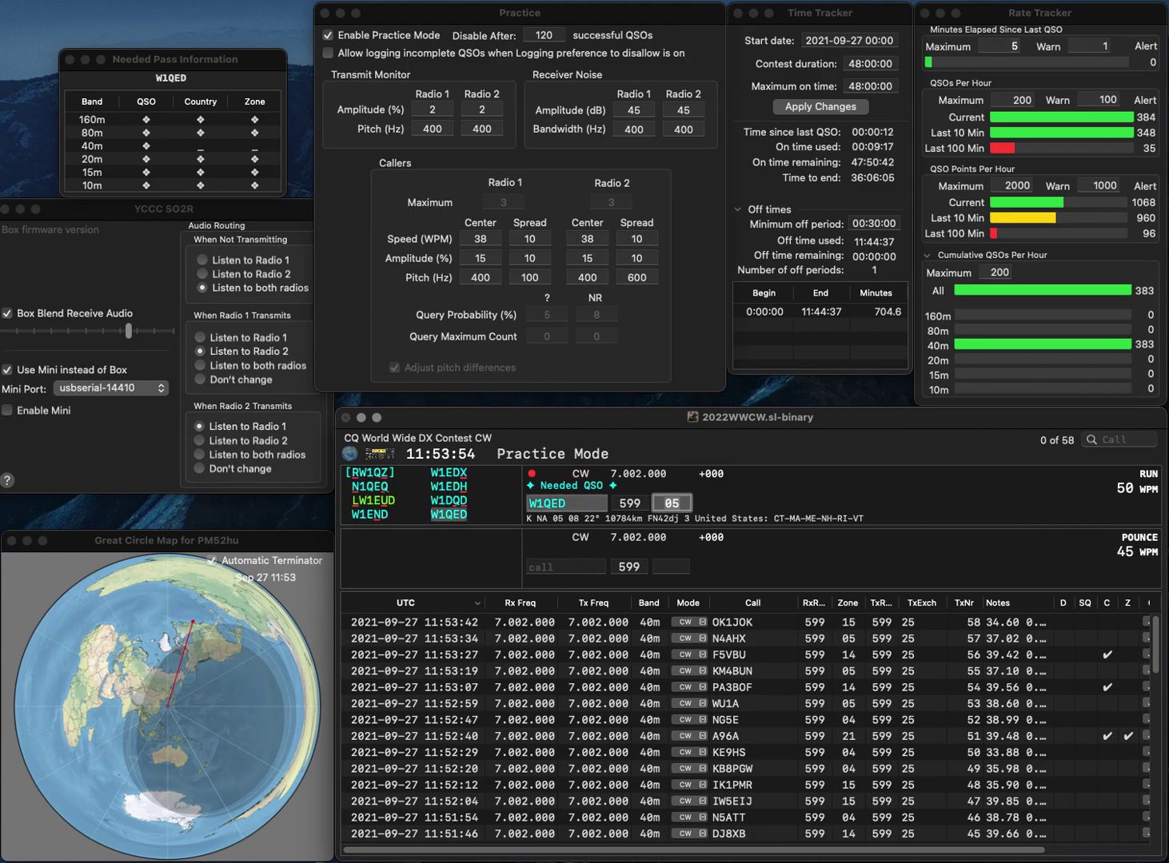
key(Return)
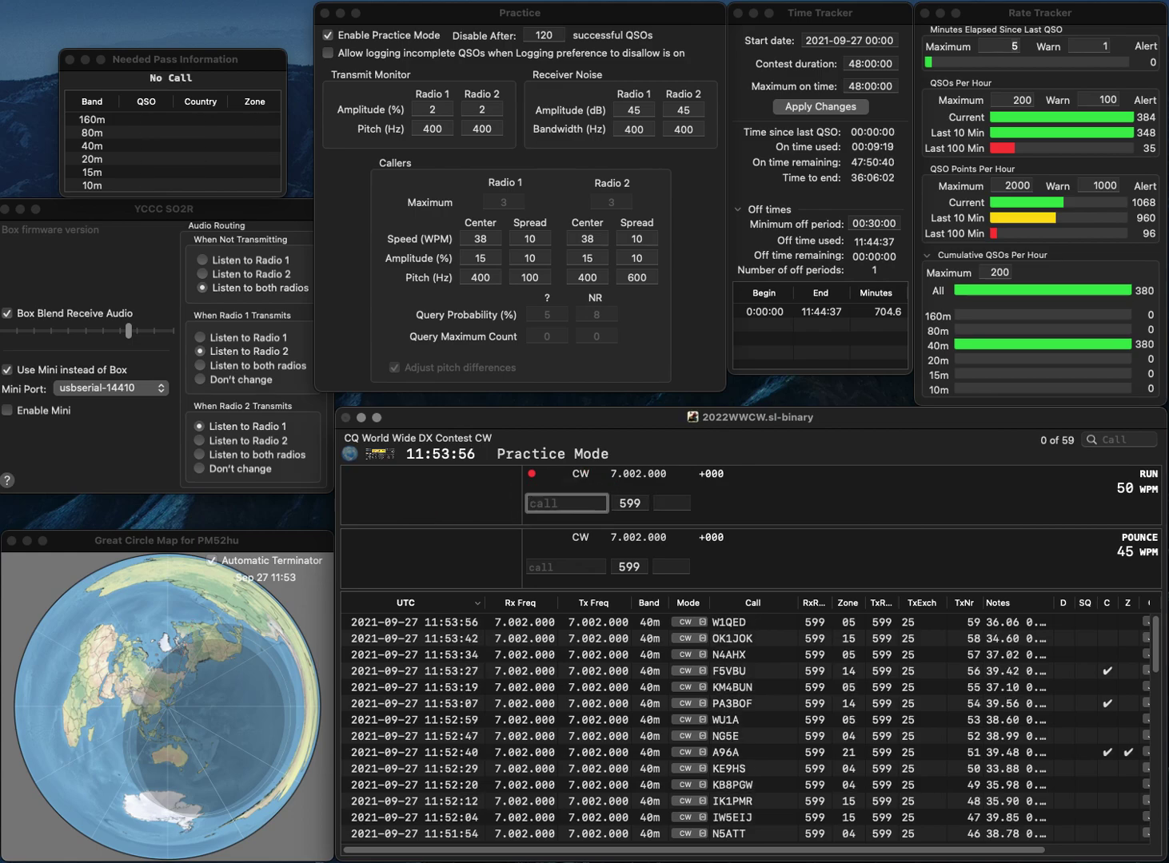
text(DL0WAE)
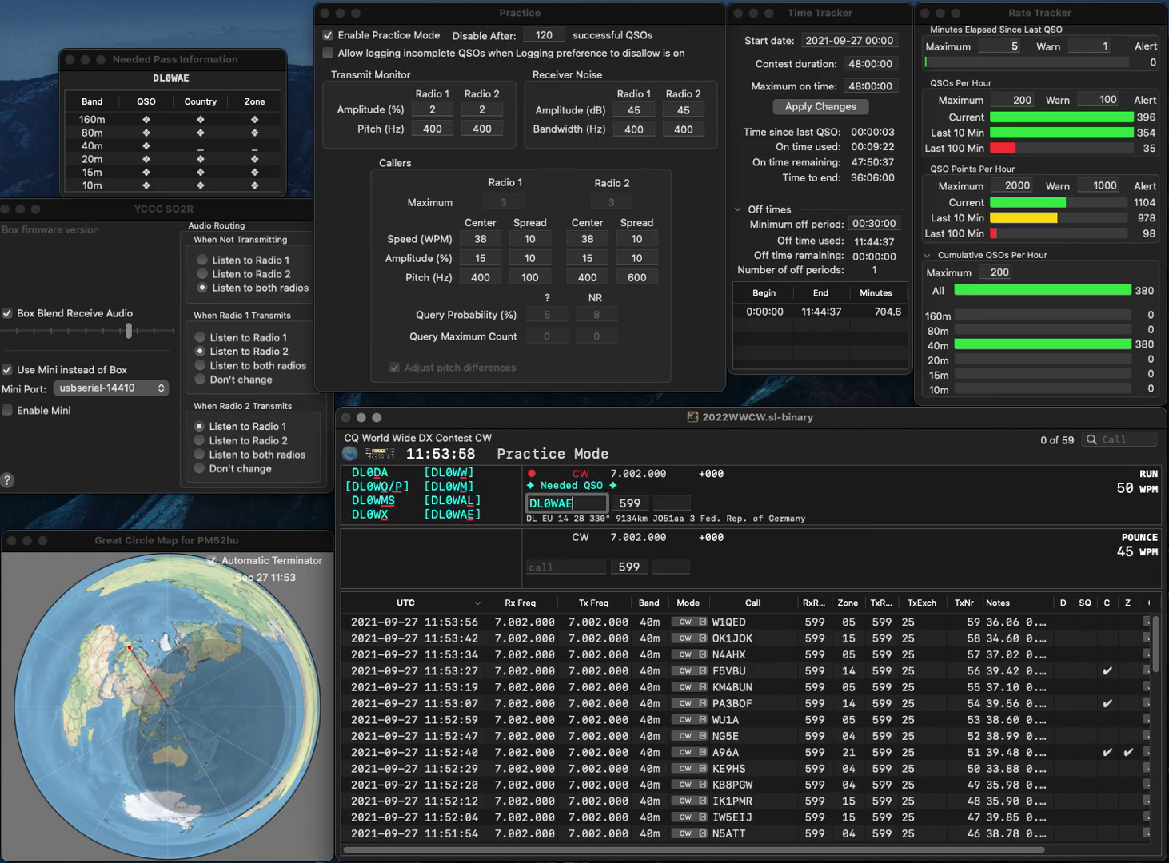
key(Return)
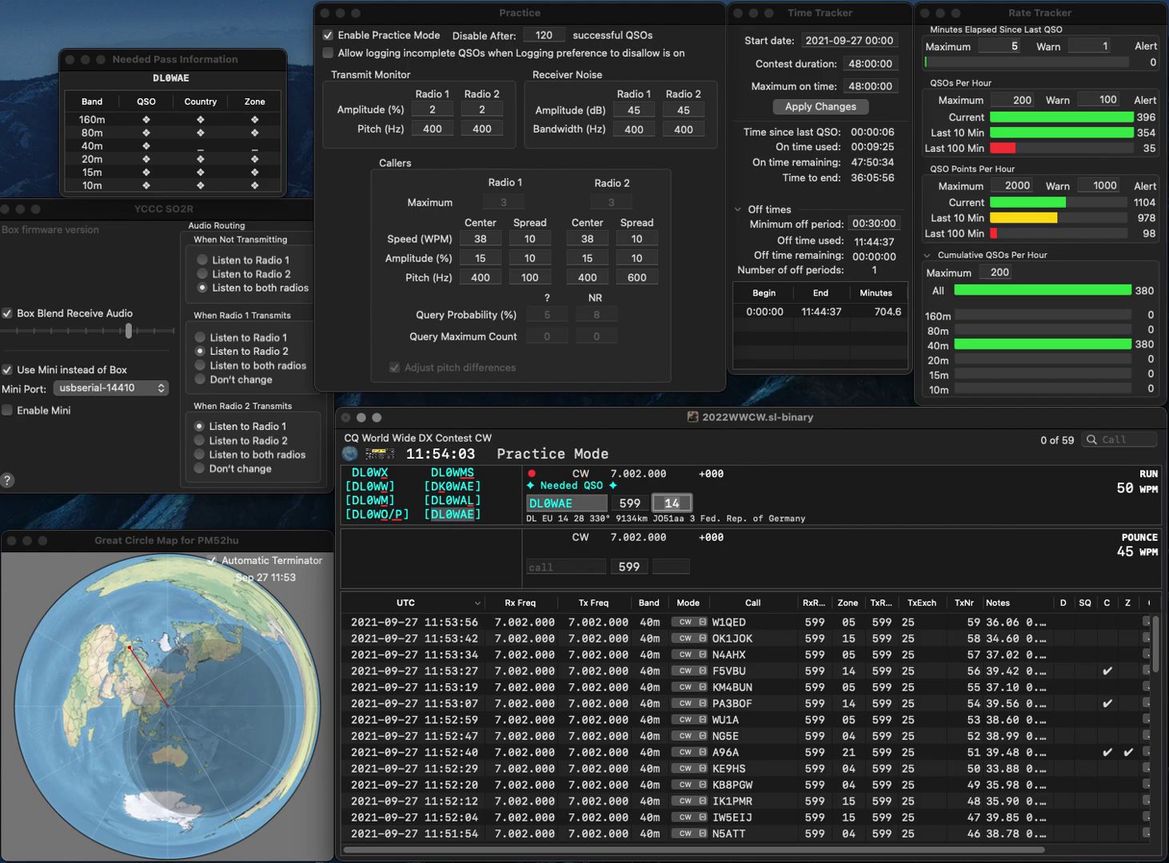
key(Return)
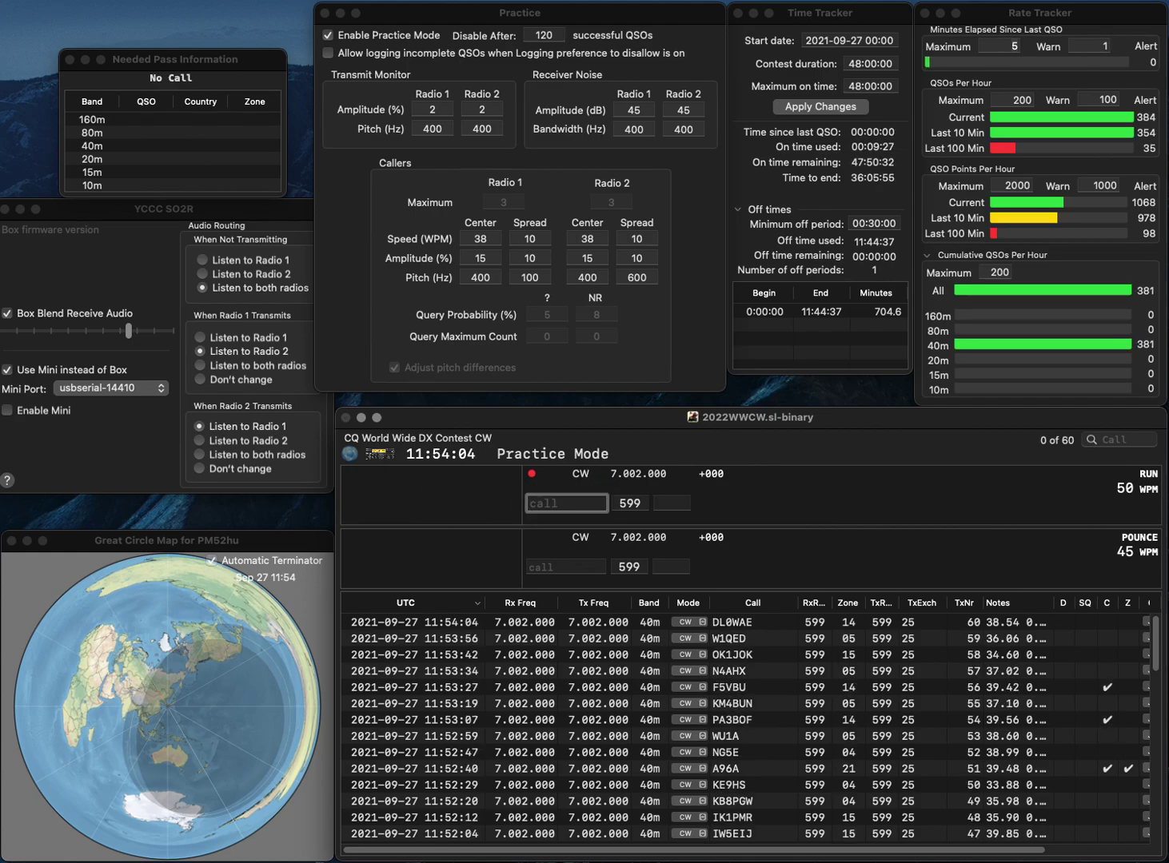
text(YO3IPR)
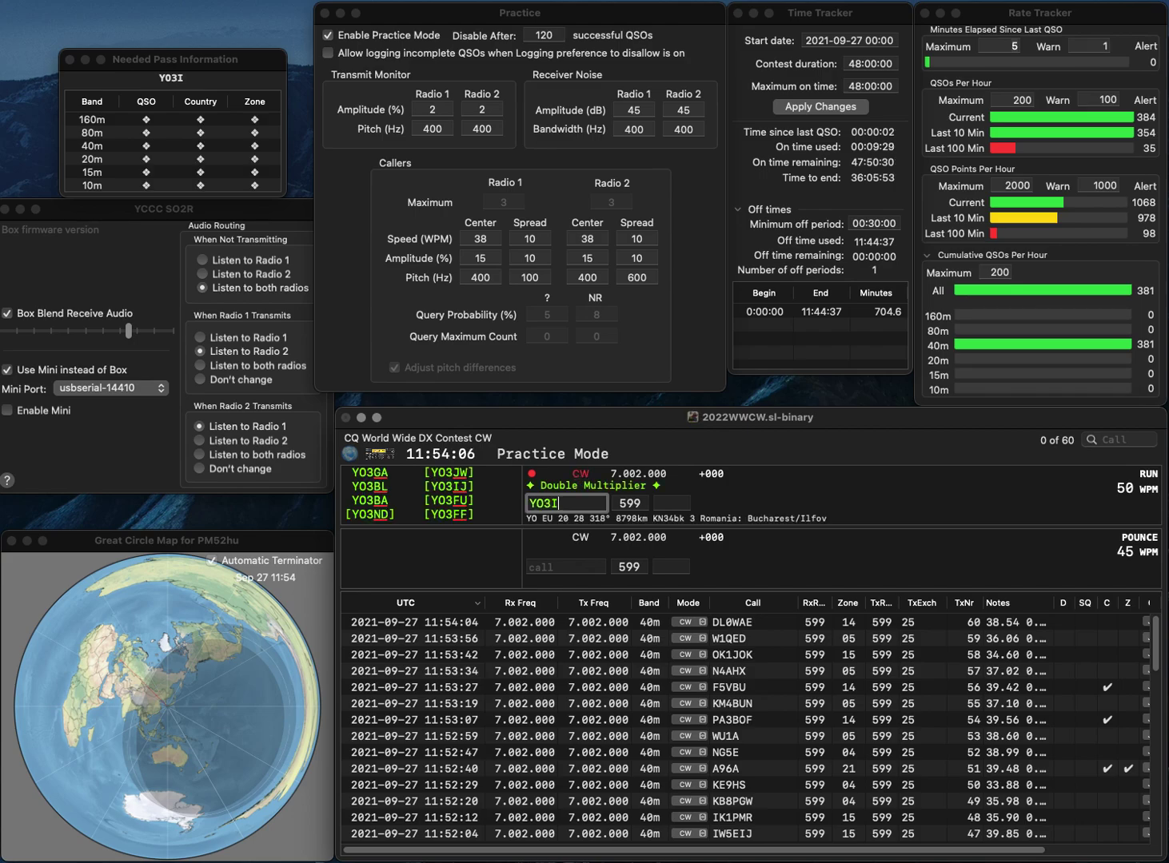
key(space)
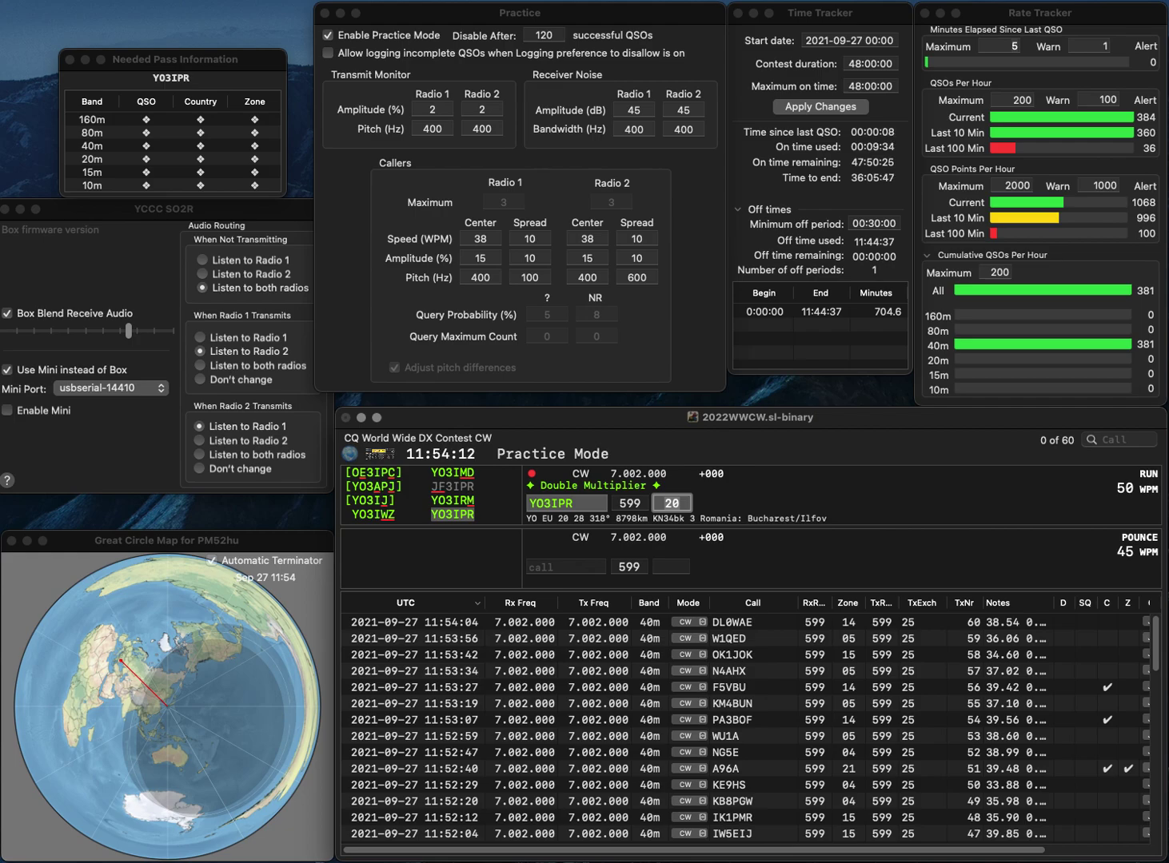
key(Return)
- Log practice contacts with PP5TG in zone 11 and W5ZE in zone 04, both with report 599
text(PP5)
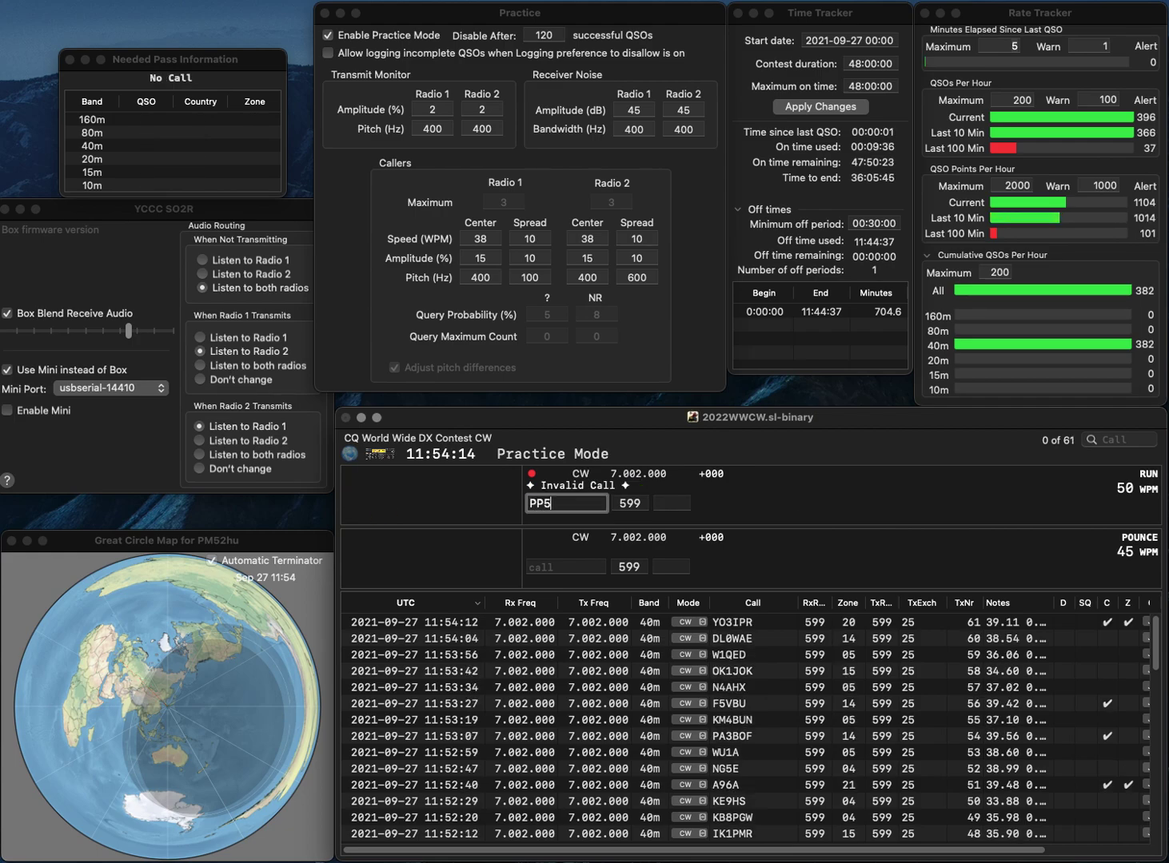
text(TG)
key(space)
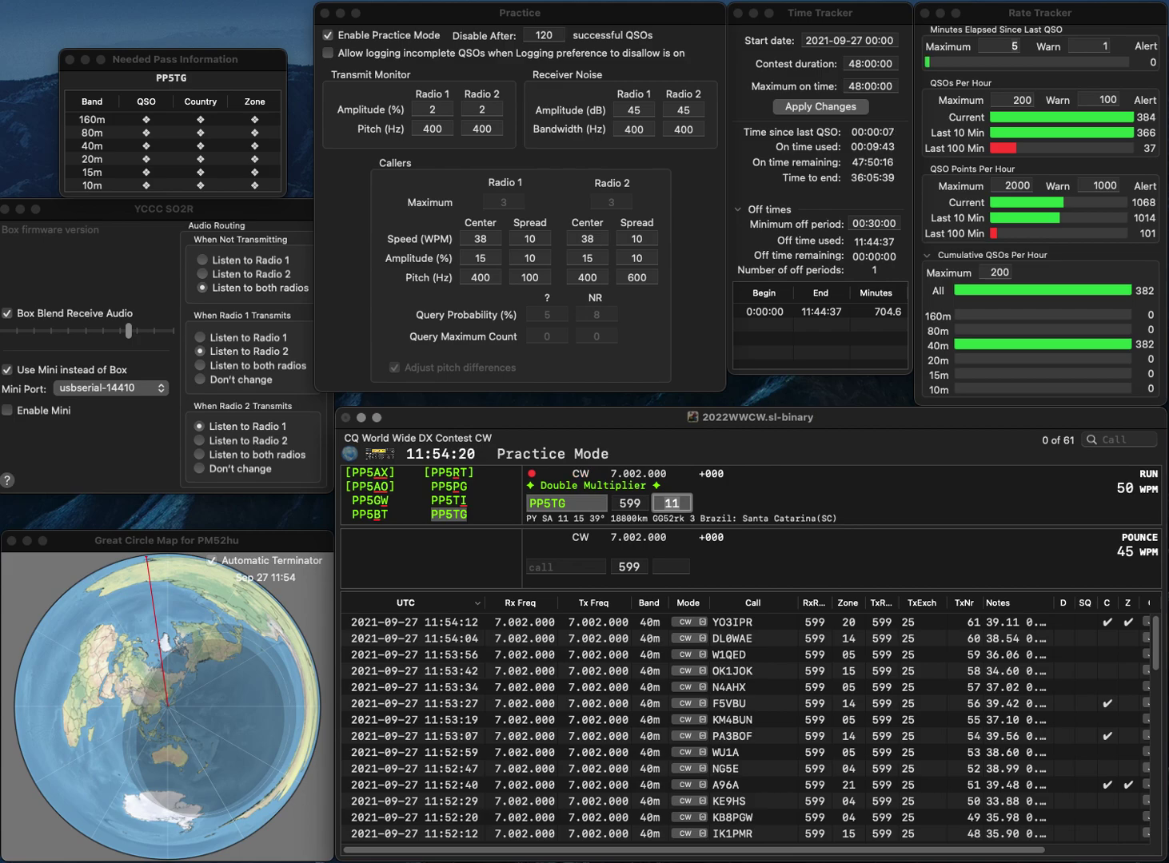
key(Return)
text(W5ZE)
key(Return)
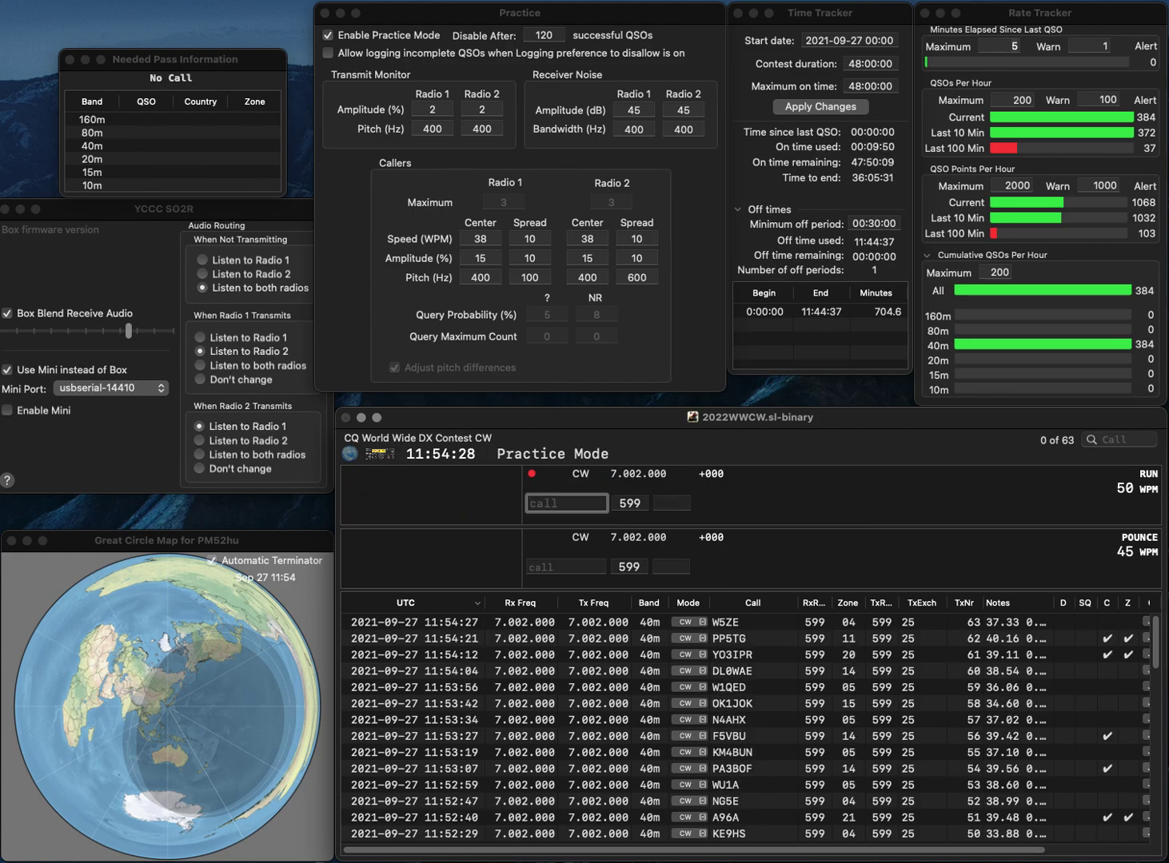
text(W8MU)
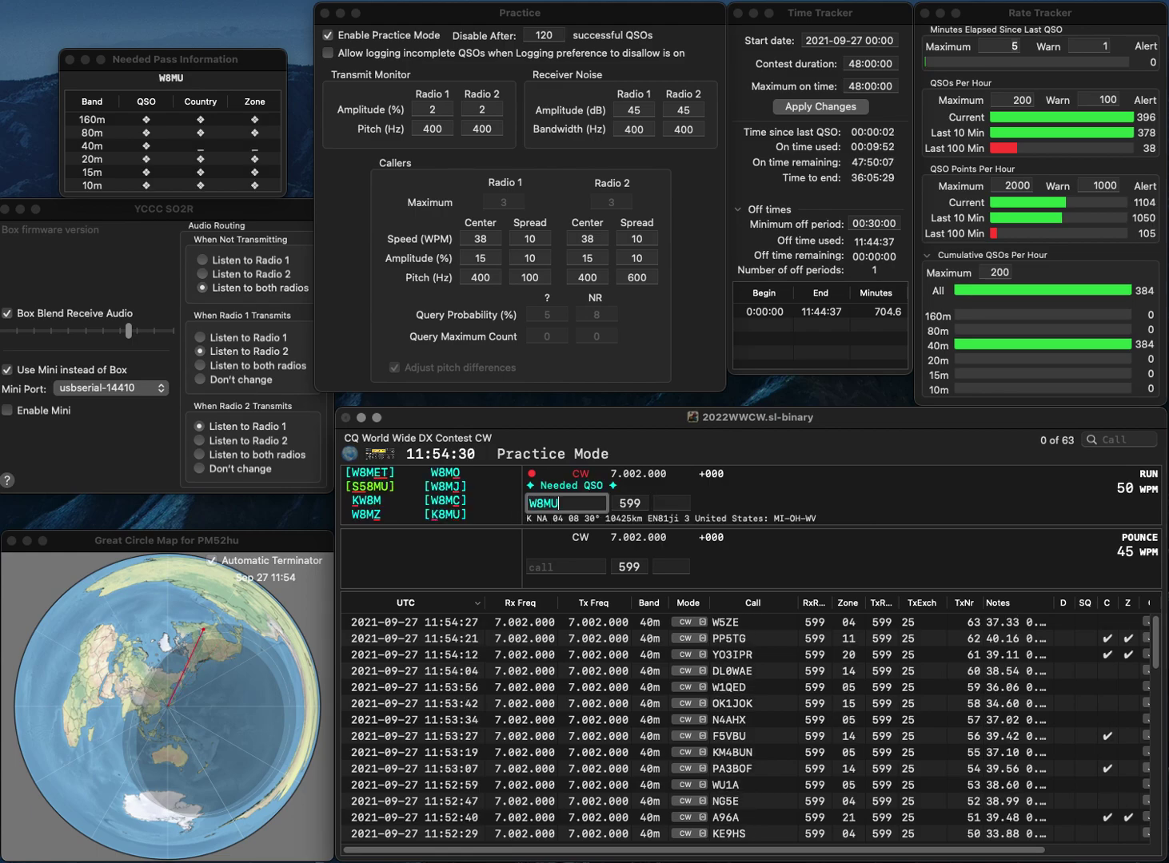
text(X)
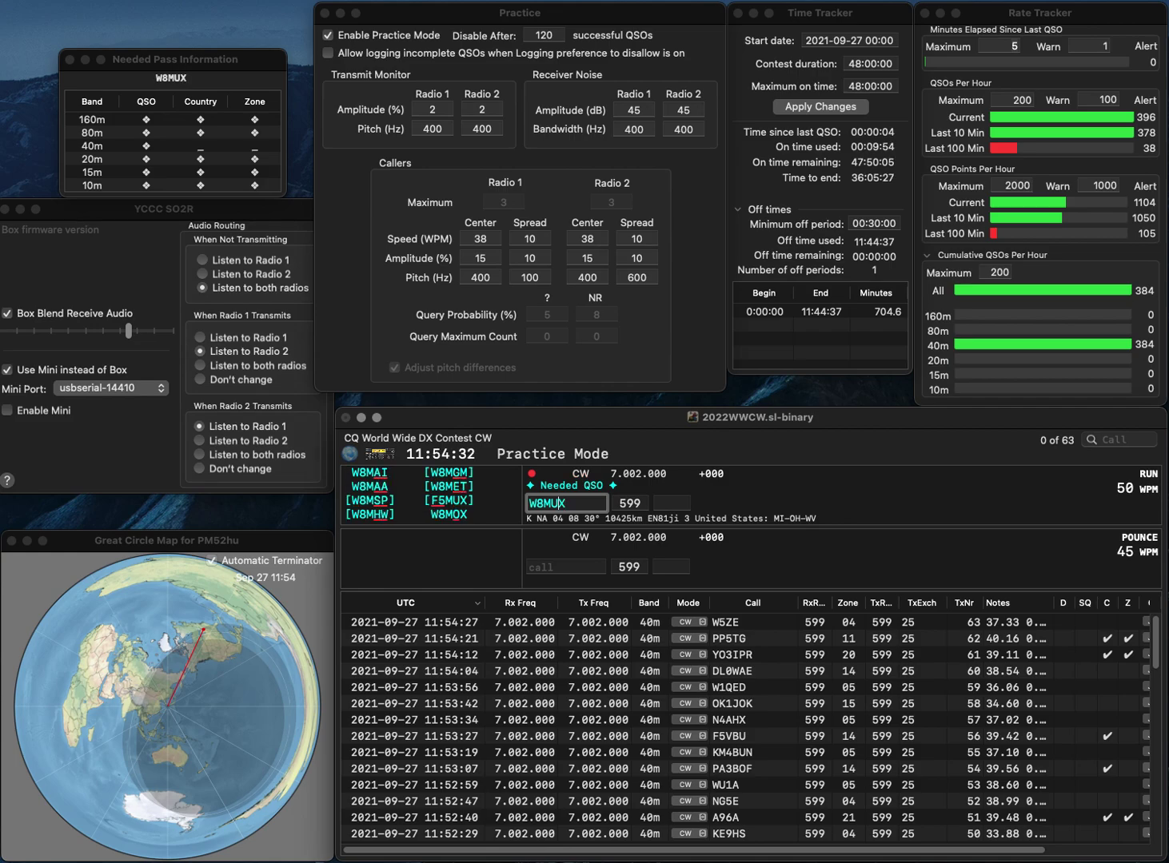
key(BackSpace)
key(BackSpace)
text(SK)
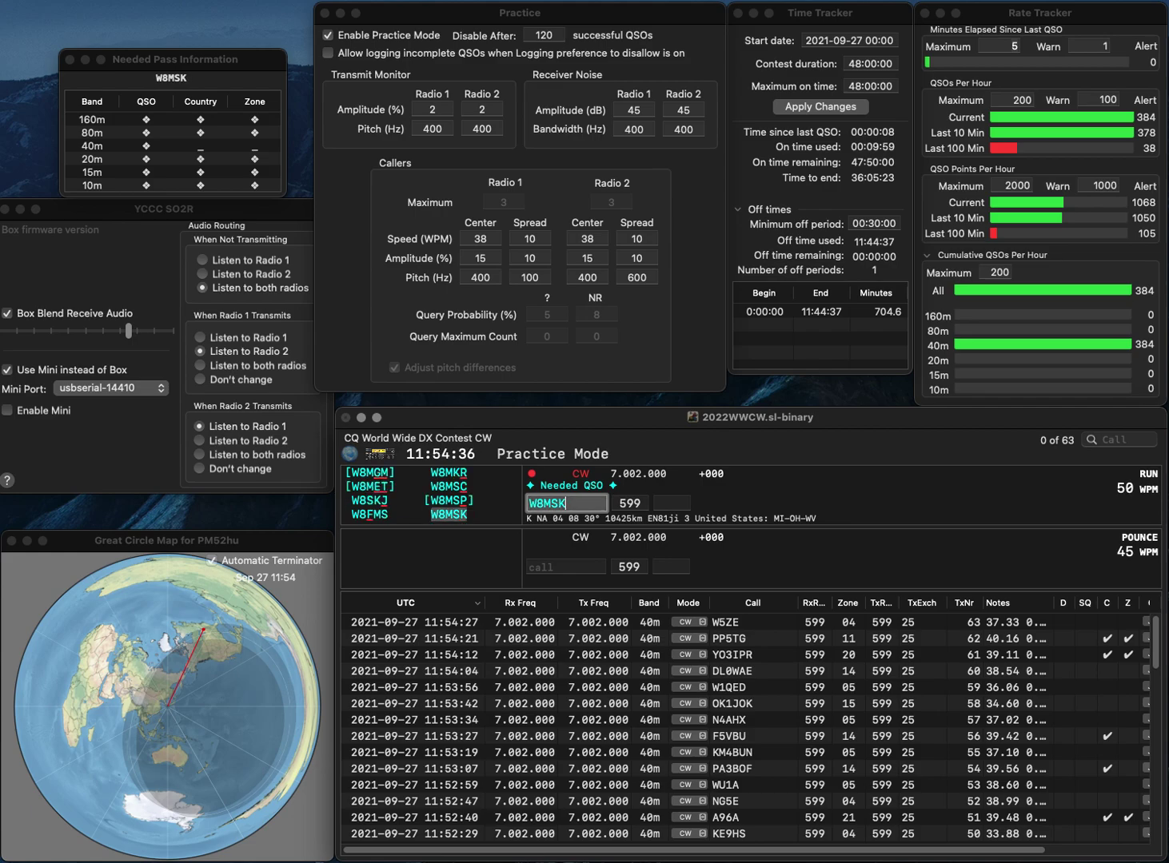
key(Tab)
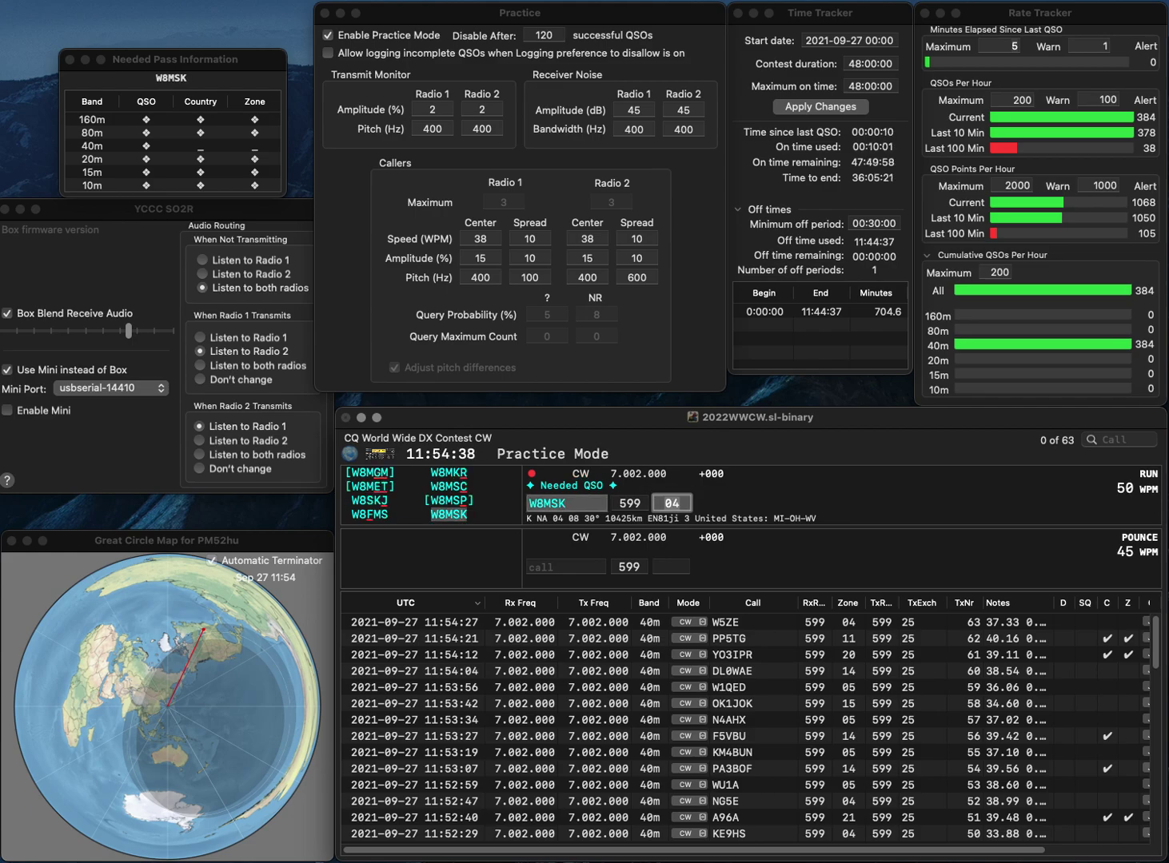
key(Return)
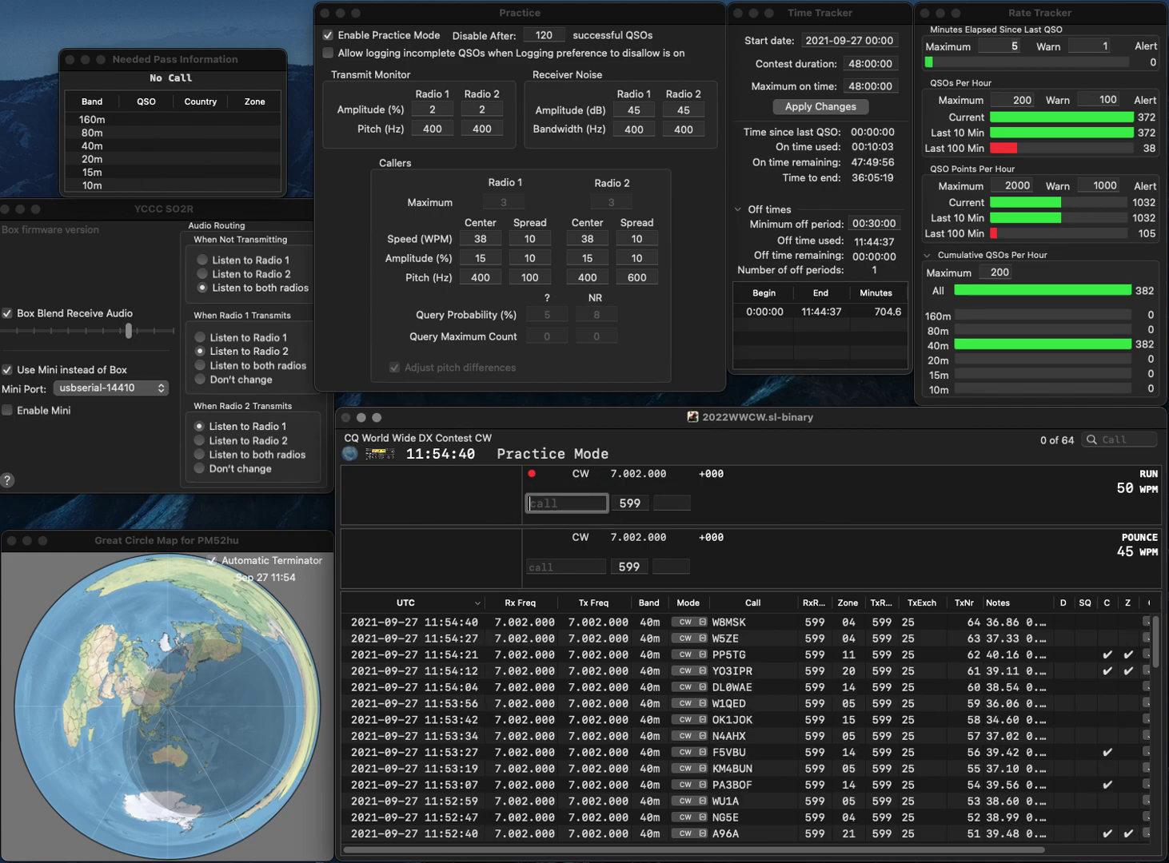
- Log a practice contact with OZ2U using report 599 and zone 14
text(OZ3V)
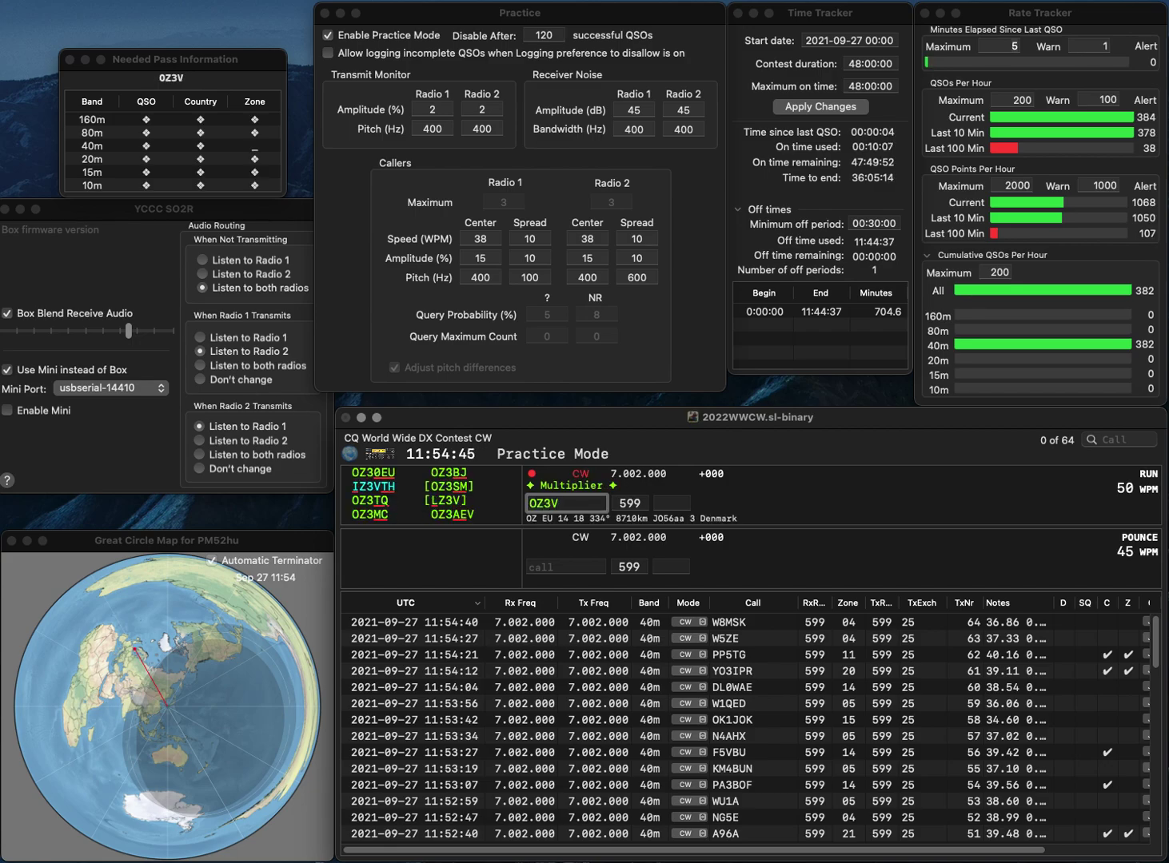
key(BackSpace)
key(BackSpace)
key(BackSpace)
key(BackSpace)
text(OZ2)
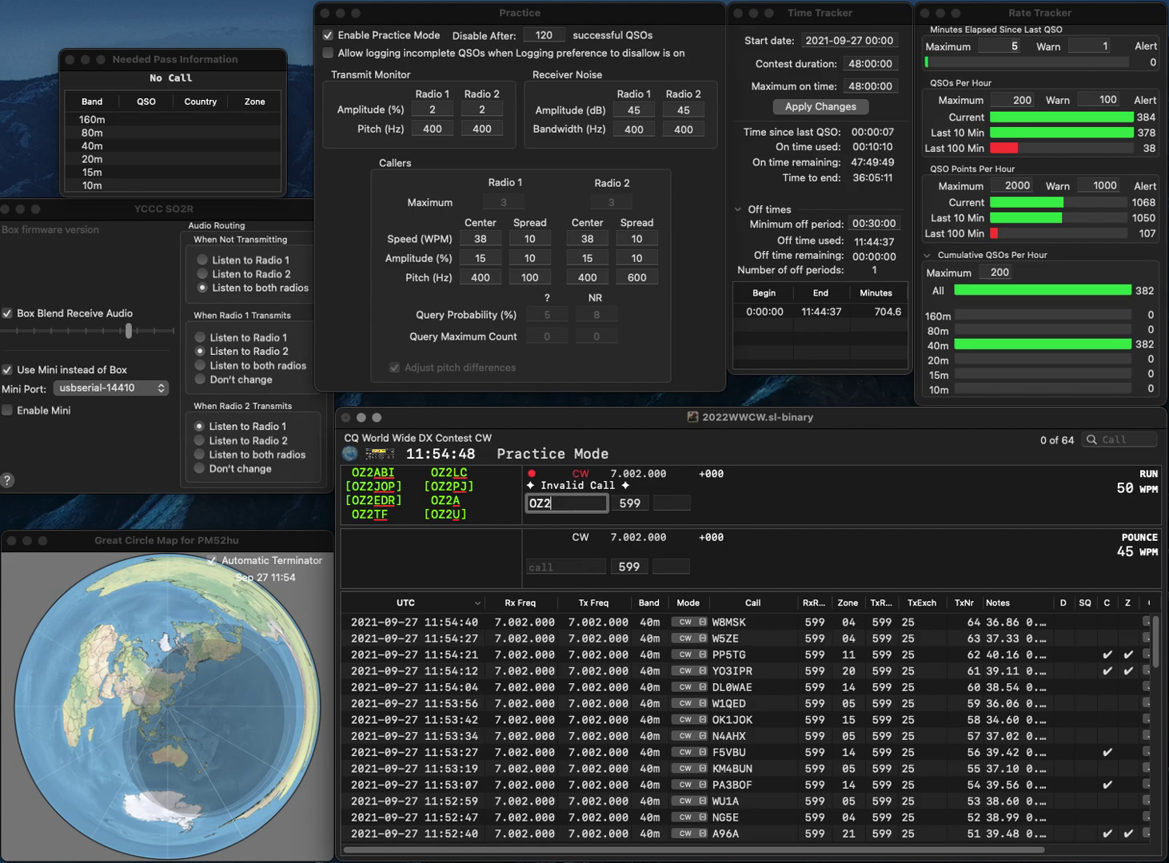
text(U)
key(Tab)
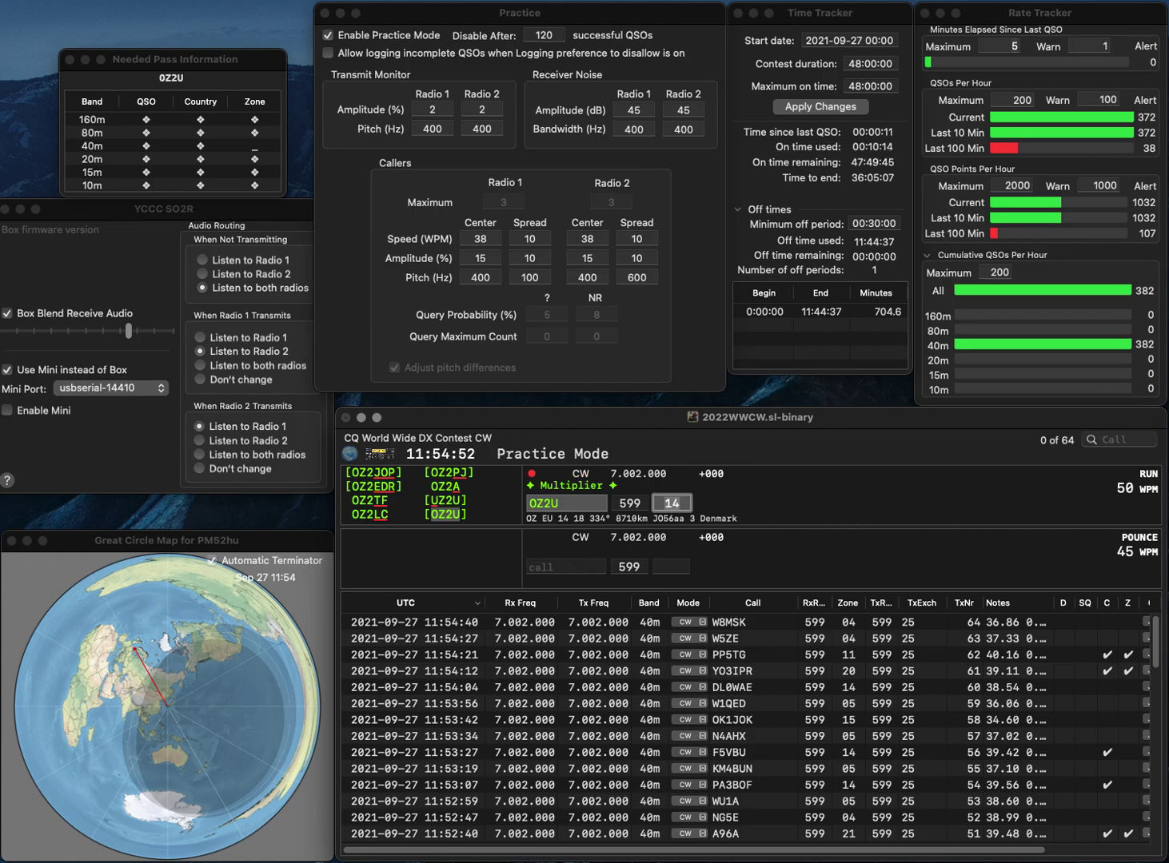
key(Return)
text(VE7UDI)
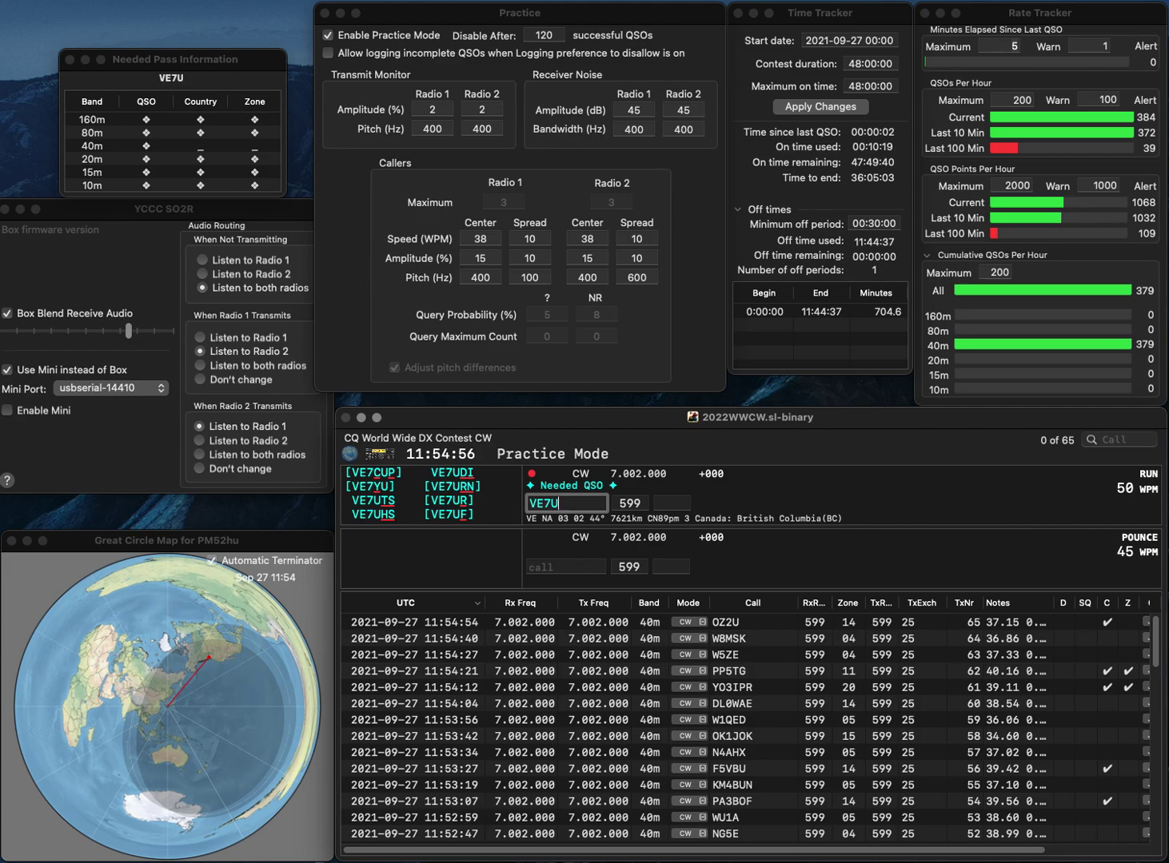
key(Return)
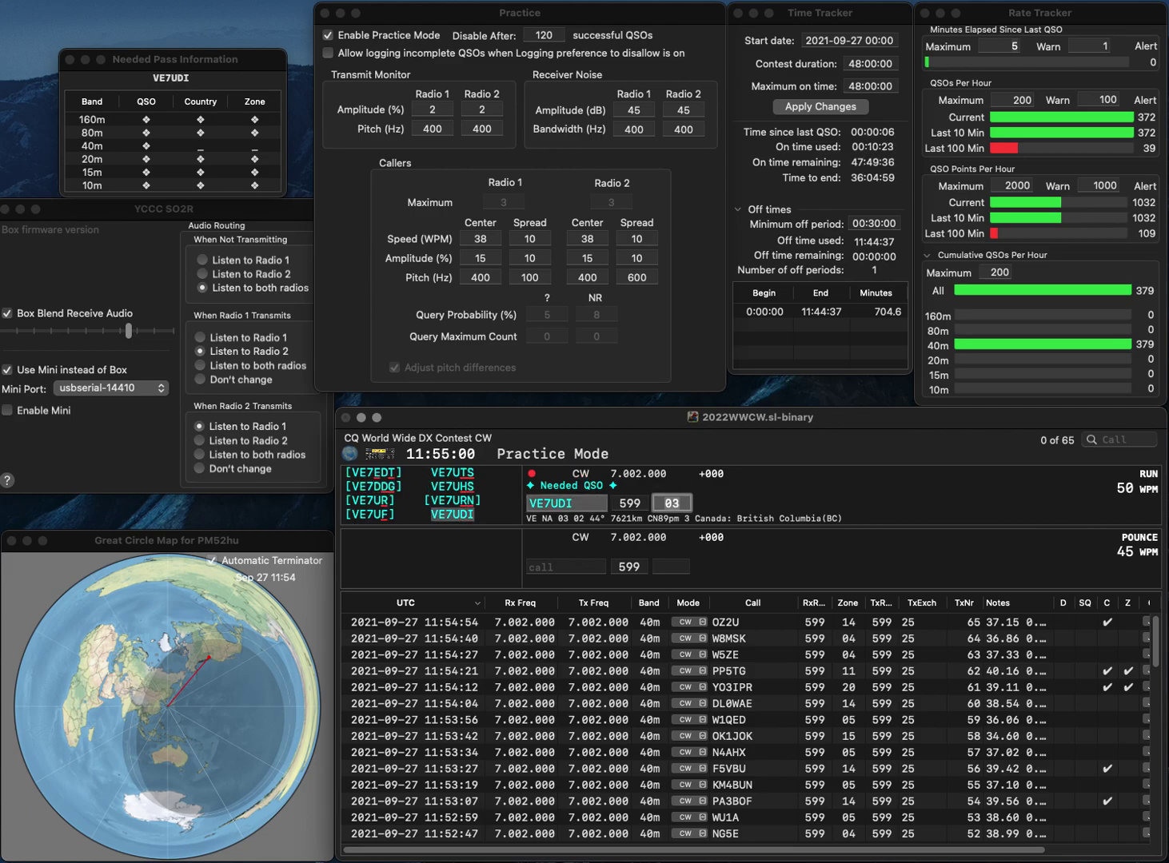
key(Return)
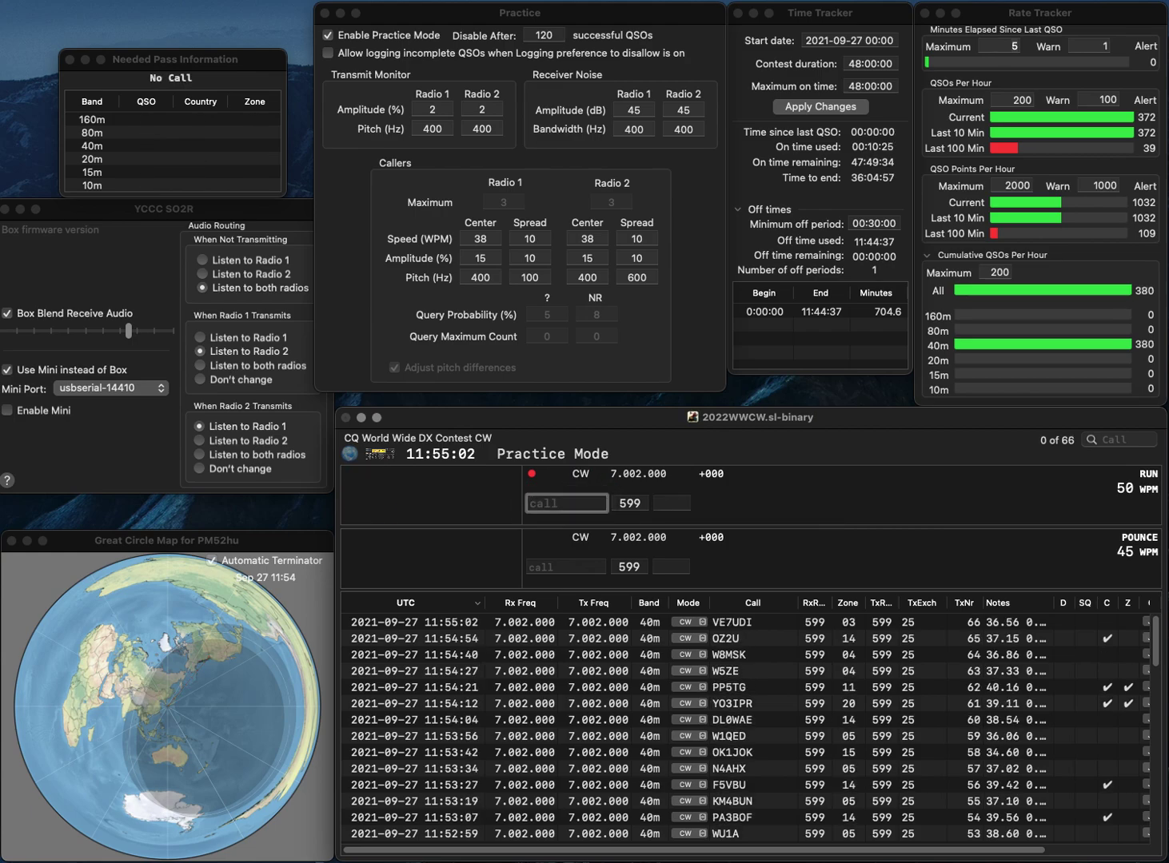
text(N6PHP)
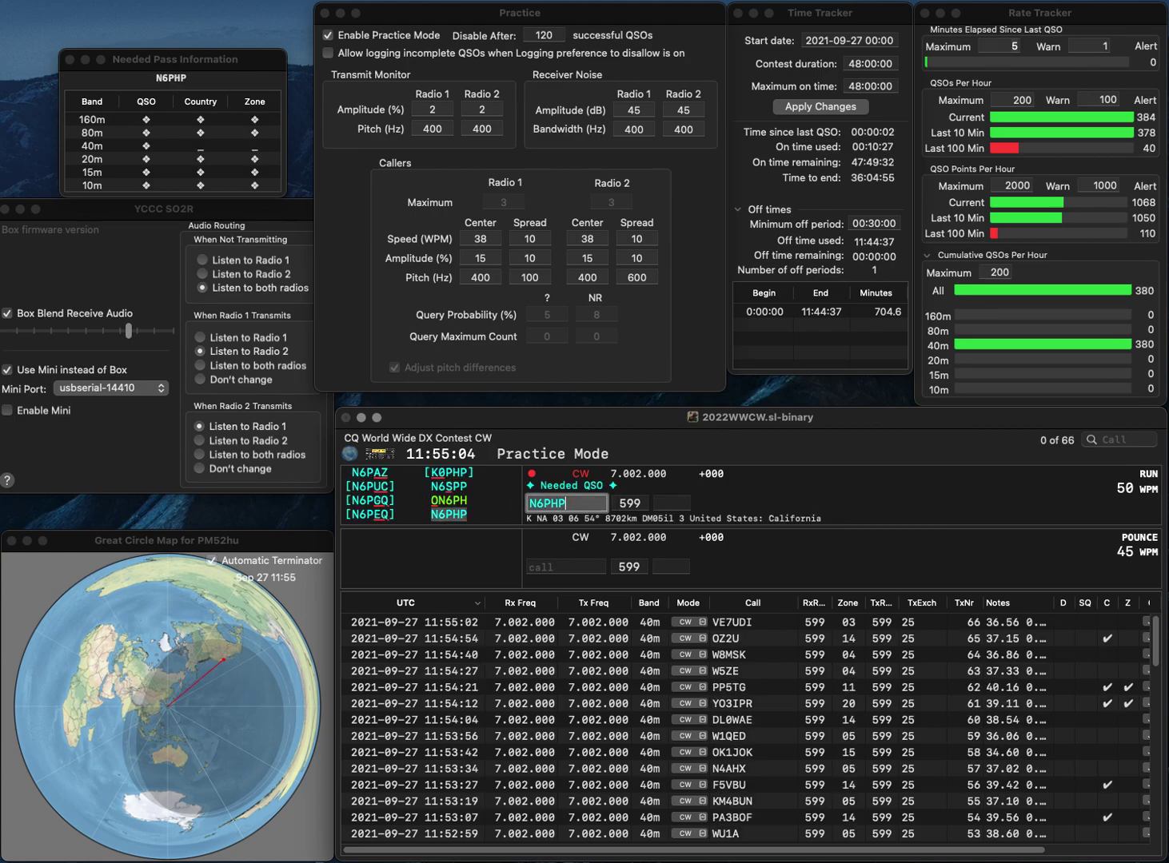
key(space)
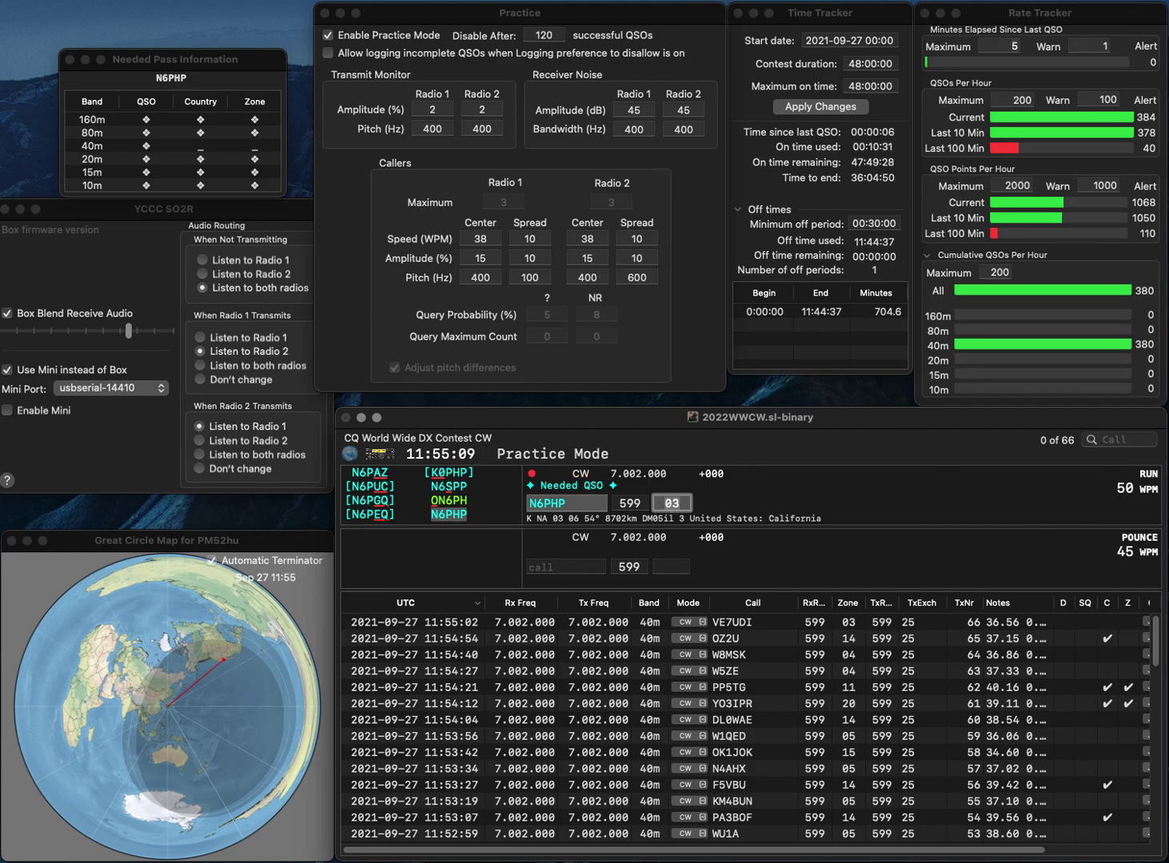
key(Return)
- Log practice contacts with WW8RR in zone 04 and UA4NBA in zone 16, both with report 599
text(WW8RR)
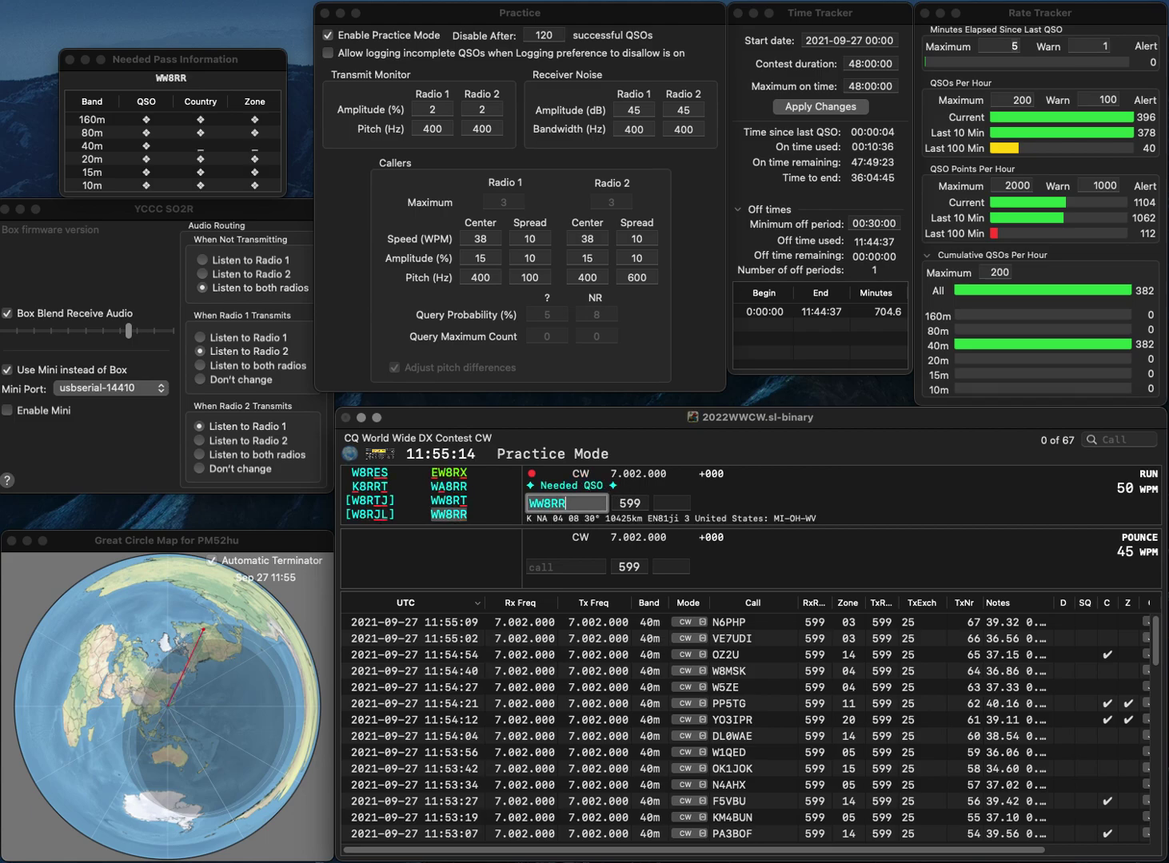
key(Return)
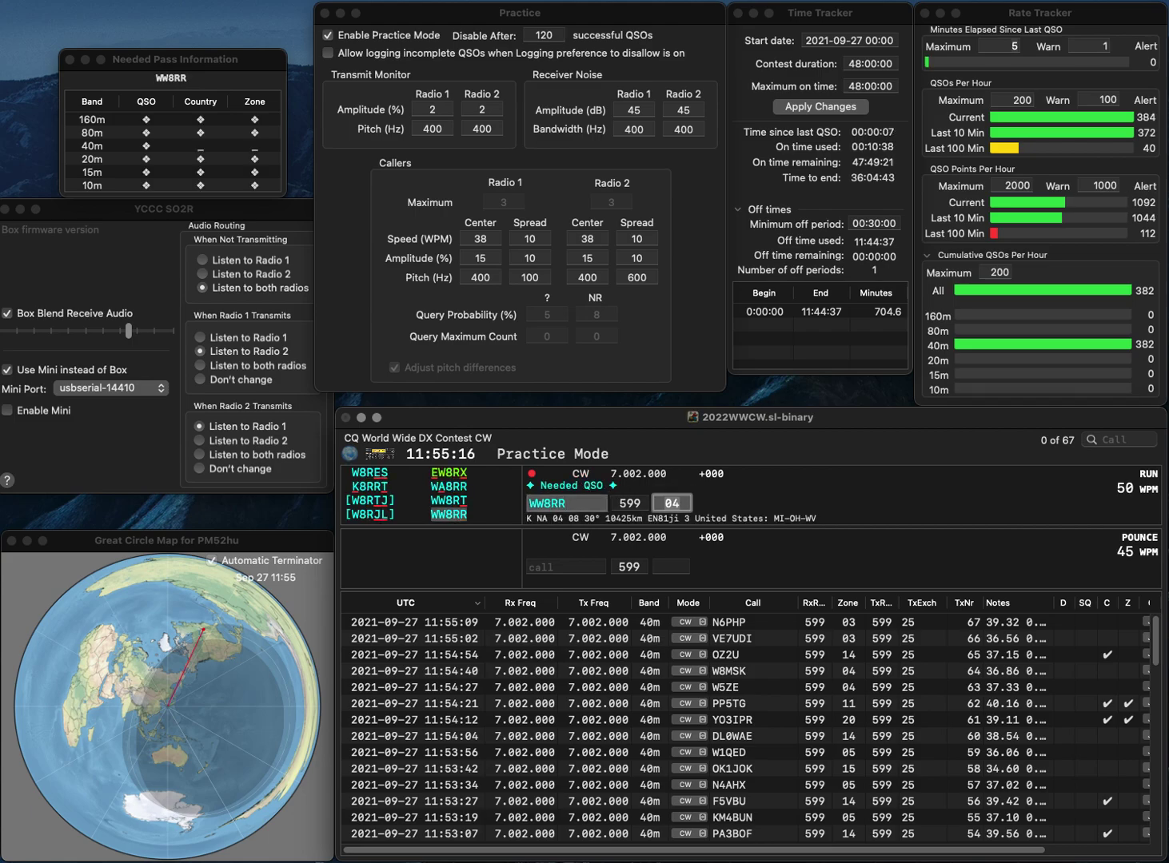
key(Return)
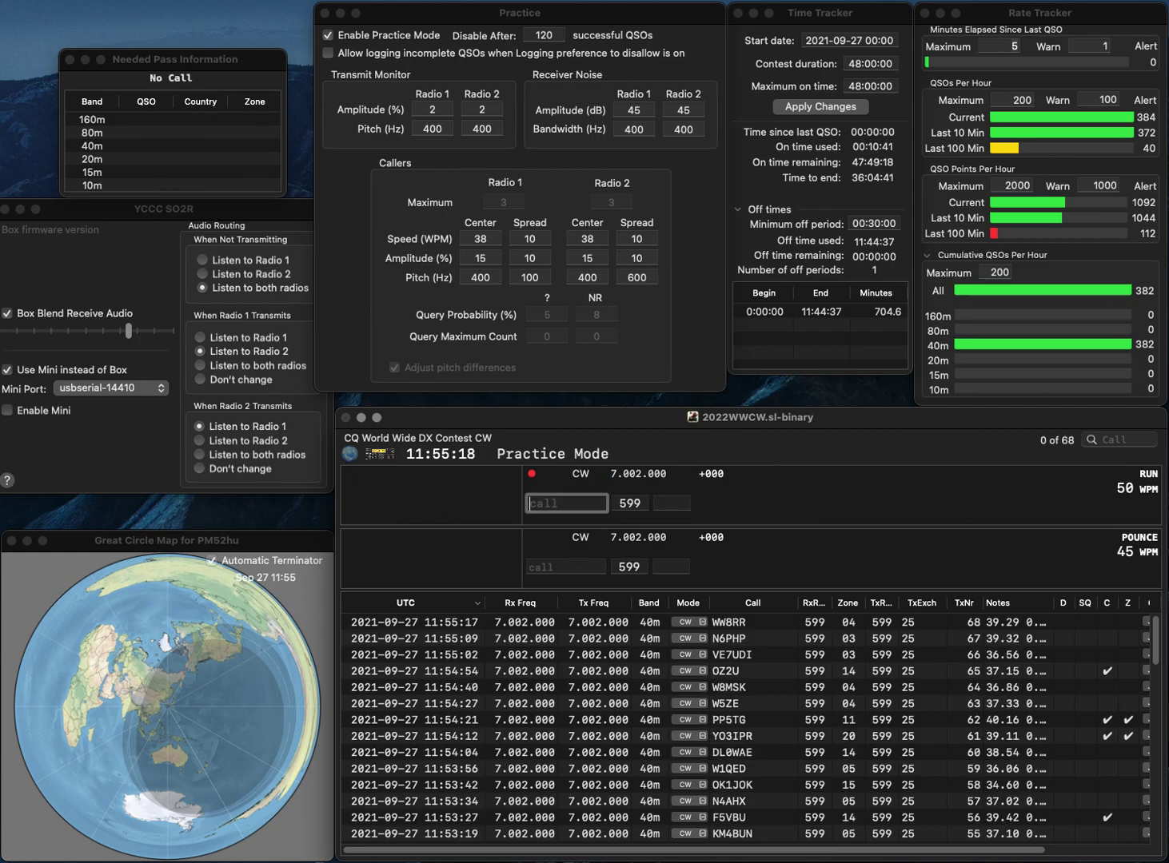
text(UA4NBA)
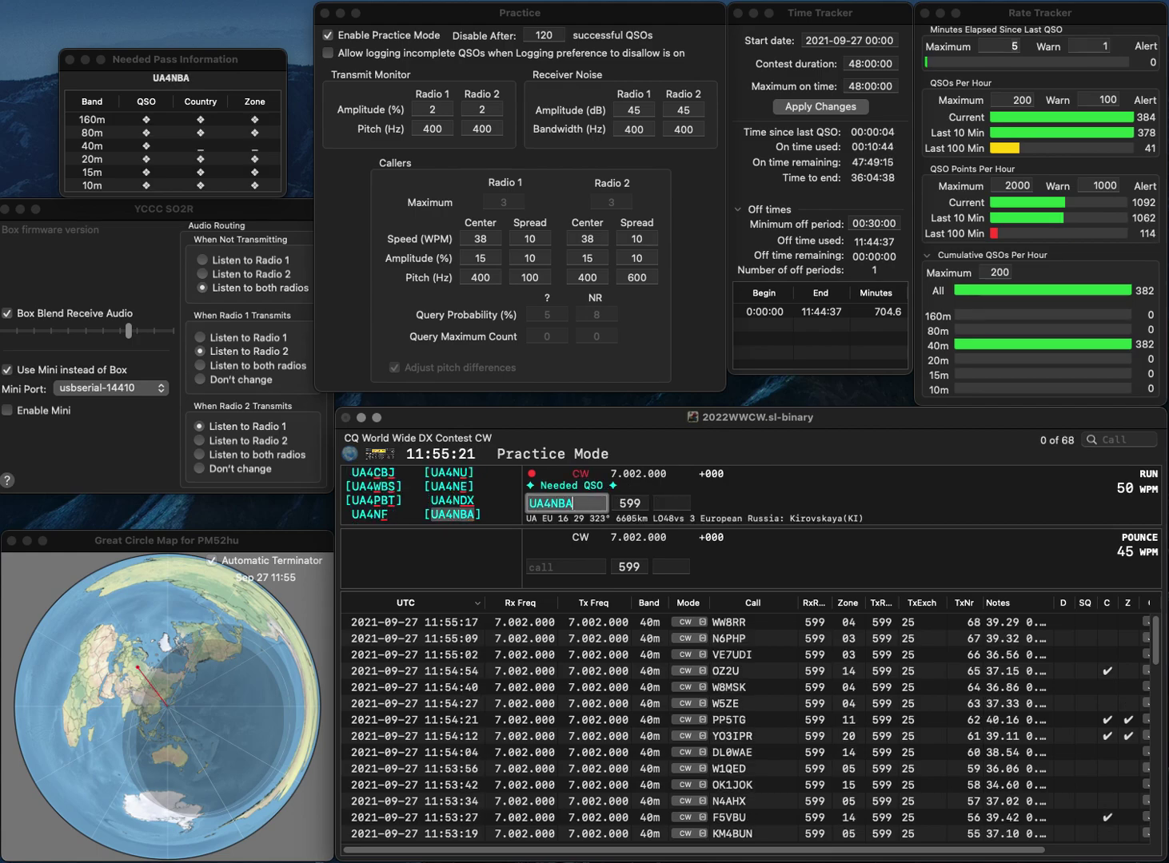
key(Return)
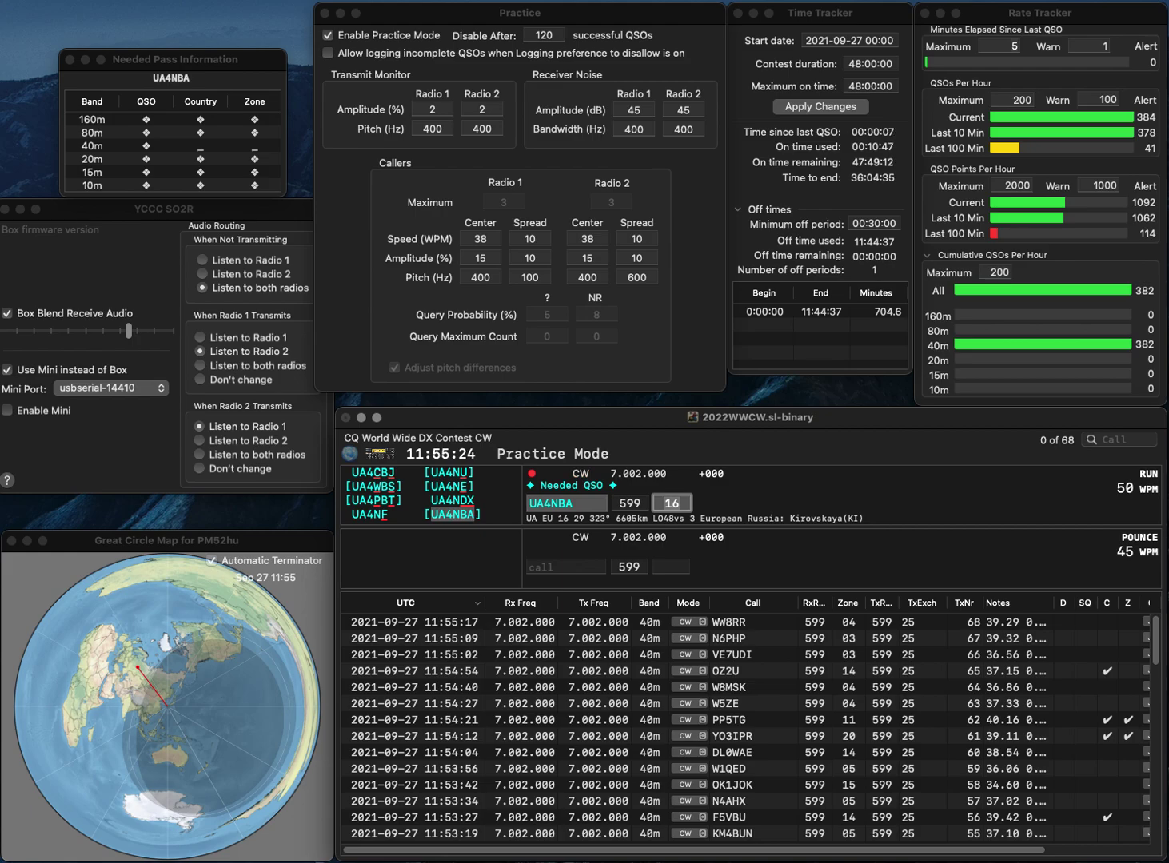
key(Return)
text(W1MR)
key(space)
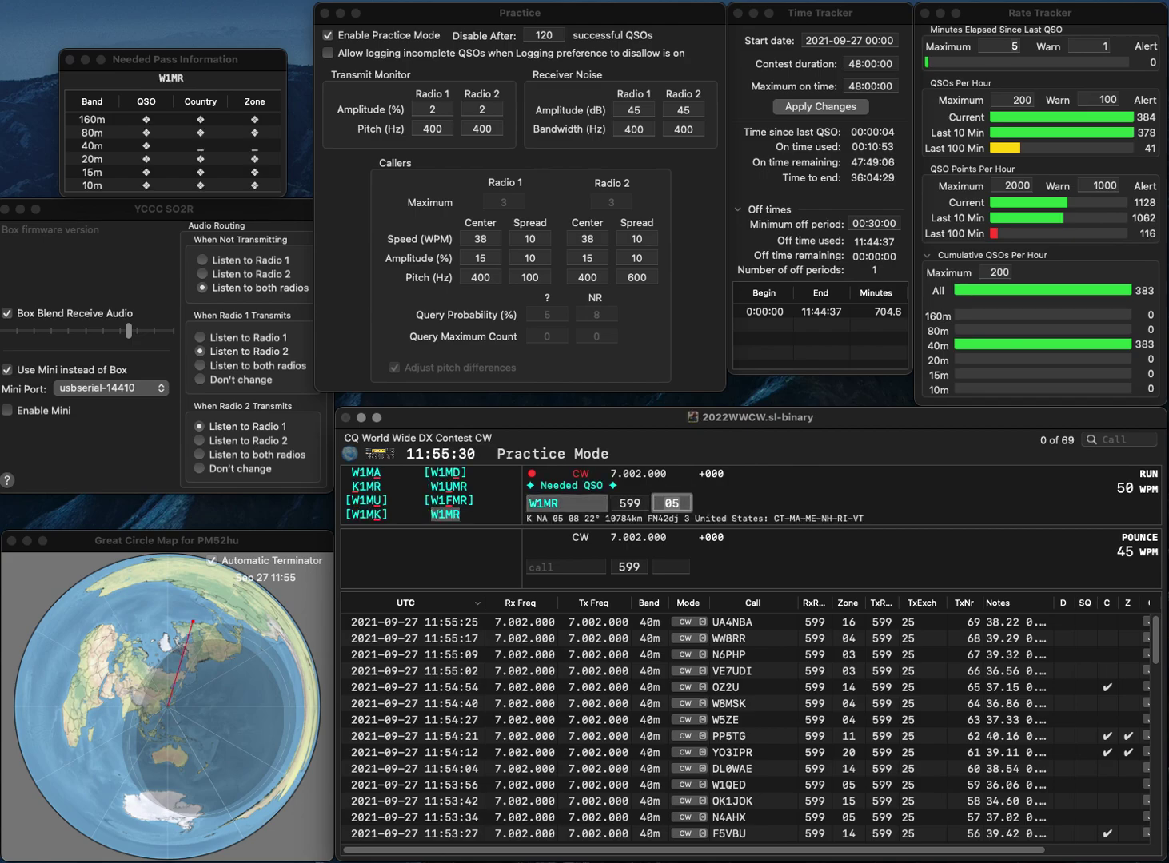
key(Return)
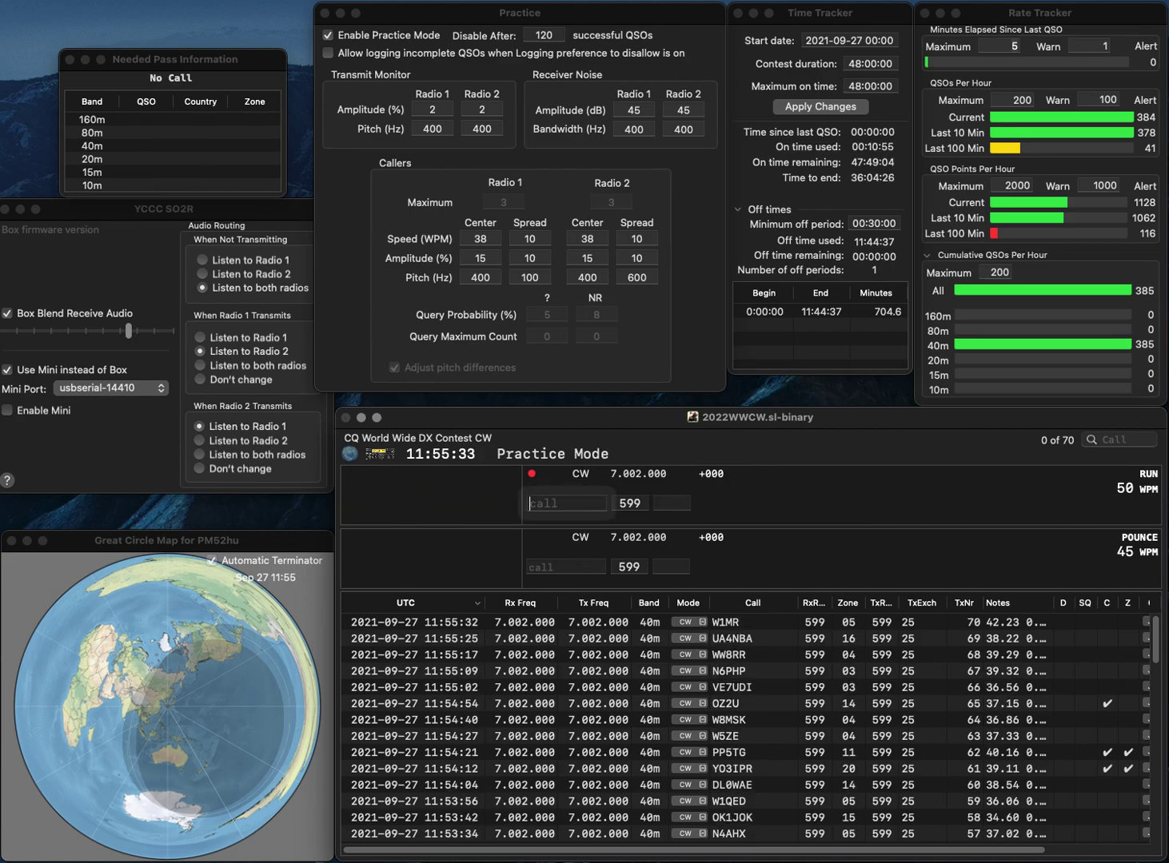
text(G1)
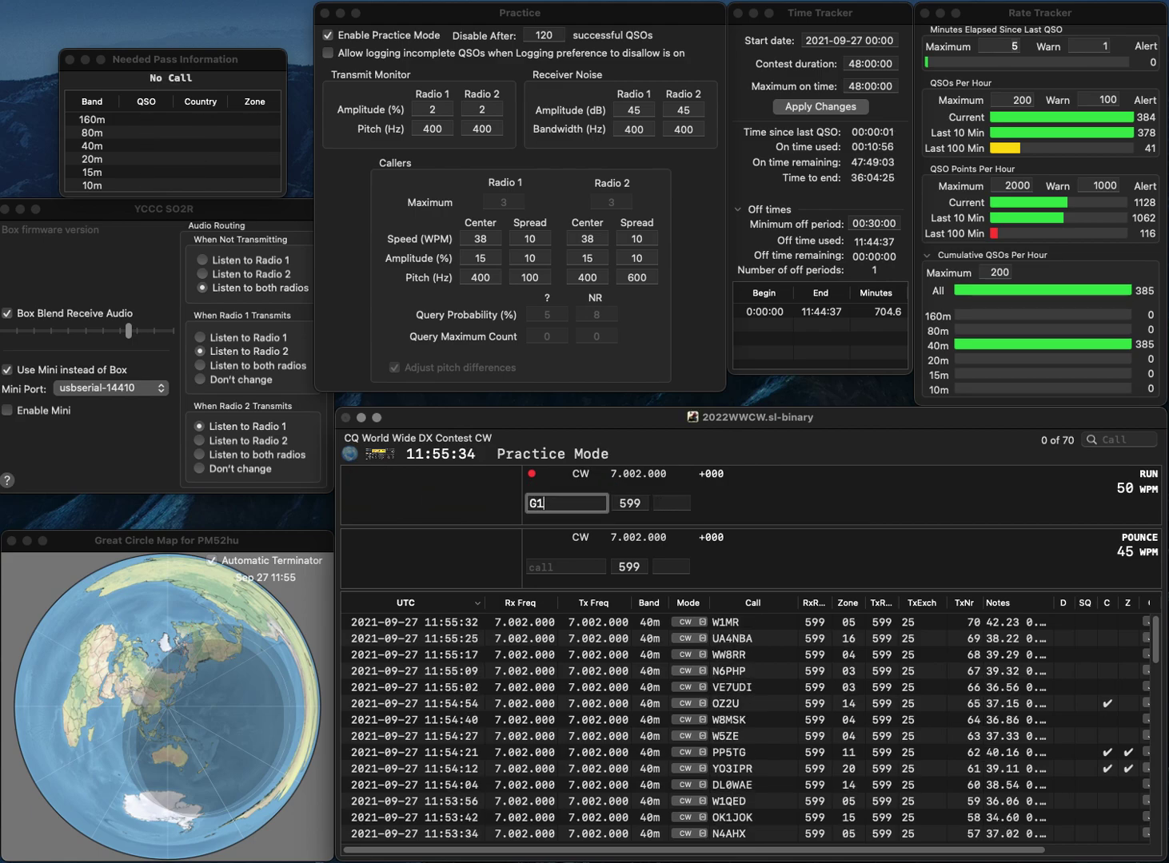
text(ZHD)
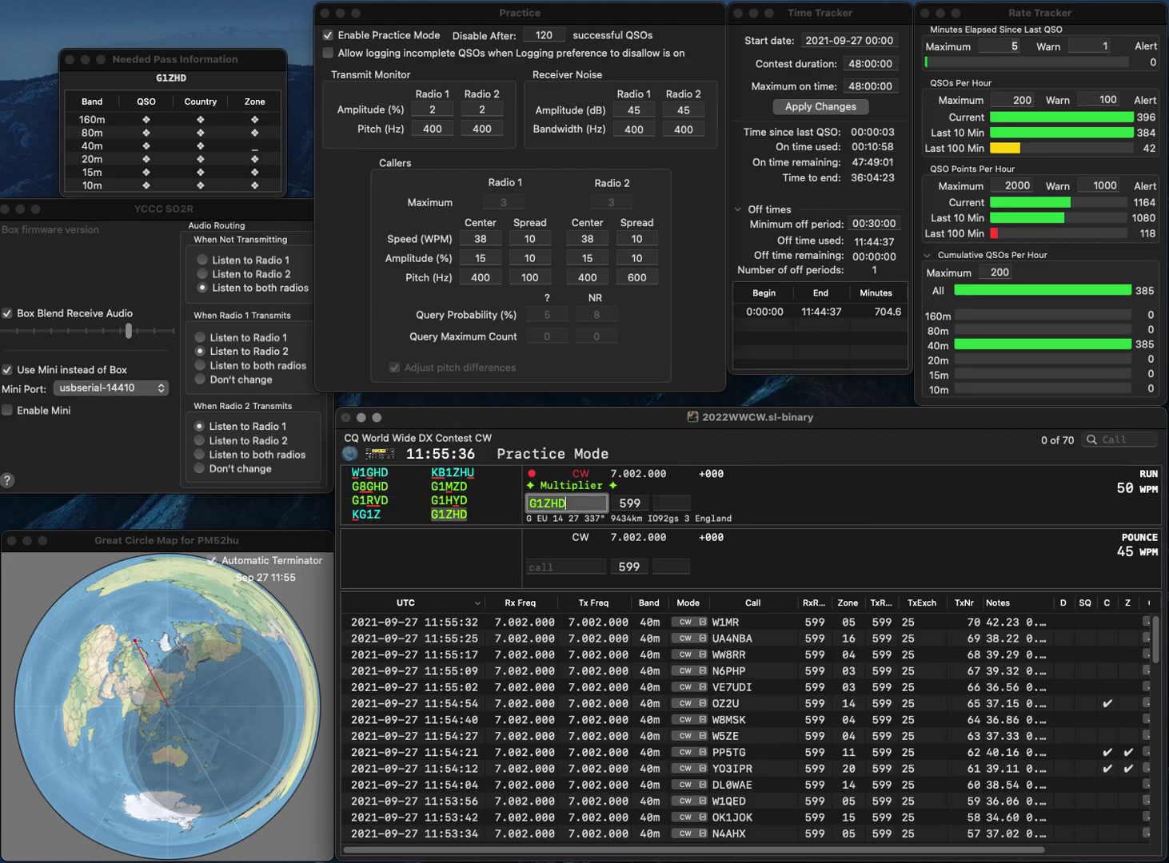
key(space)
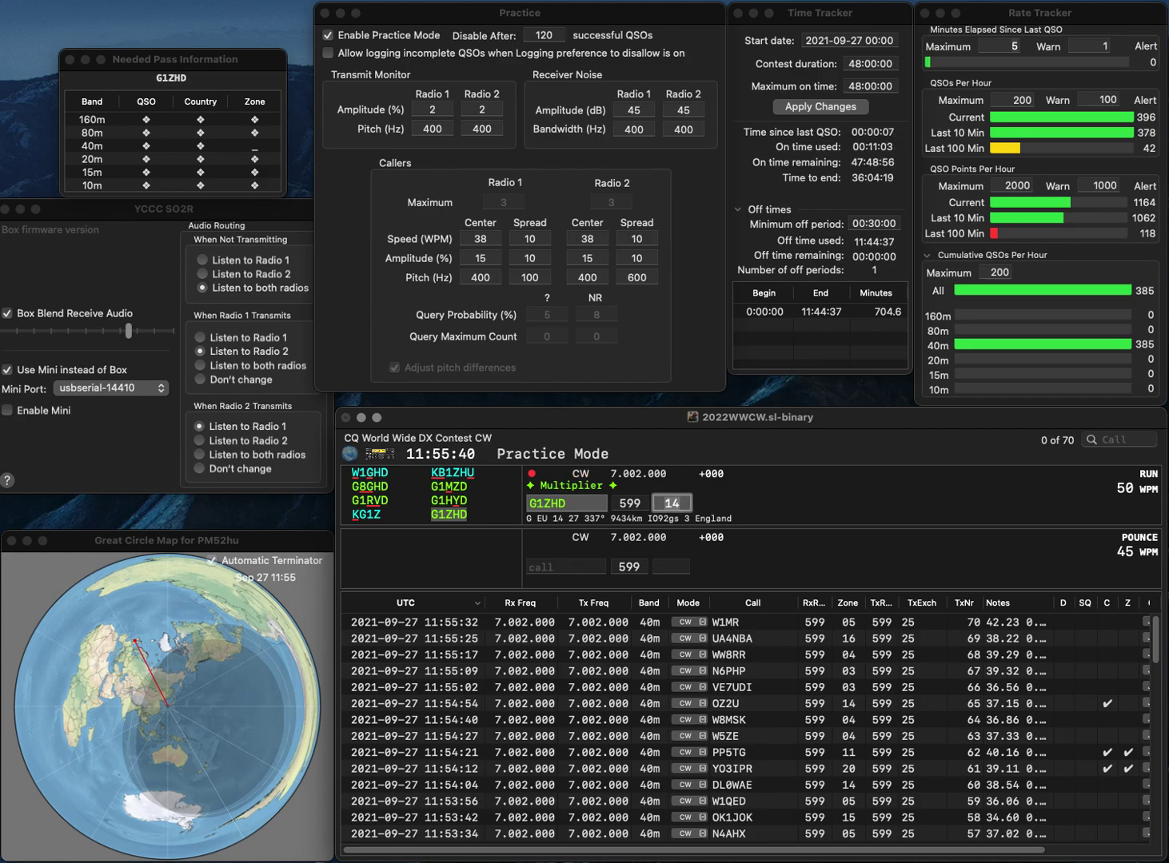
key(Return)
text(MRN3A)
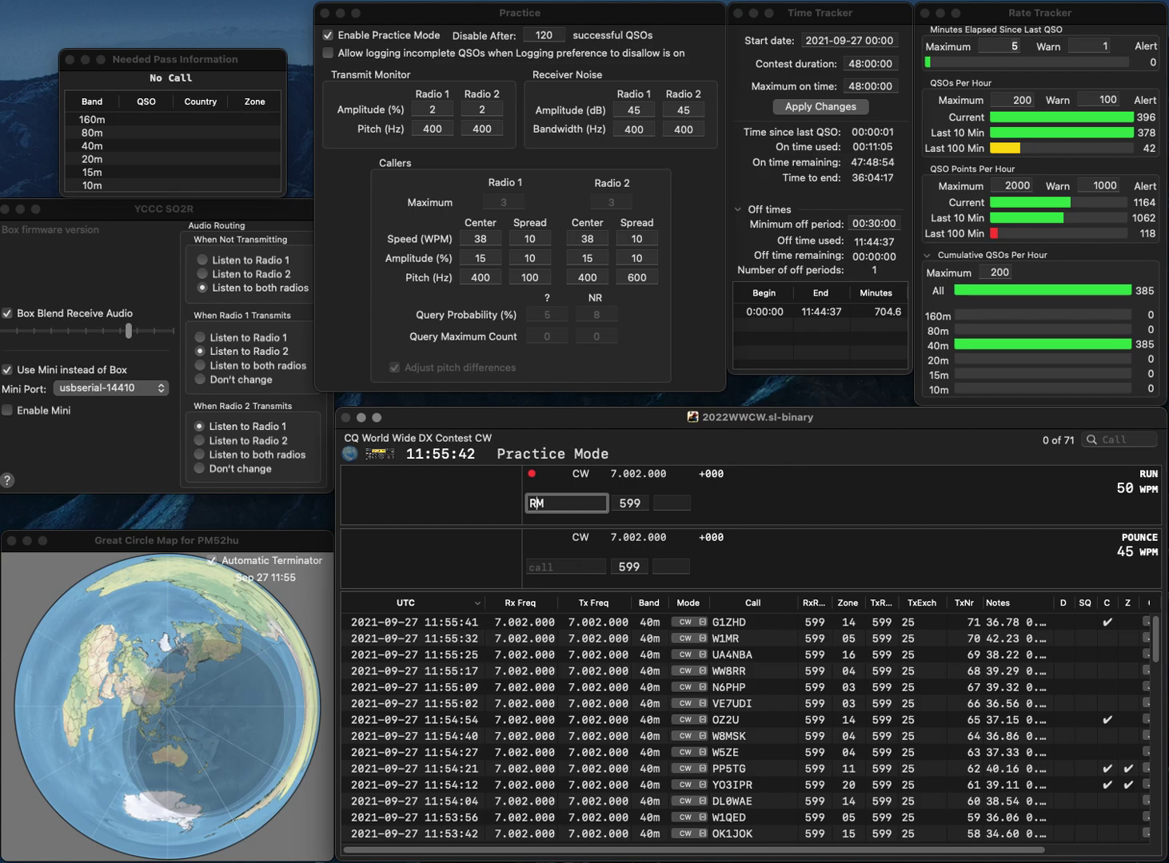
key(Return)
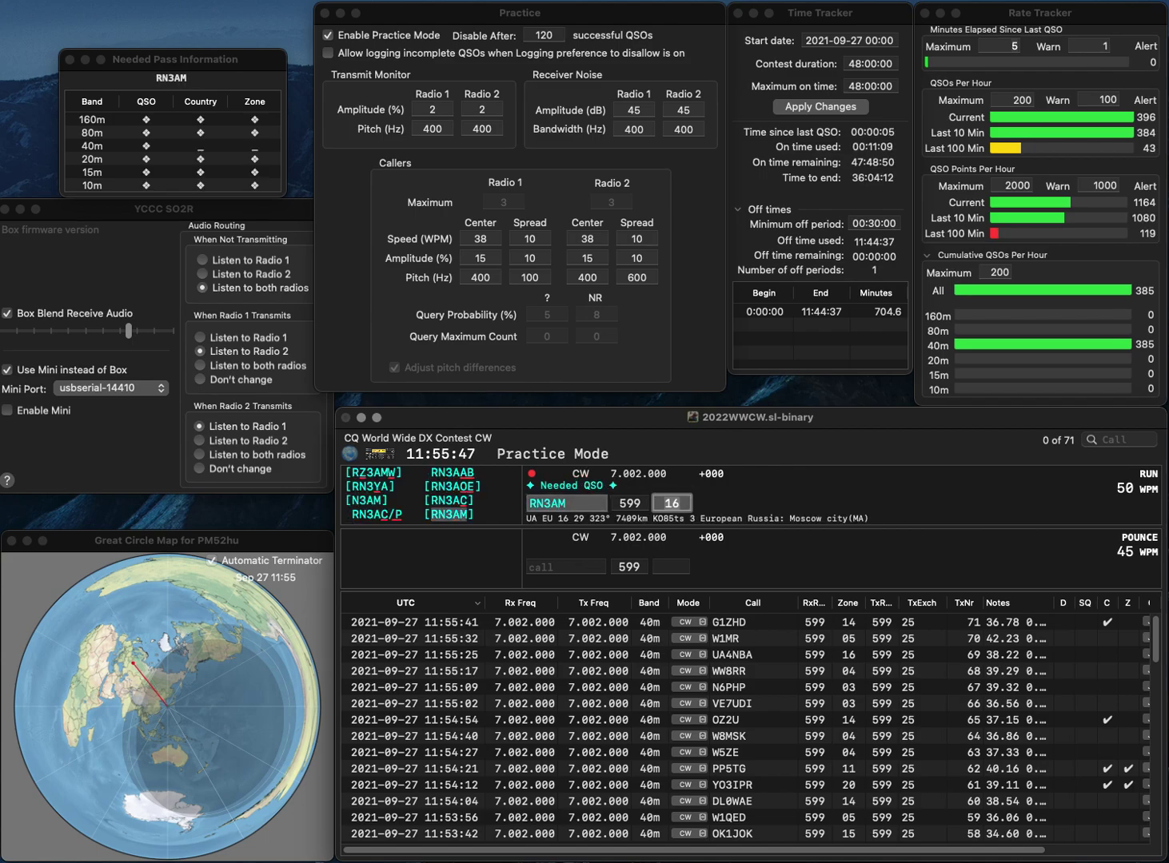
key(Return)
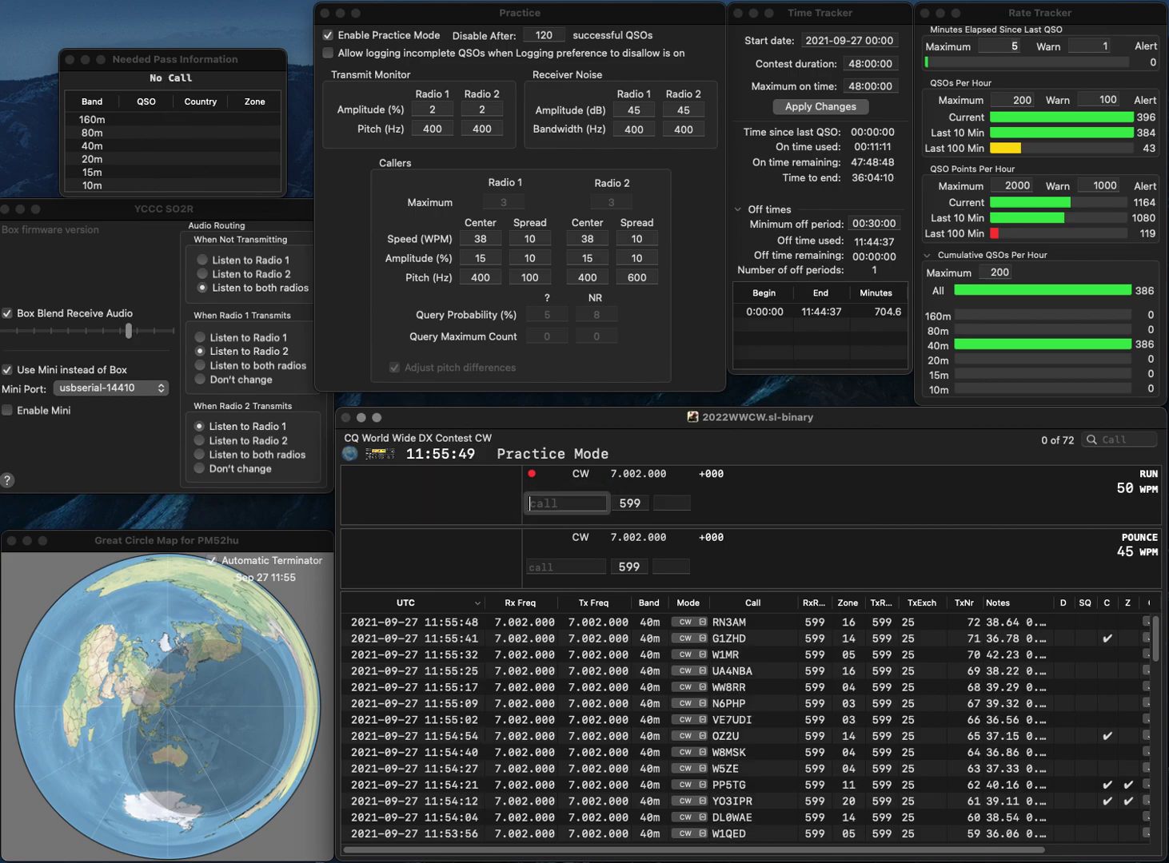
text(TJ)
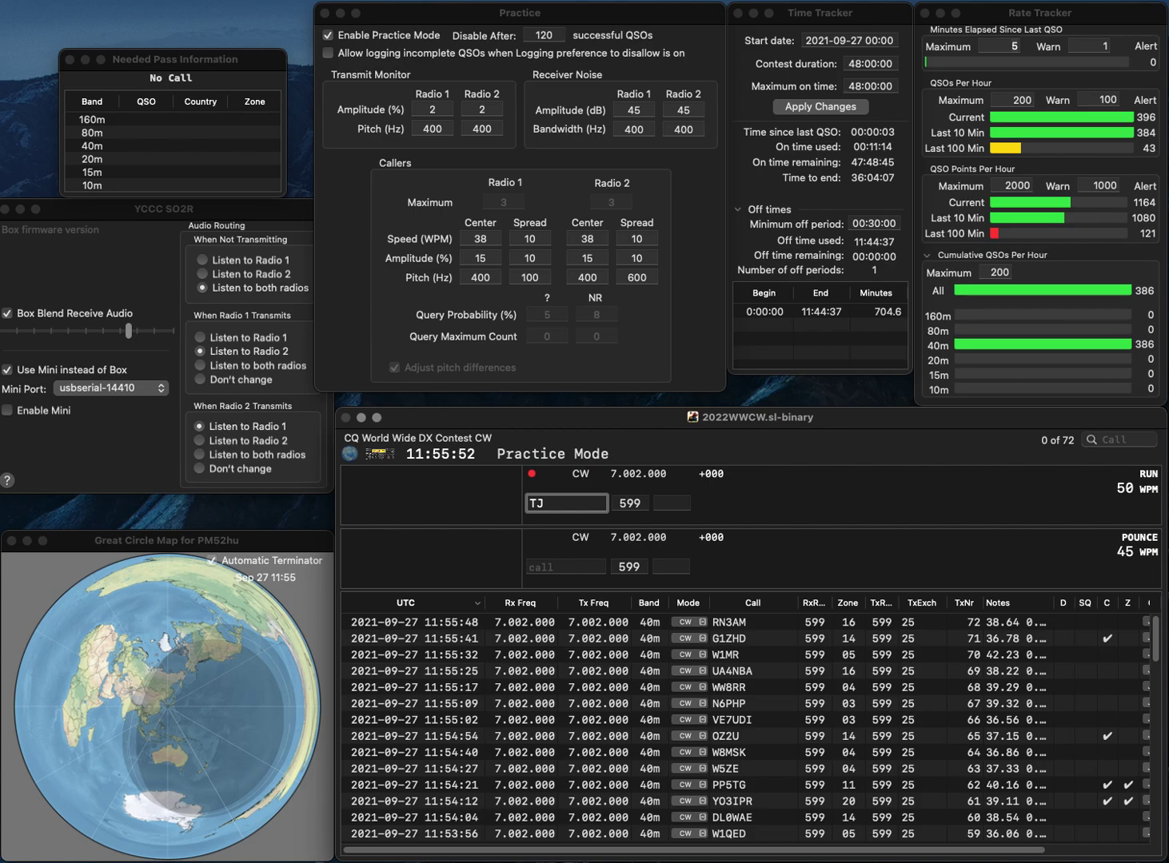
text(2JS)
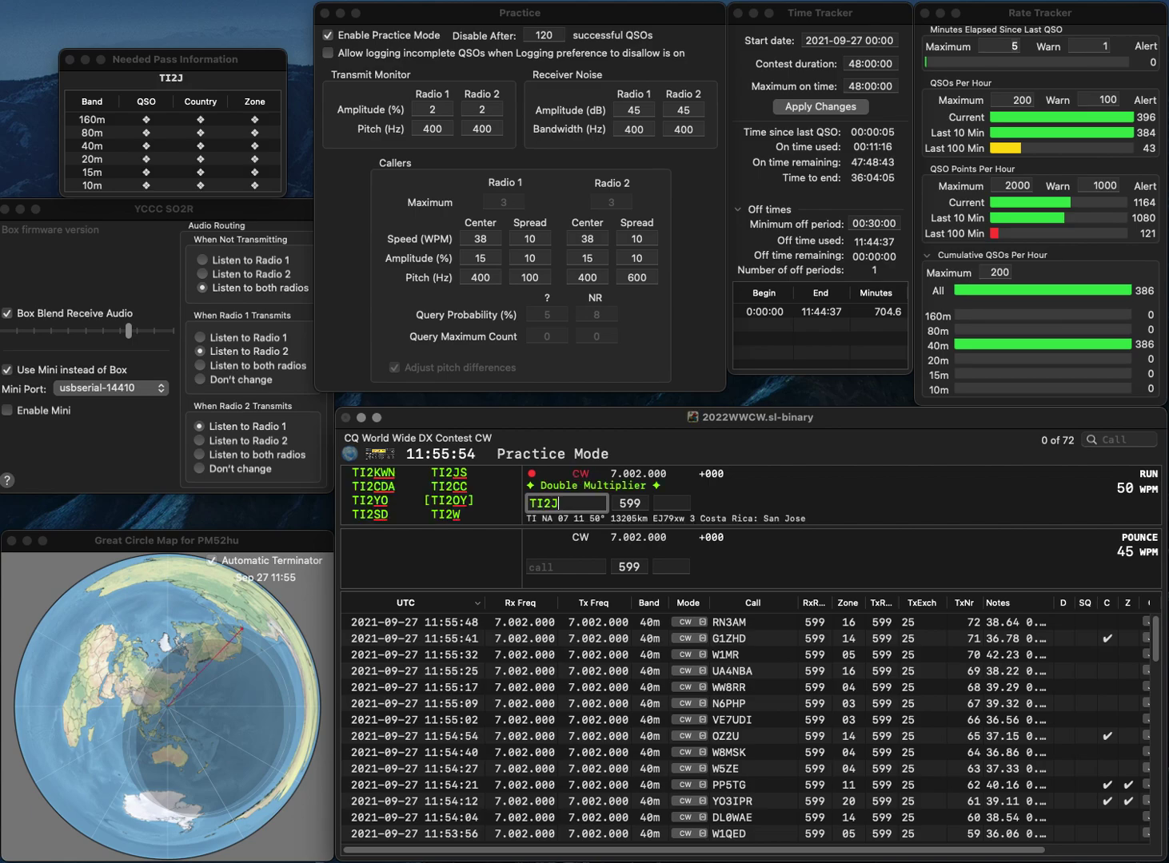
key(space)
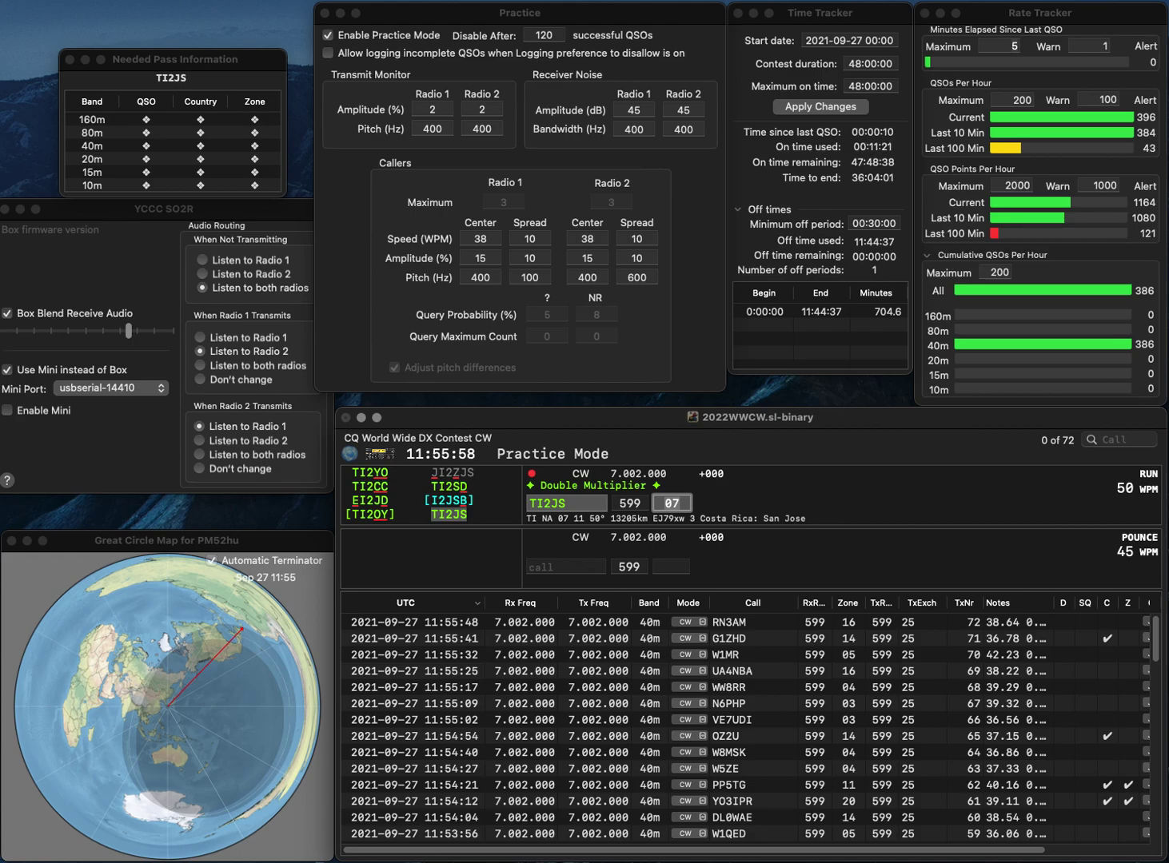
key(Return)
text(N3CI)
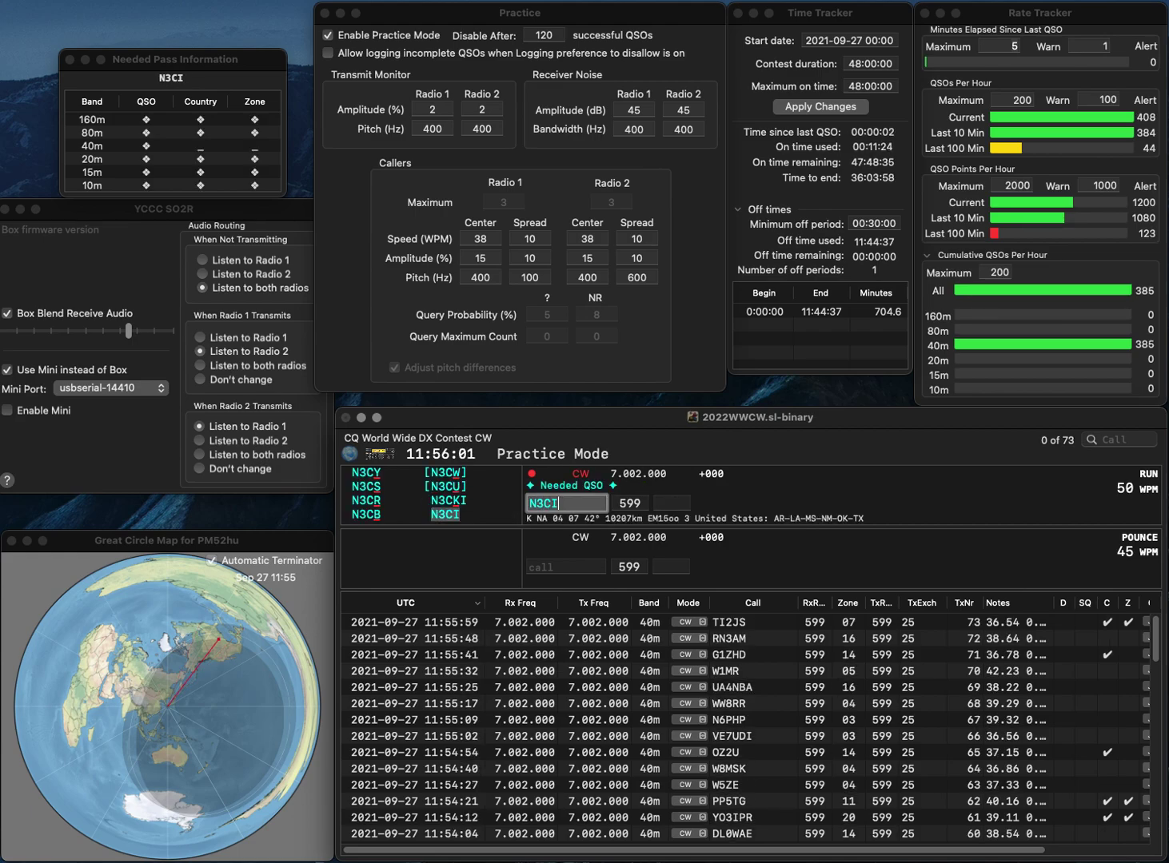
key(Return)
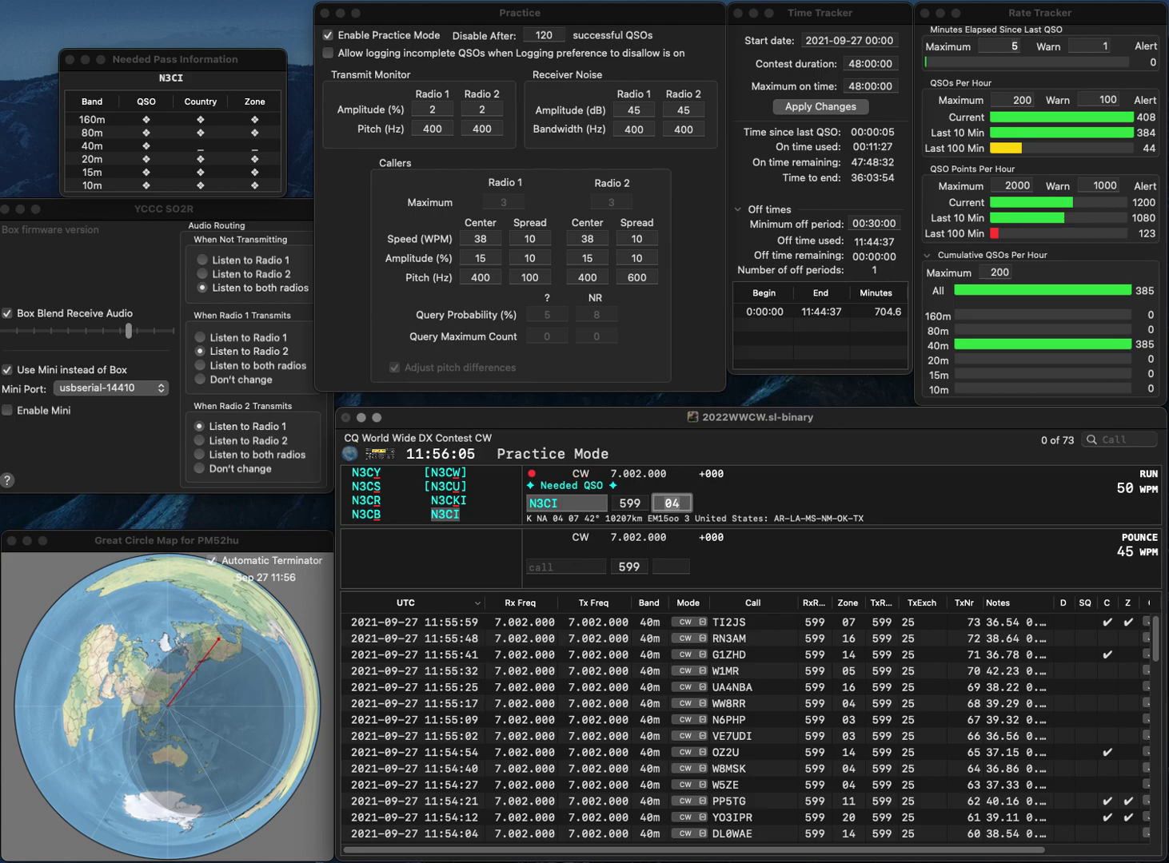
key(Return)
text(EA5GIE)
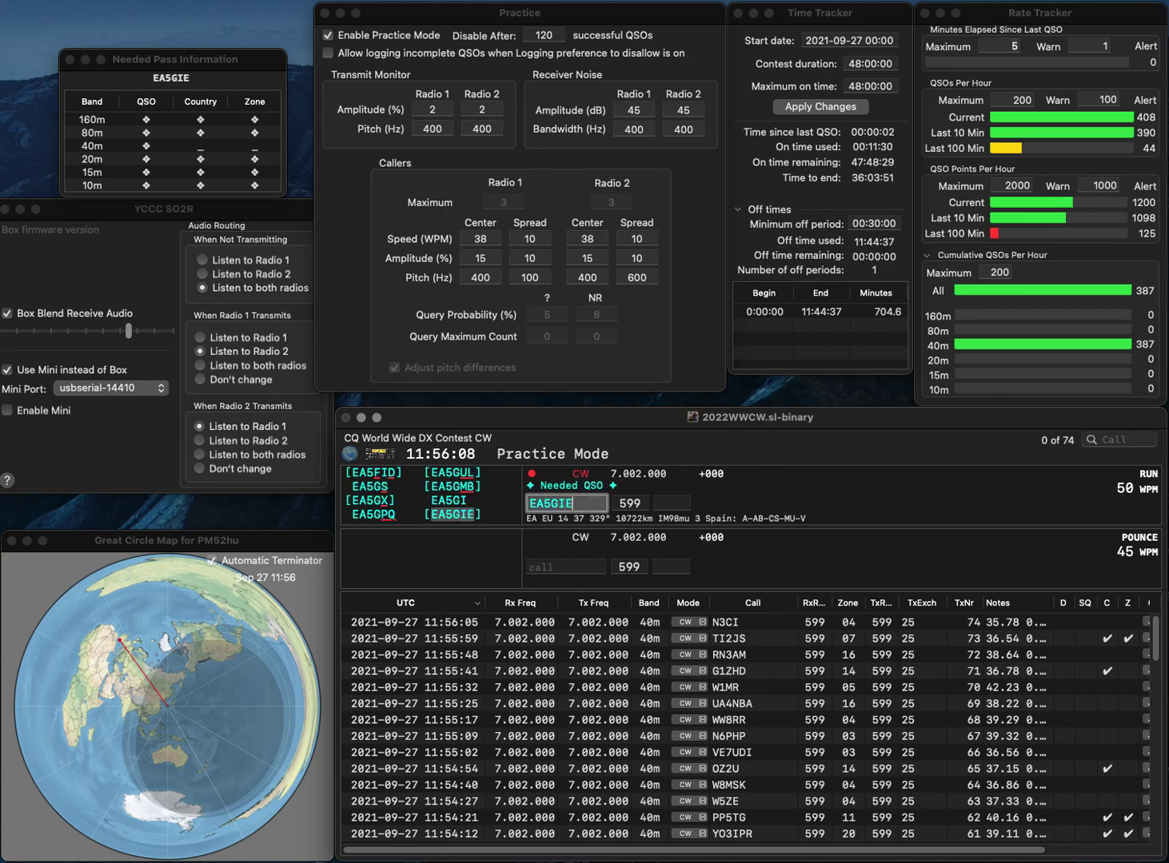
key(space)
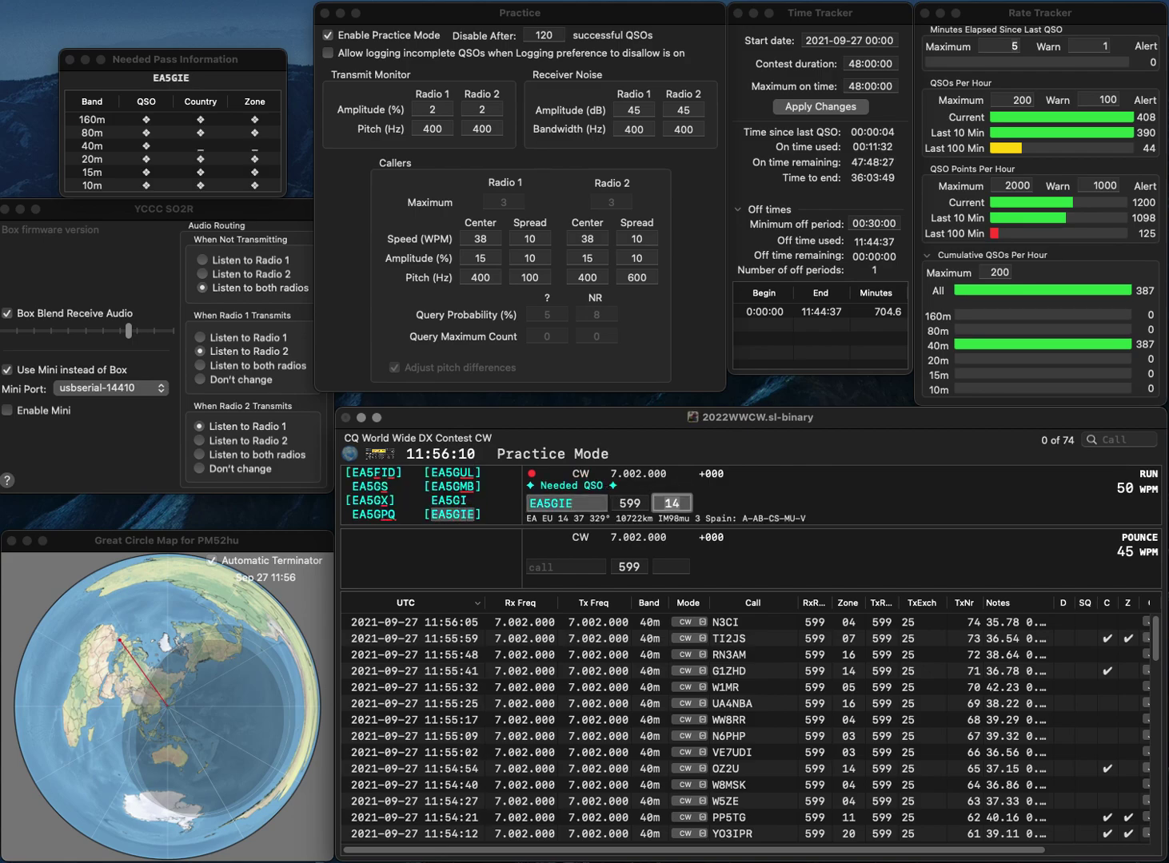
key(Return)
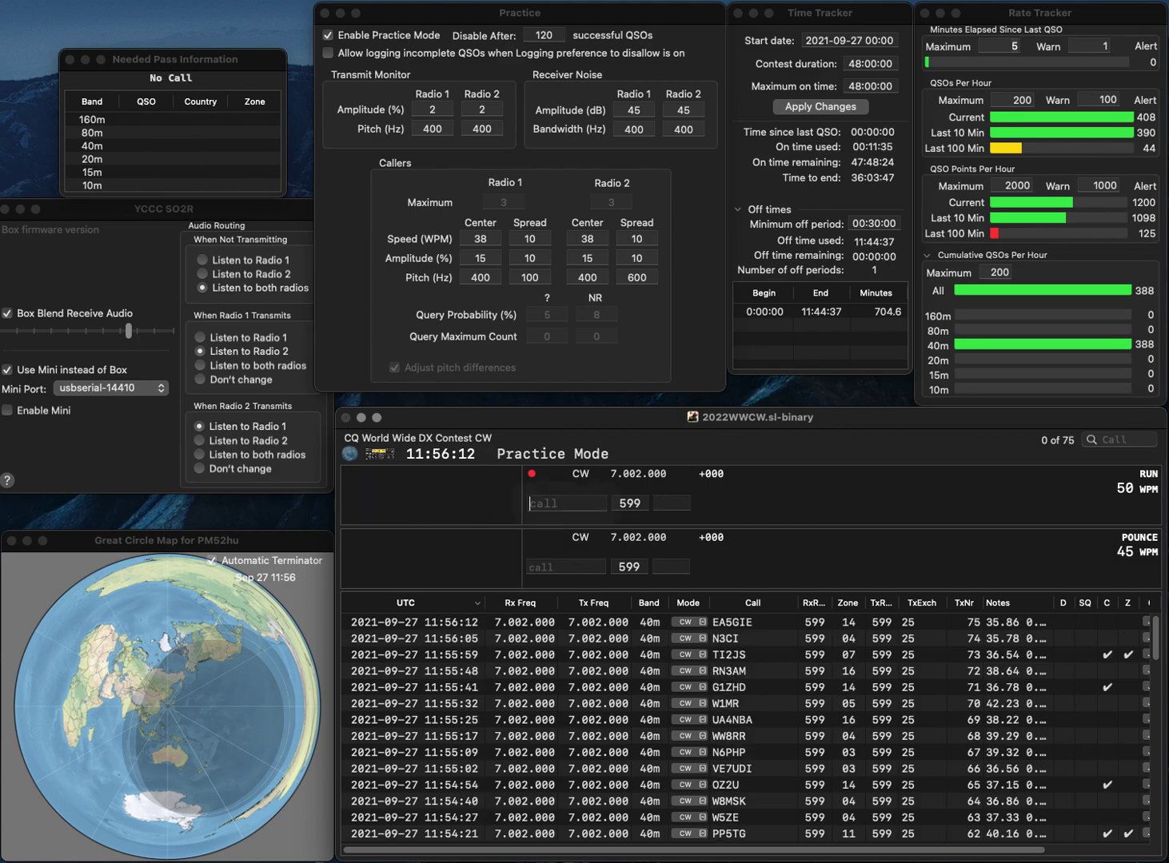
text(GE)
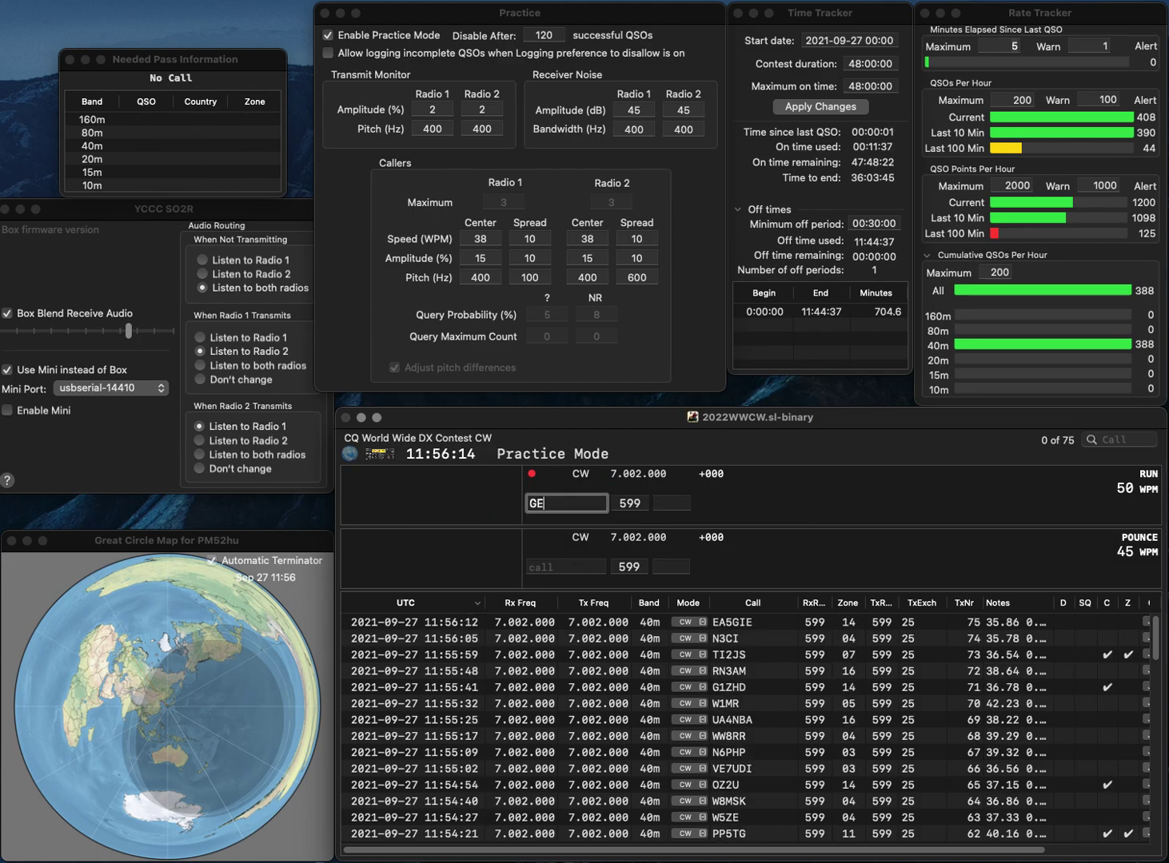
text(B)
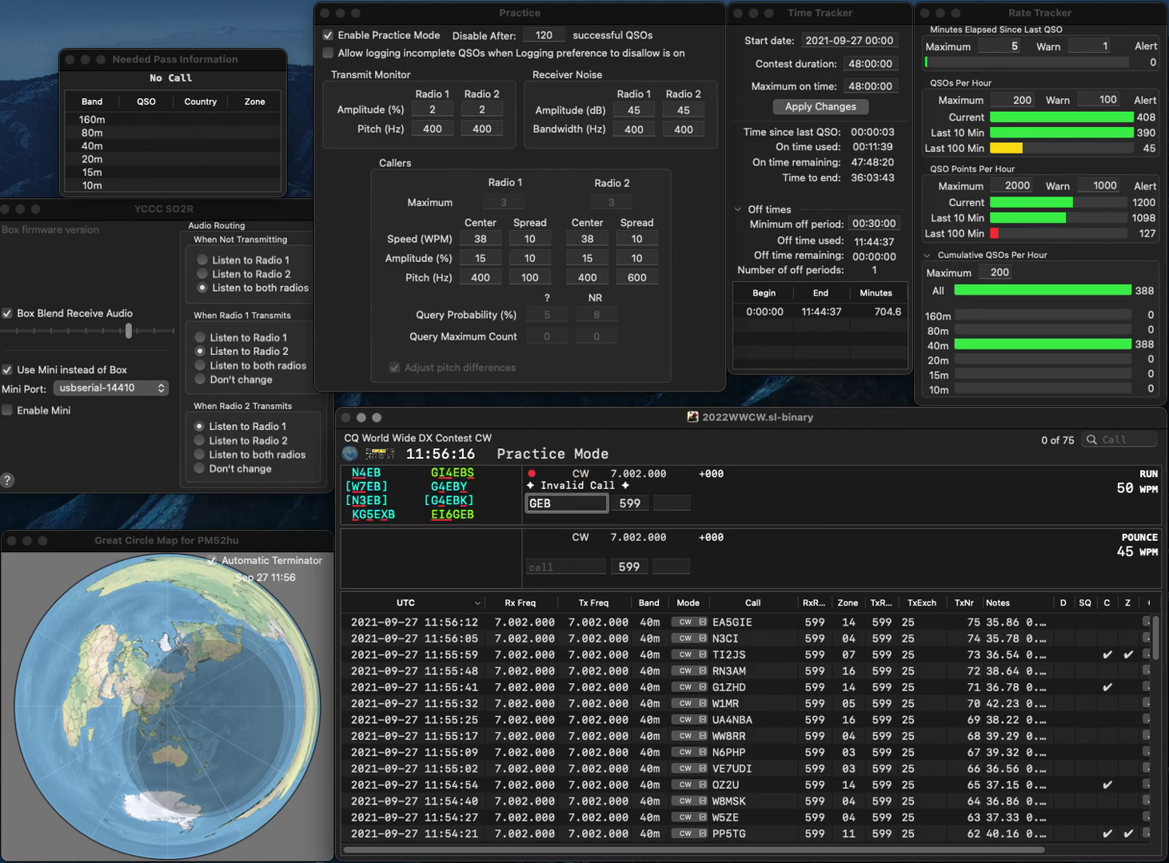
key(BackSpace)
key(BackSpace)
text(4)
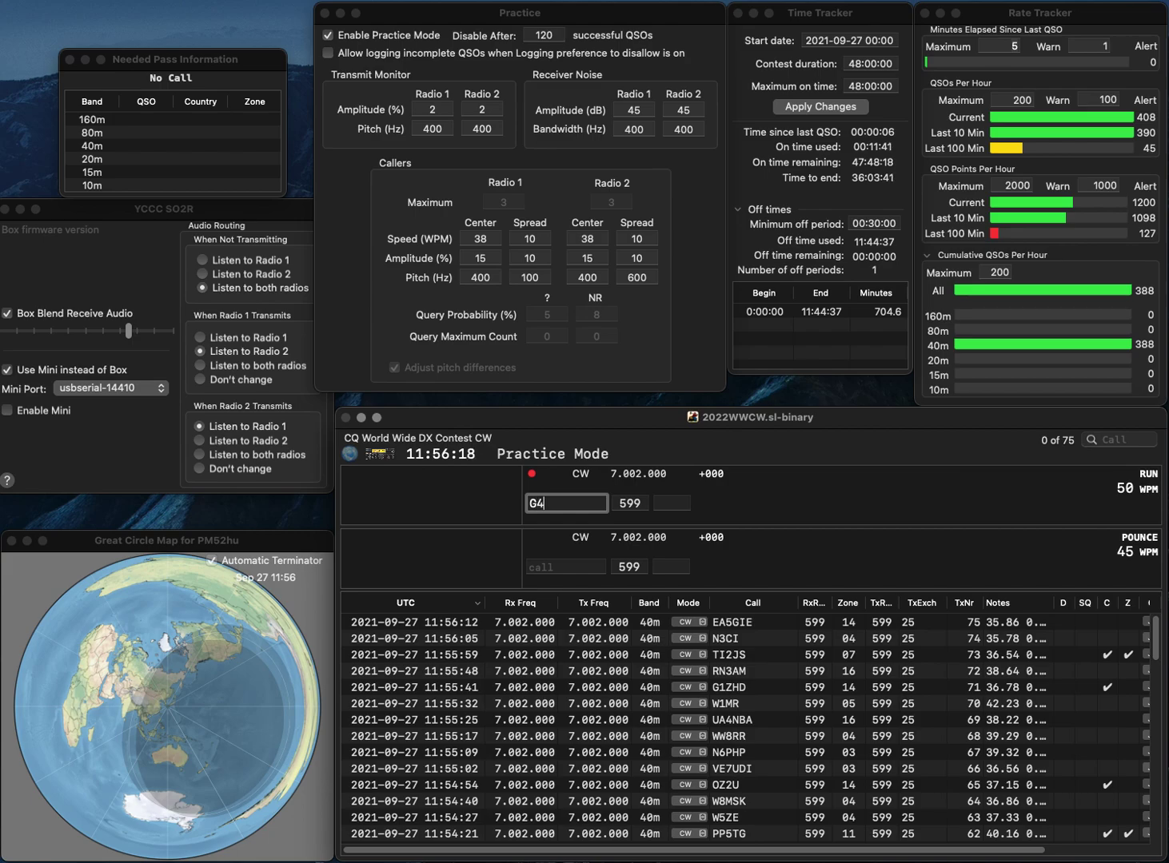
text(EBY)
key(space)
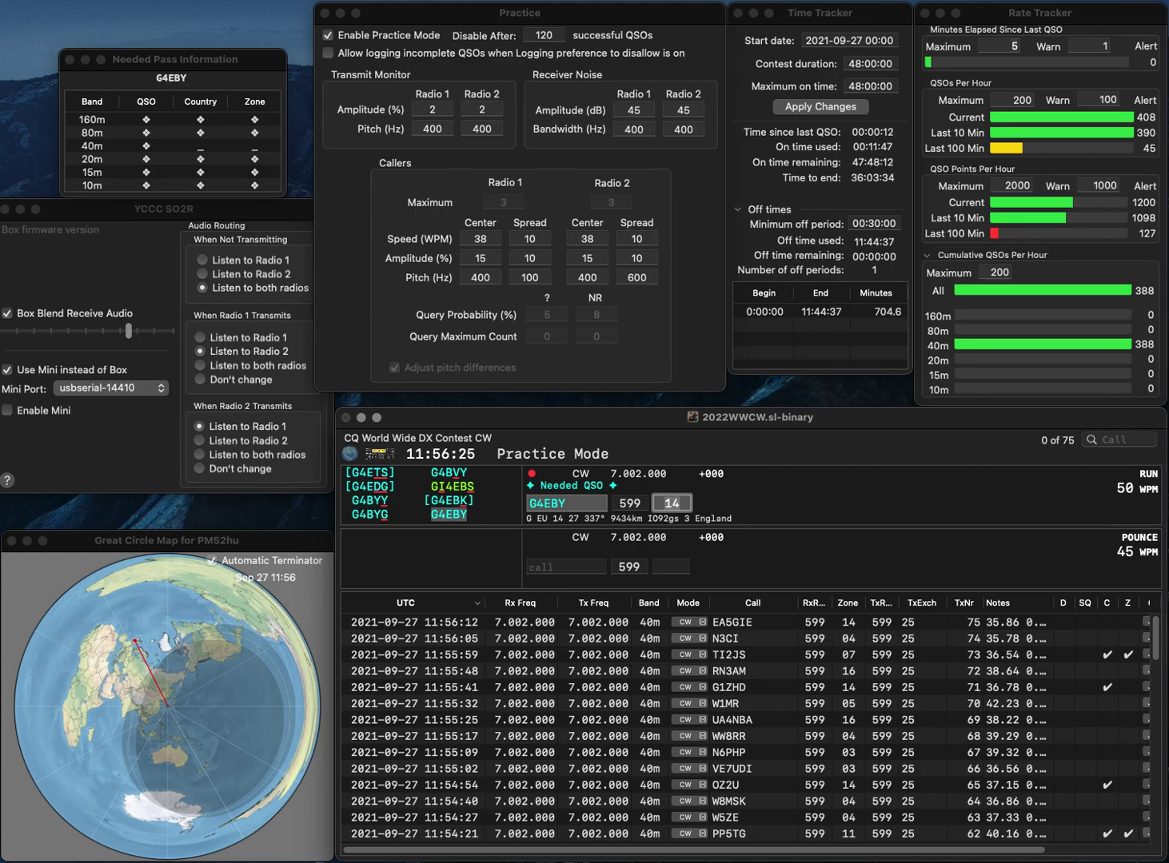
key(Return)
- Log practice contacts with KB1IKD in zone 05 and RX0L in zone 19, both with report 599
text(KB)
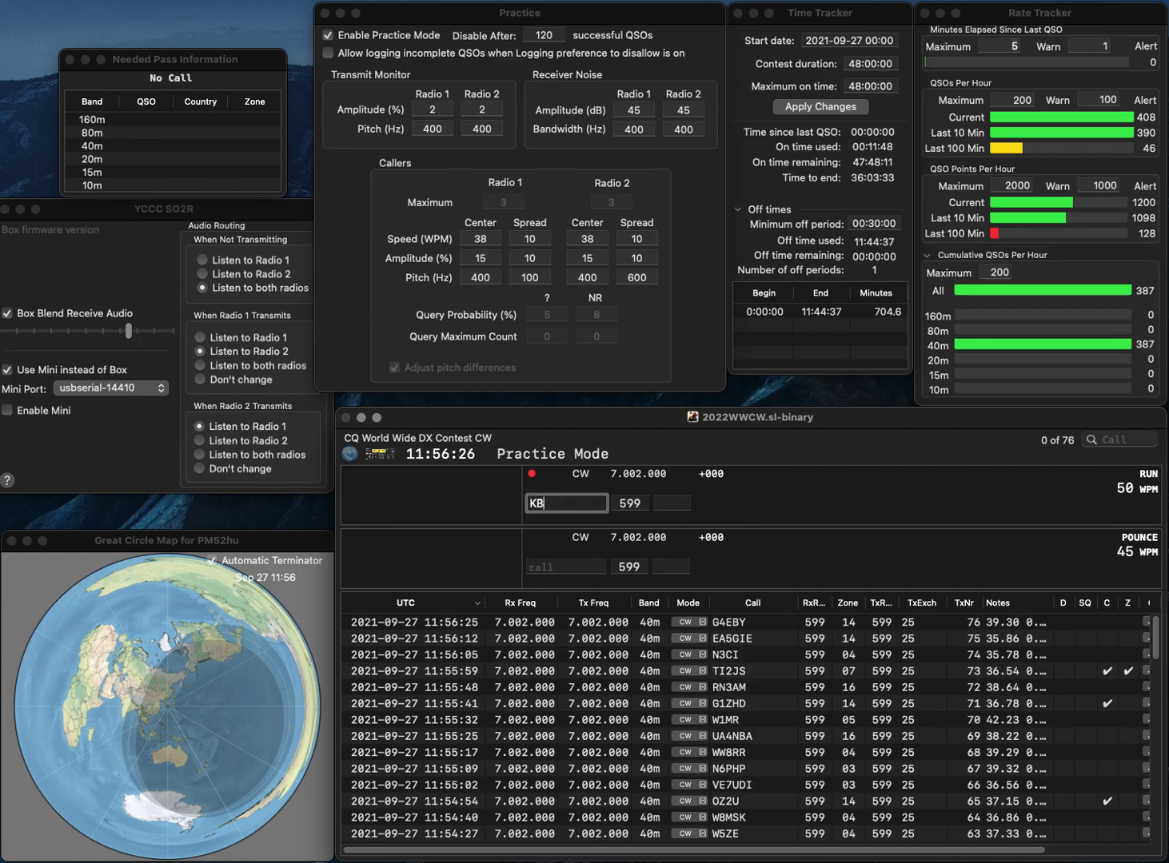
text(1IKD)
key(space)
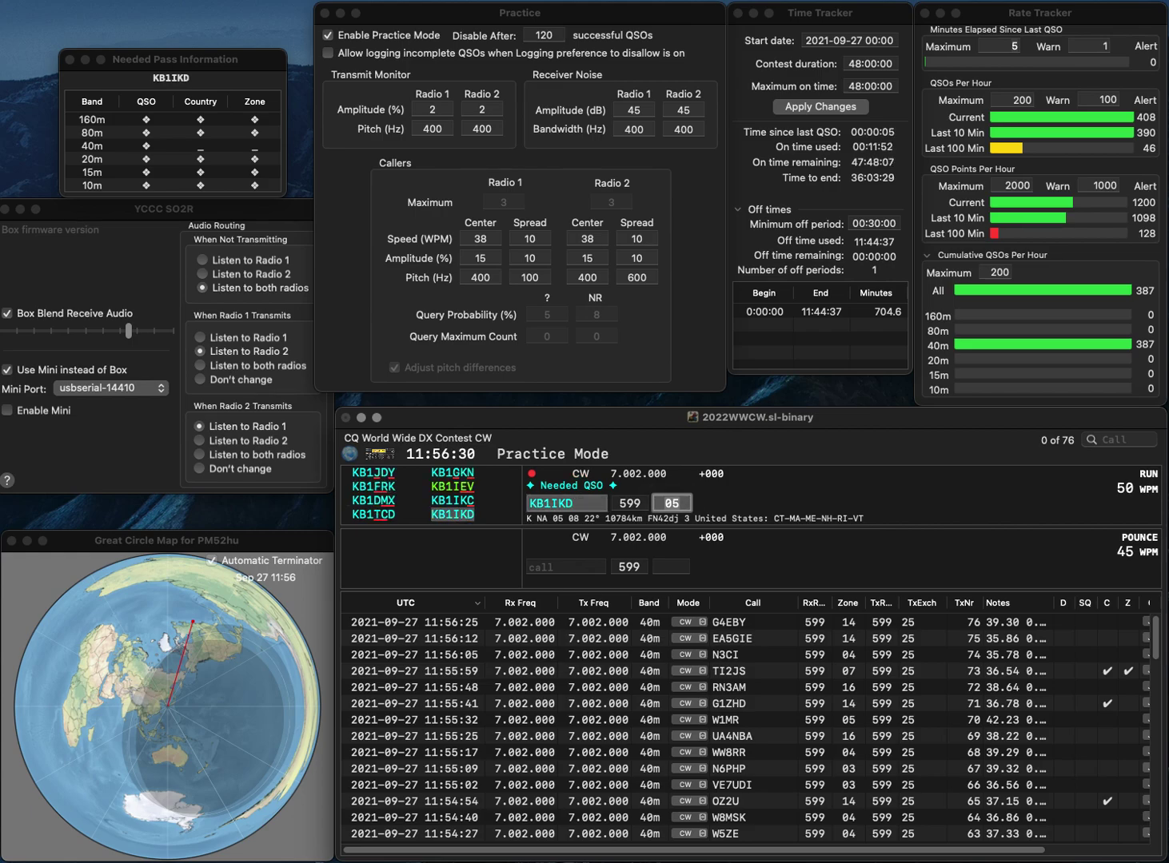
key(Return)
text(R)
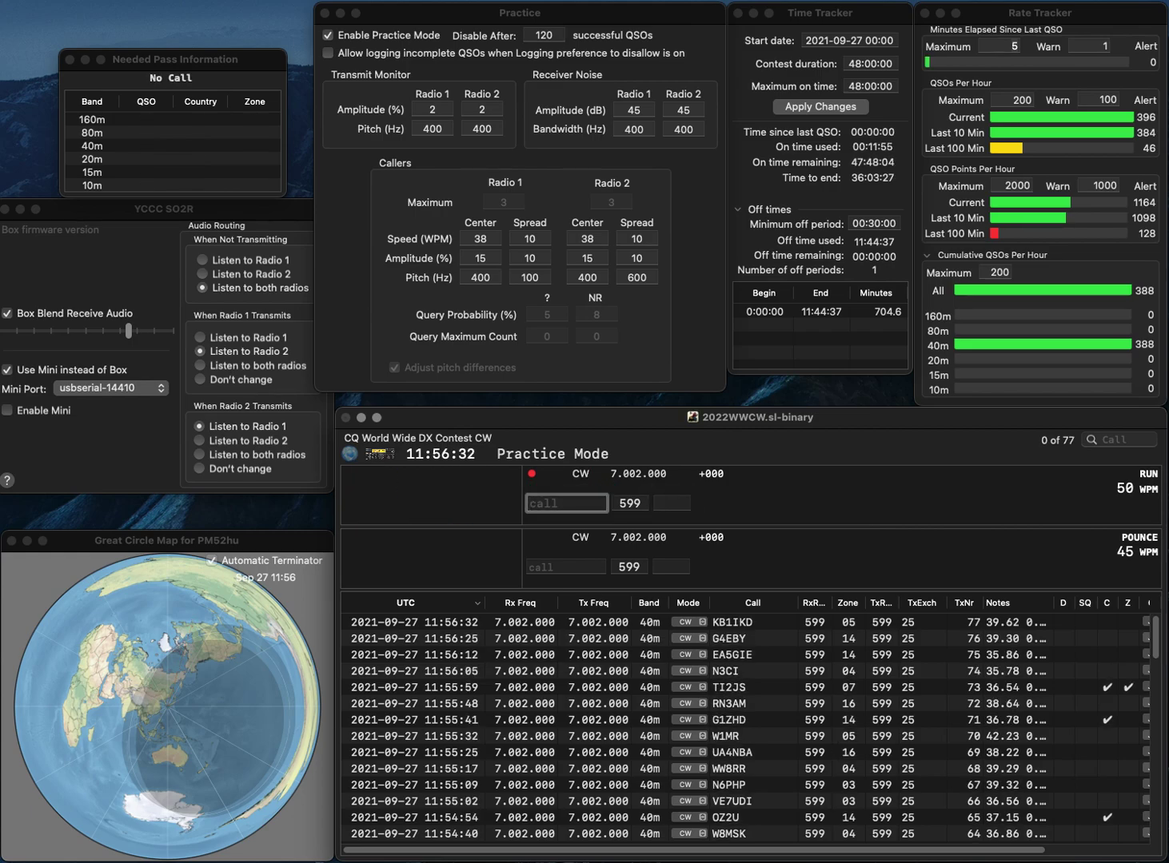
text(X0L)
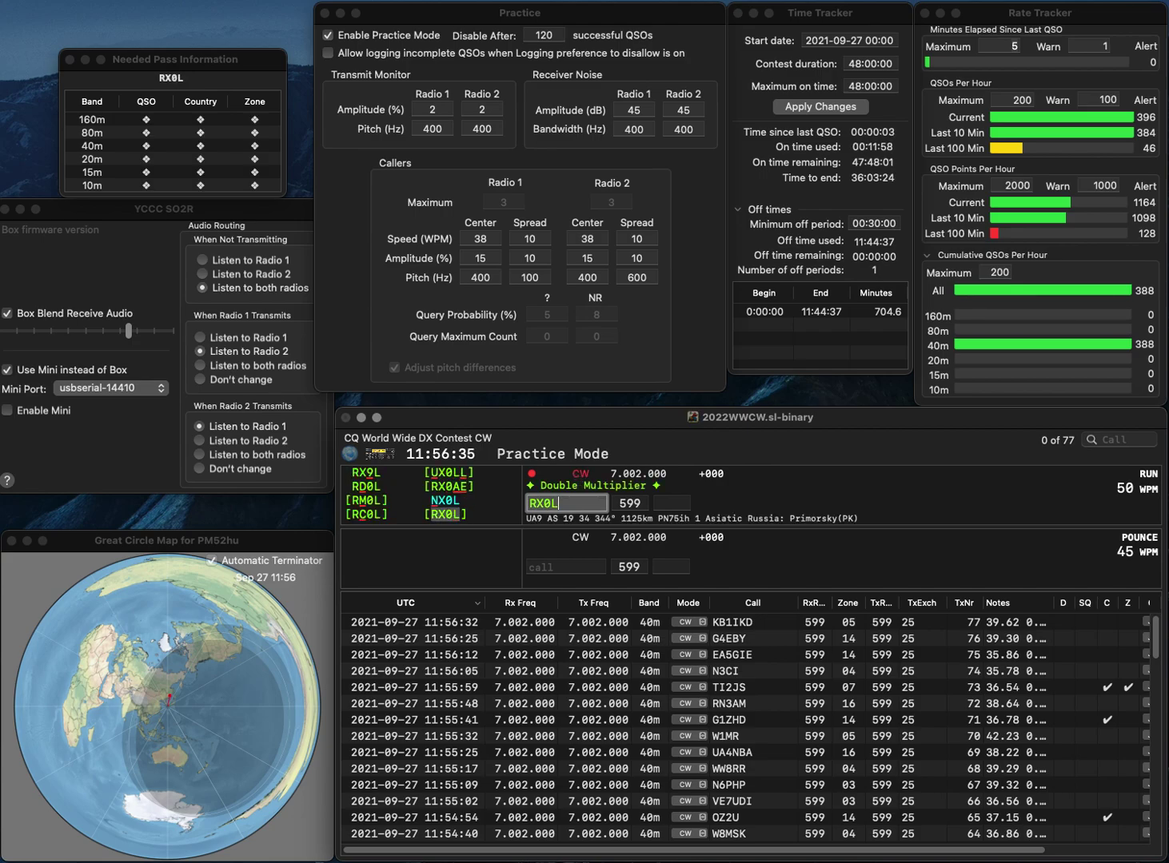
key(Tab)
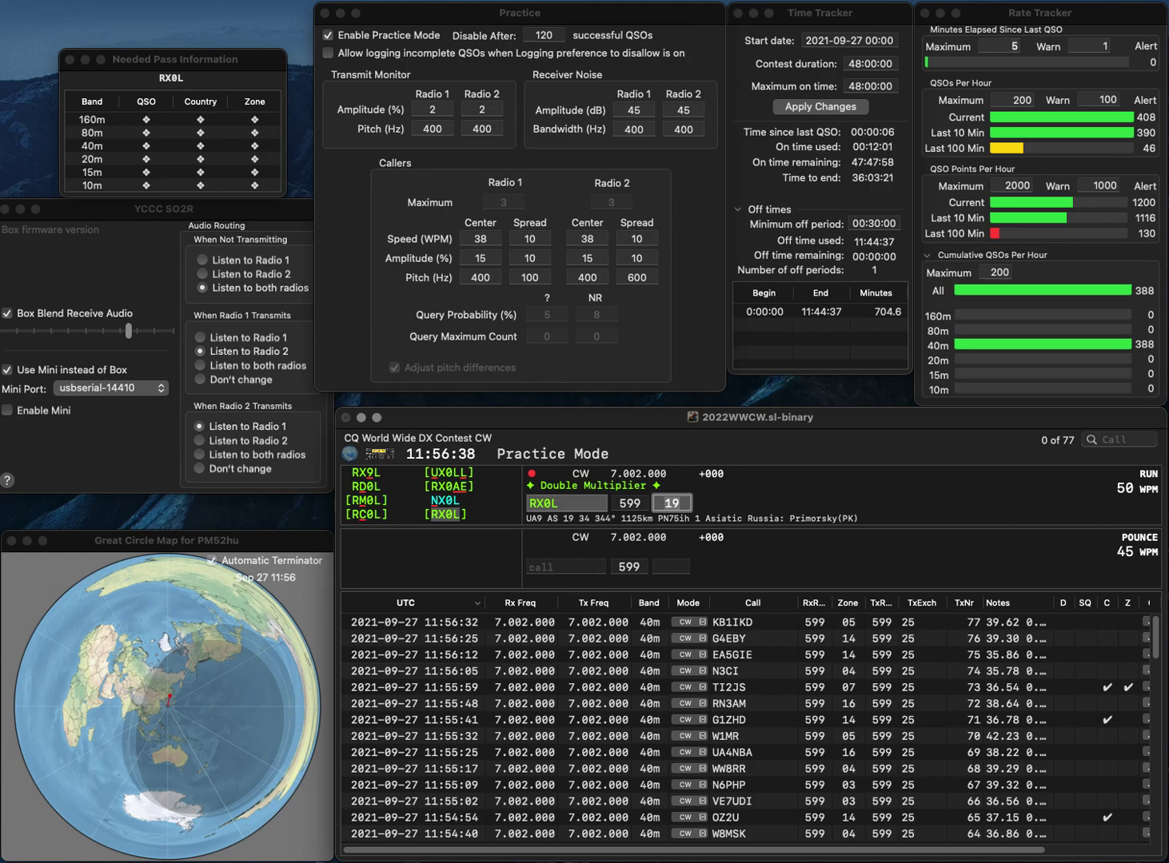
key(Return)
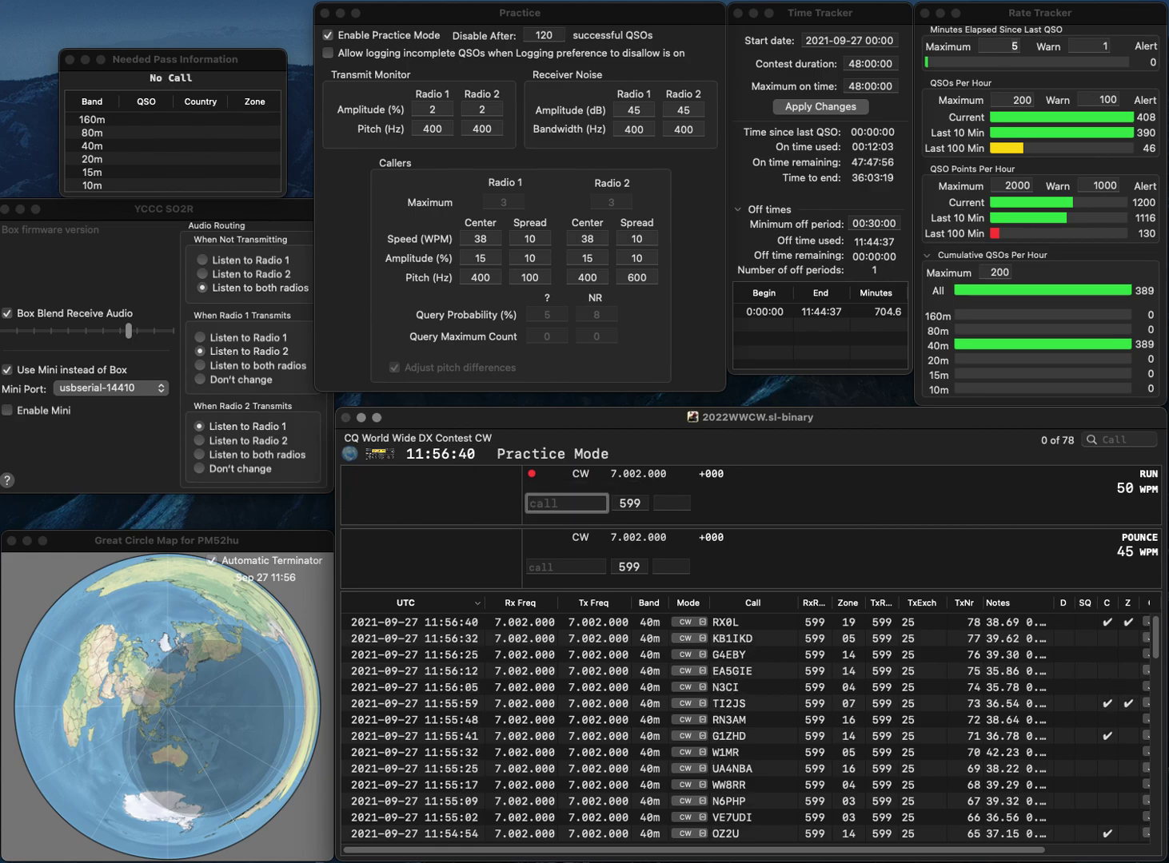
text(NSL)
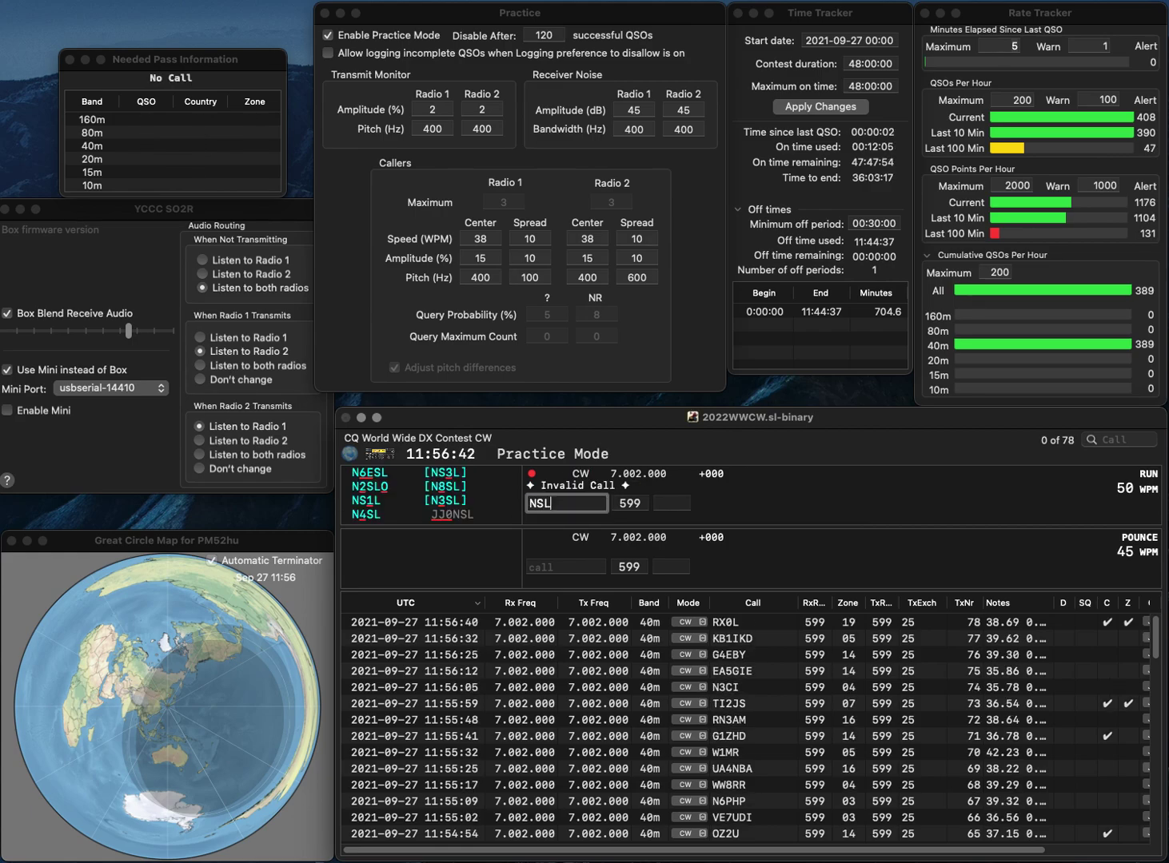
key(BackSpace)
text(S3L)
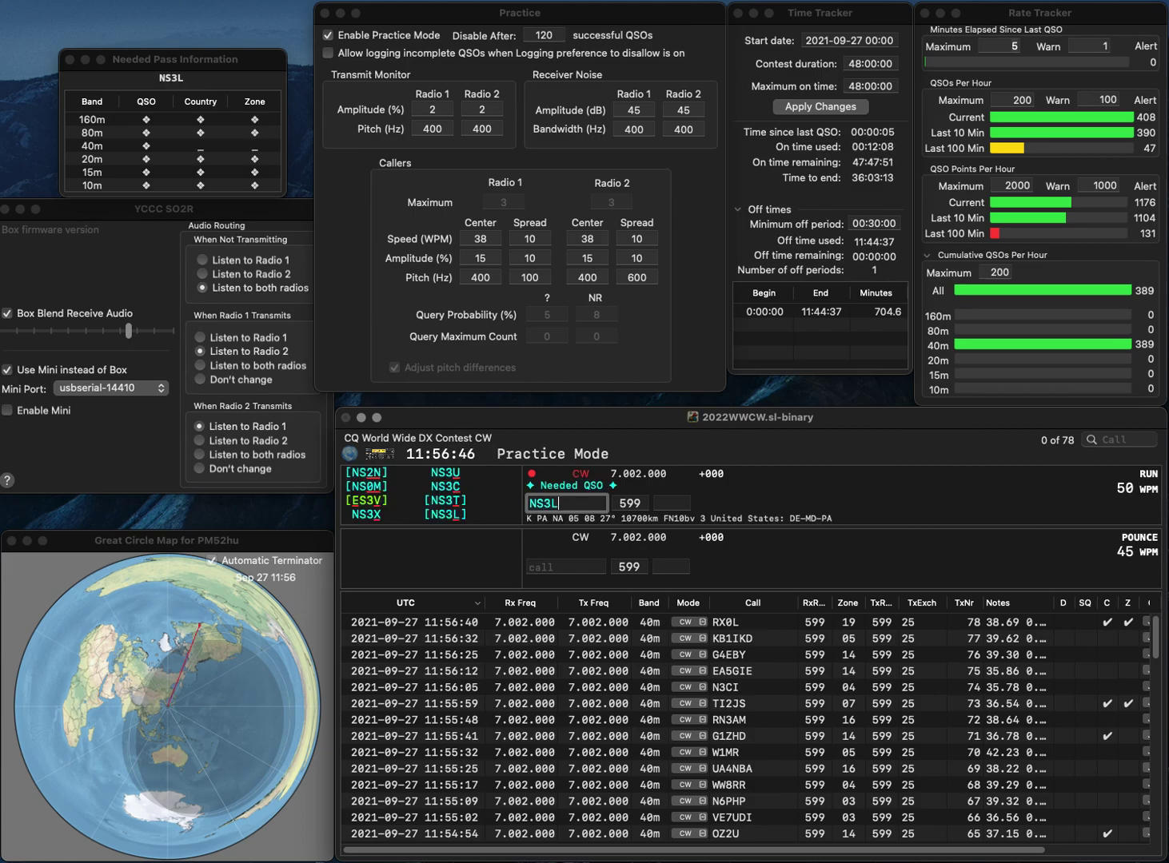
key(space)
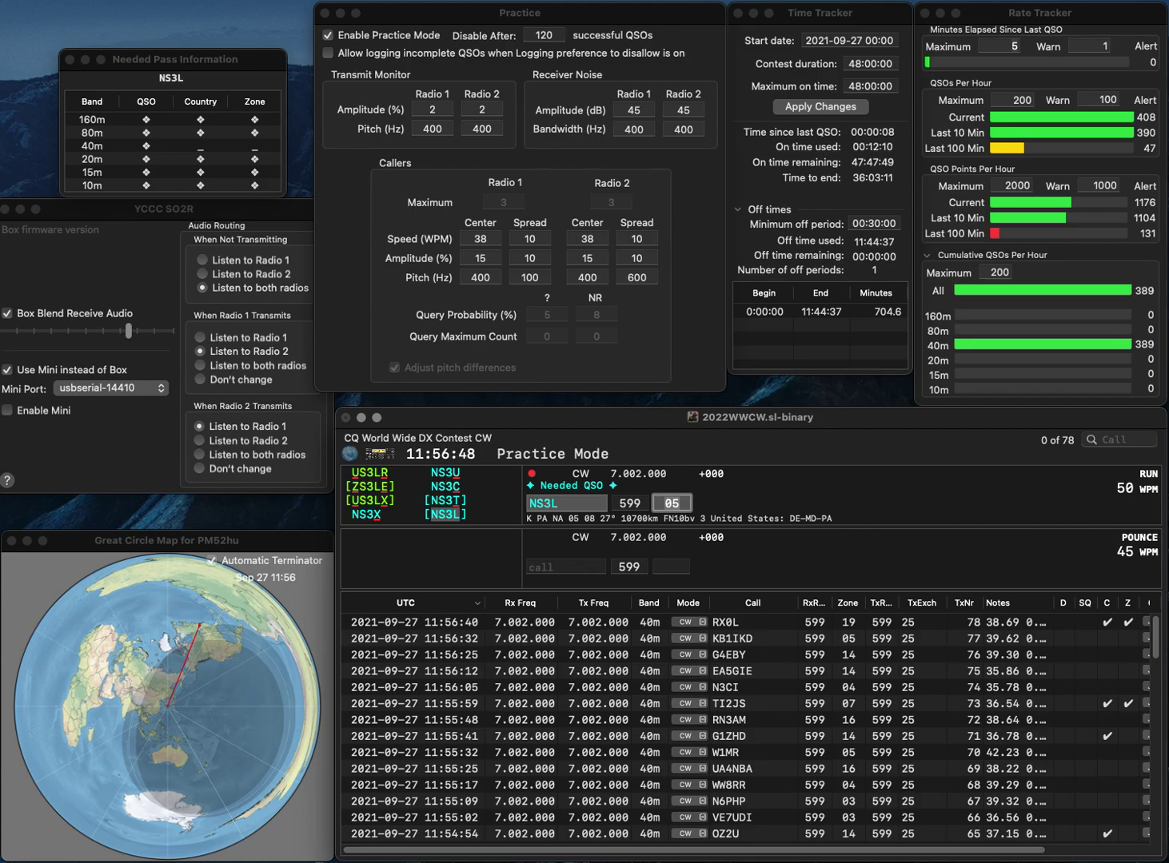
key(Return)
text(CBG)
key(Return)
key(Home)
key(Delete)
text(KB)
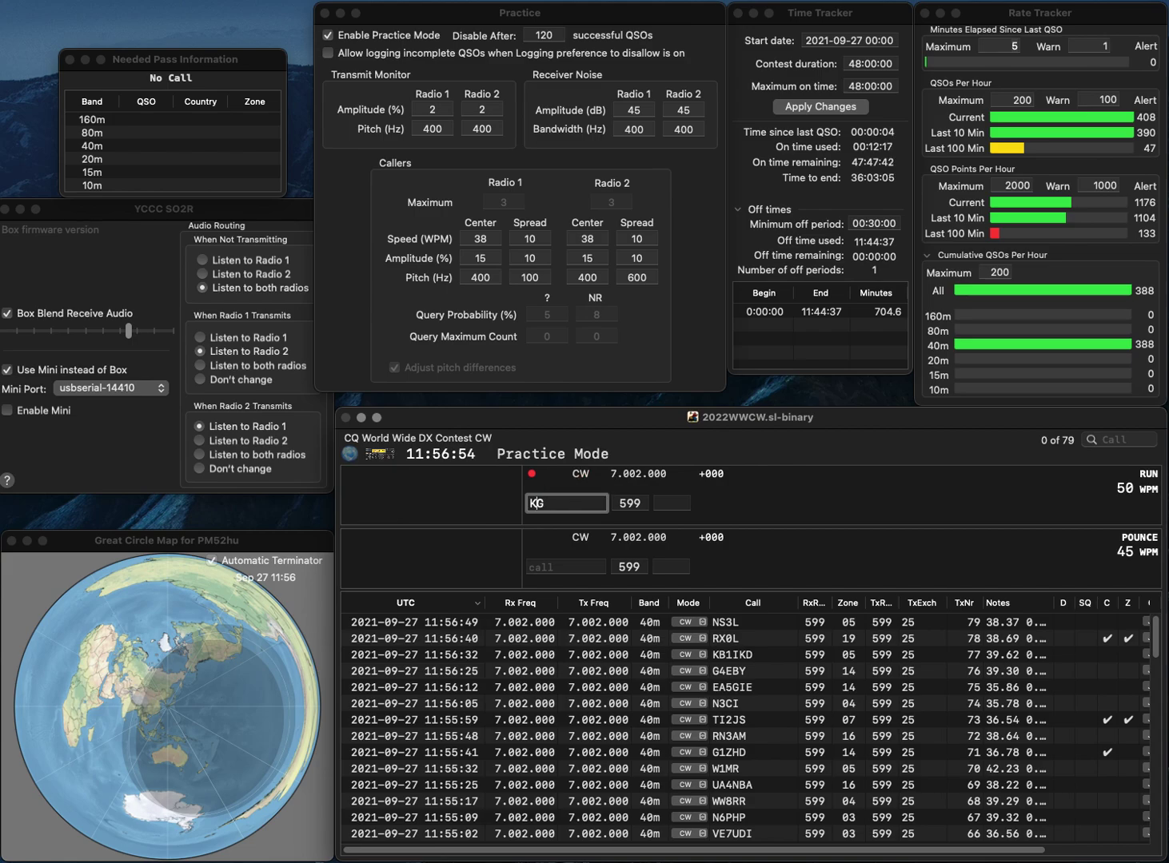
text(4C)
key(Return)
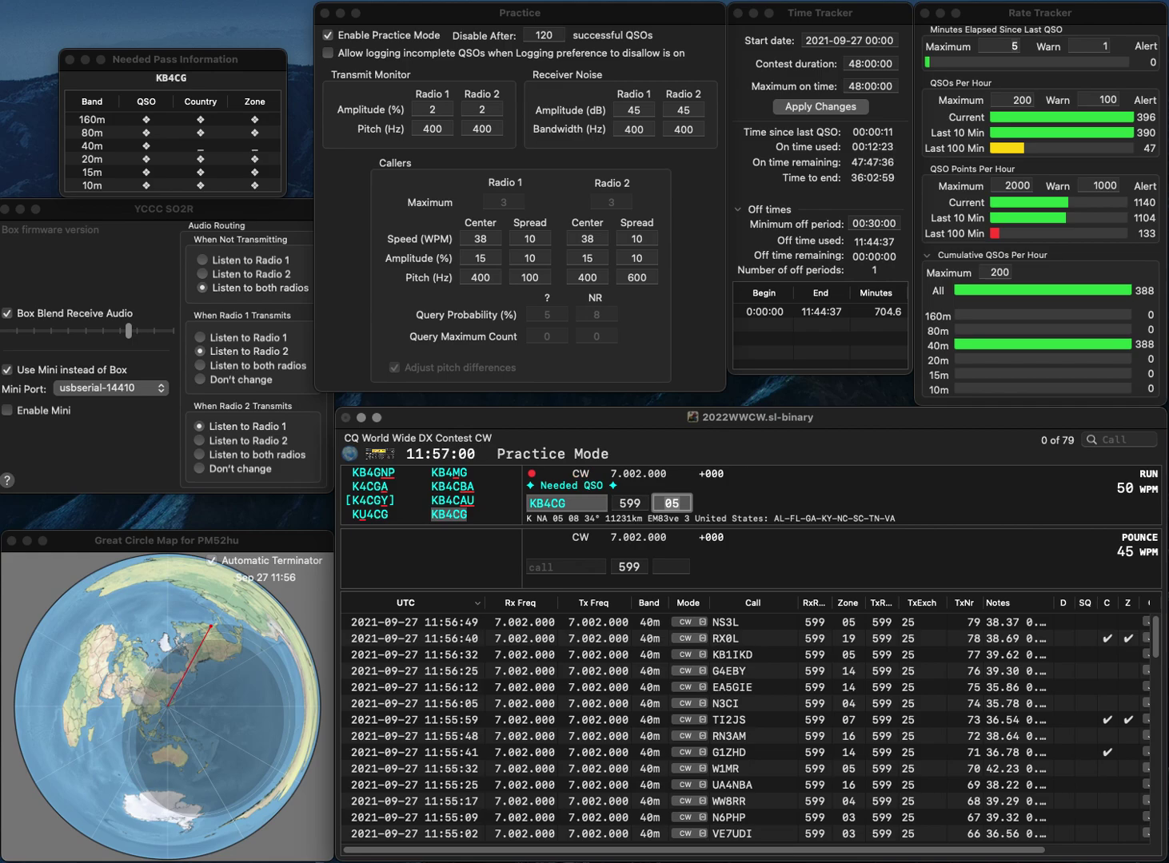
key(Return)
text(KW2E)
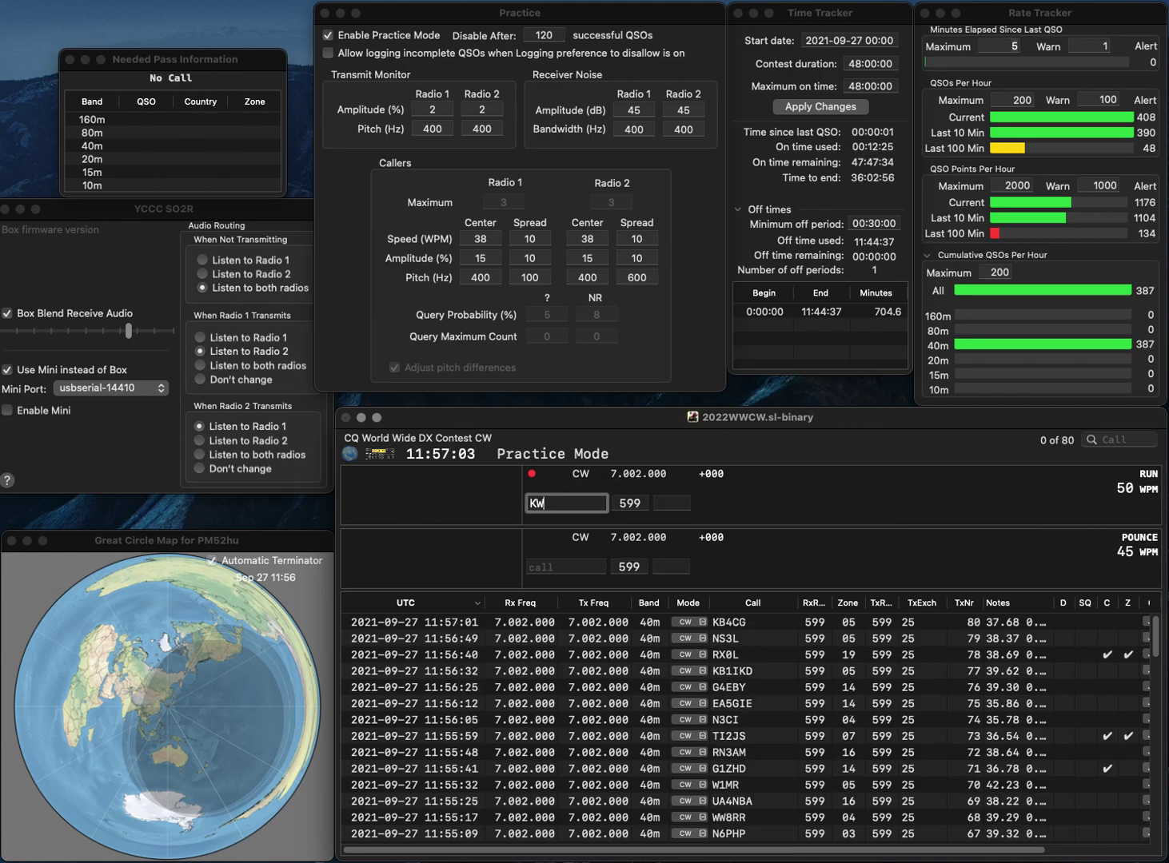
key(space)
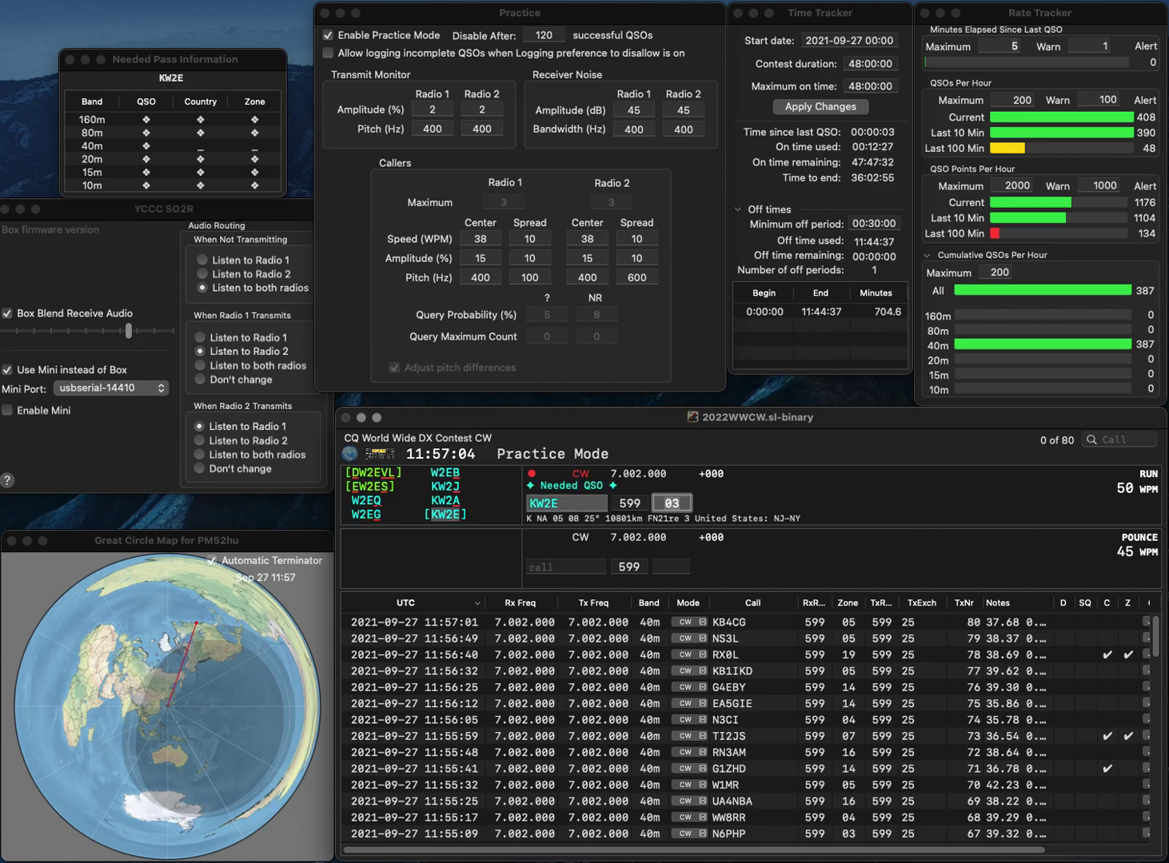
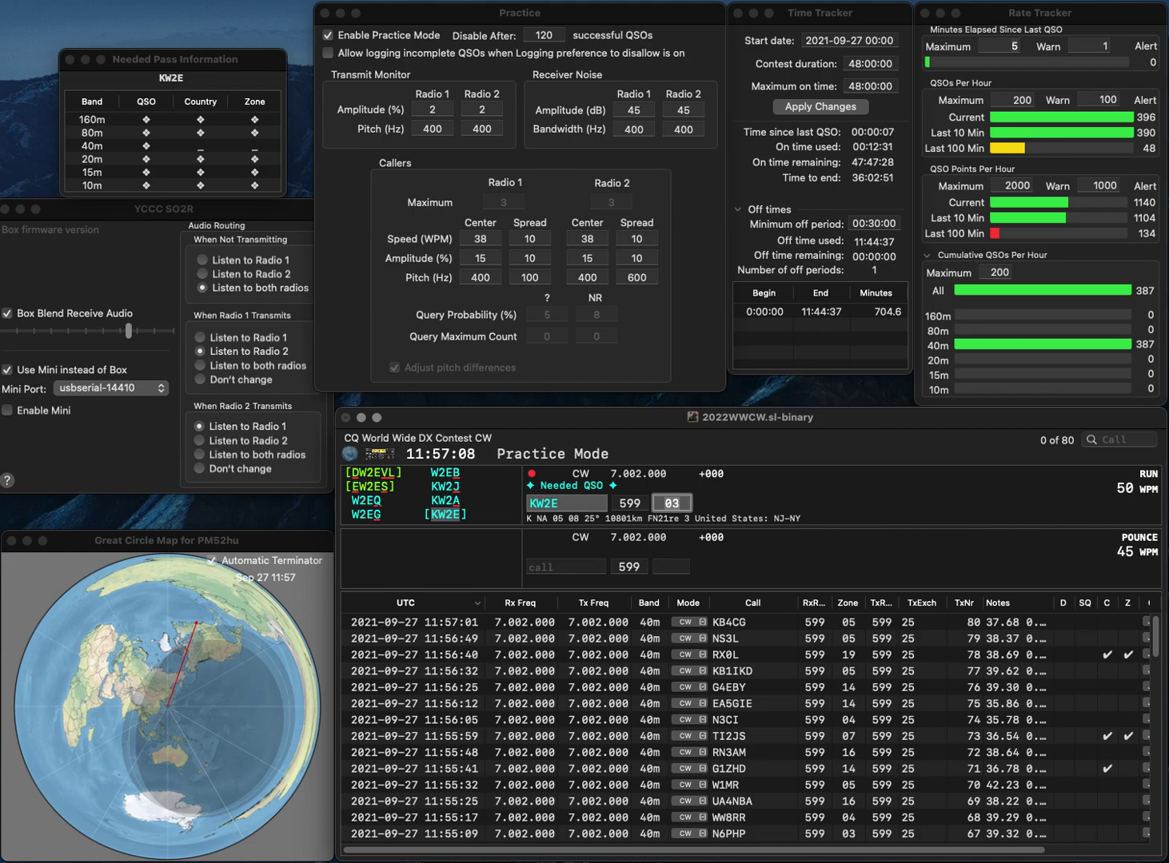
key(Return)
text(N5)
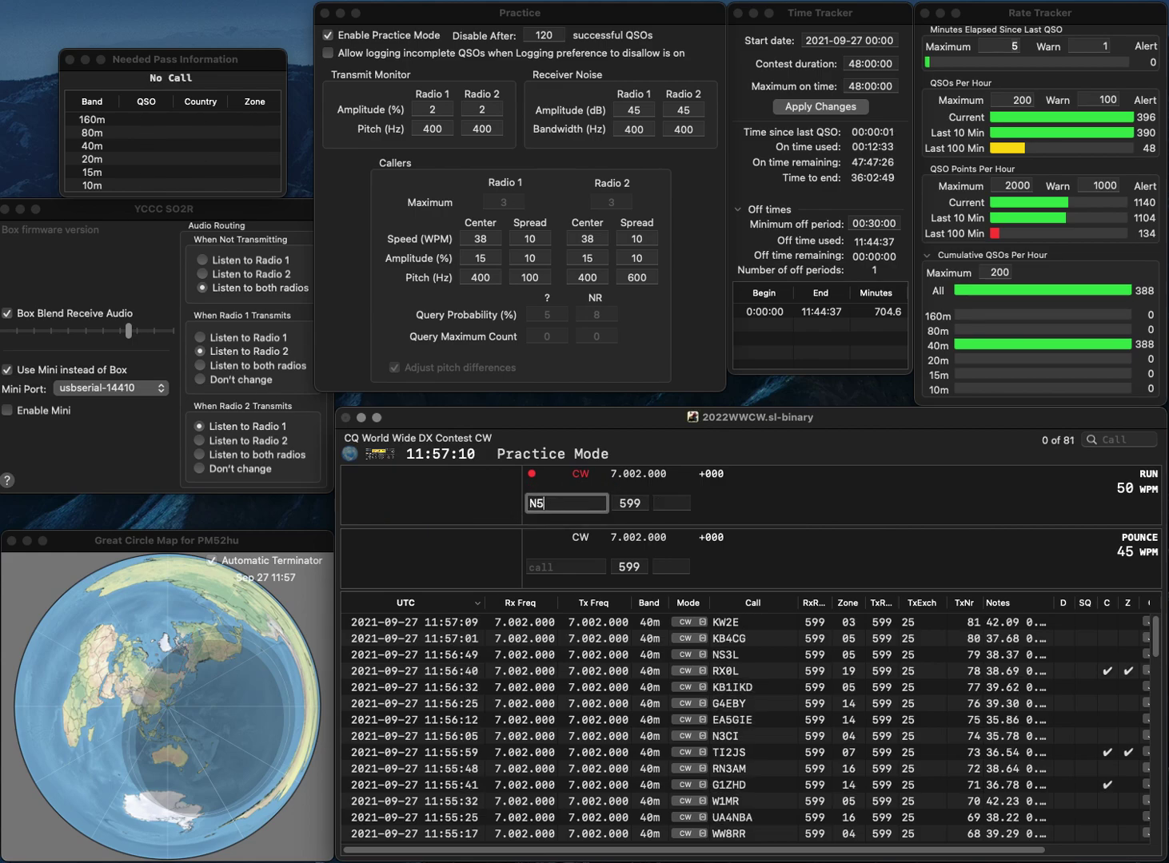
text(KM)
key(space)
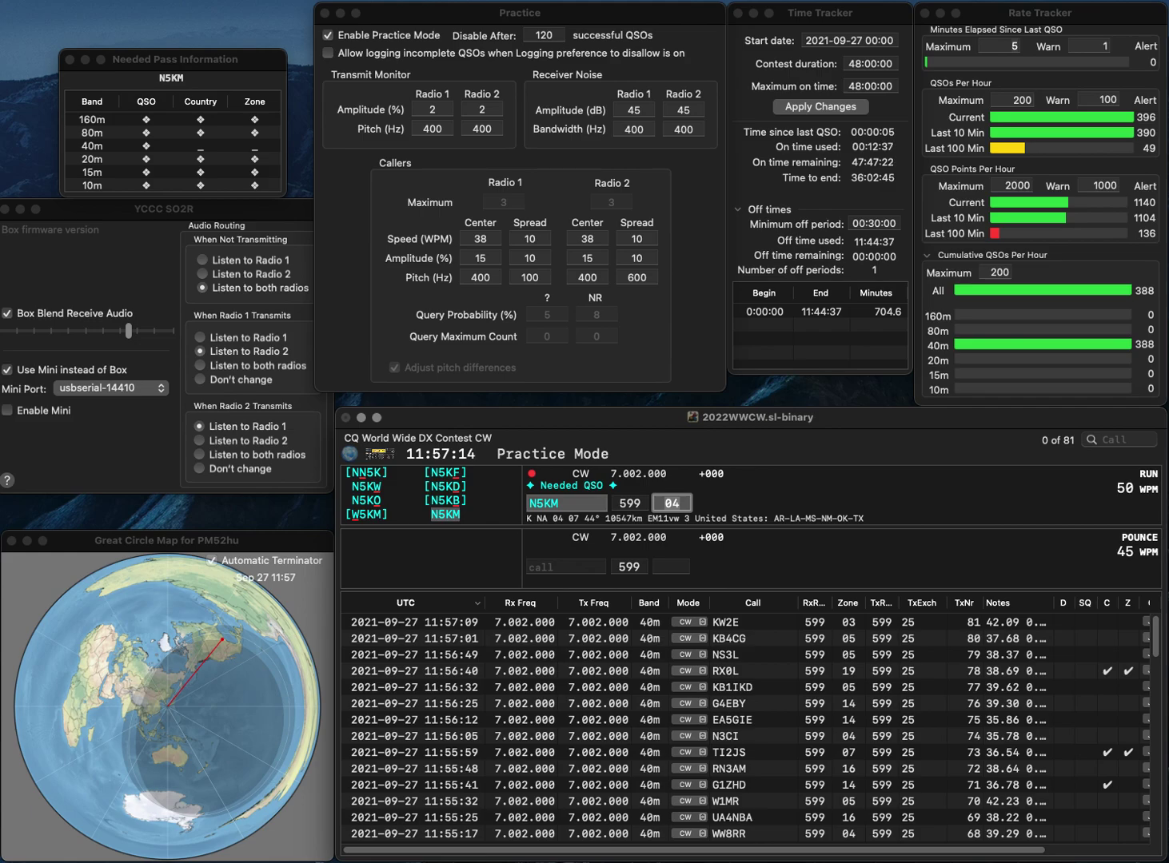
key(Return)
text(DP5CR)
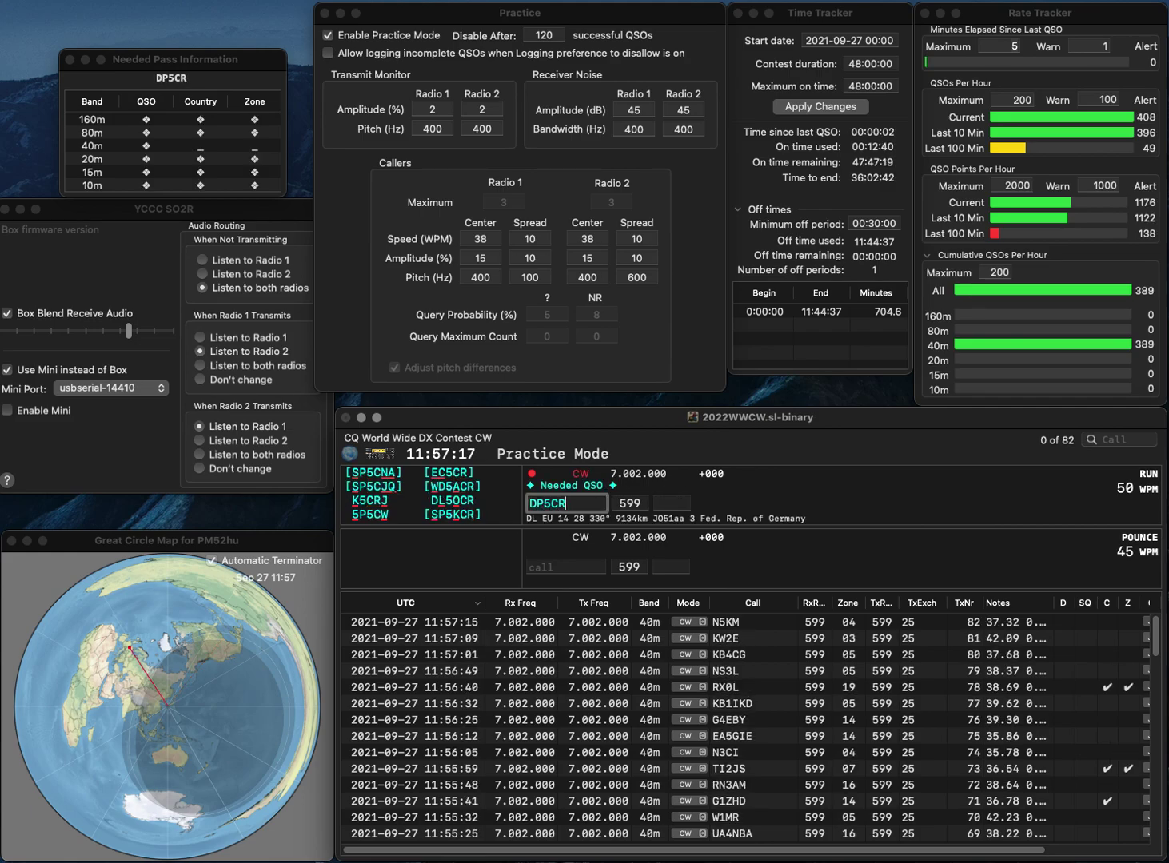
key(BackSpace)
text(L)
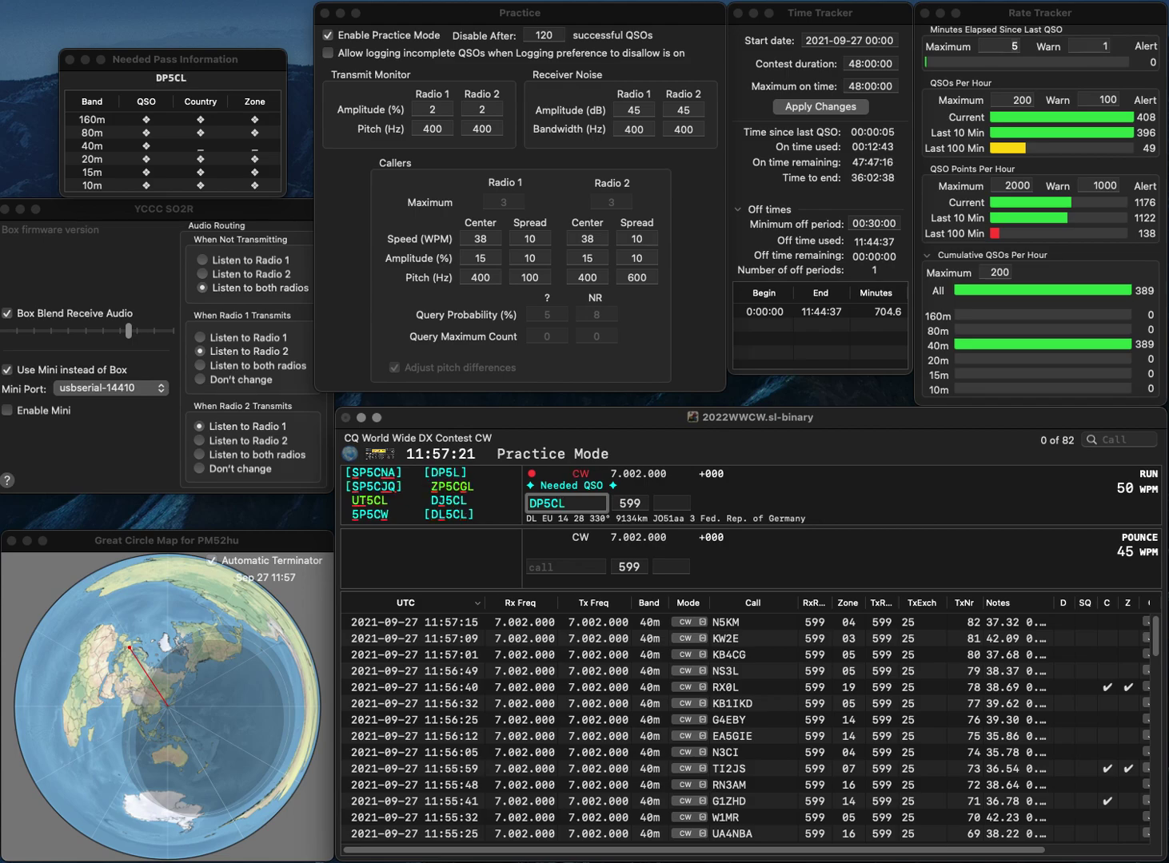
click(545, 504)
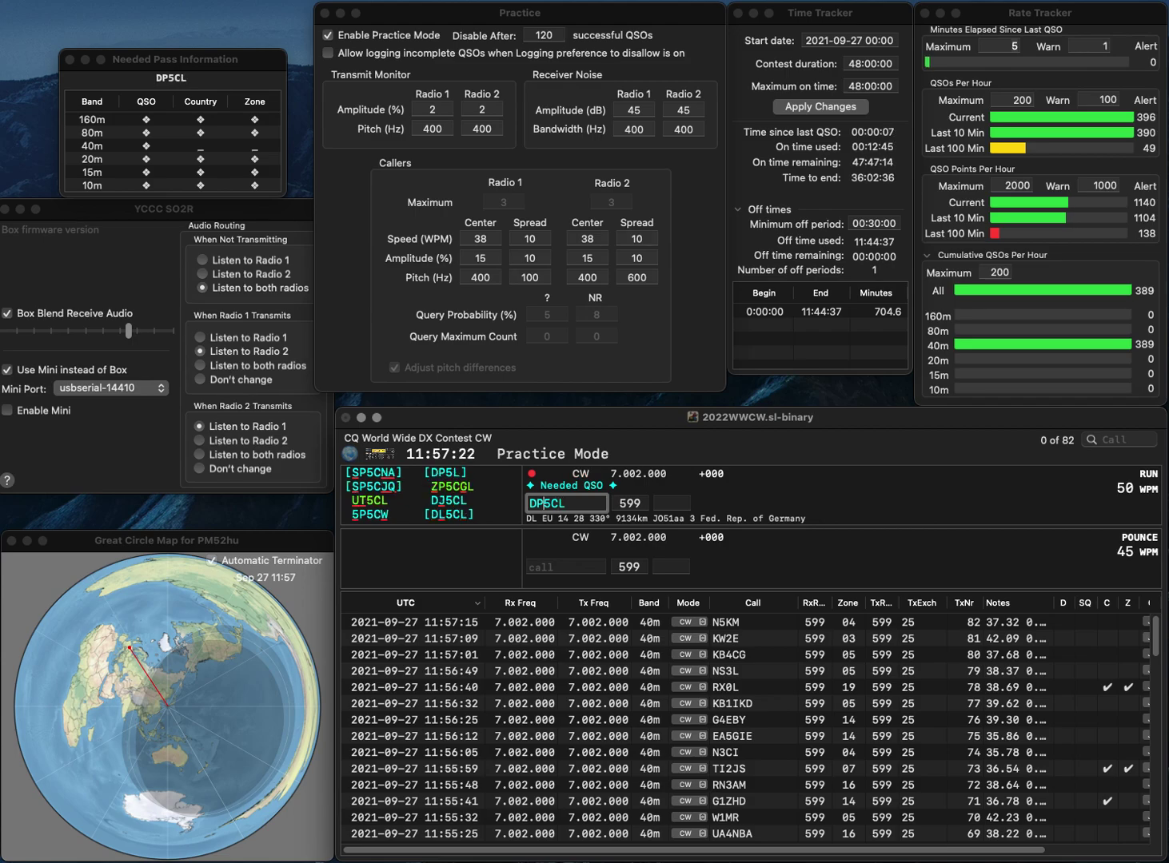
key(BackSpace)
text(L)
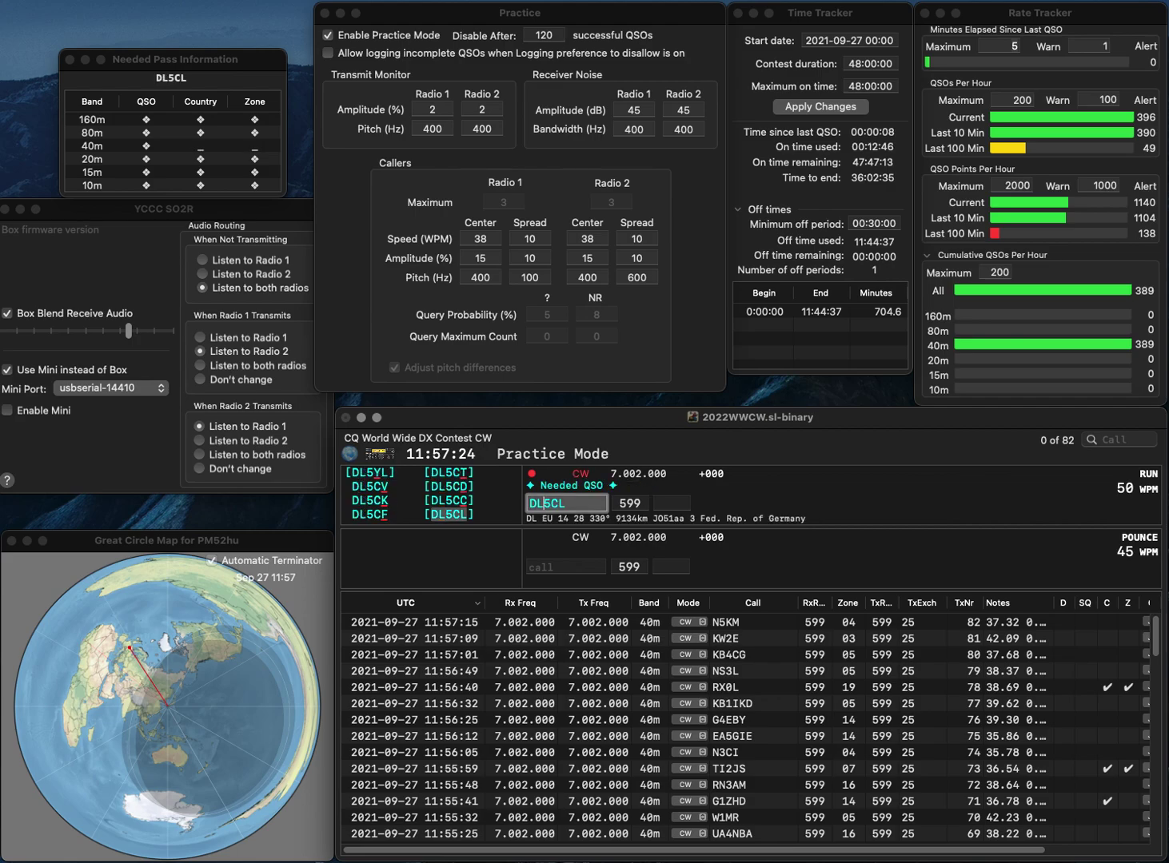
key(Tab)
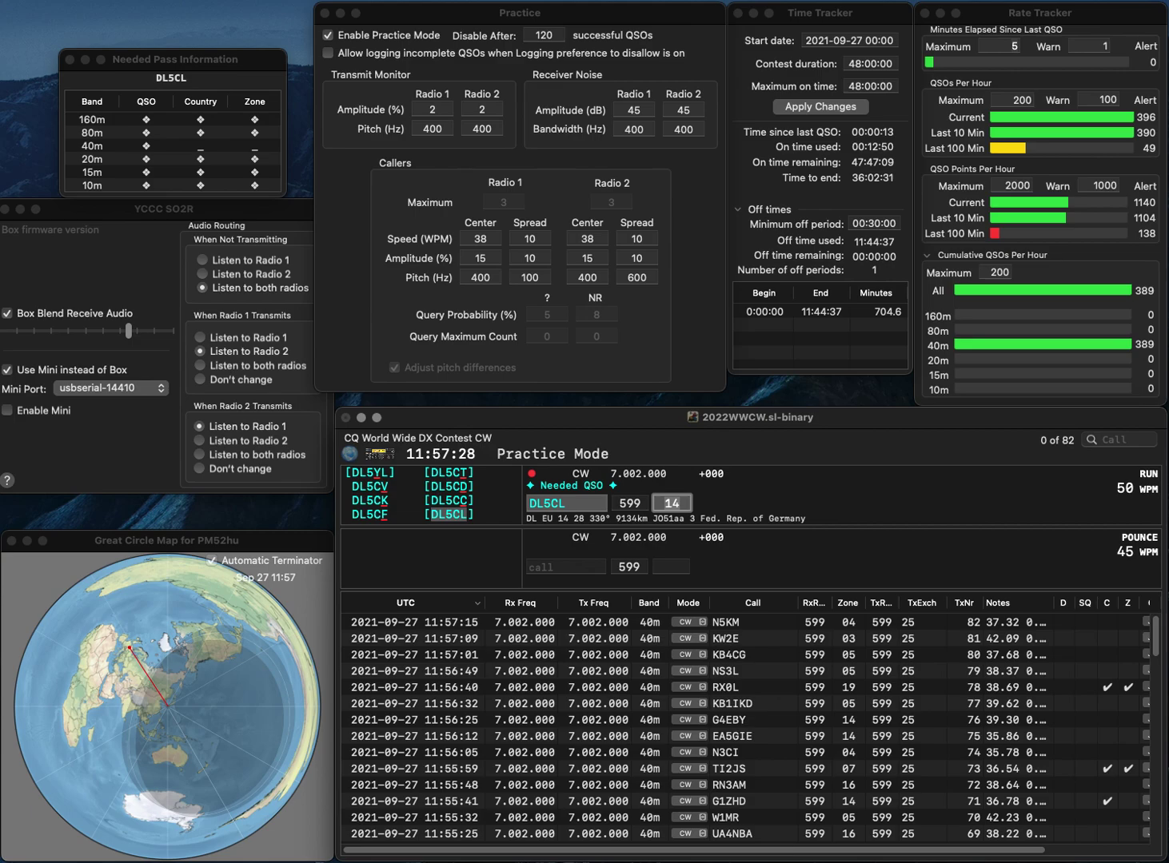
key(Return)
text(JA1W)
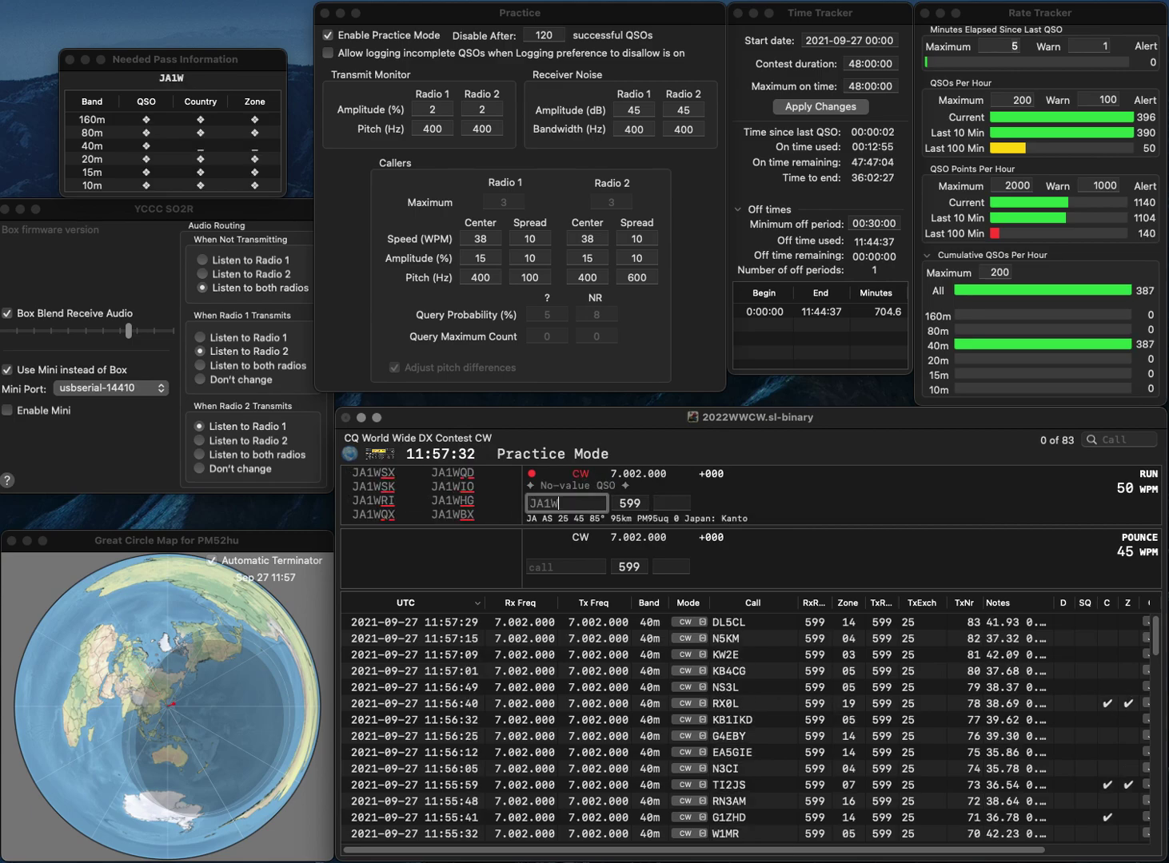
text(WE)
key(Return)
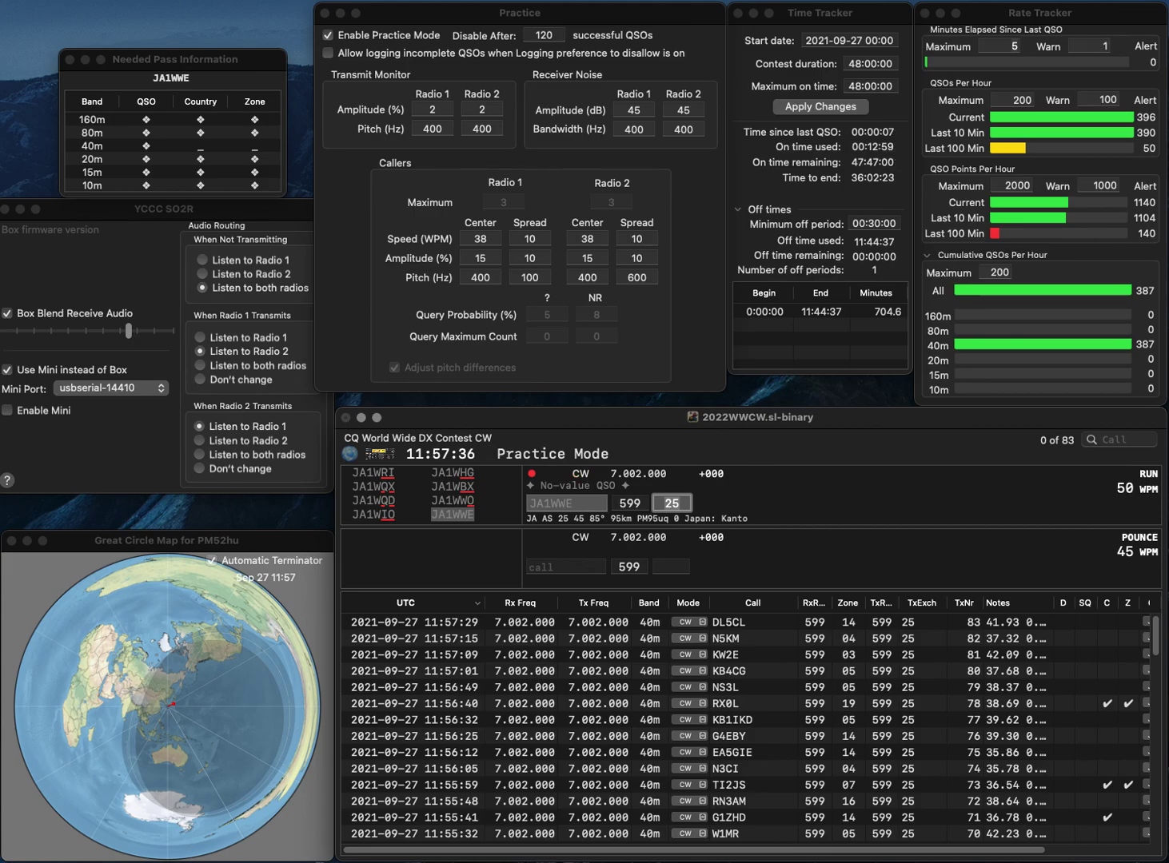
key(Return)
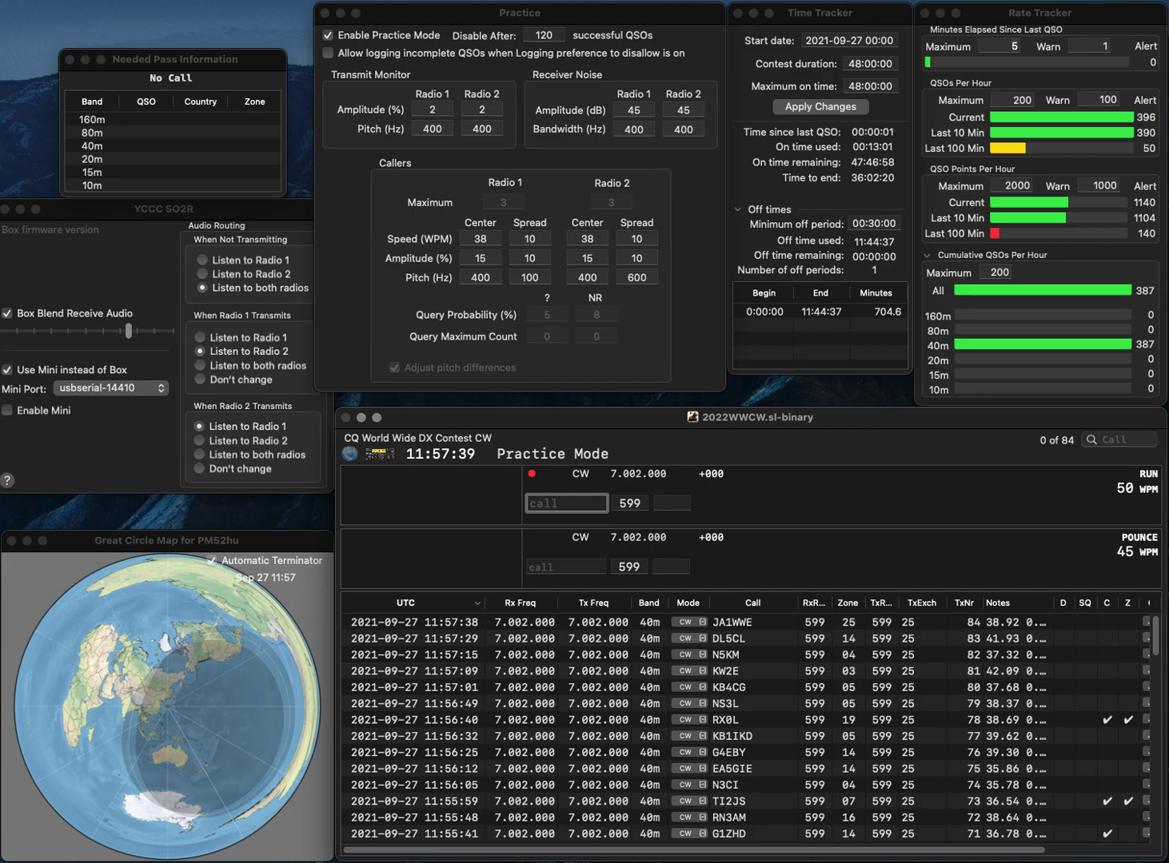
text(JA1UKF)
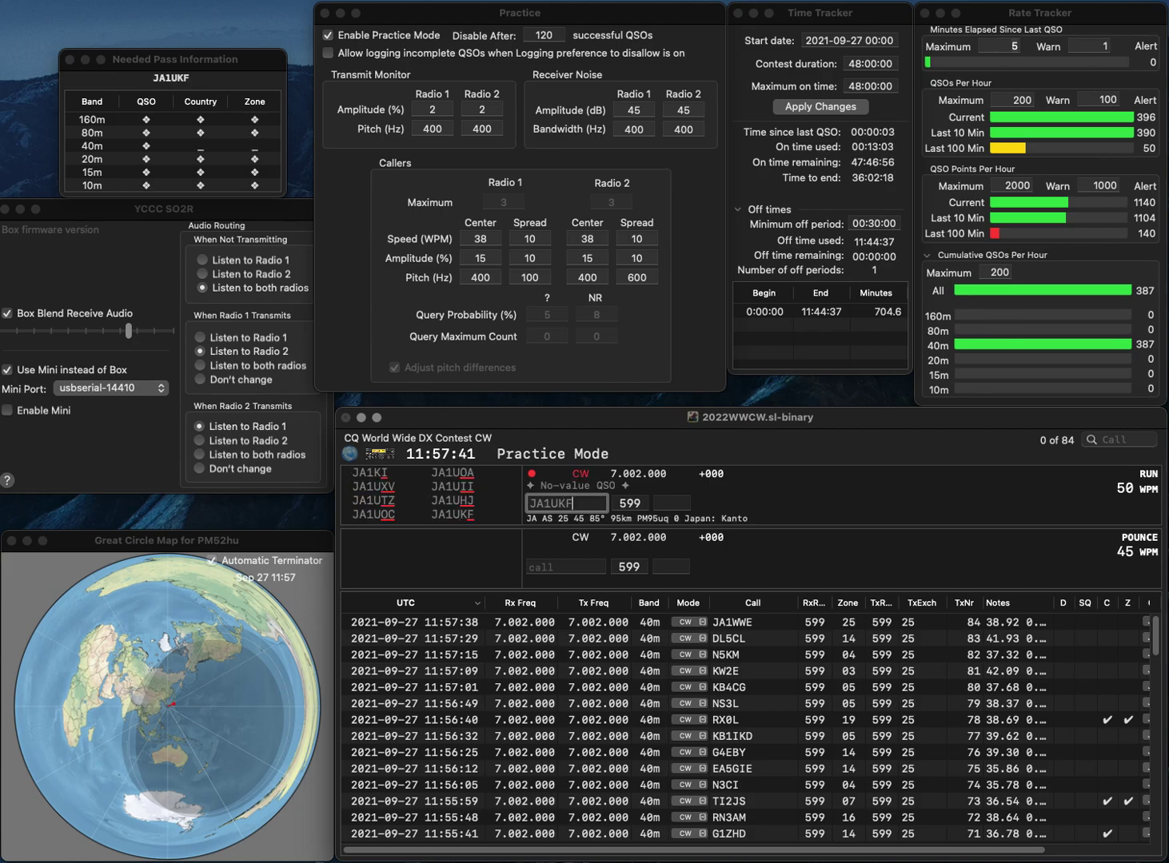
key(space)
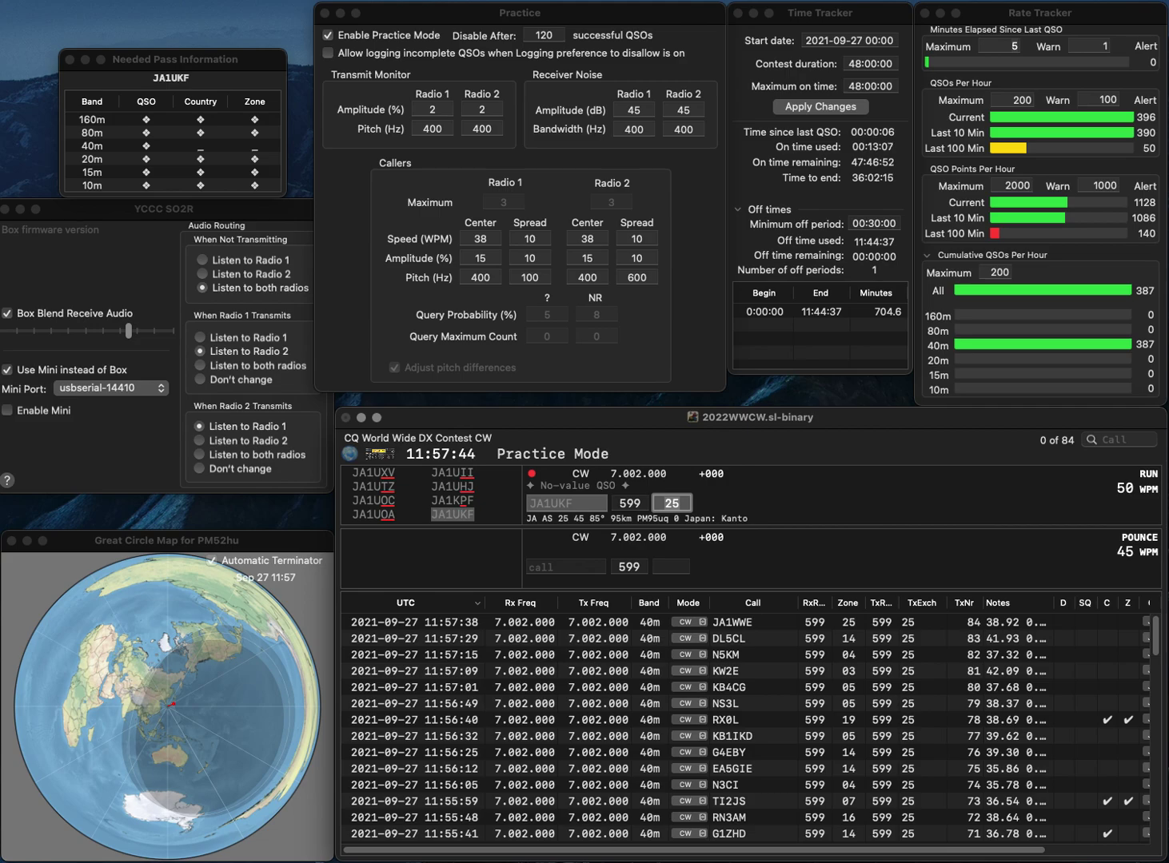
key(Return)
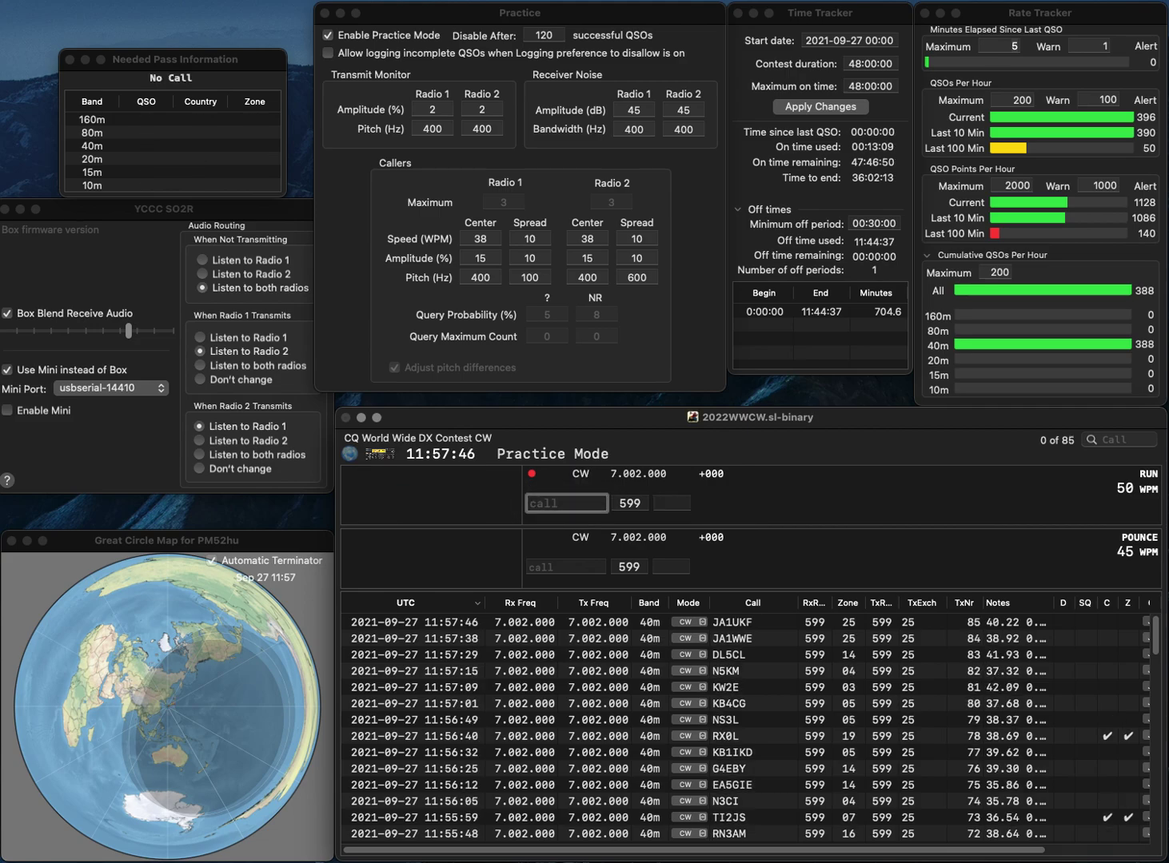
text(OK)
text(7AZ)
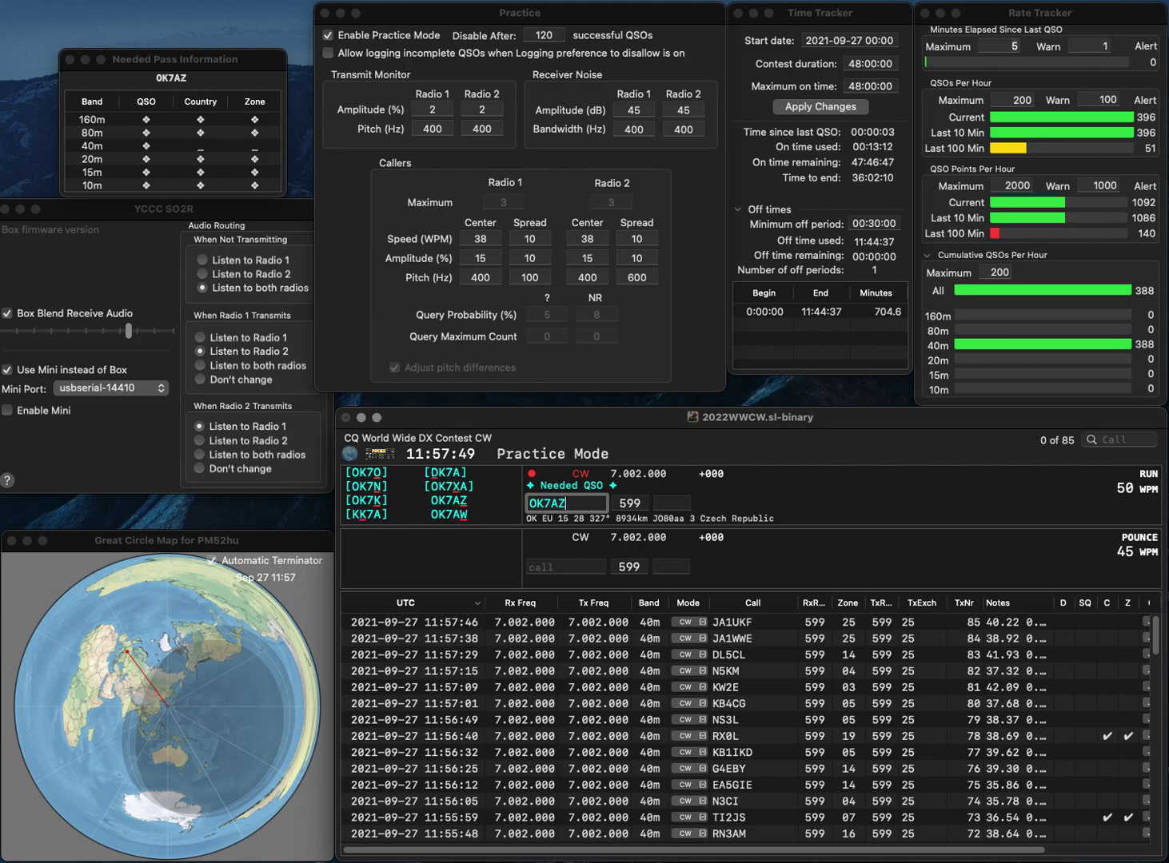
key(Return)
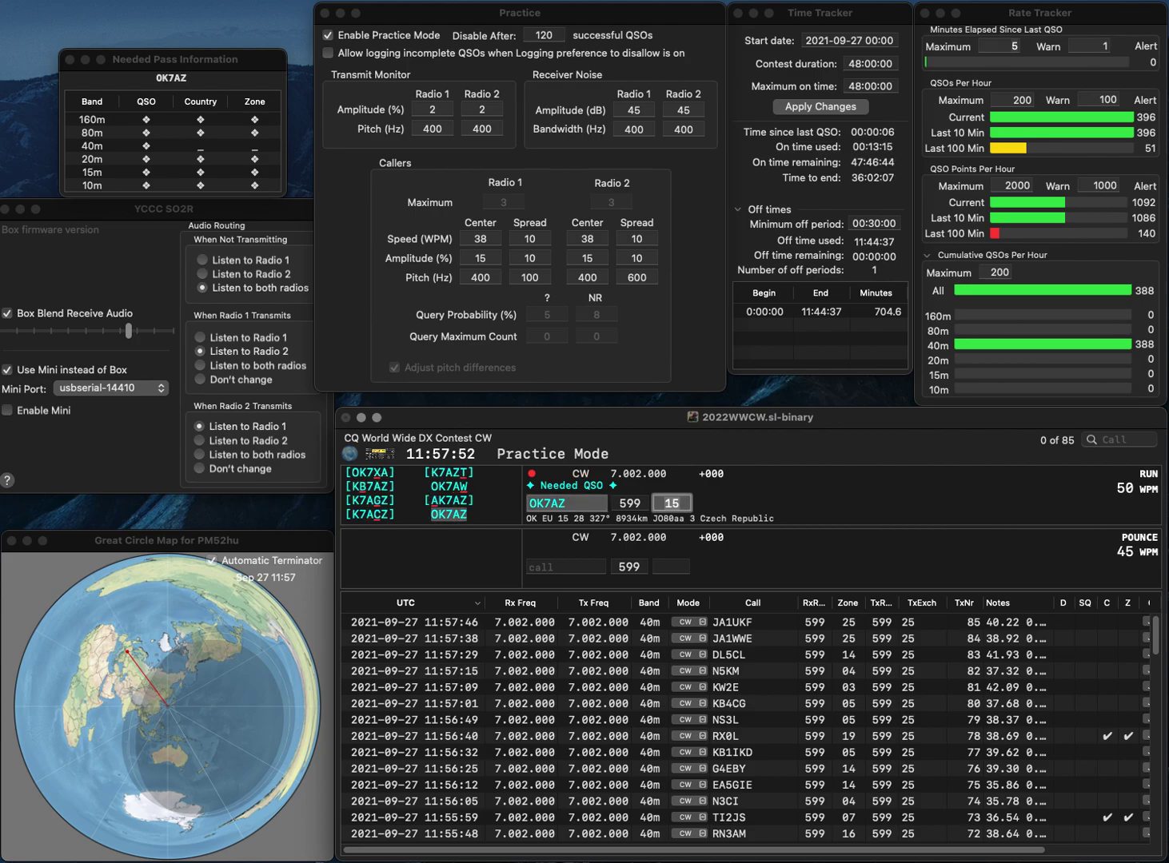
key(Return)
text(KX2T)
key(space)
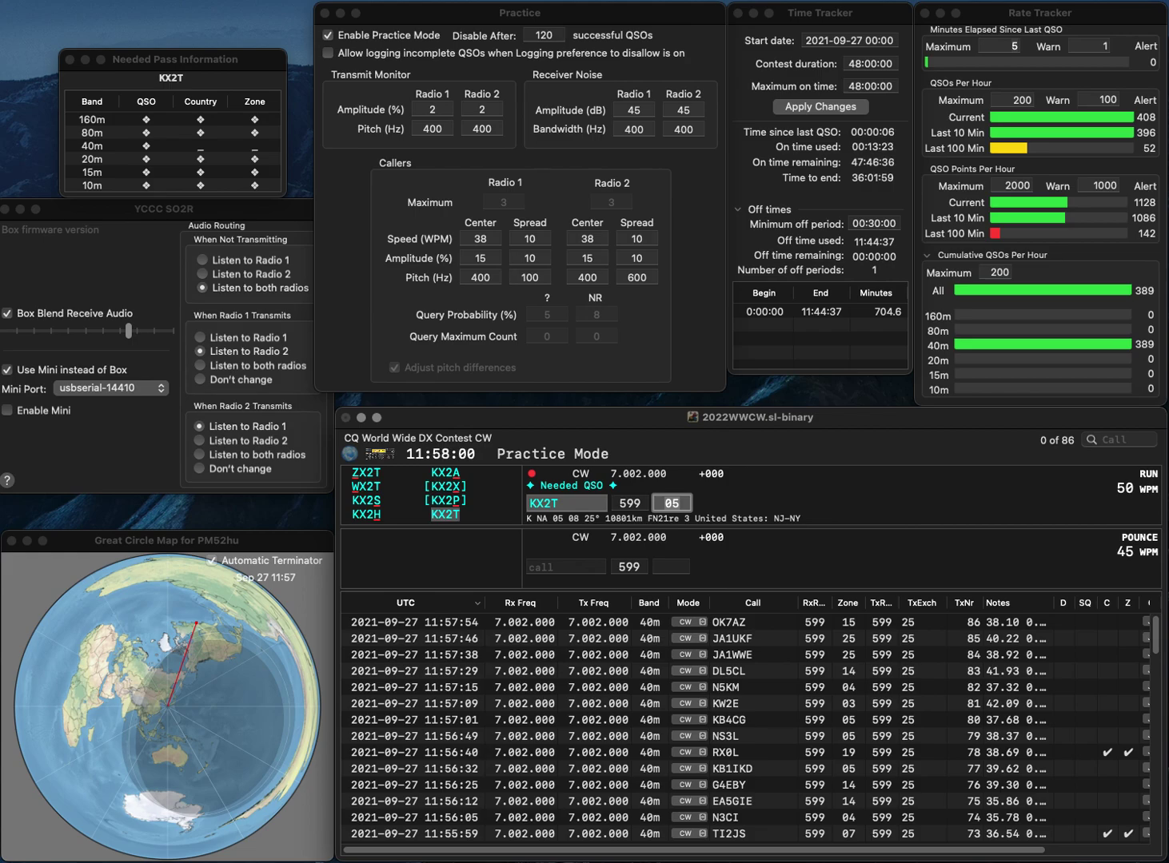
key(Return)
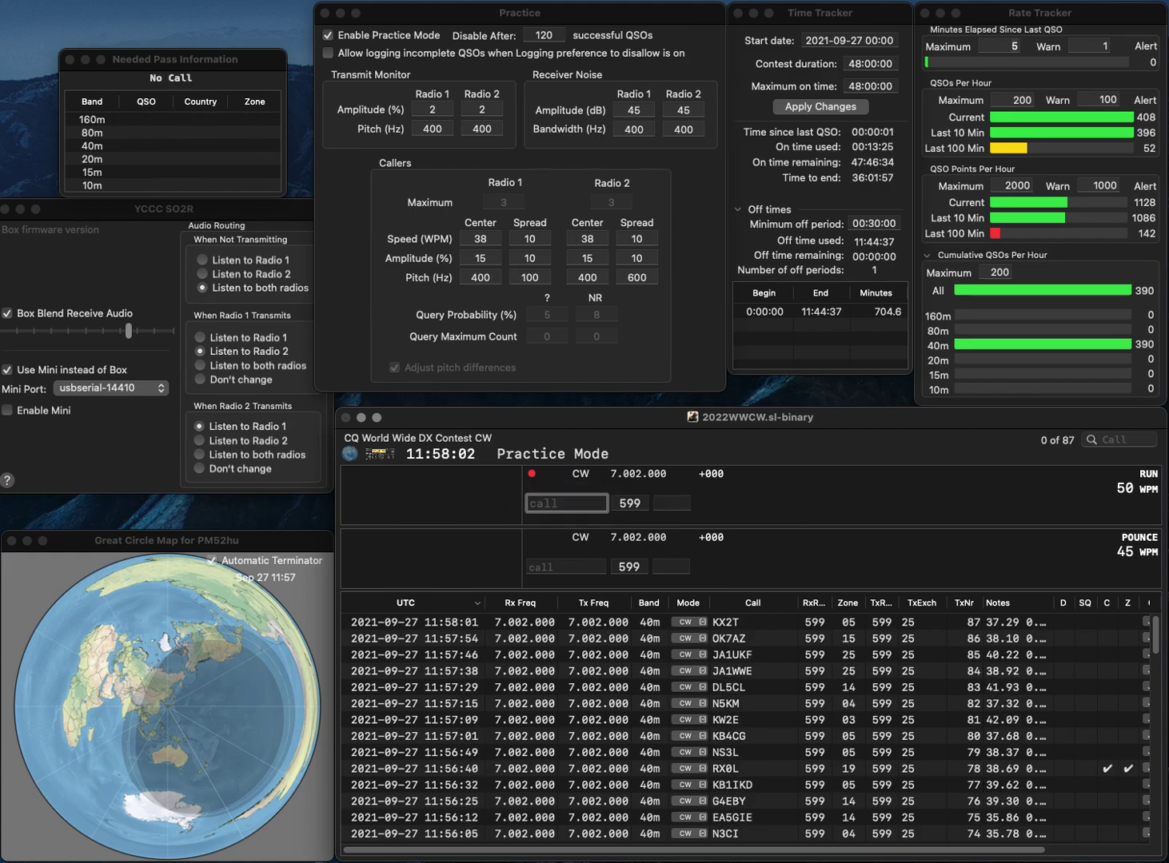
- Log a practice contact with F5VAI in zone 14 with report 599
text(AE)
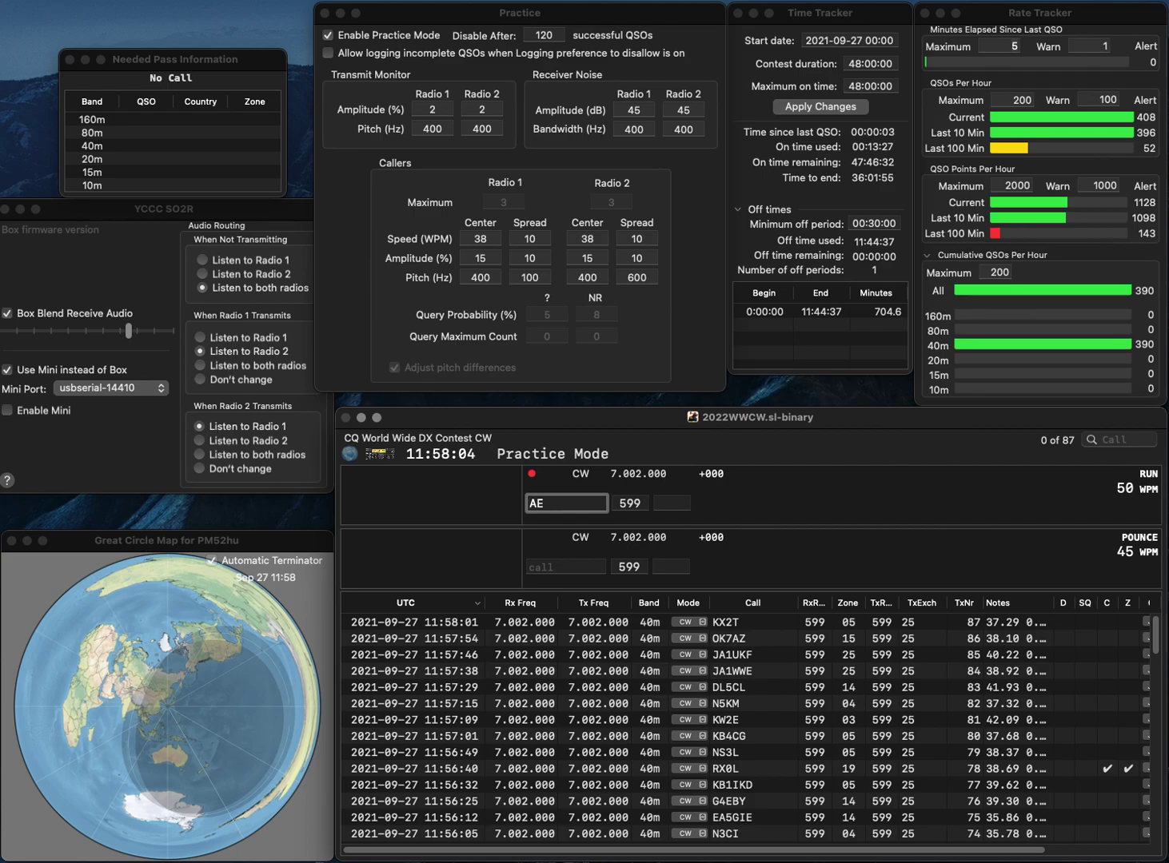
text(F5V)
key(Tab)
key(shift+Tab)
key(BackSpace)
text(I)
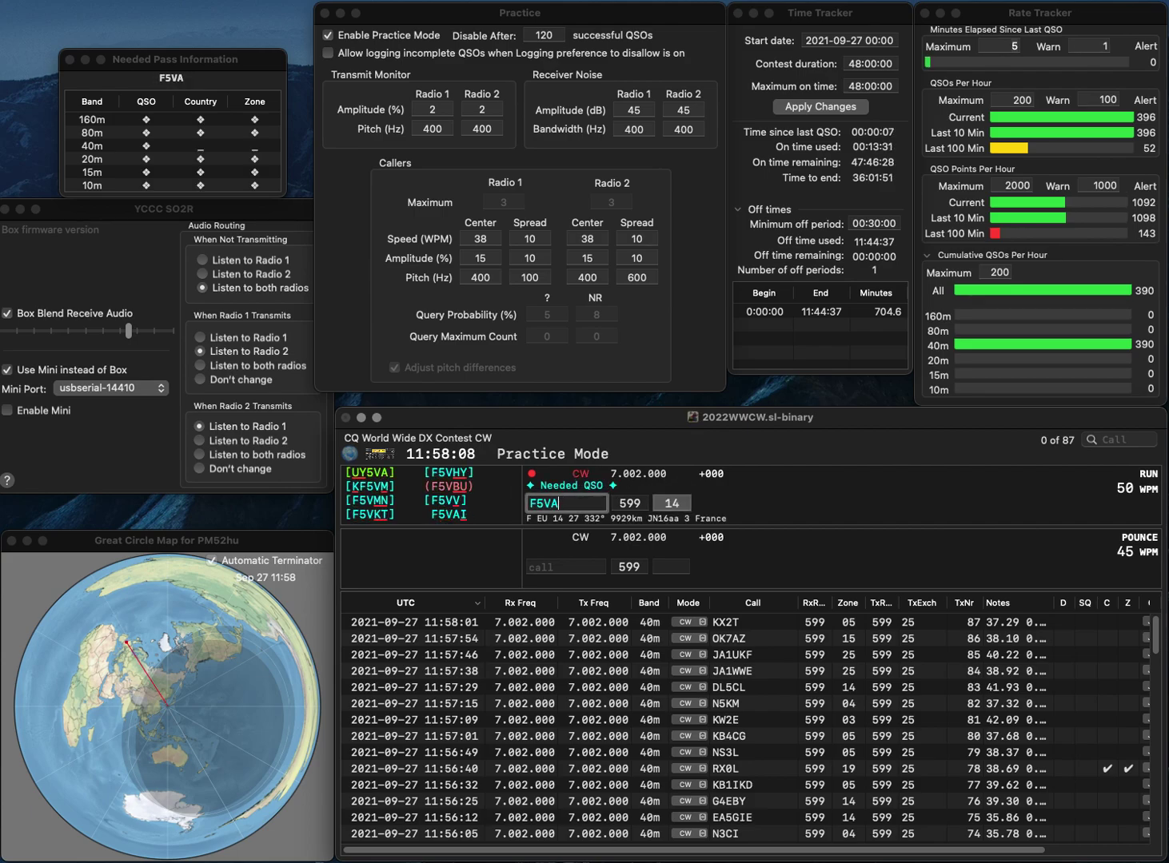
key(Tab)
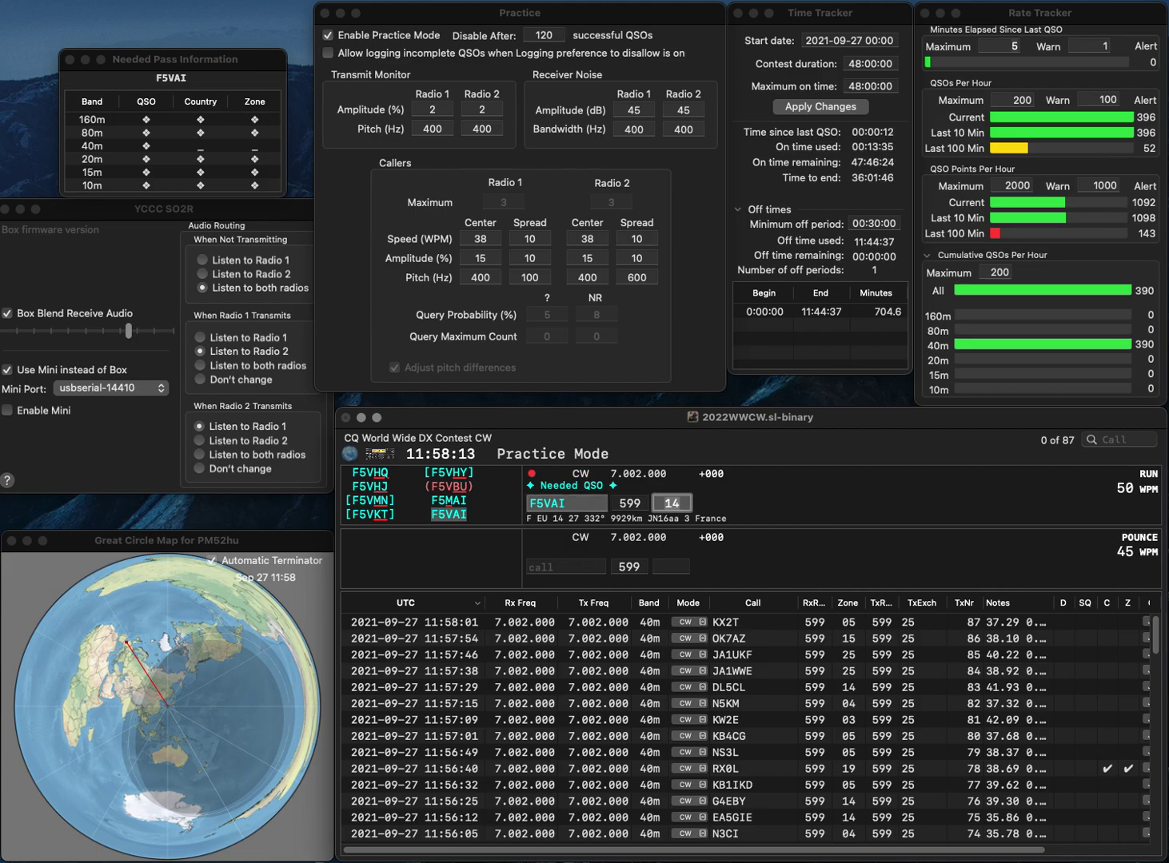
key(Return)
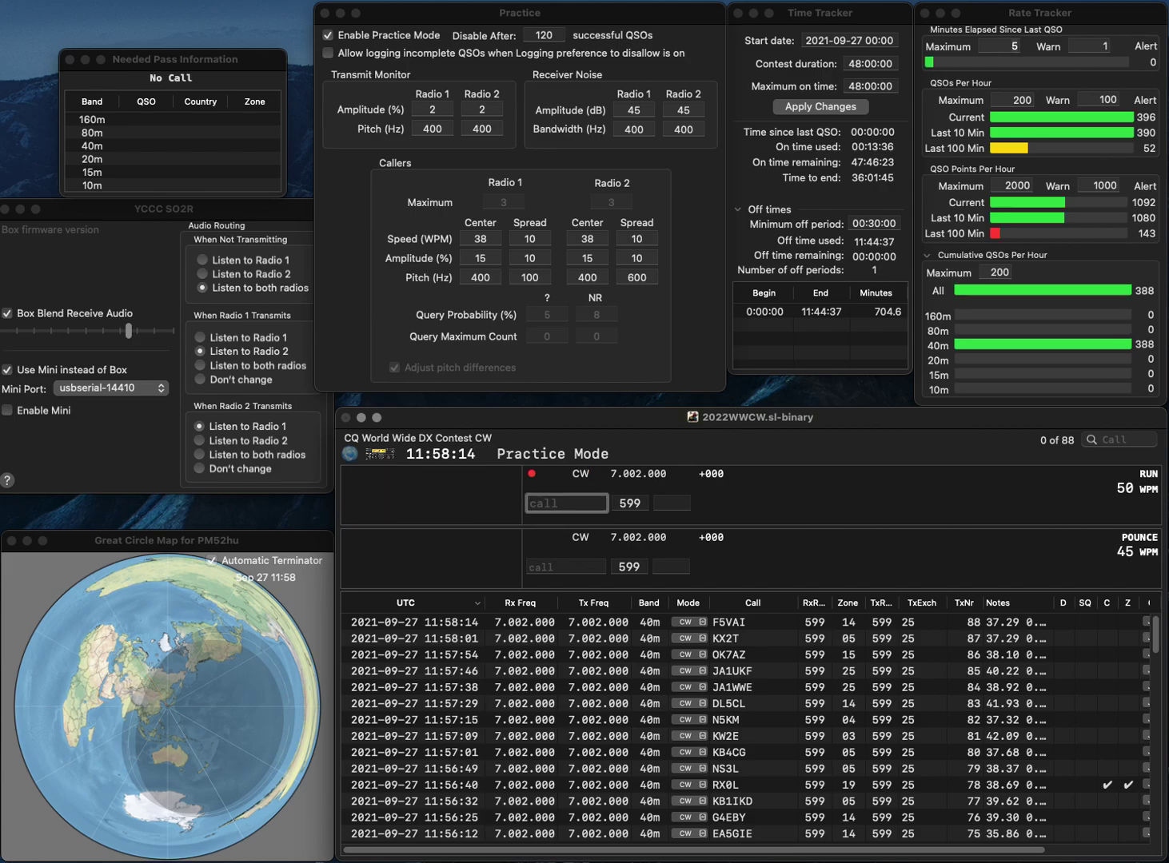
text(IS0)
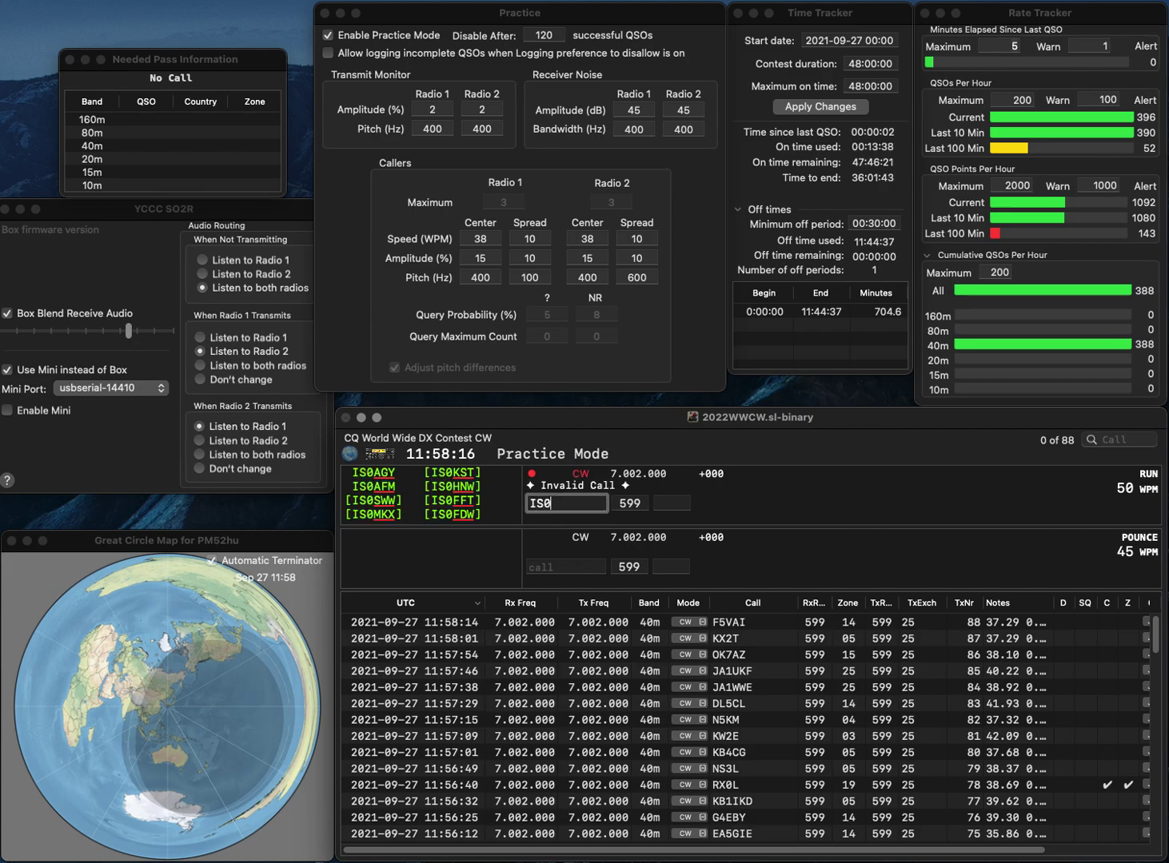
text(/ON4)
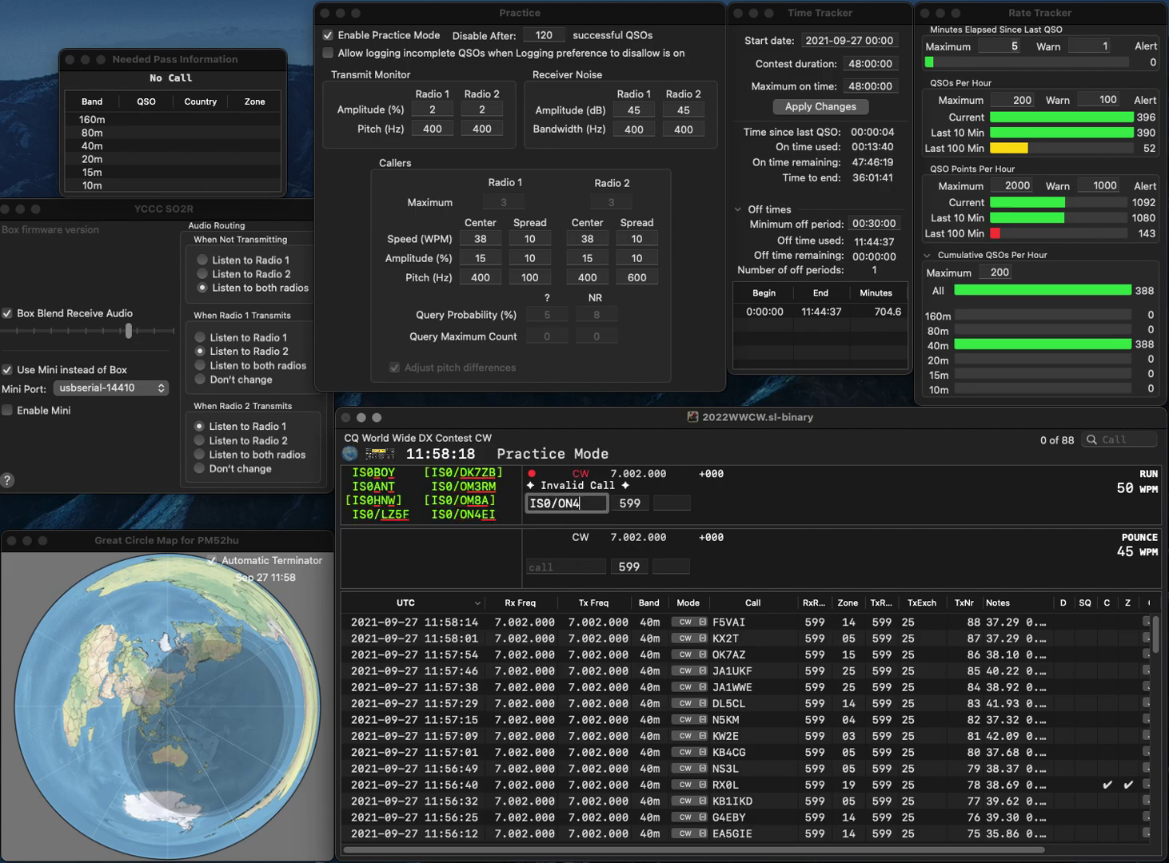
text(EI)
key(space)
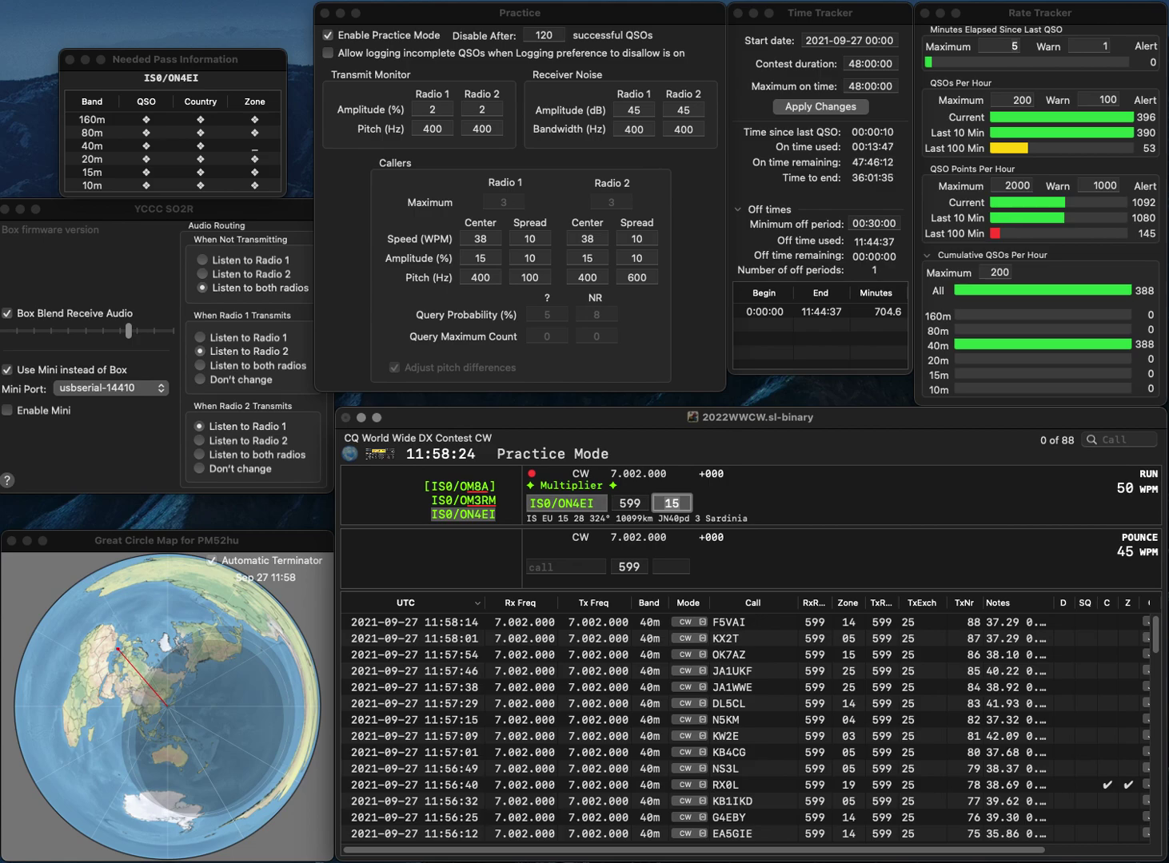
key(Return)
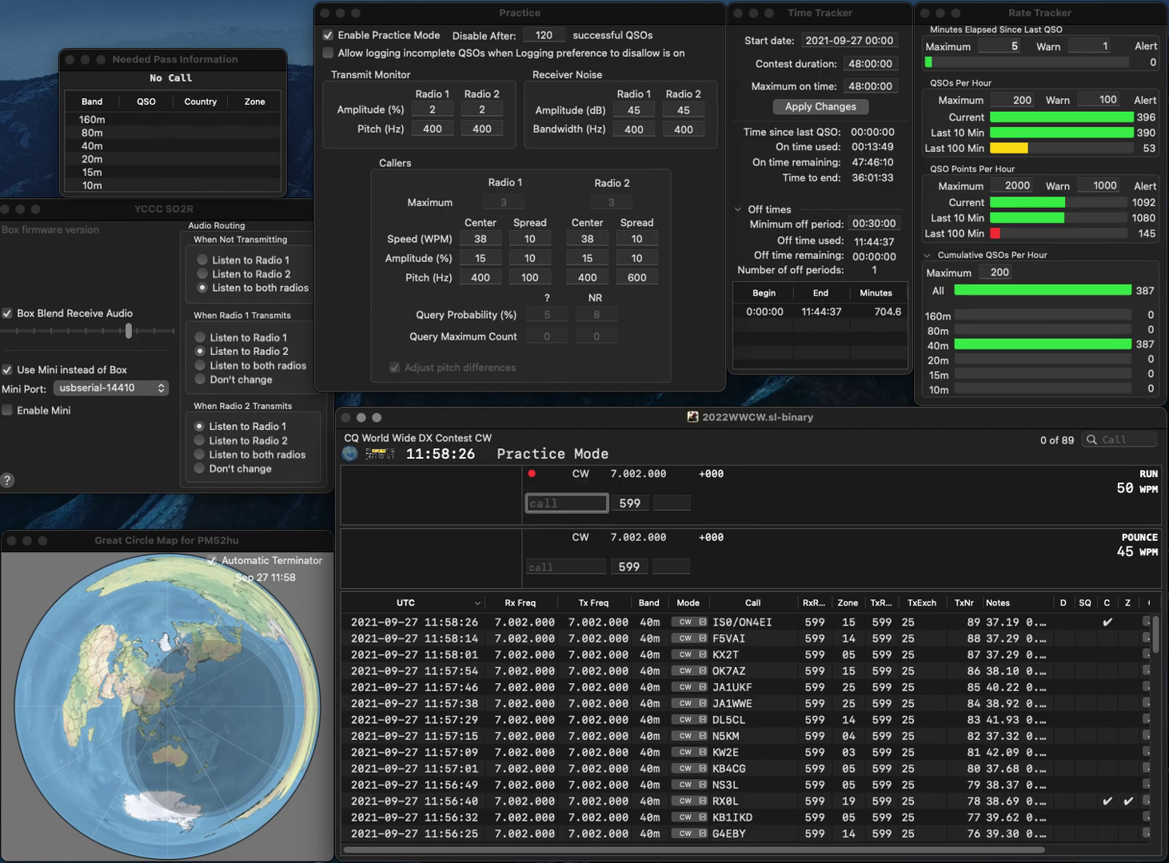
- Log practice contacts with M0WMS in zone 14 and VE3EP in zone 04, both with report 599
text(M0WMS)
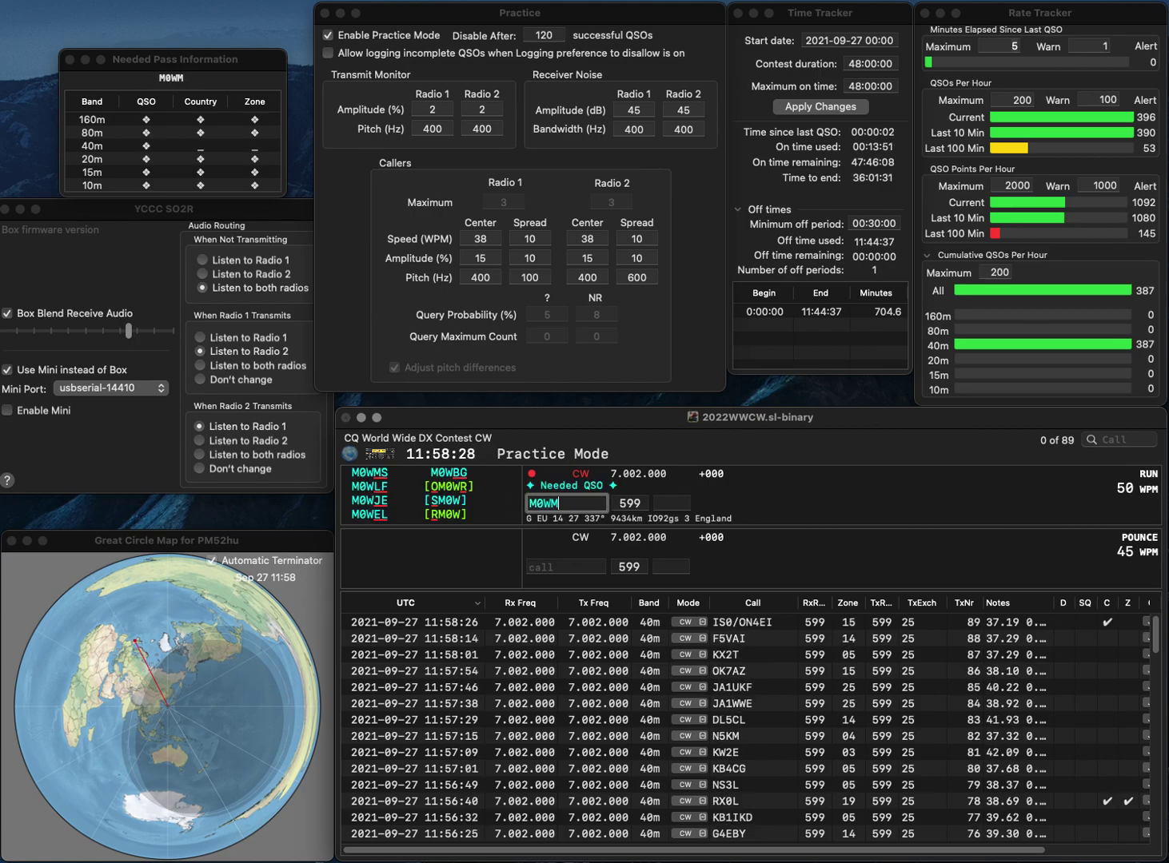
key(space)
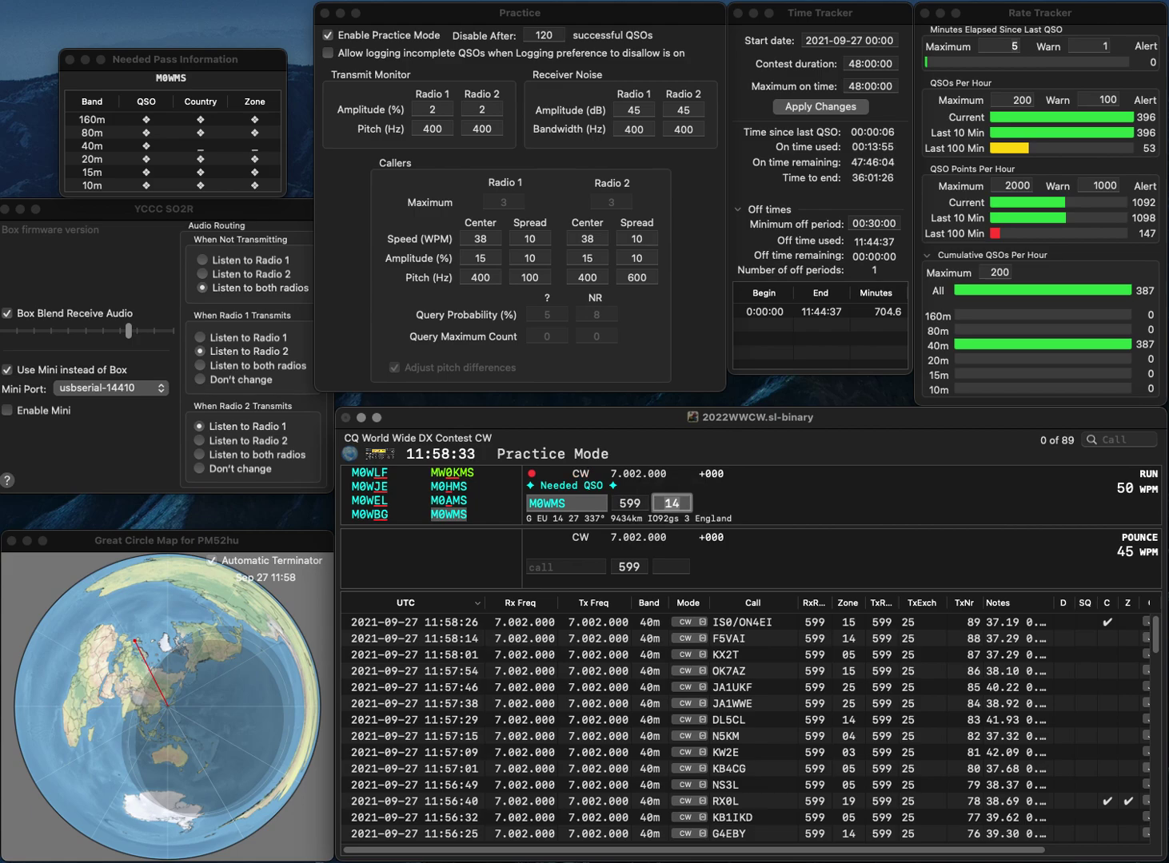
key(Return)
text(VEE)
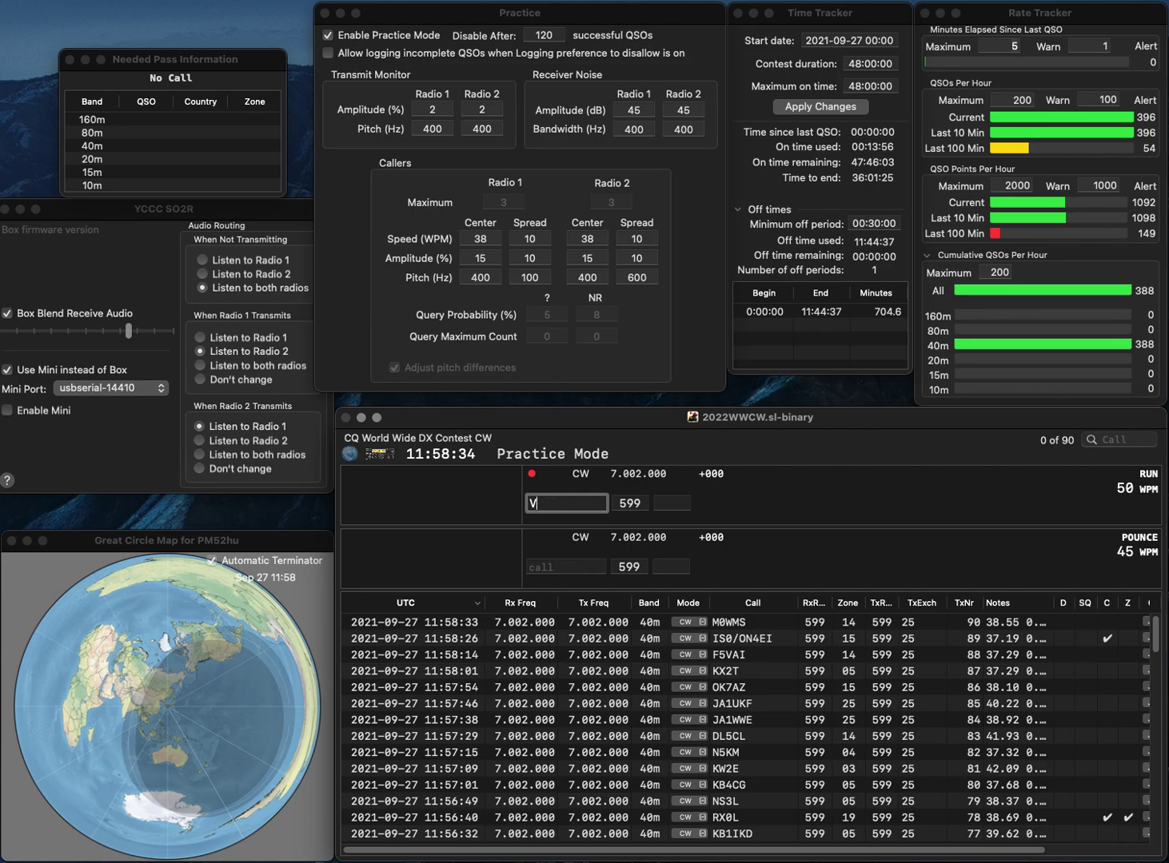
key(BackSpace)
text(3EP)
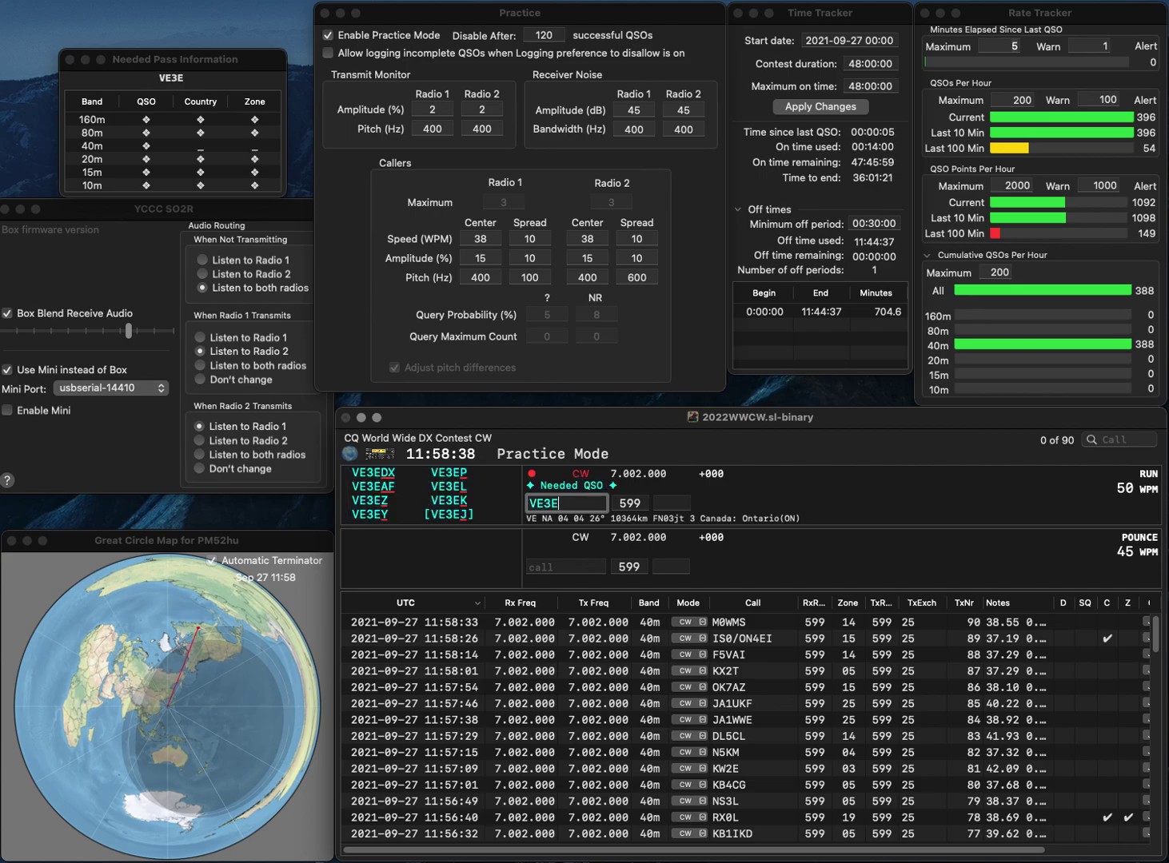
key(space)
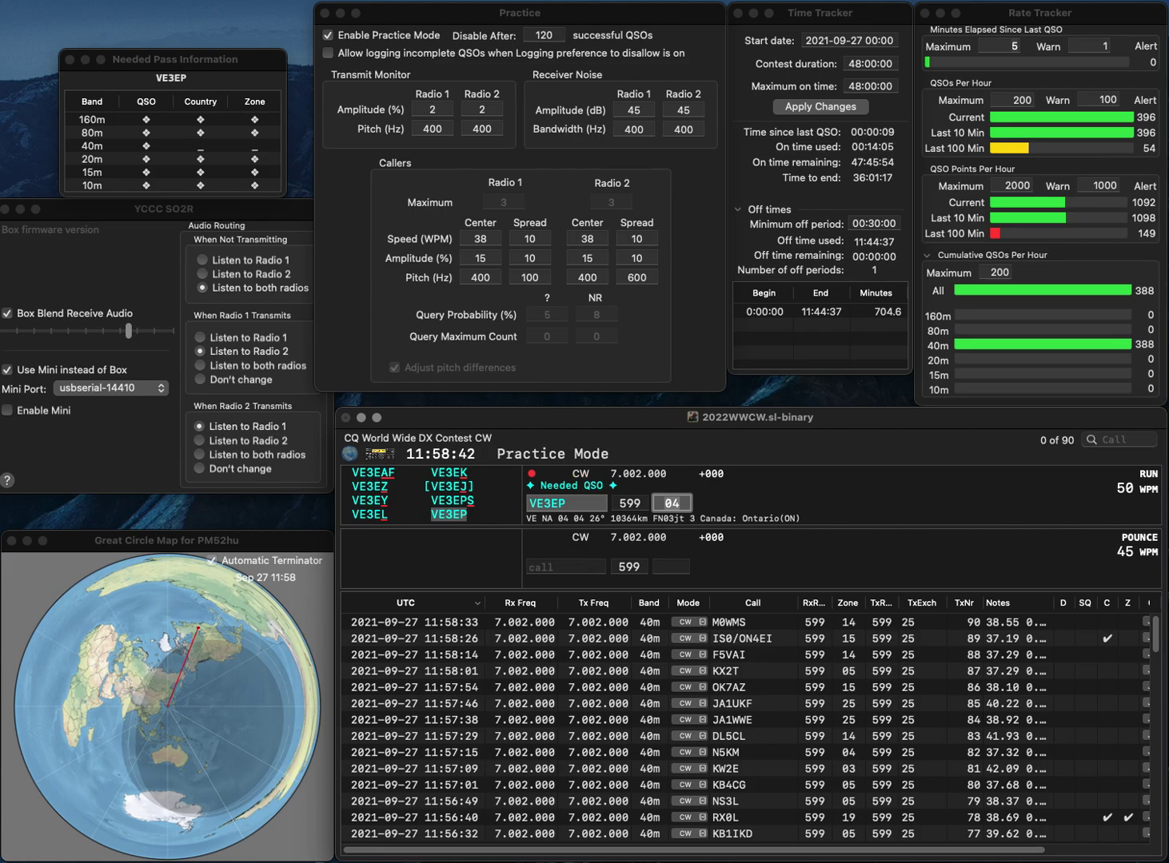
key(Return)
- Log practice contacts with M0DHP in zone 14 and K5LD in zone 04, both with report 599
text(M0DSP)
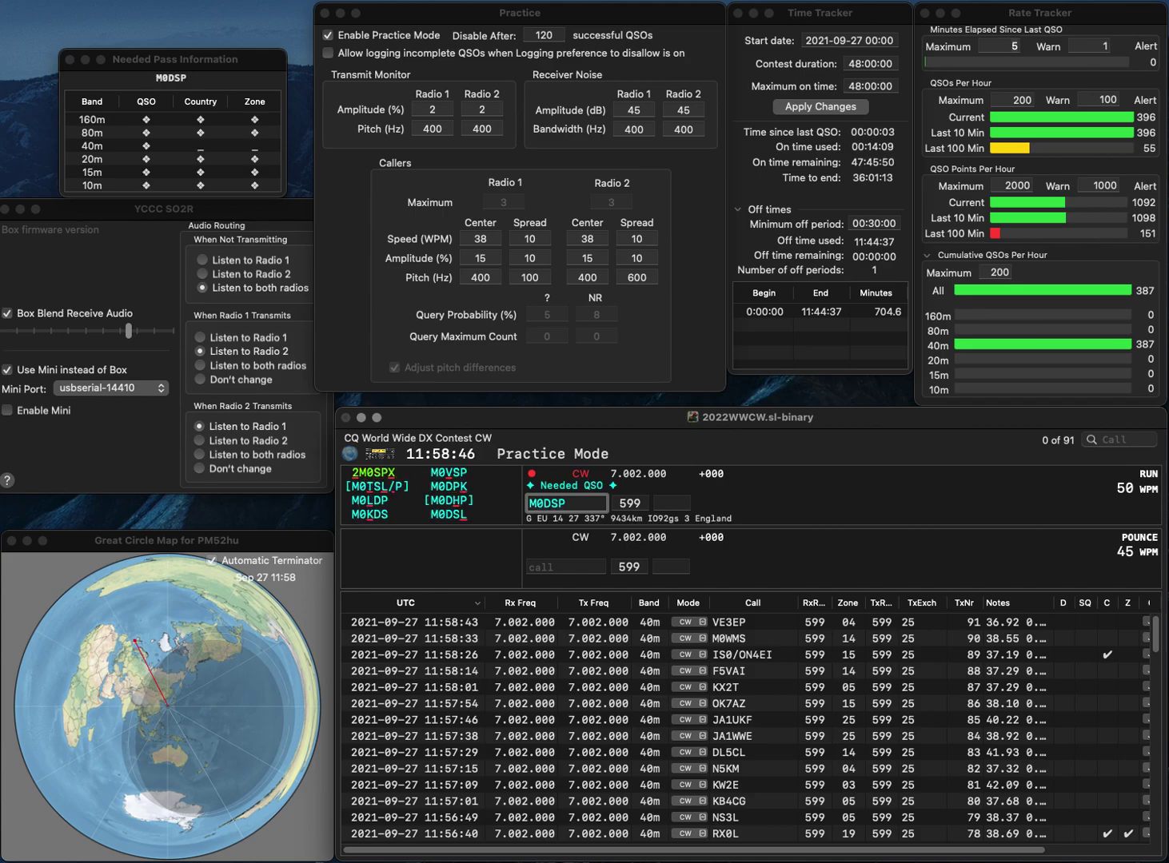
key(BackSpace)
text(HP)
key(Tab)
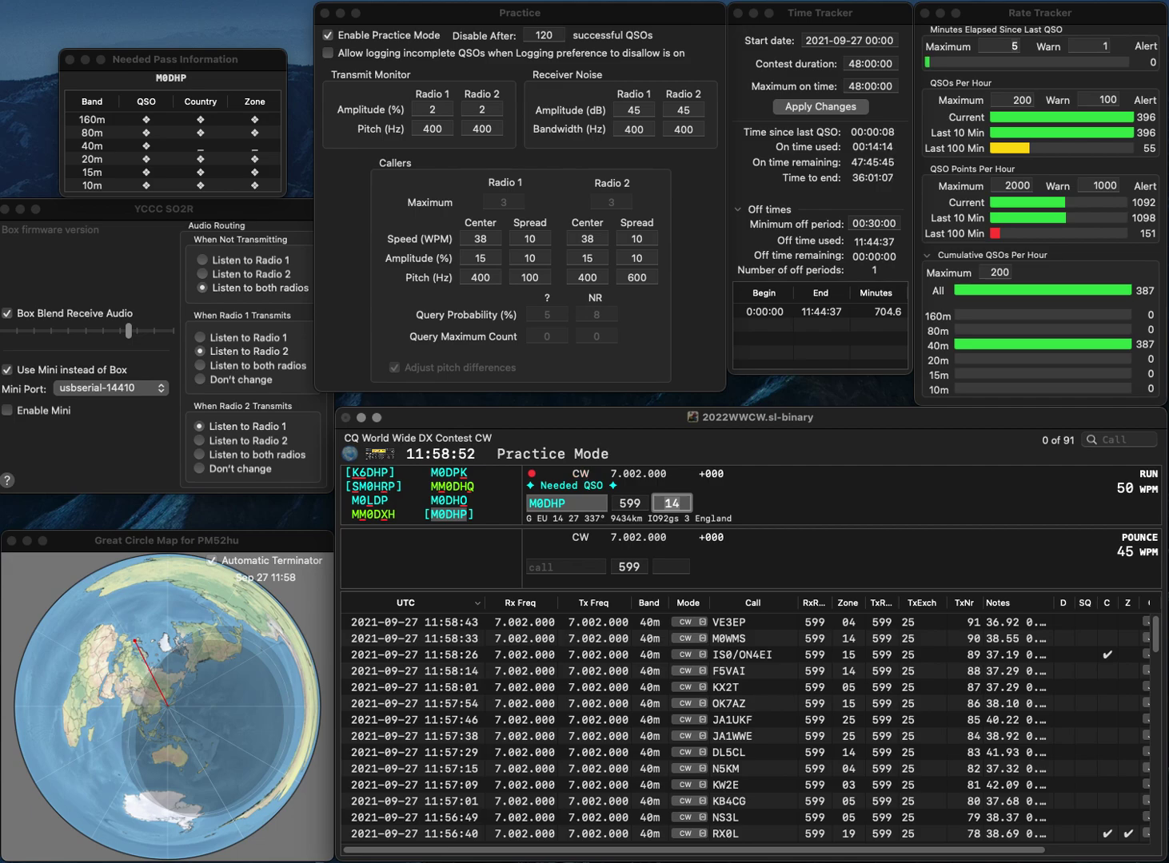
key(Return)
text(K5LD)
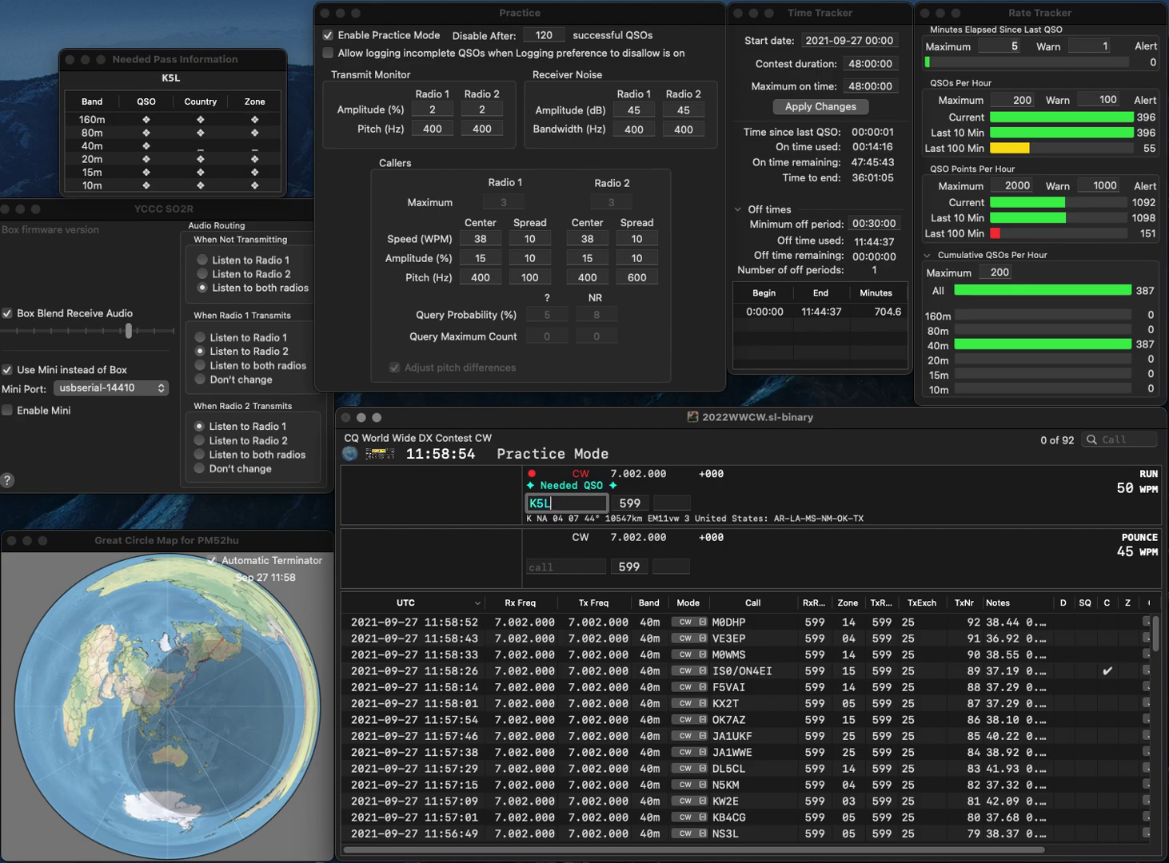
key(space)
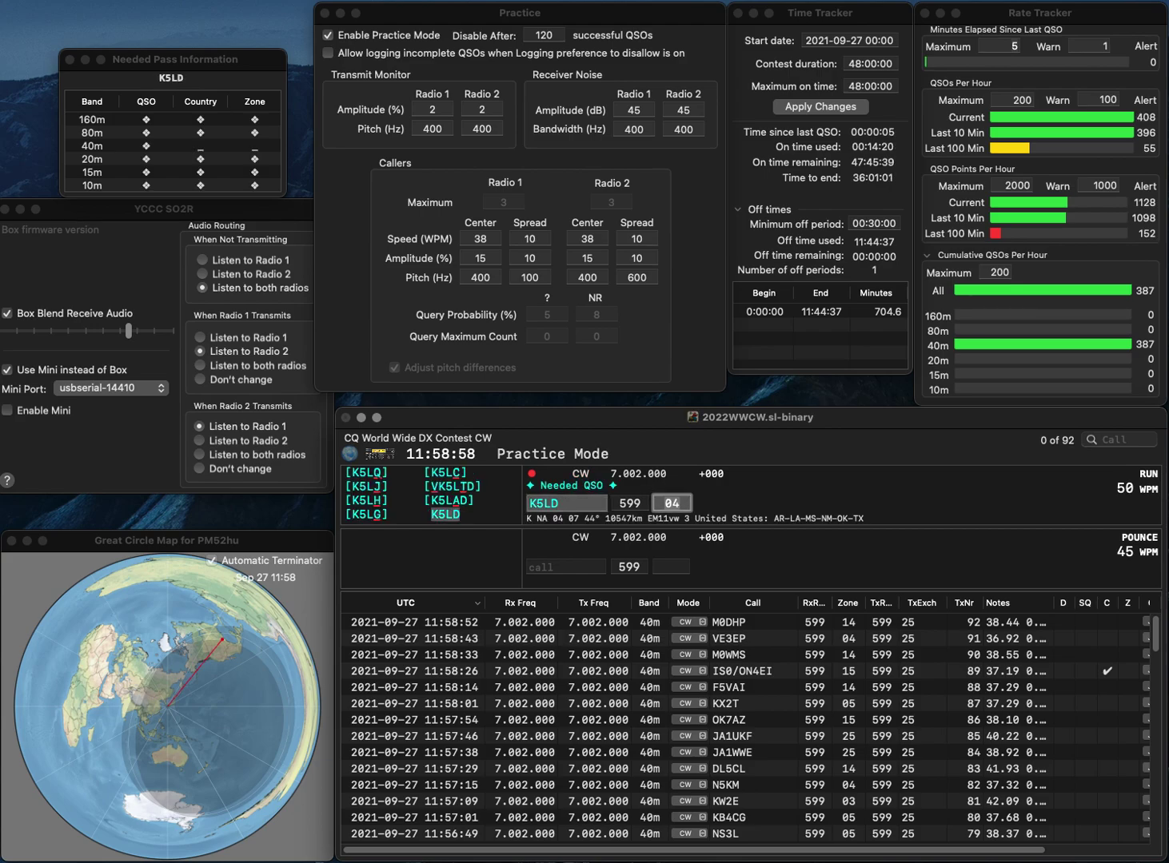
key(Return)
- Log a practice contact with AG1RL in zone 05 with report 599
text(1RR)
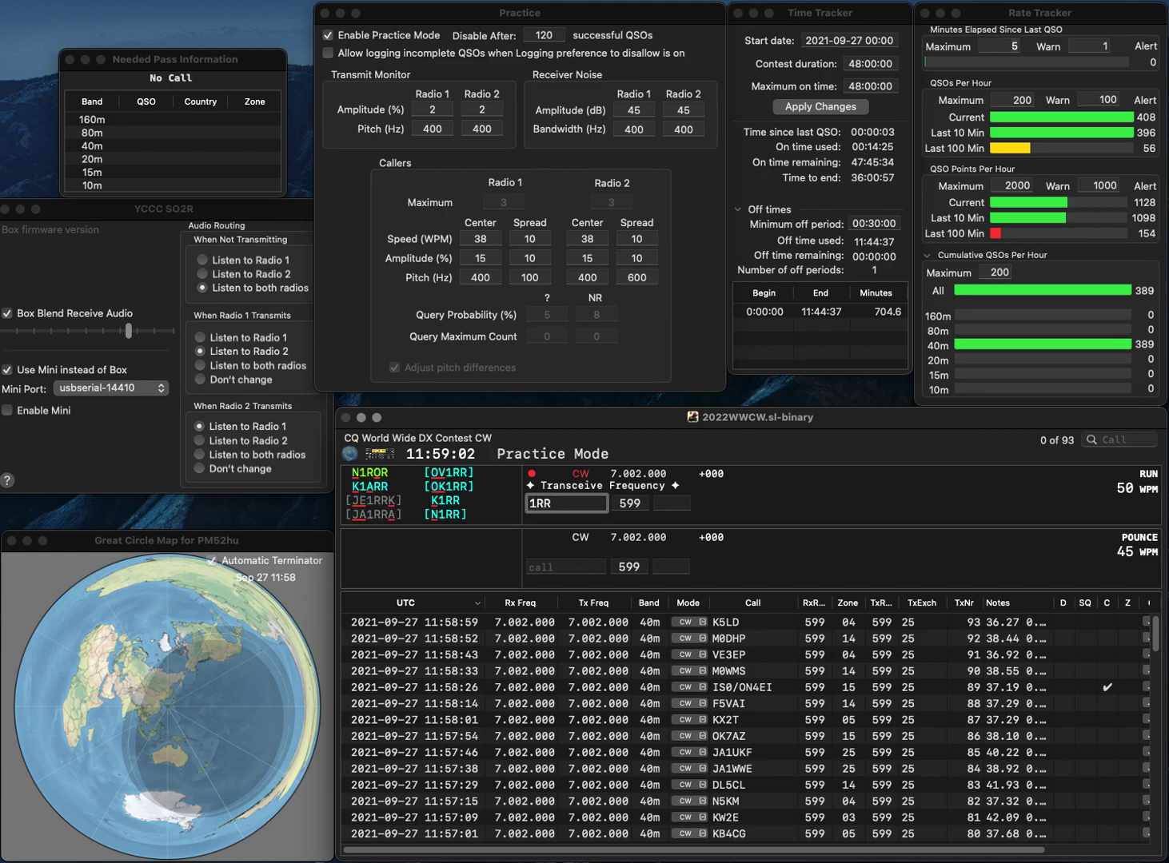
text(AG)
key(End)
key(BackSpace)
text(L)
key(Return)
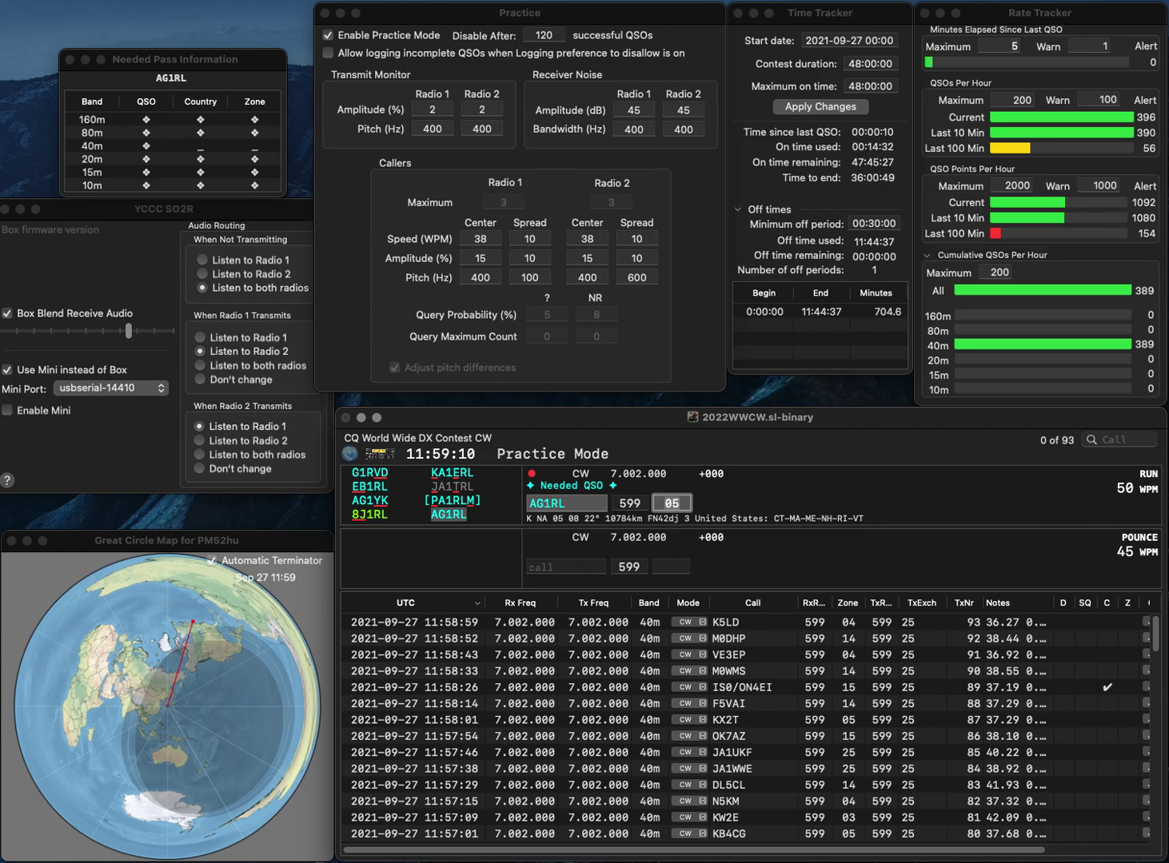
key(Return)
text(0KYB)
key(super+Left)
text(E)
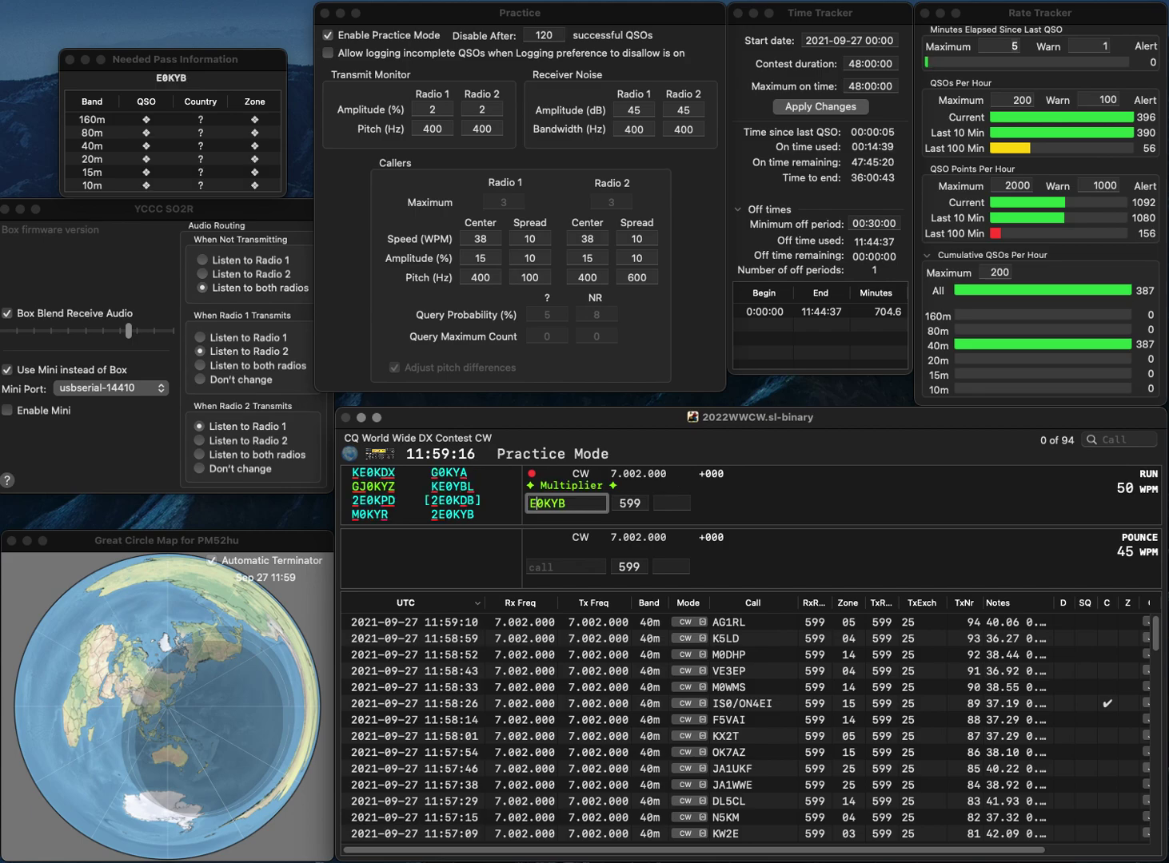
key(super+Left)
text(2)
key(Return)
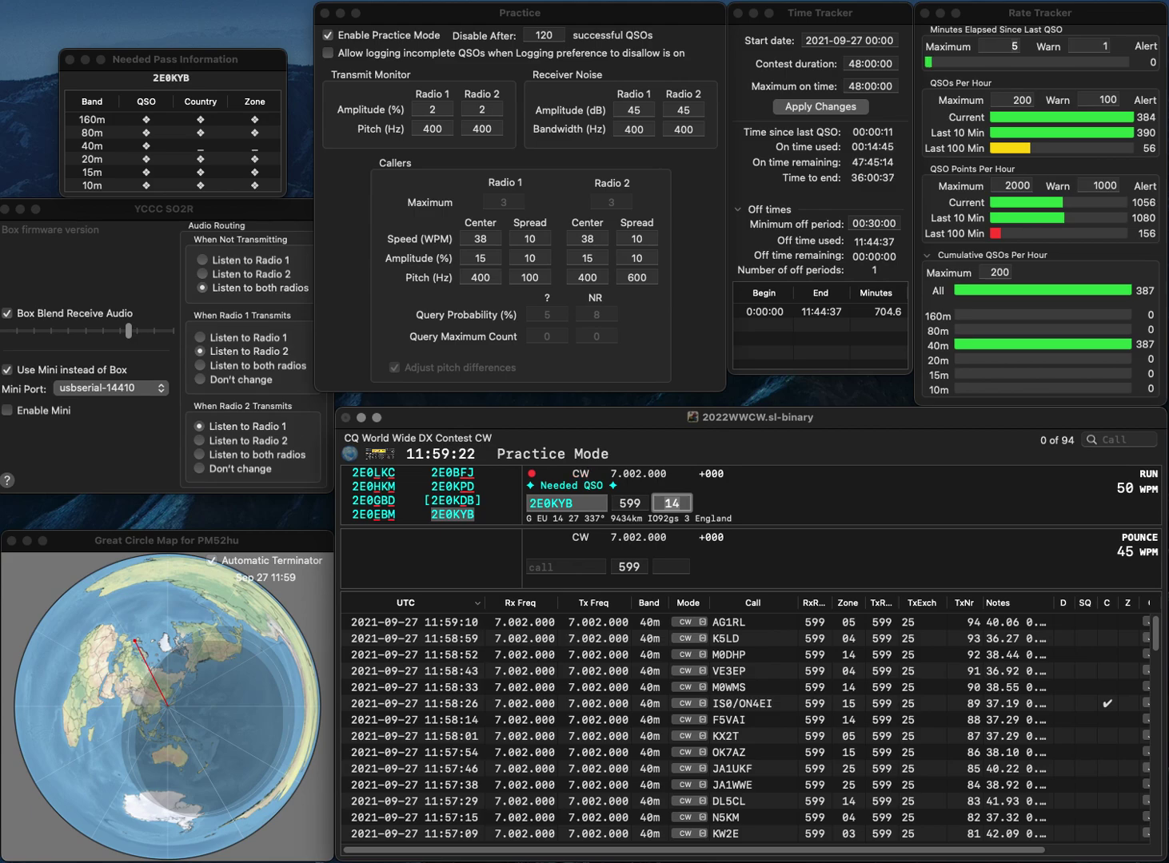
key(Return)
text(I)
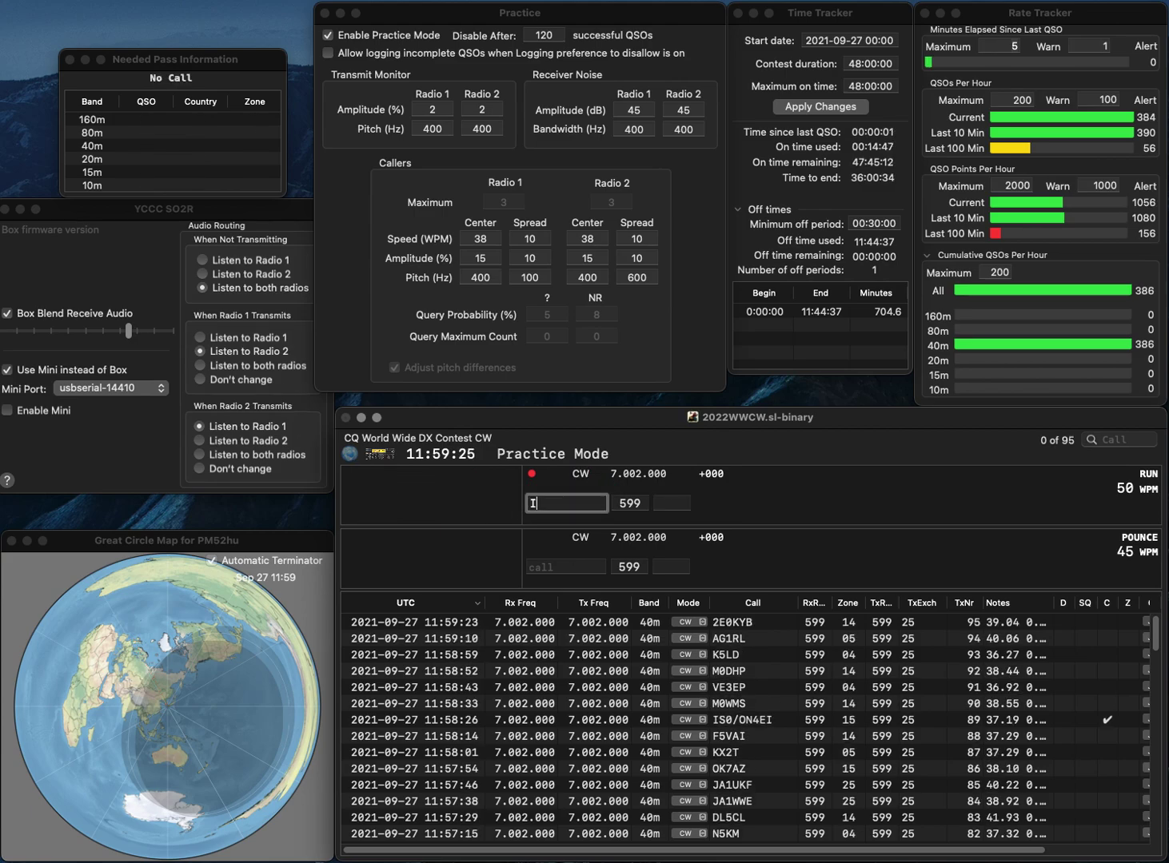
text(U1JRA)
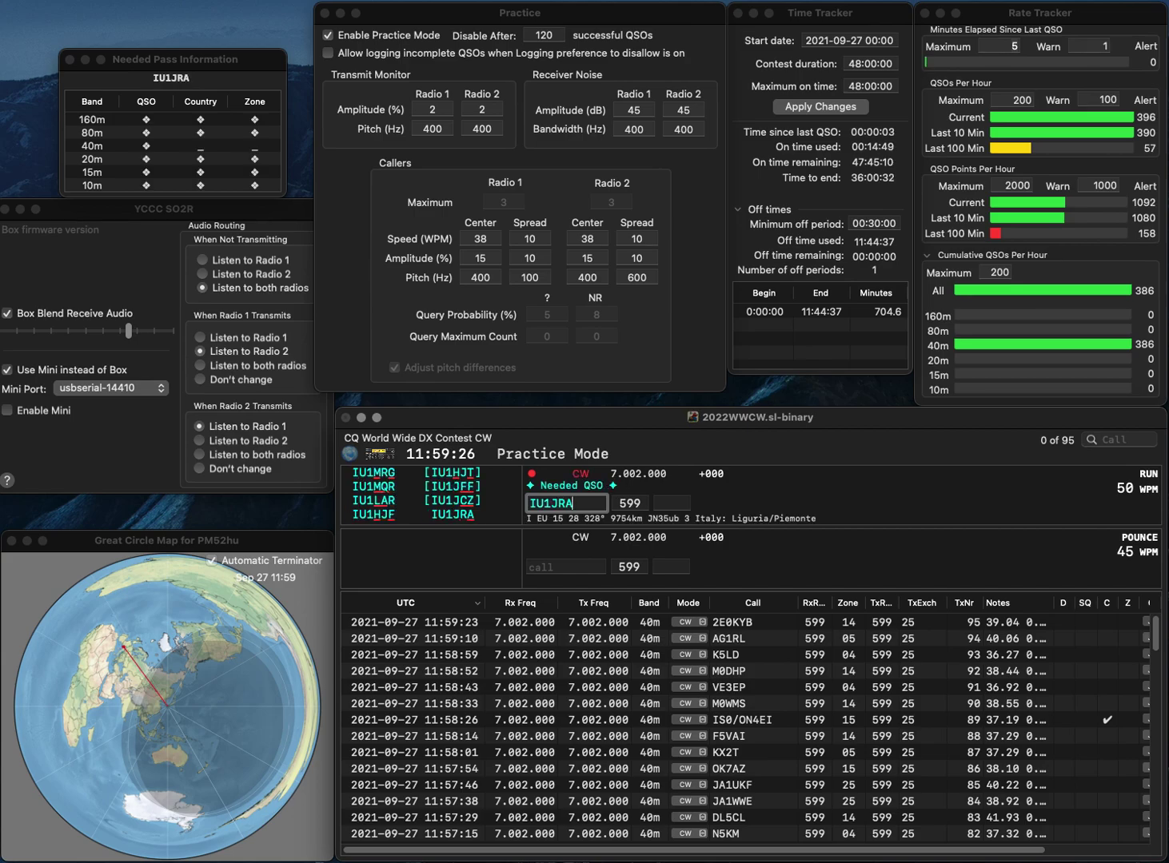
key(Tab)
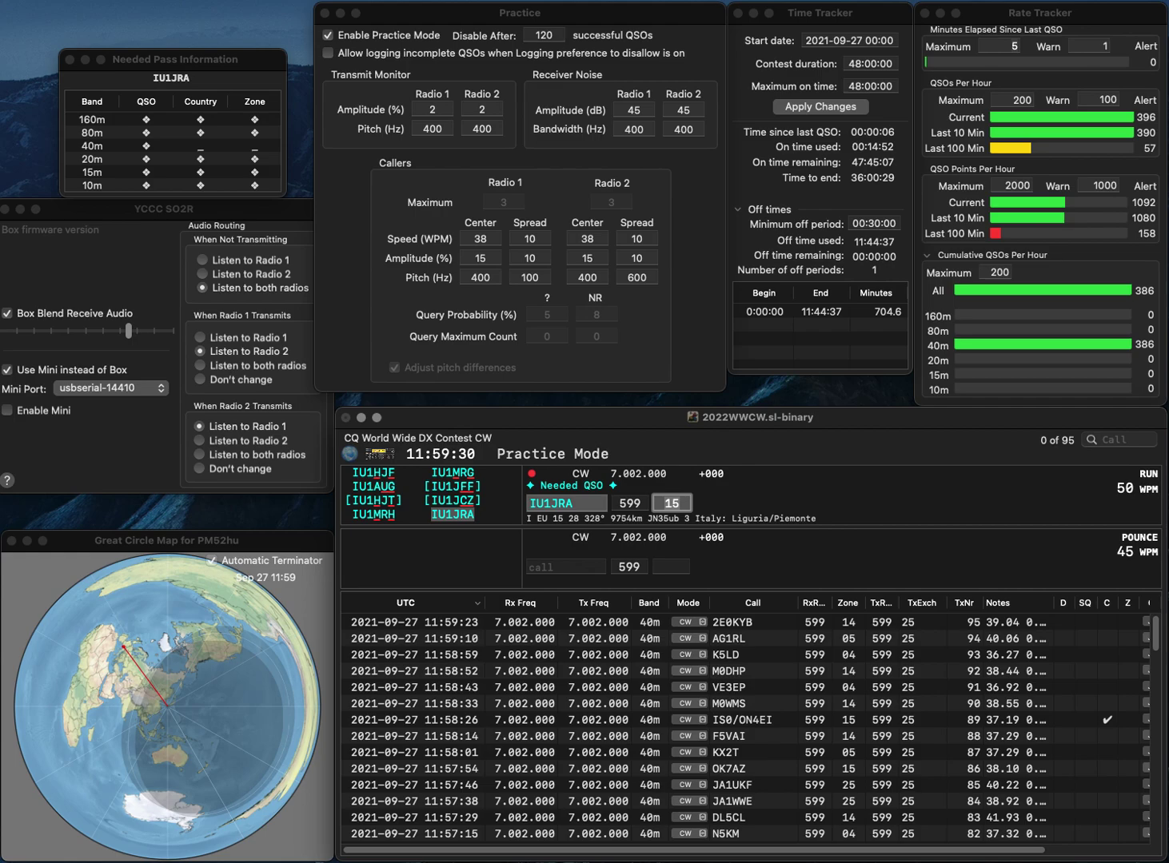
key(Return)
- Log a practice contact with JA1UKF in zone 25 with report 599
text(JA)
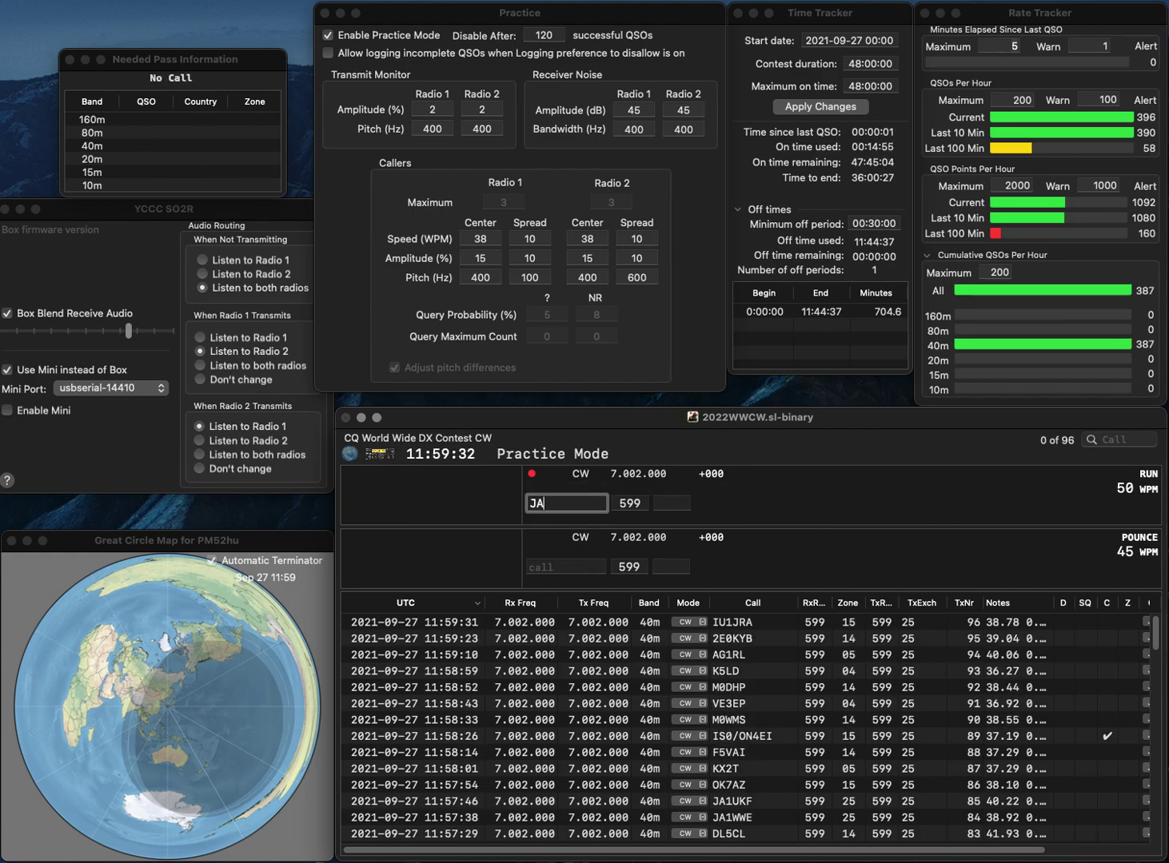
text(1UKF)
key(space)
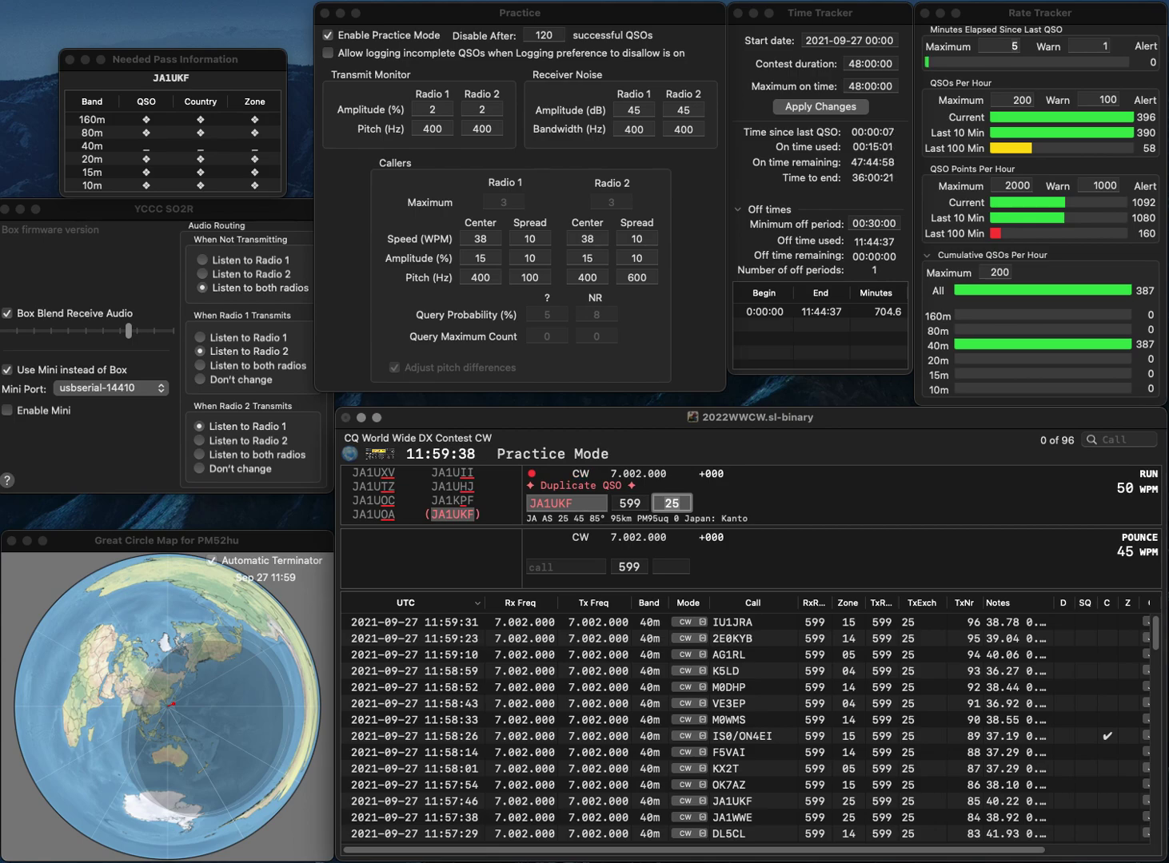
key(Return)
- Log practice contacts with KW8KW in zone 04 and EA8AXT in zone 33, both with report 599
text(KW8KW)
key(Tab)
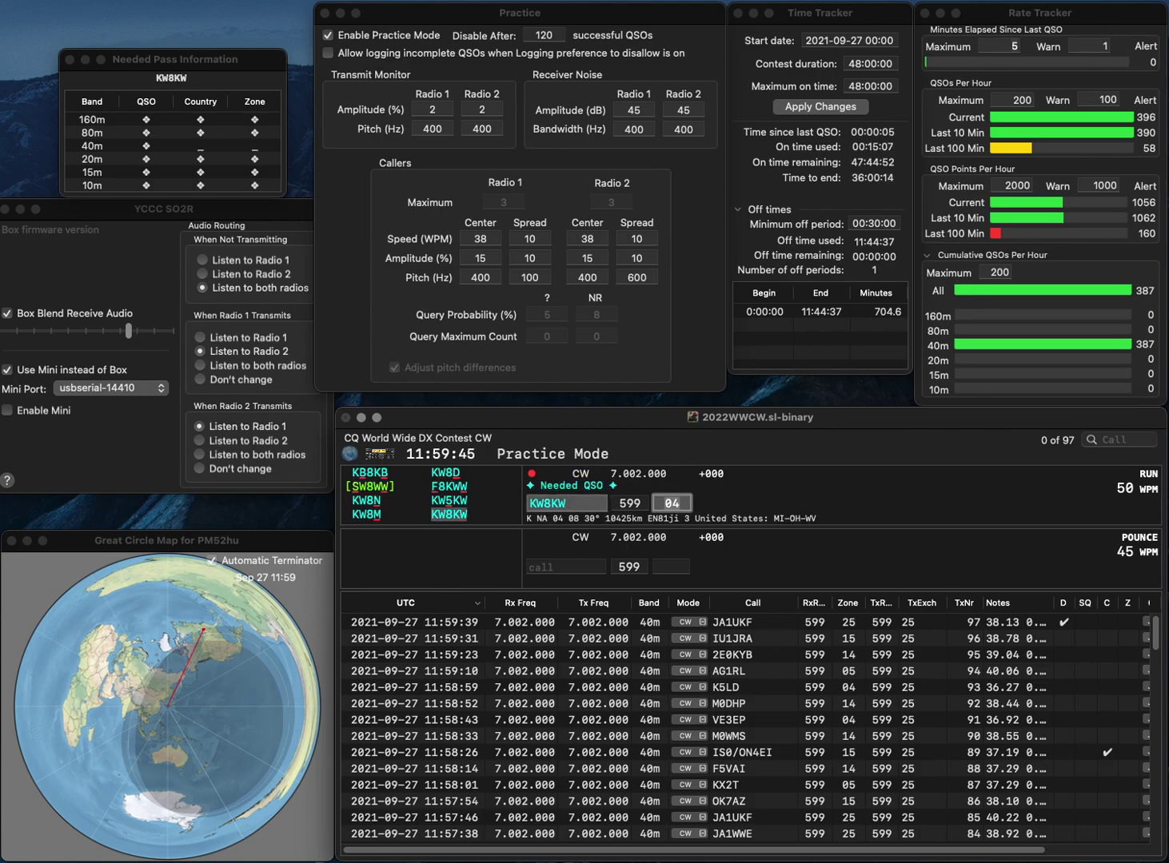
key(Return)
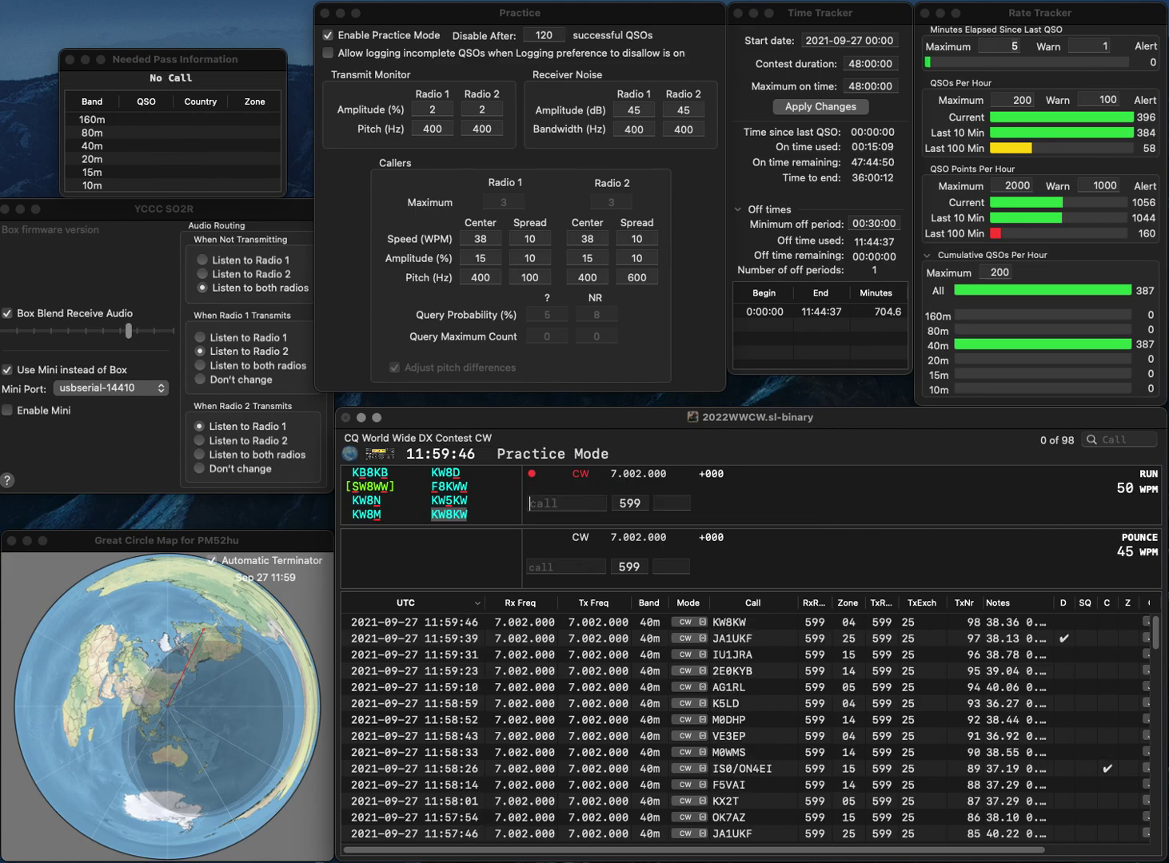
text(EA8AXT)
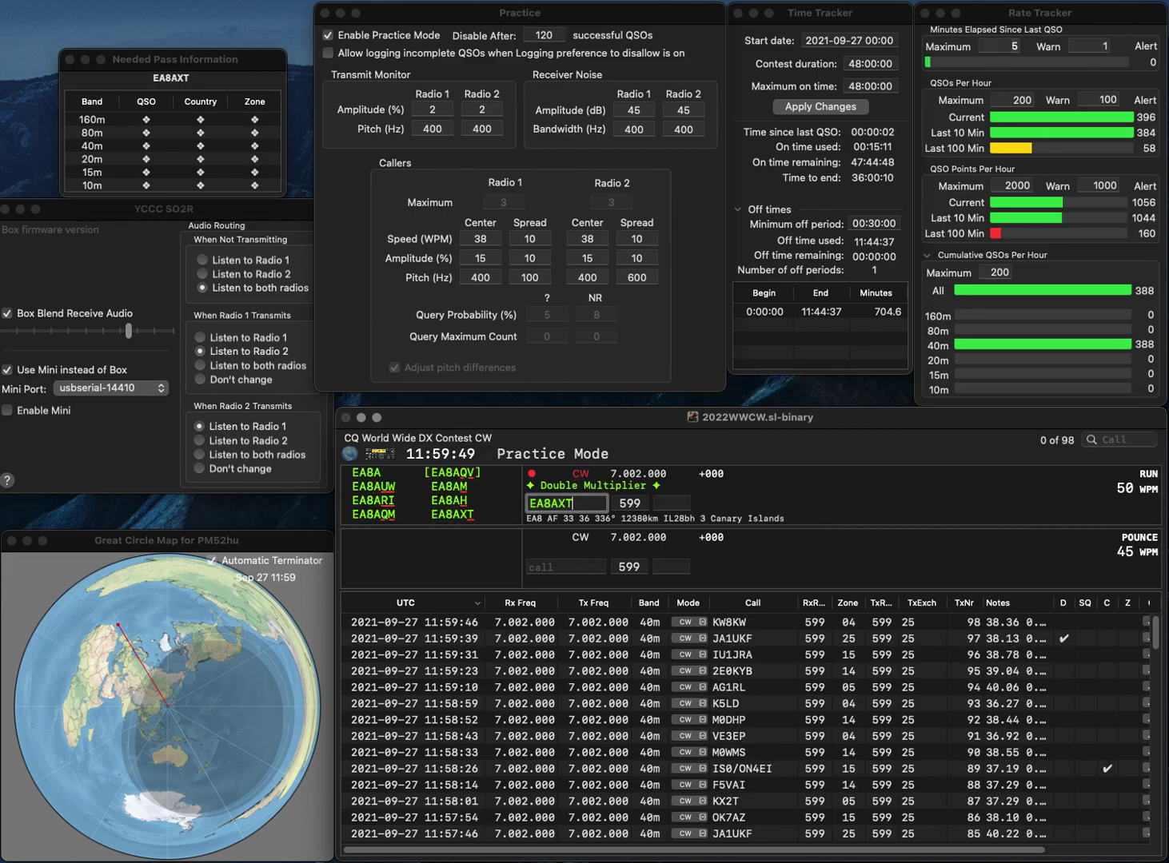
key(space)
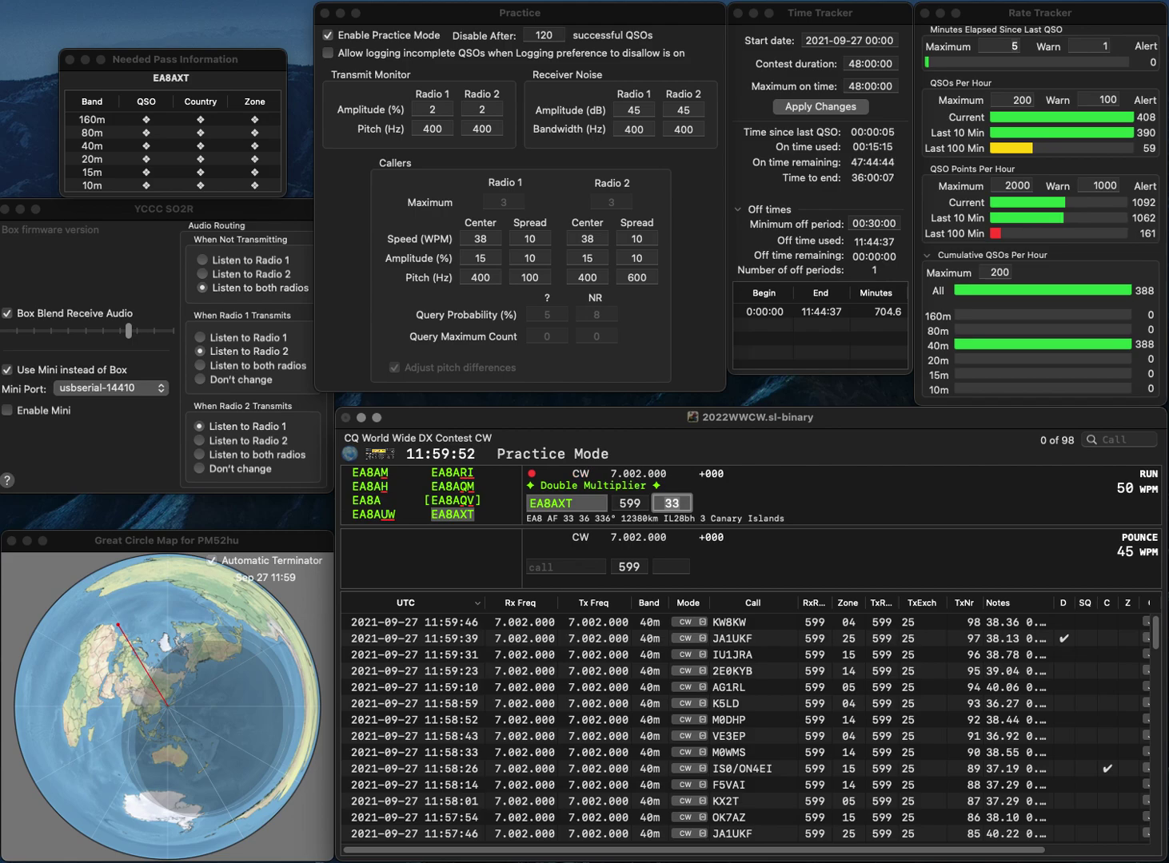
key(Return)
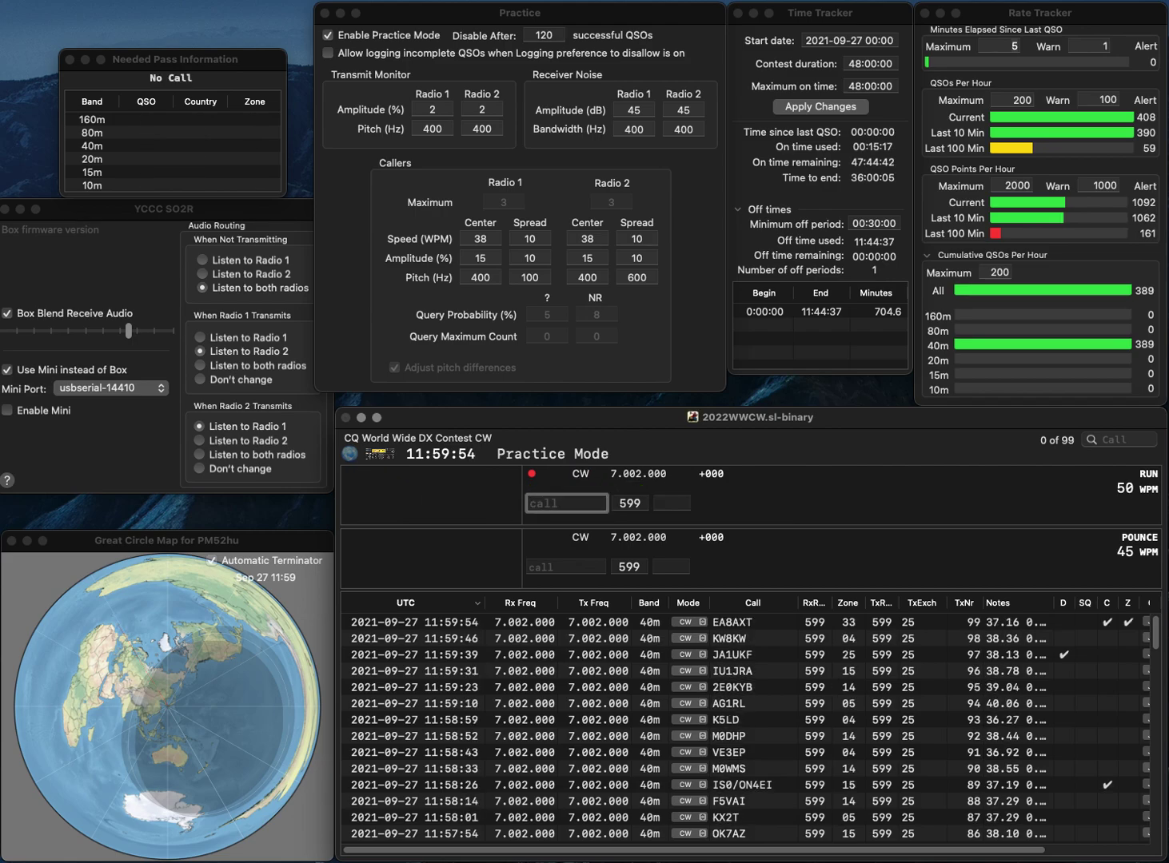
- Log a practice contact with 5N7Q in zone 35 with report 599, correcting the call sign from HB7Q before logging
text(HB7Q)
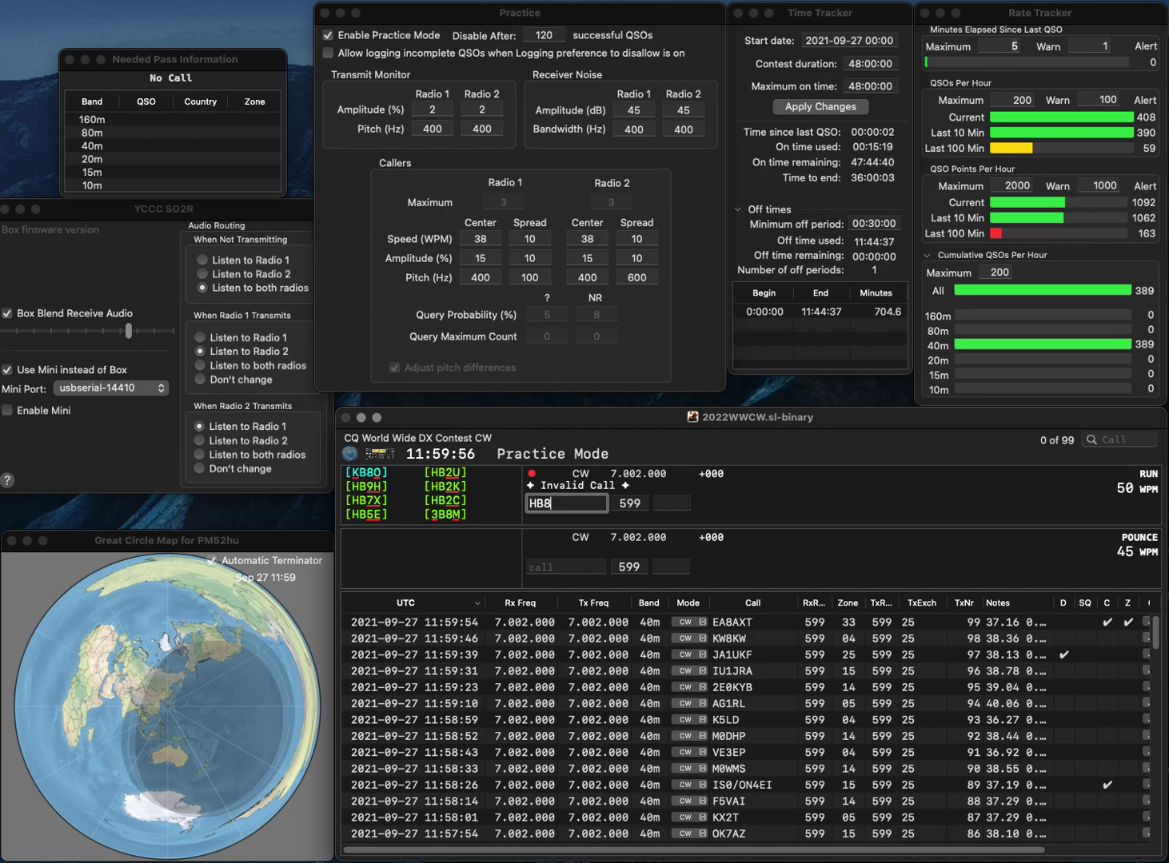
key(Home)
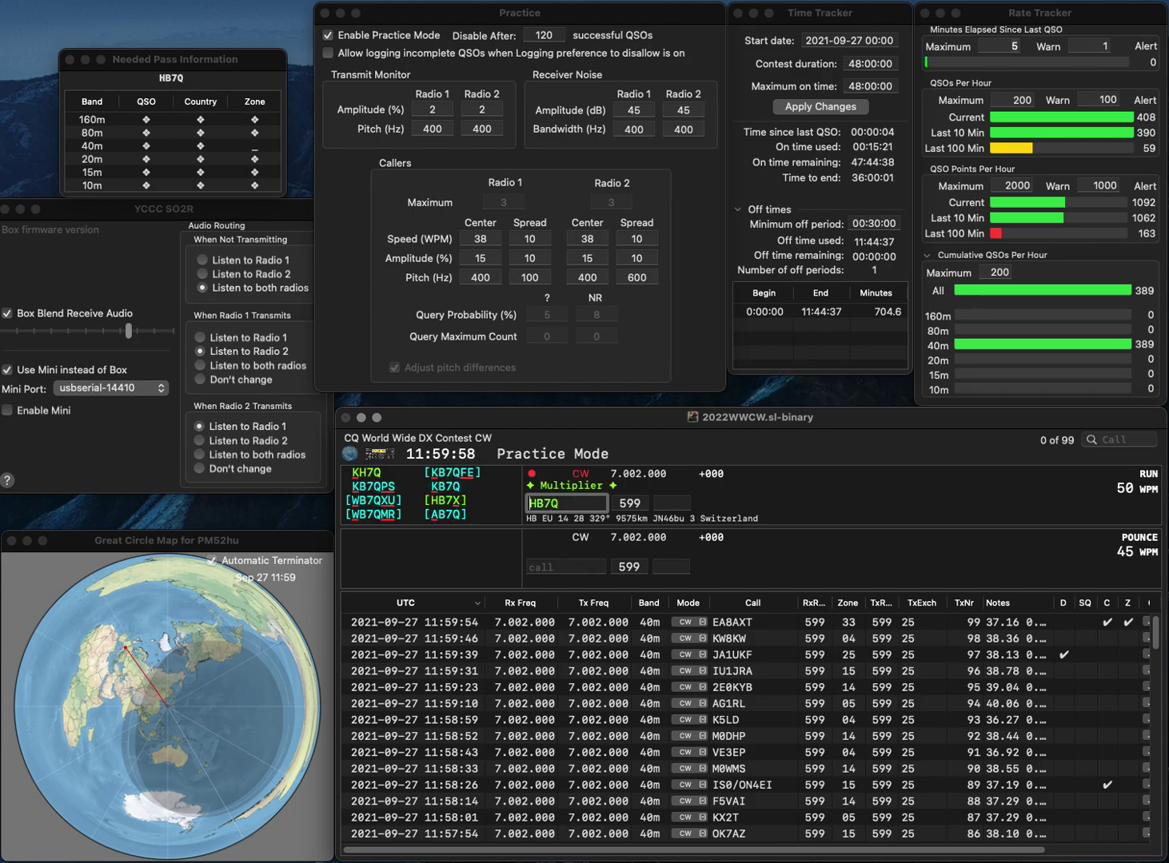
key(Delete)
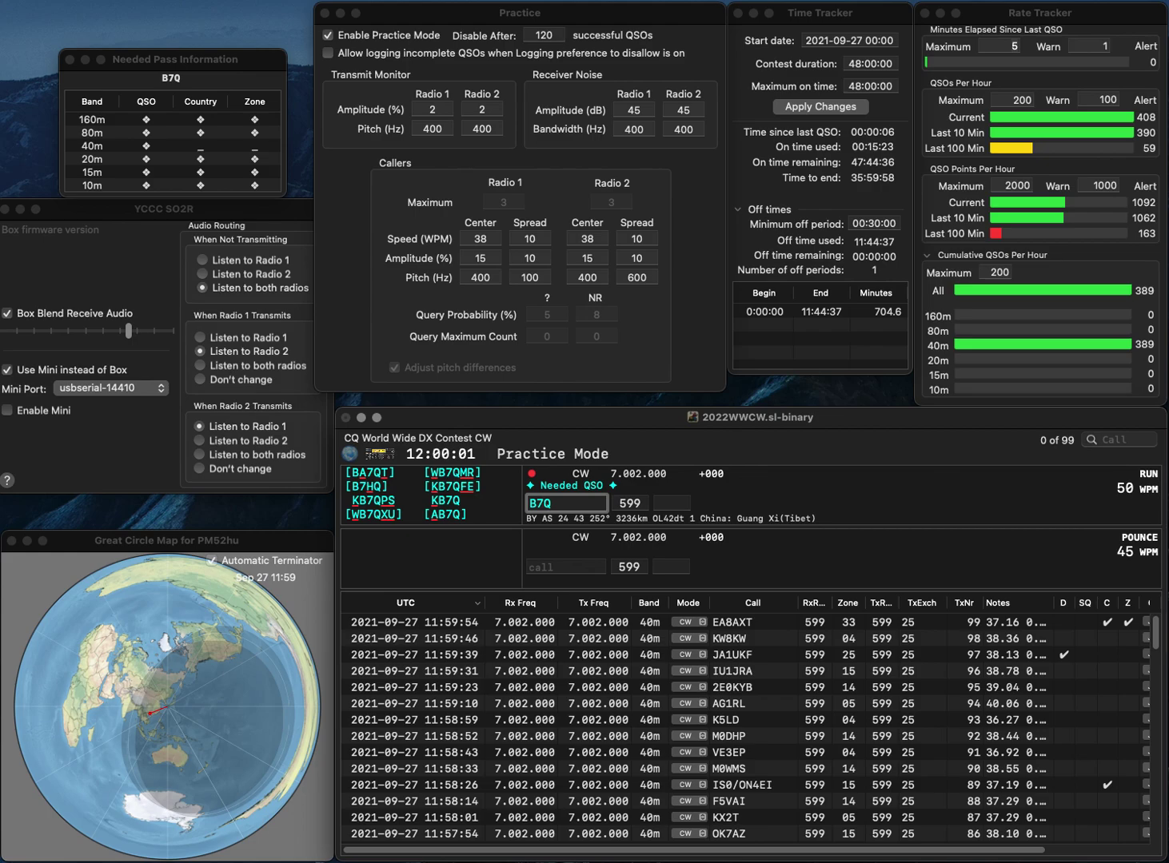
text(5N)
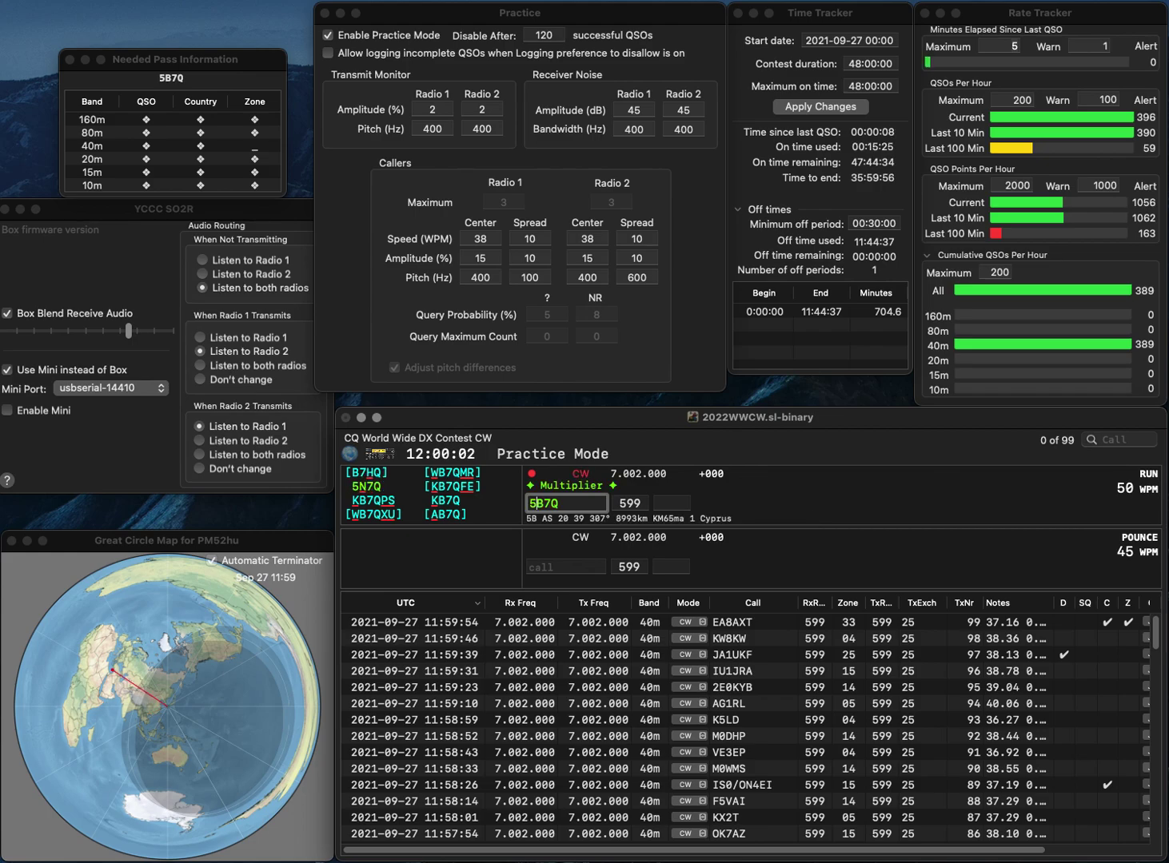
key(Delete)
text(N)
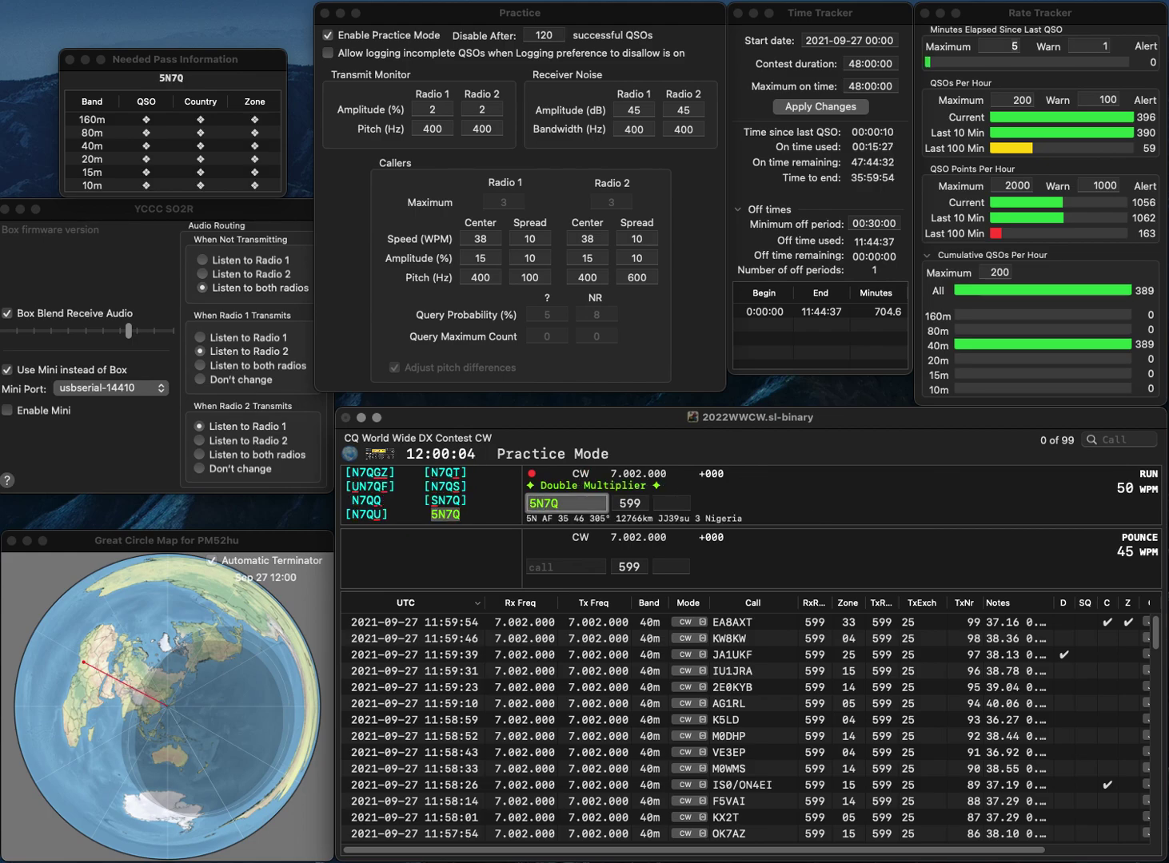
key(Tab)
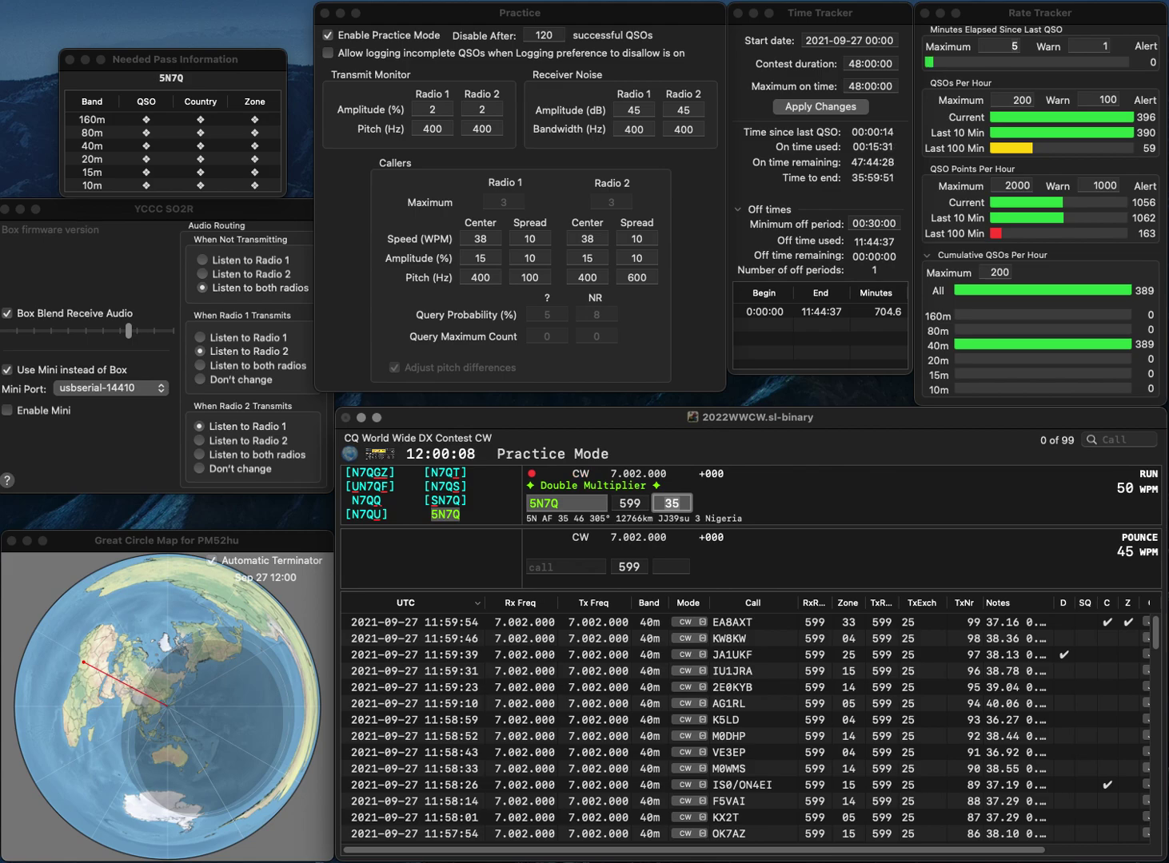
key(Return)
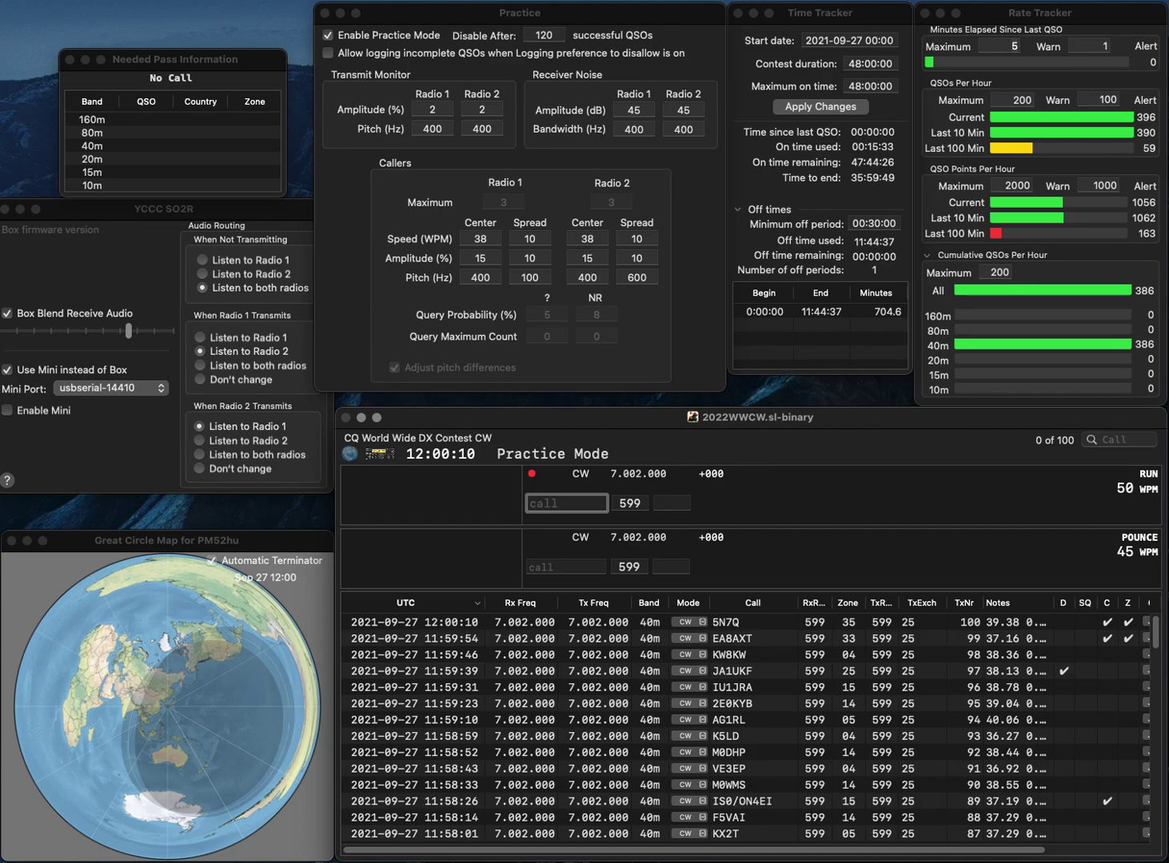
- Log a practice contact with YO9IAB in zone 20 with report 599
text(YO9SAB)
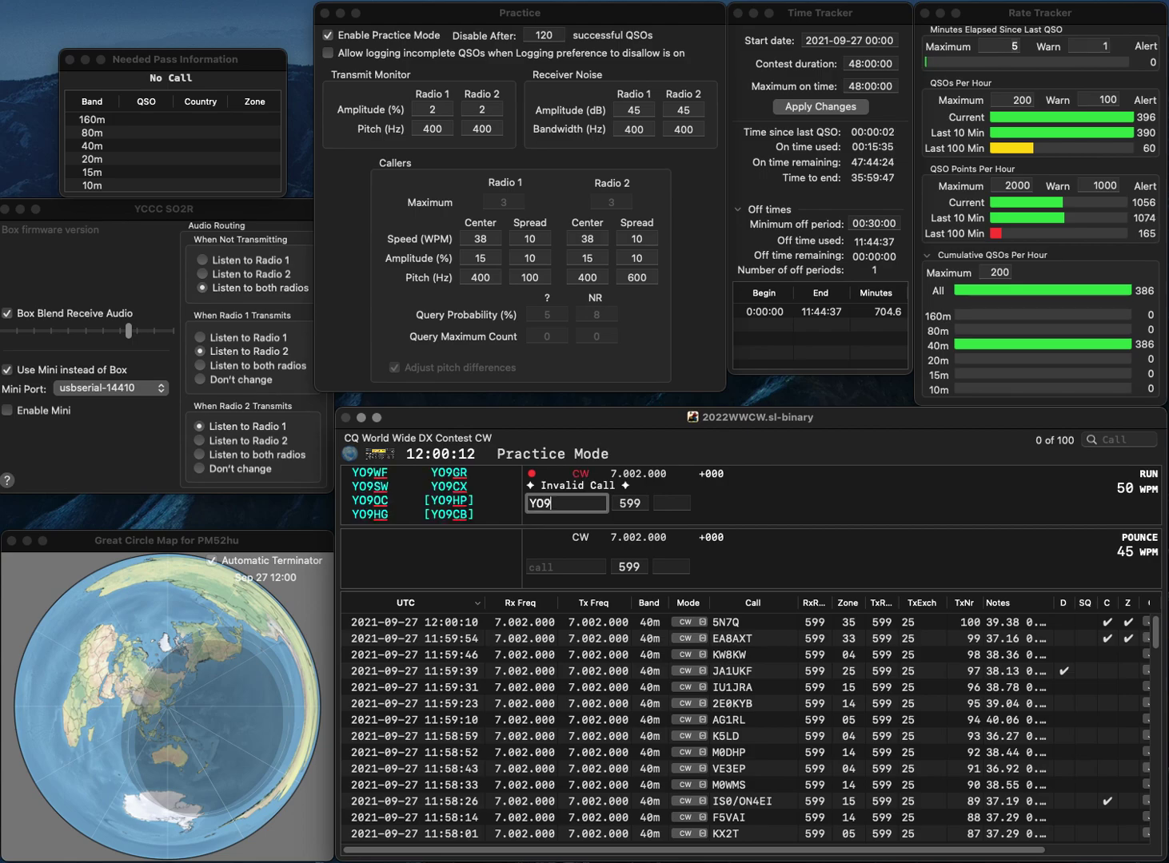
key(Left)
key(Left)
key(BackSpace)
text(I)
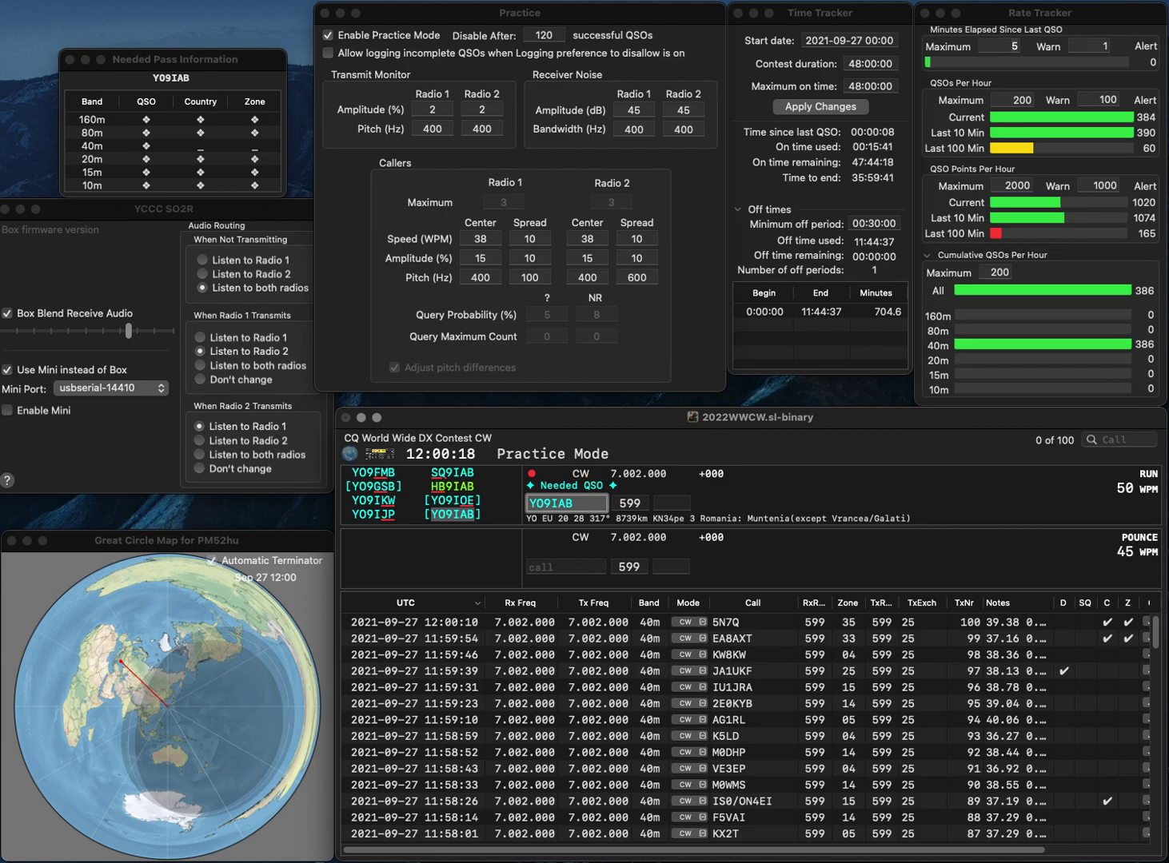
key(space)
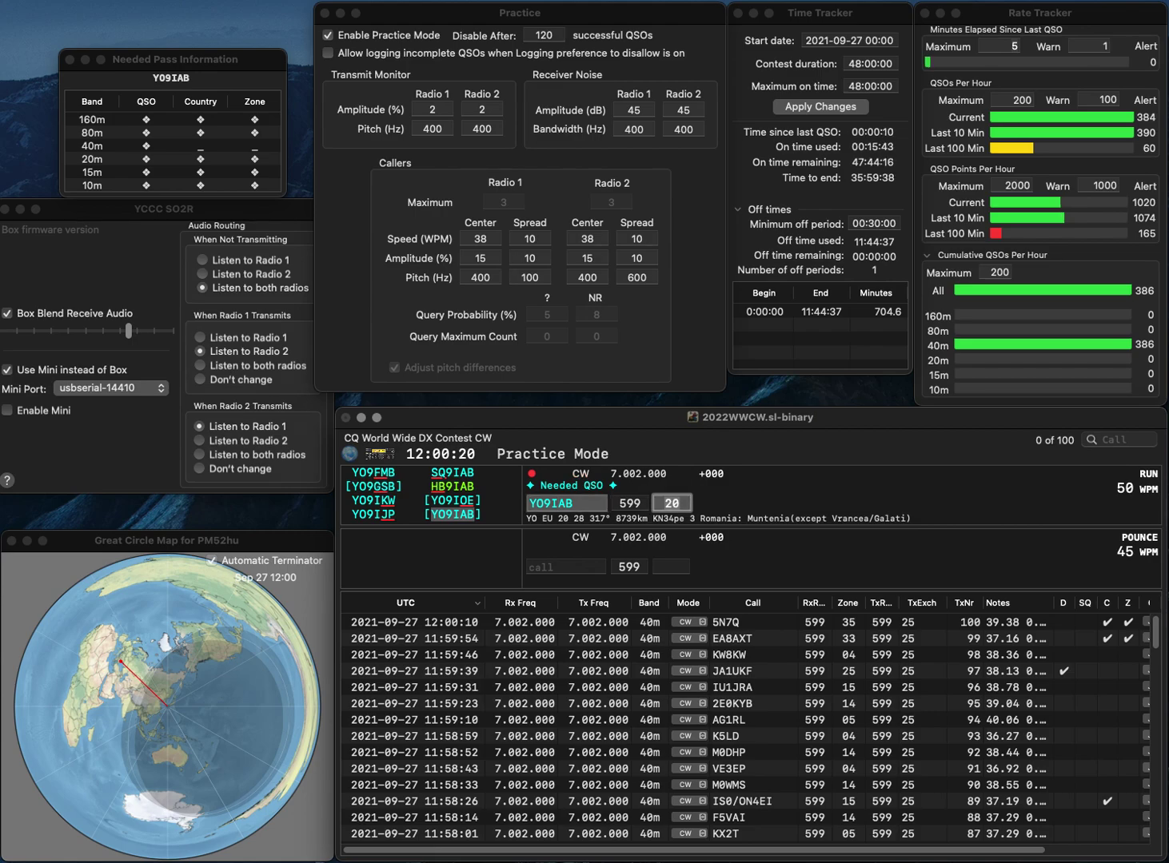
key(Return)
text(O92H)
key(BackSpace)
key(BackSpace)
key(BackSpace)
key(BackSpace)
text(9A2HB)
key(space)
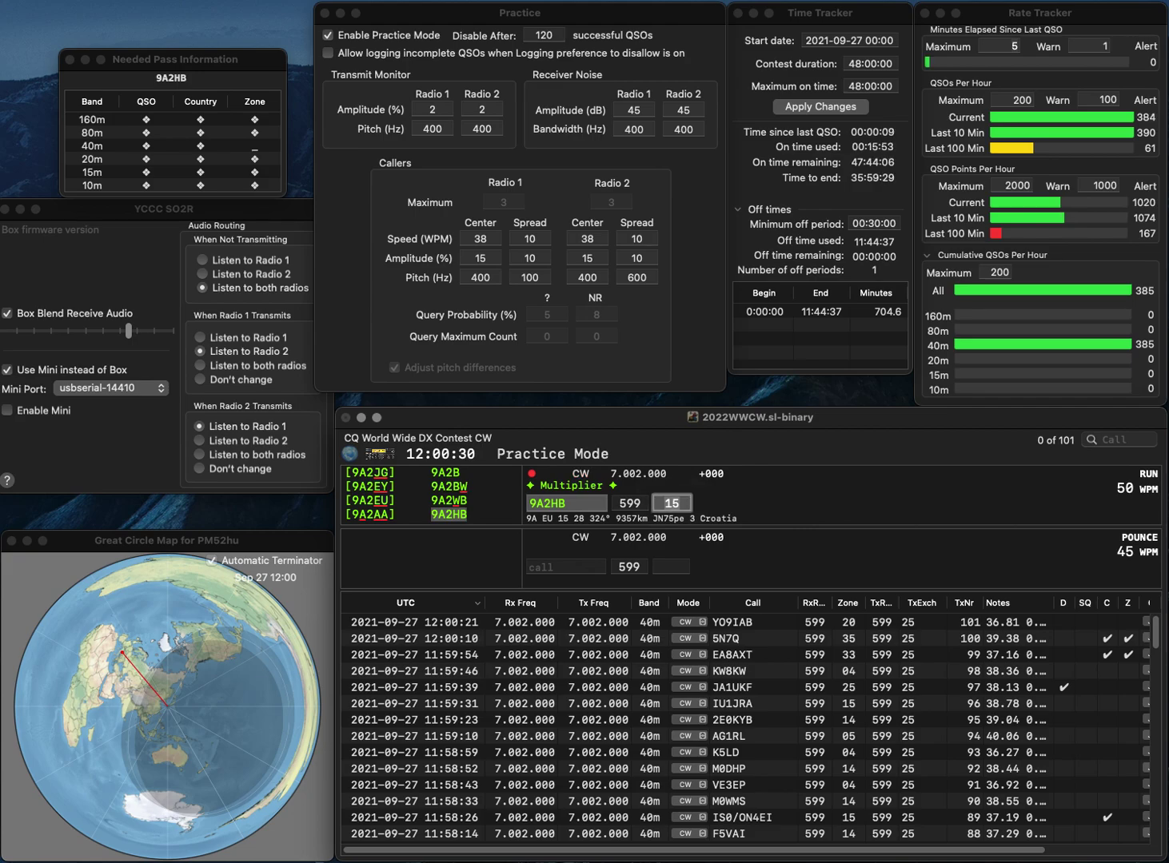
key(Return)
text(WA)
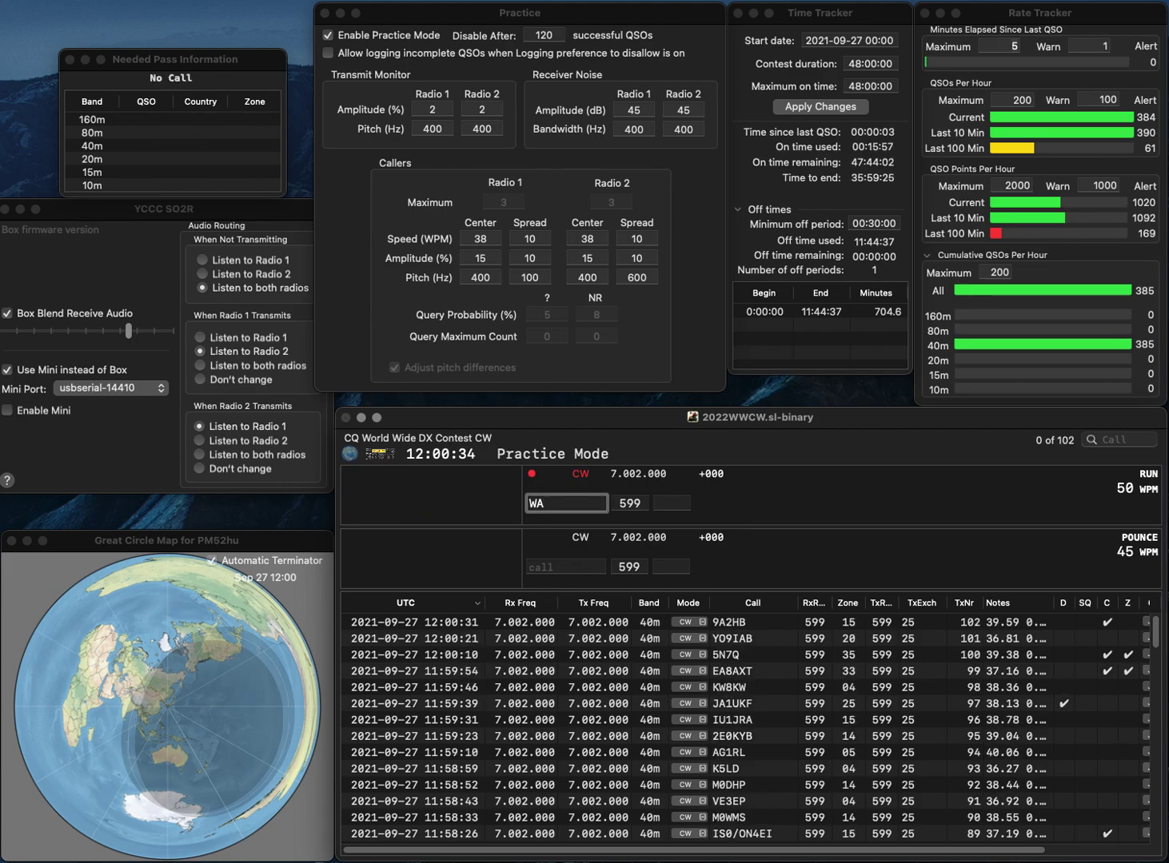
text(2SCB)
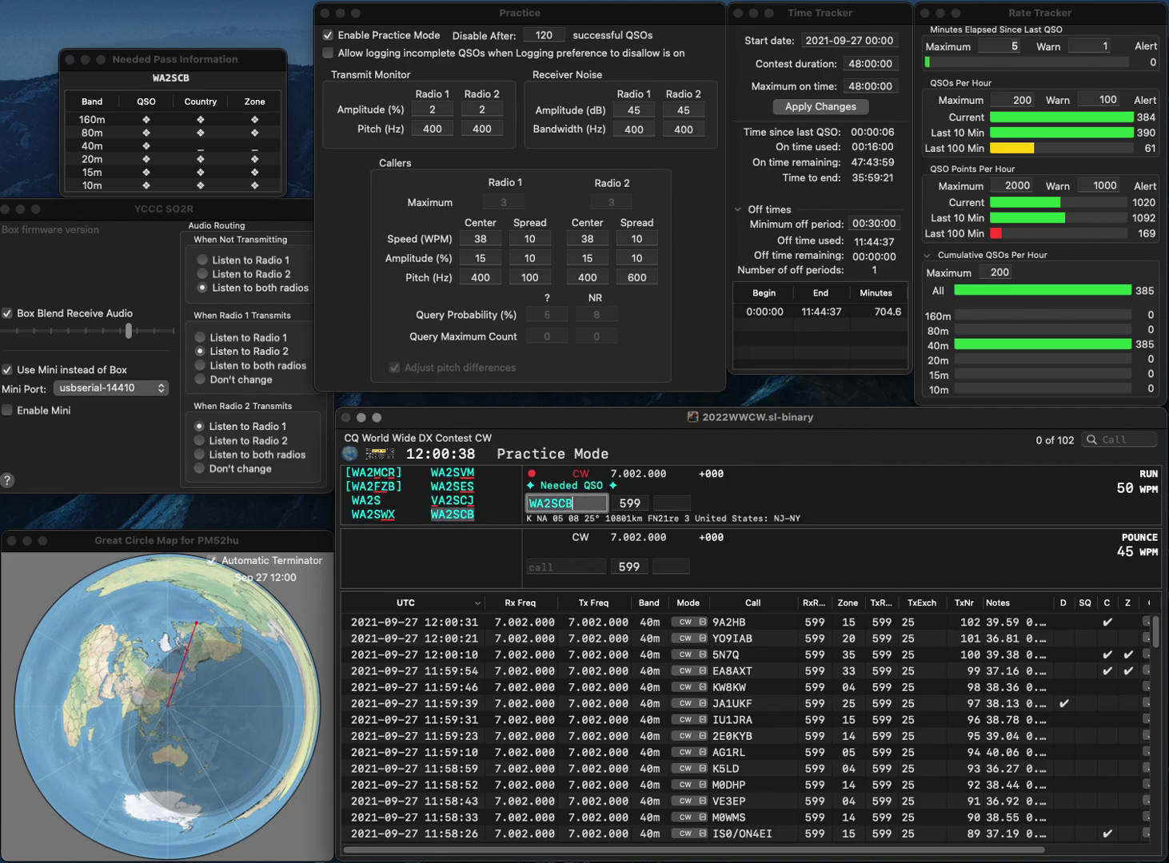
key(Tab)
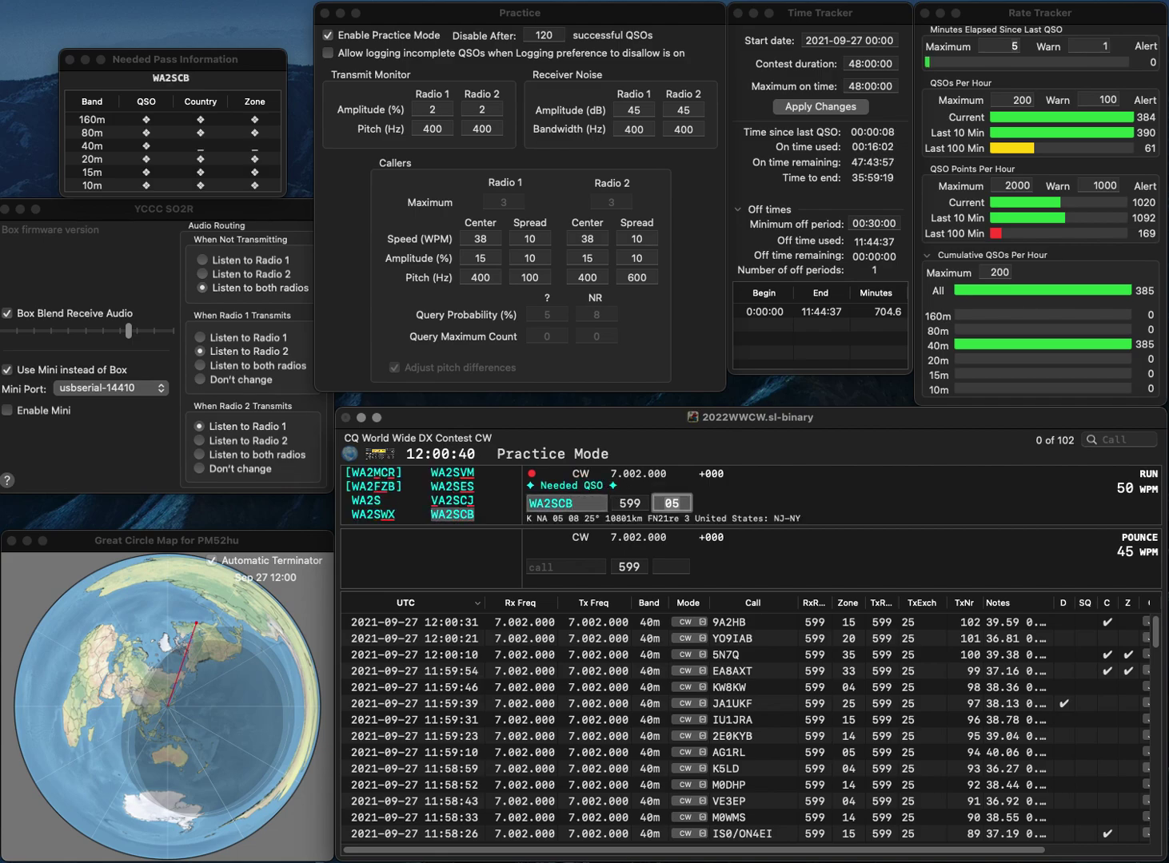
key(Return)
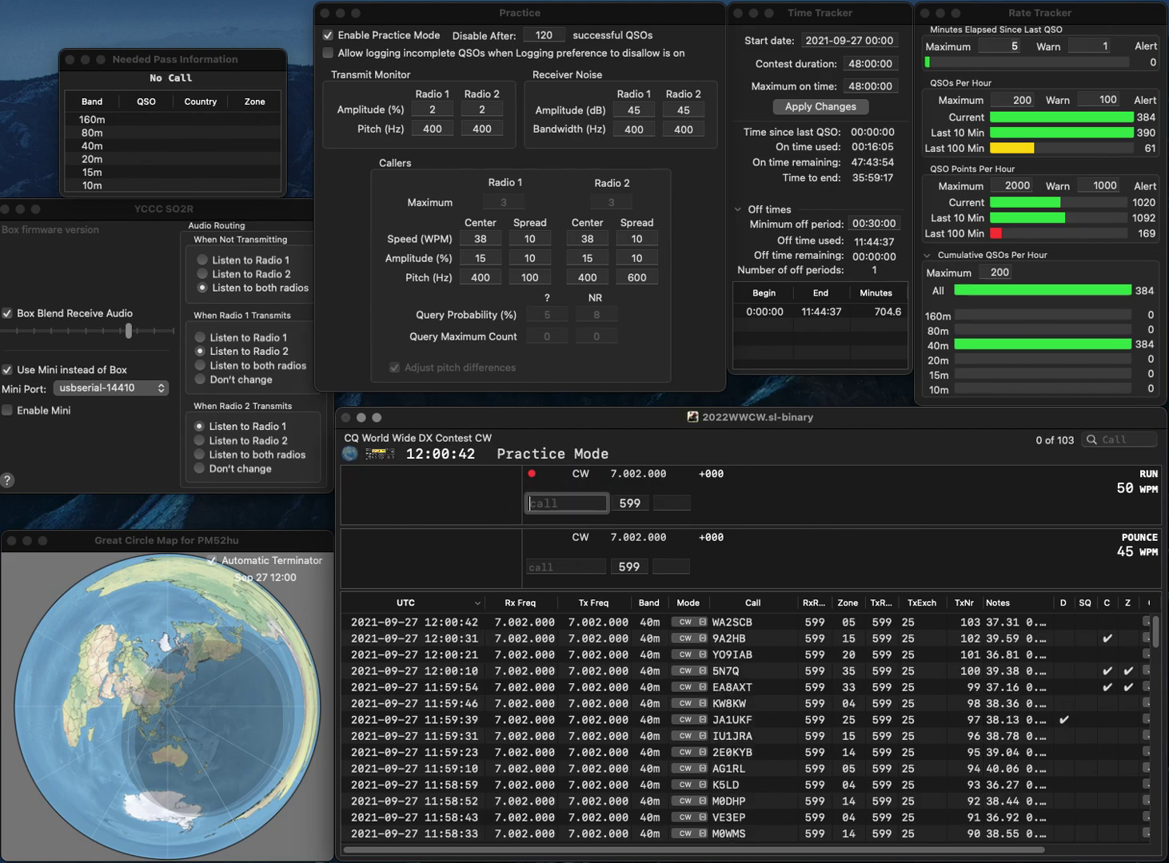
text(JE1)
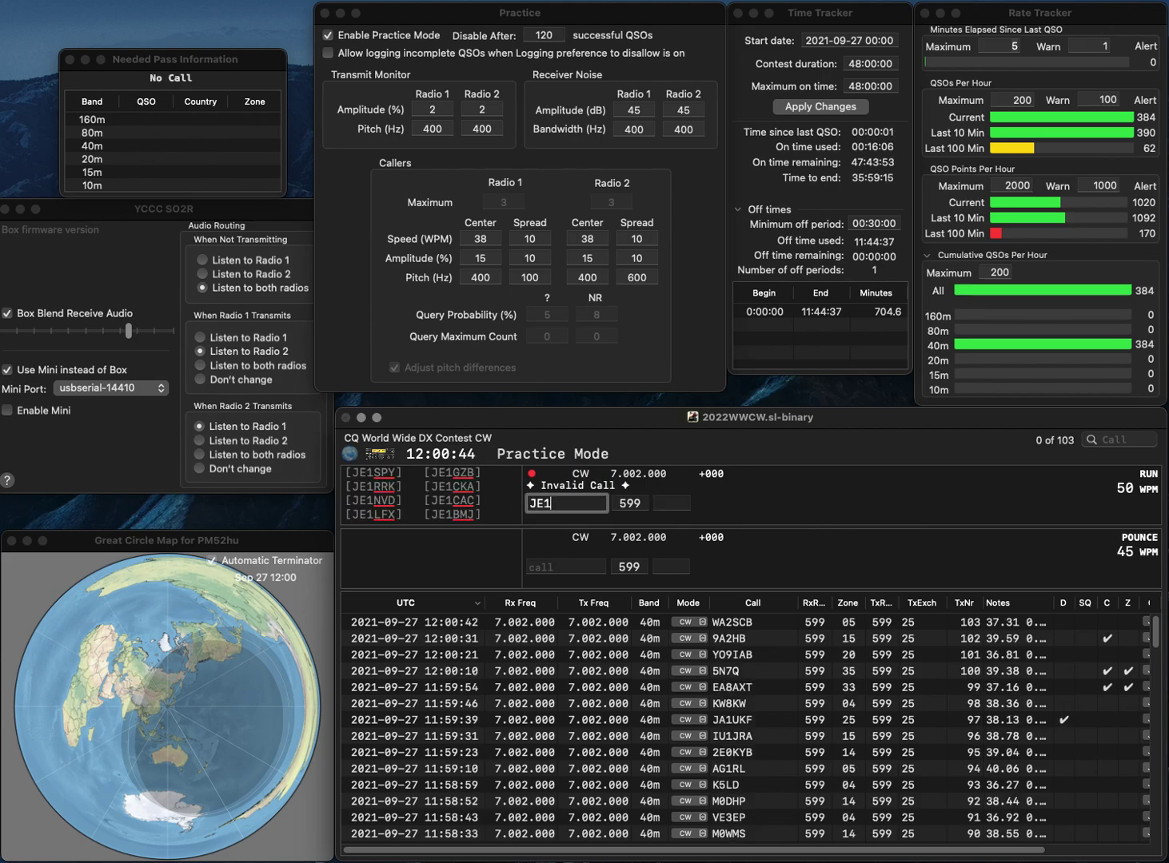
text(LFR)
key(Tab)
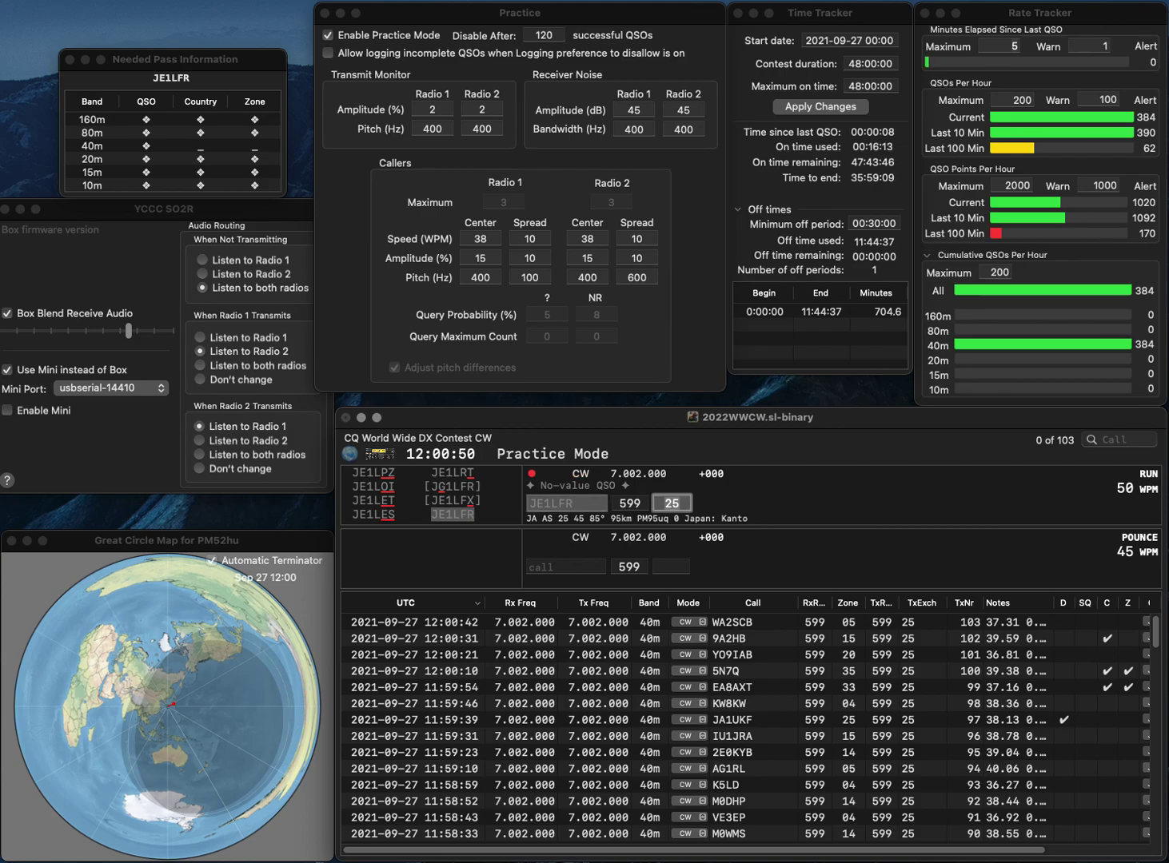
key(Return)
text(O)
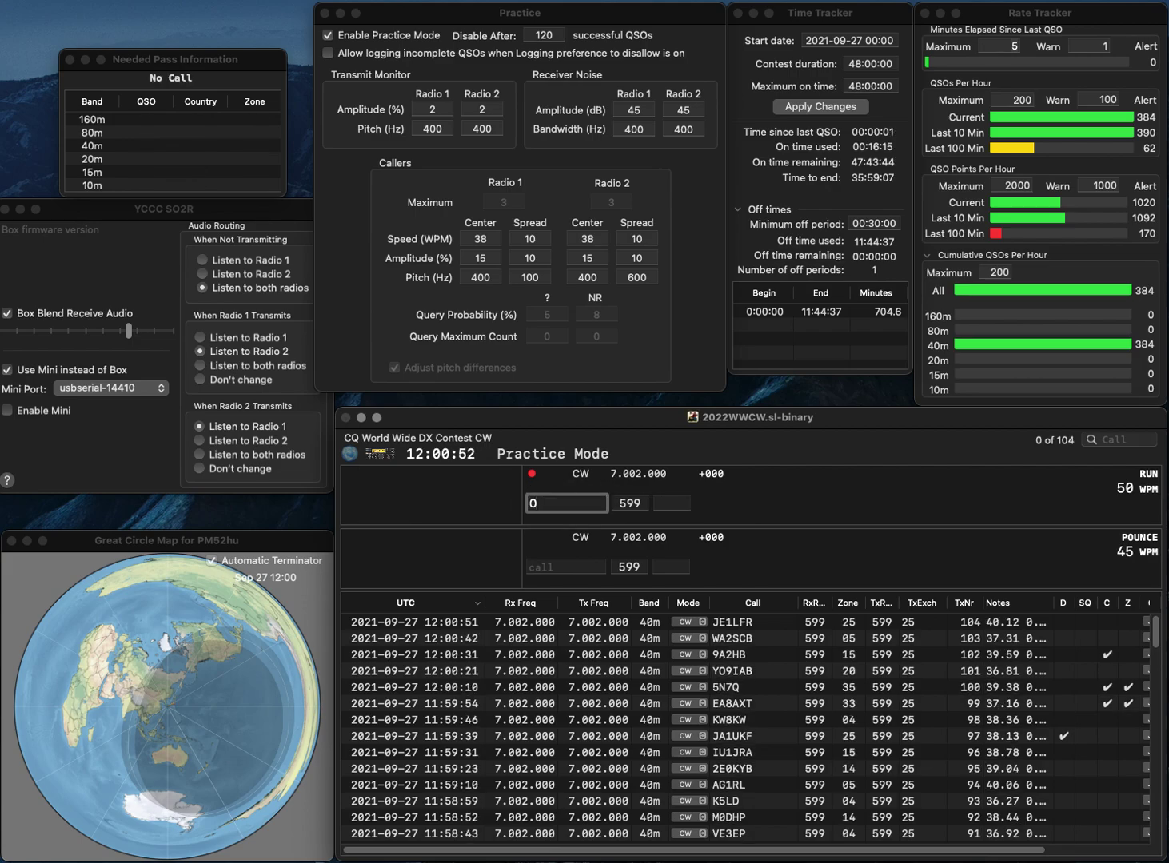
text(H2JS)
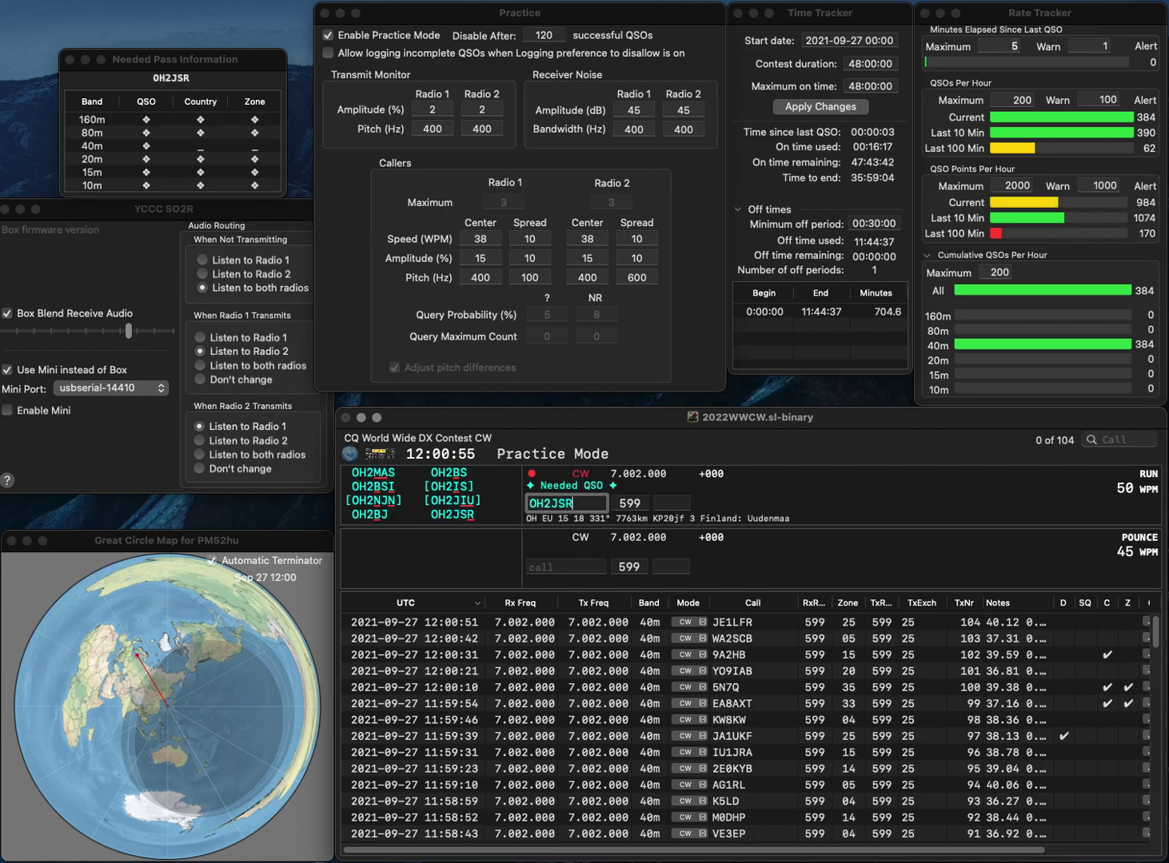
text(R)
key(space)
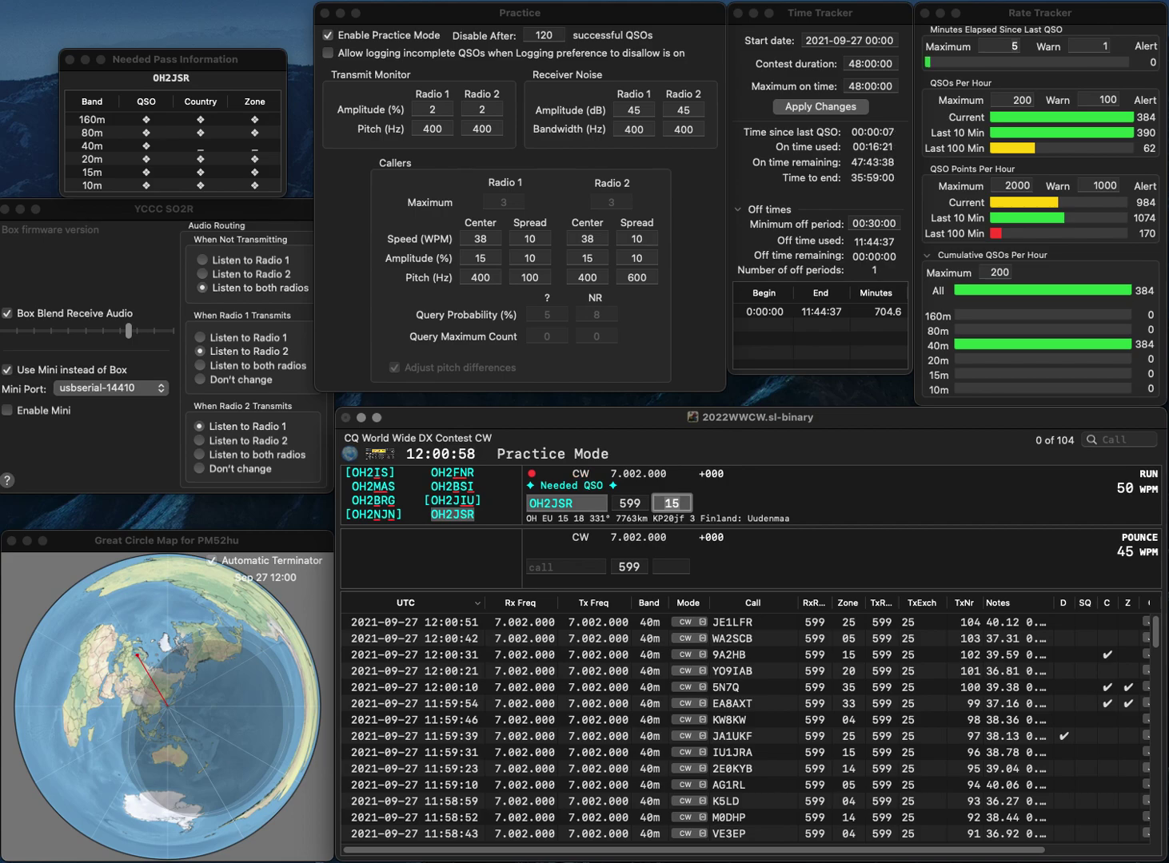
key(Return)
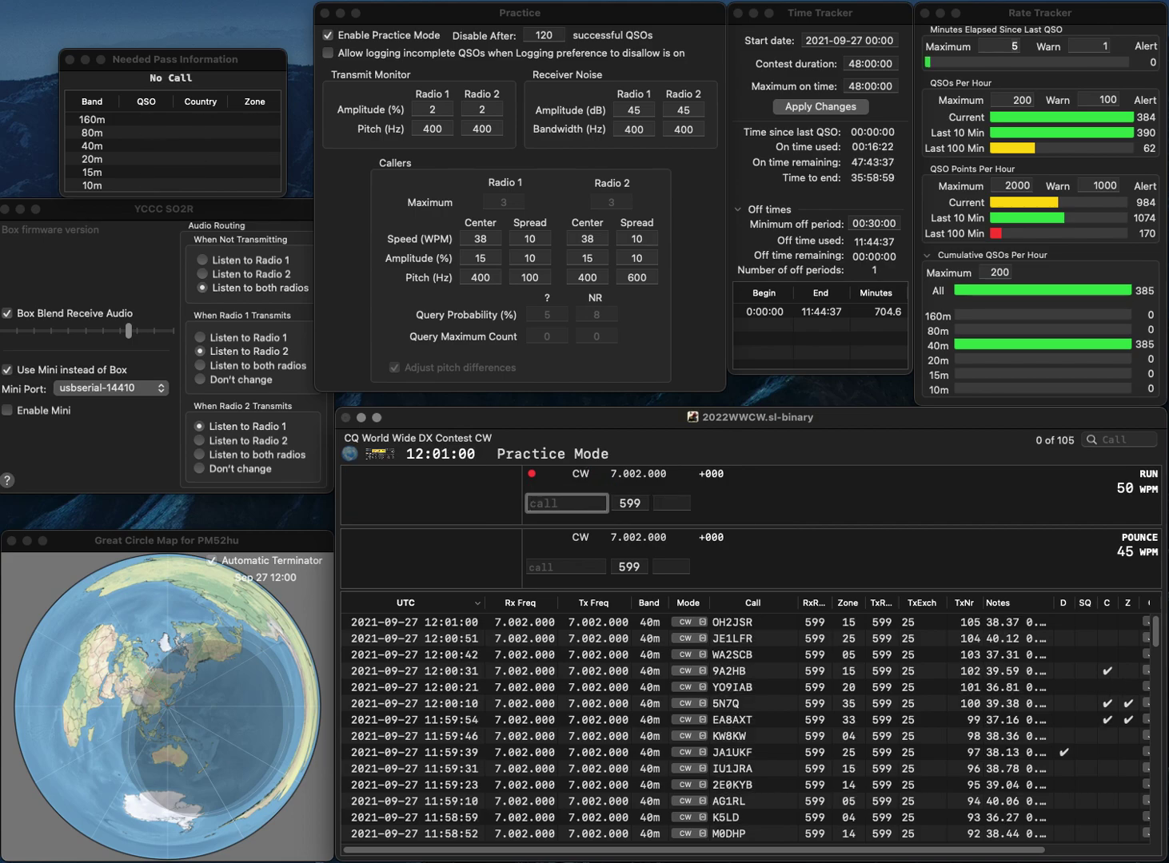
text(W1M)
key(Home)
text(U)
key(space)
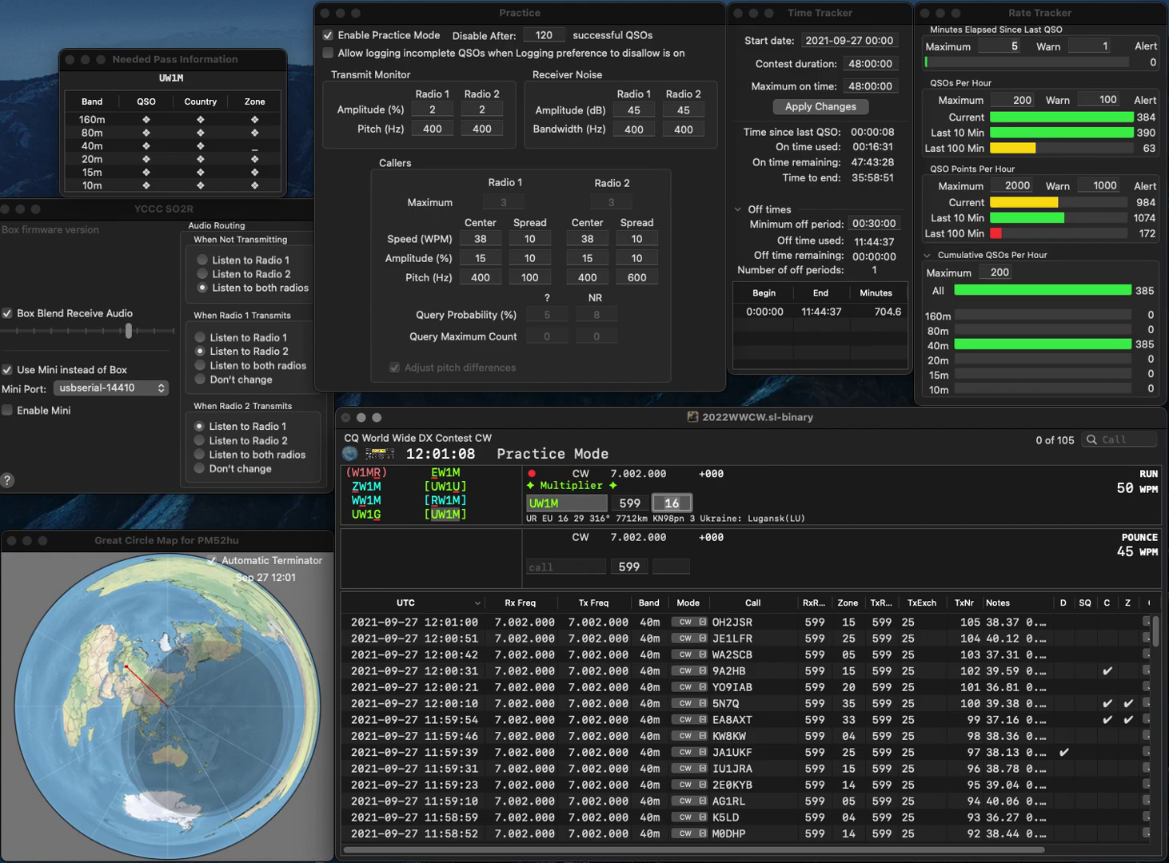
key(Return)
text(W)
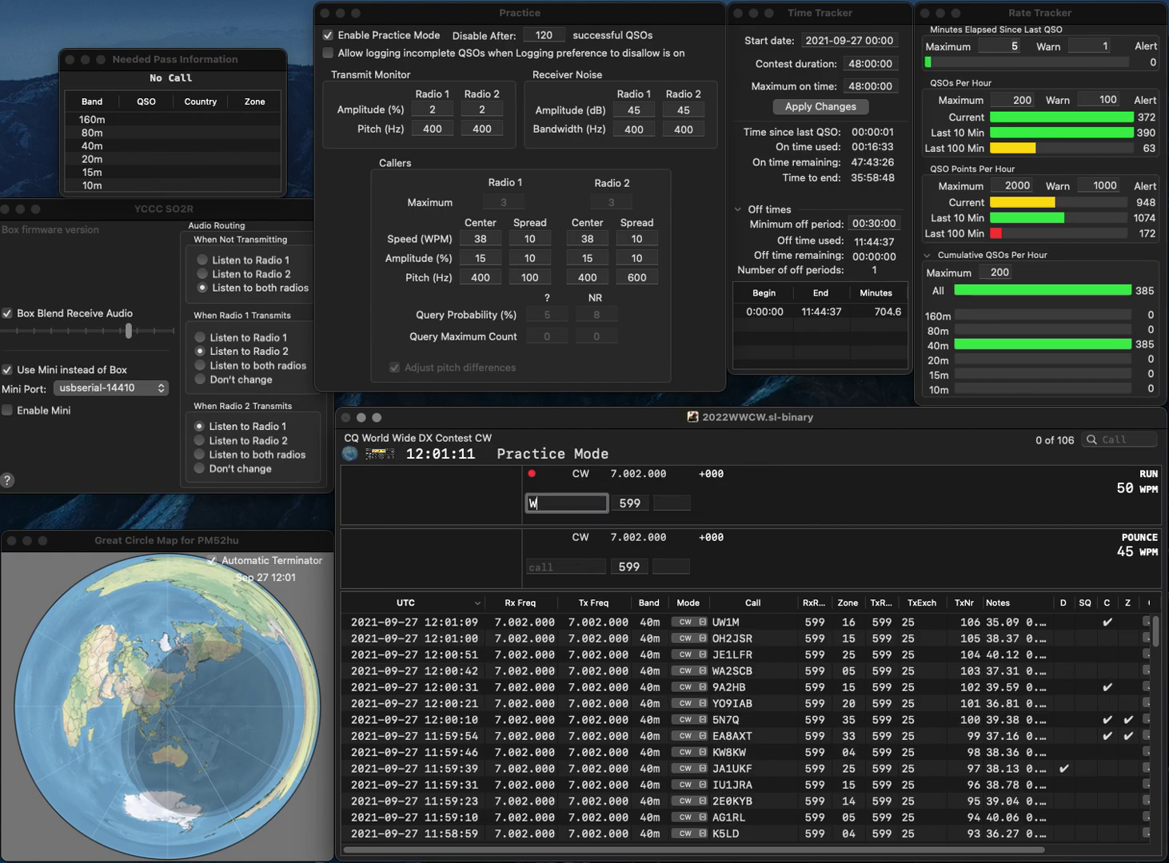
text(7UM)
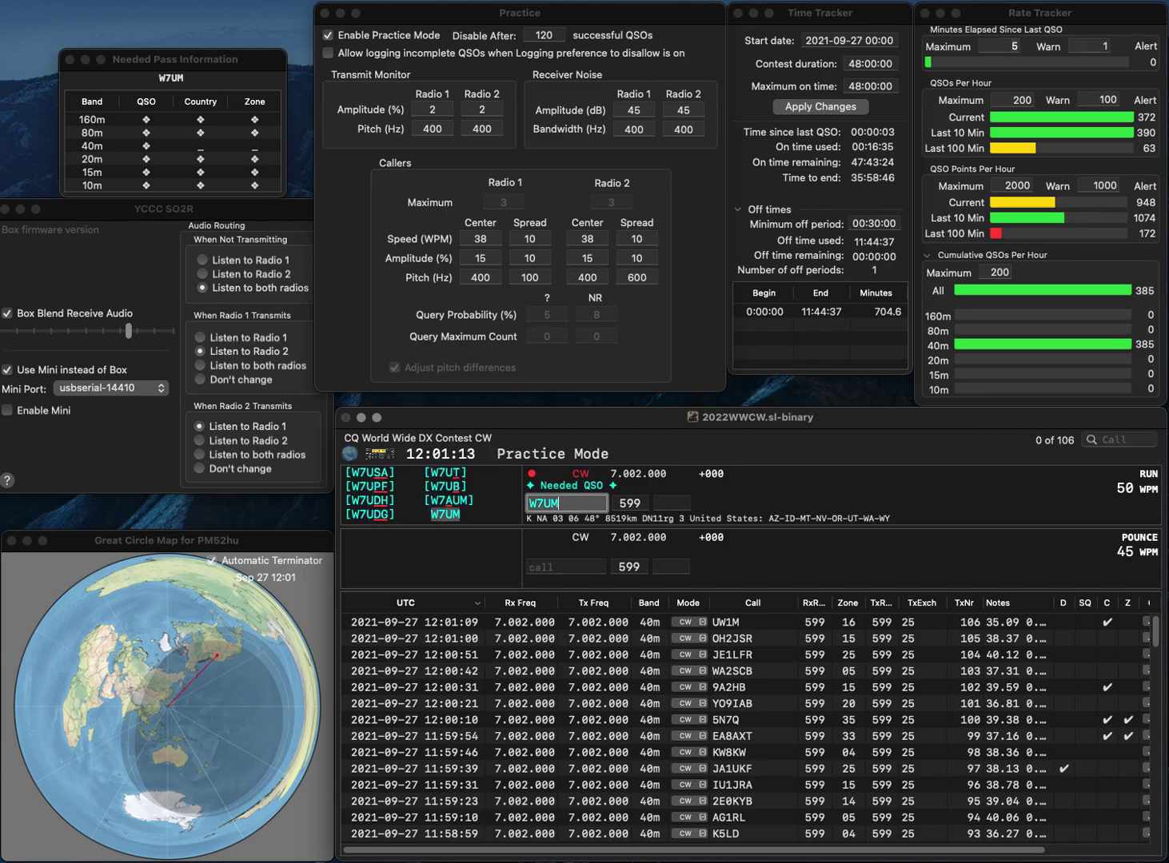
key(space)
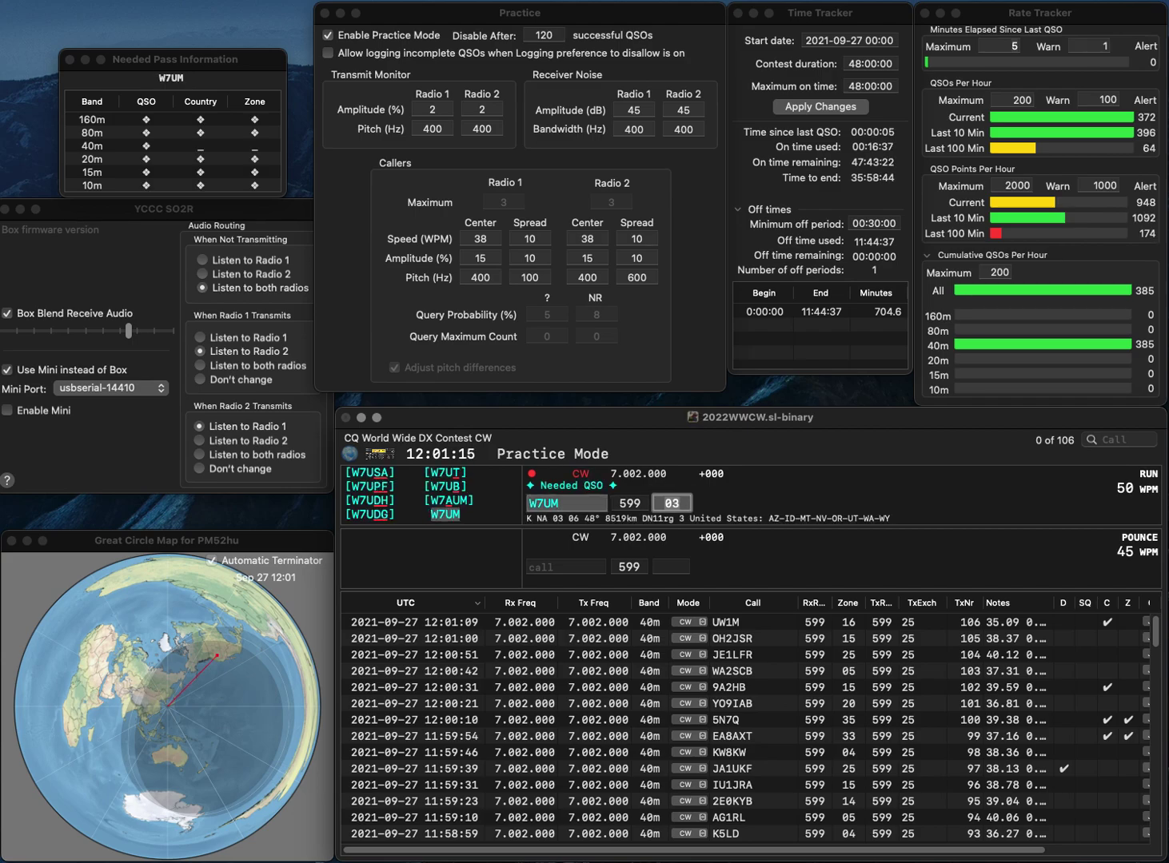
key(Tab)
key(Left)
key(Left)
key(BackSpace)
text(8)
key(Tab)
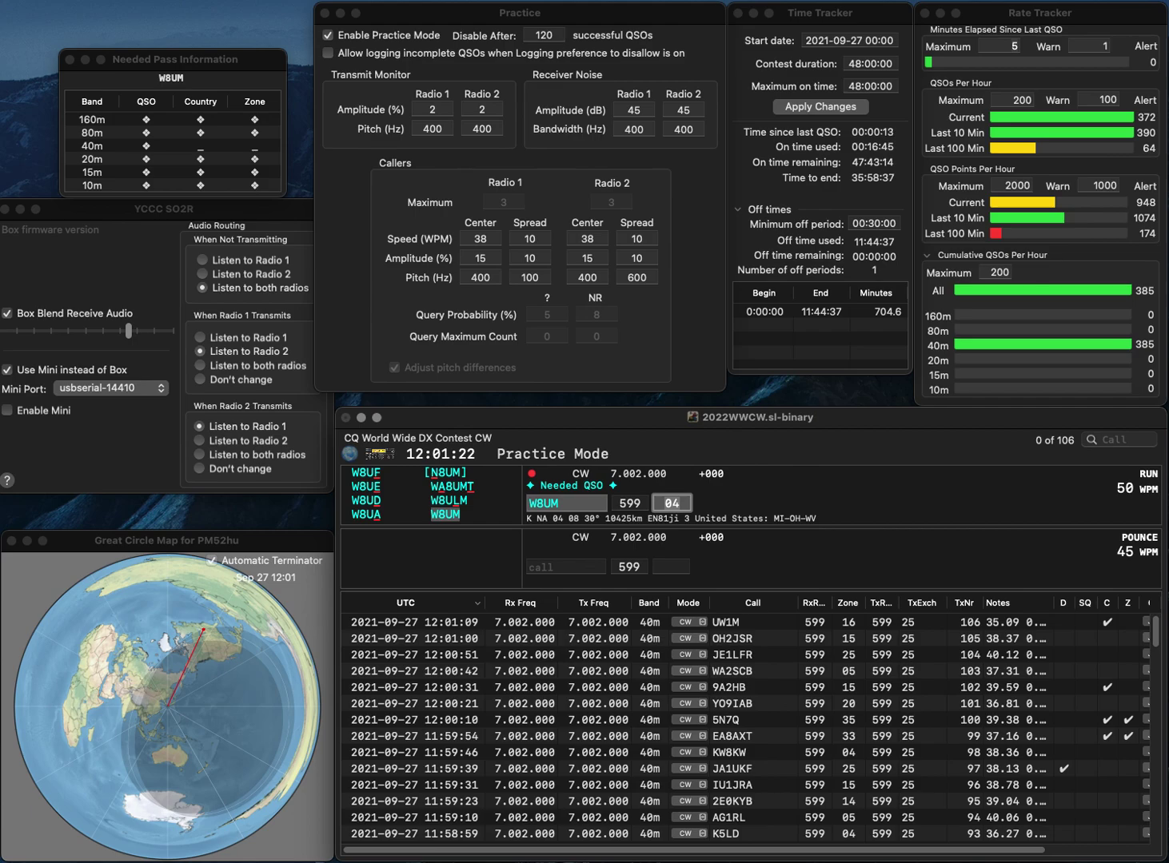
key(Return)
text(N)
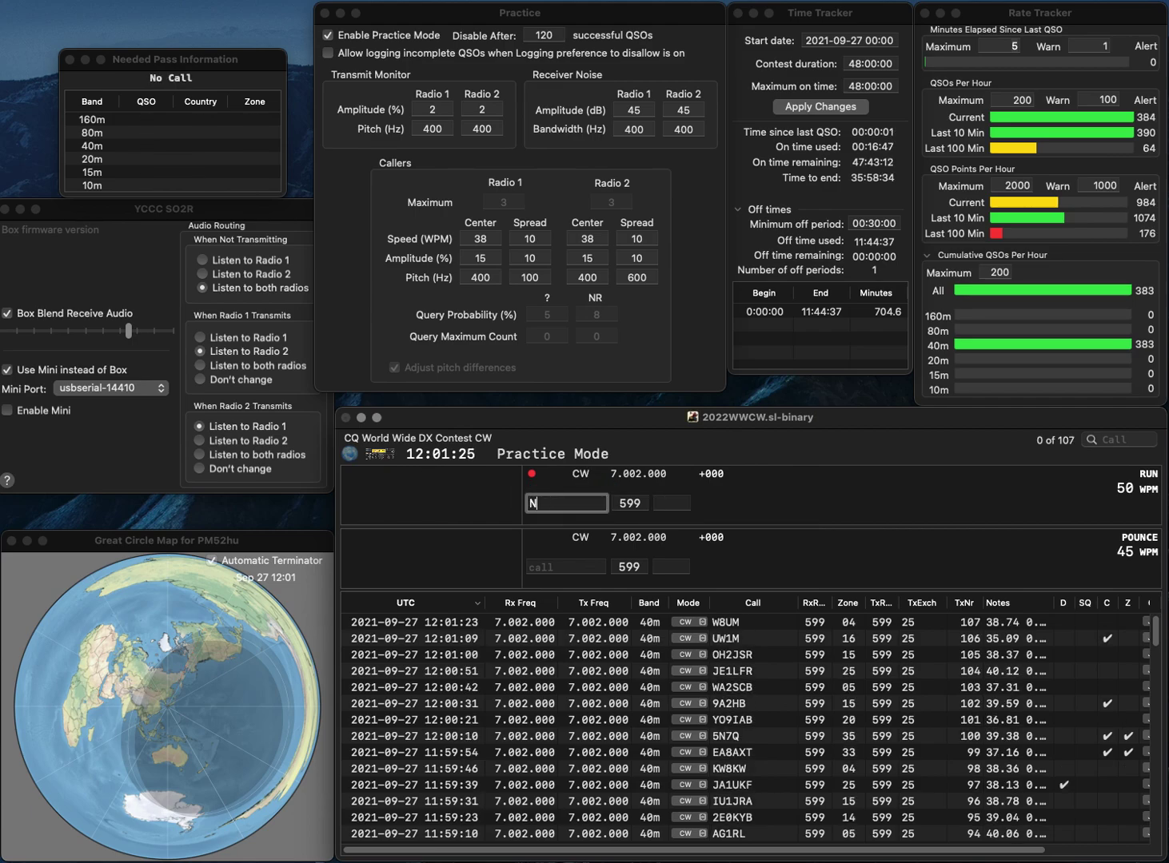
text(5BDT)
key(space)
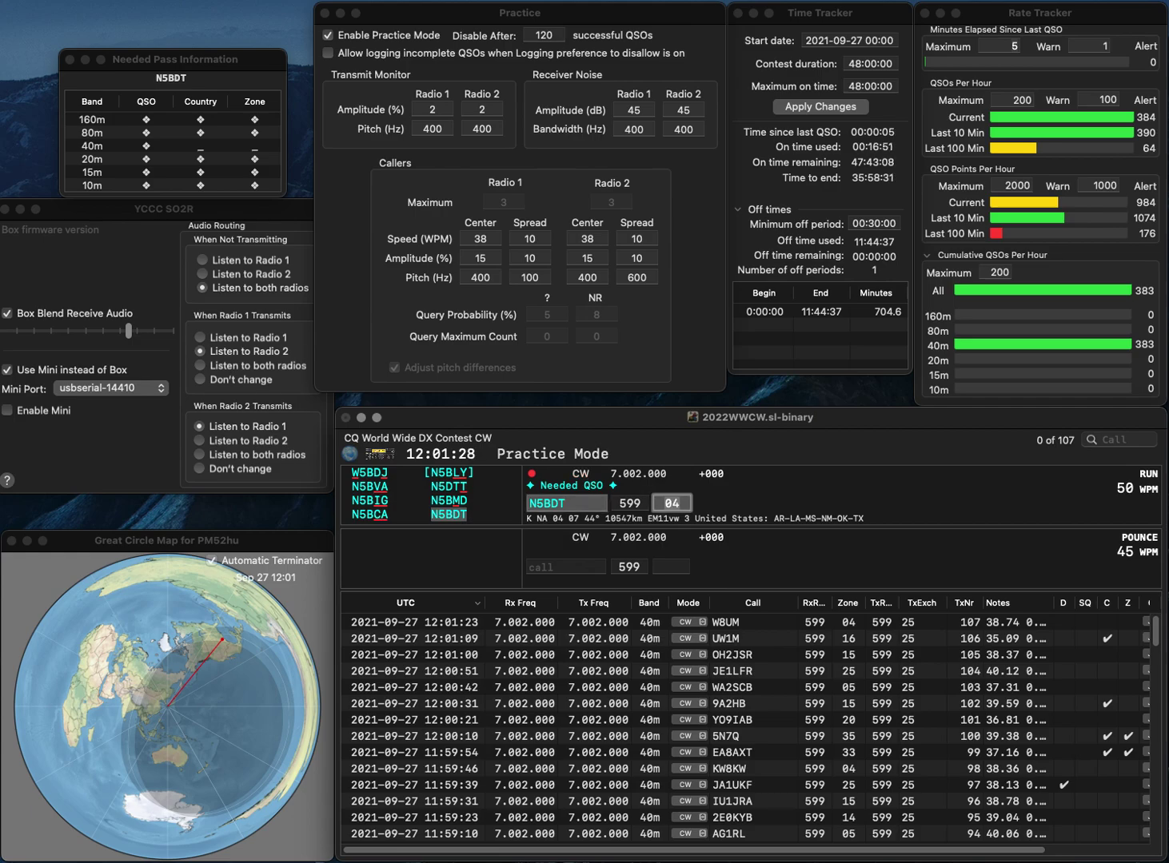
key(Return)
text(KD)
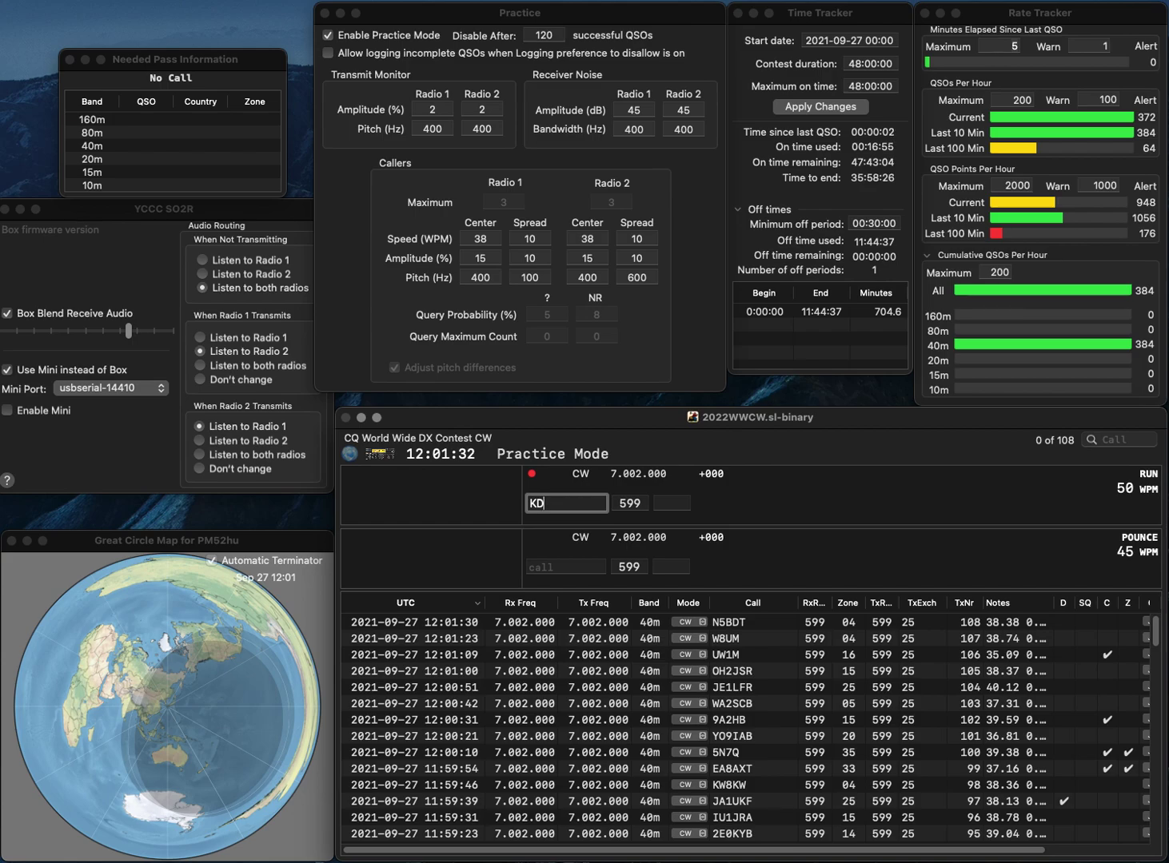
key(BackSpace)
text(VT)
key(Left)
key(Left)
text(D8)
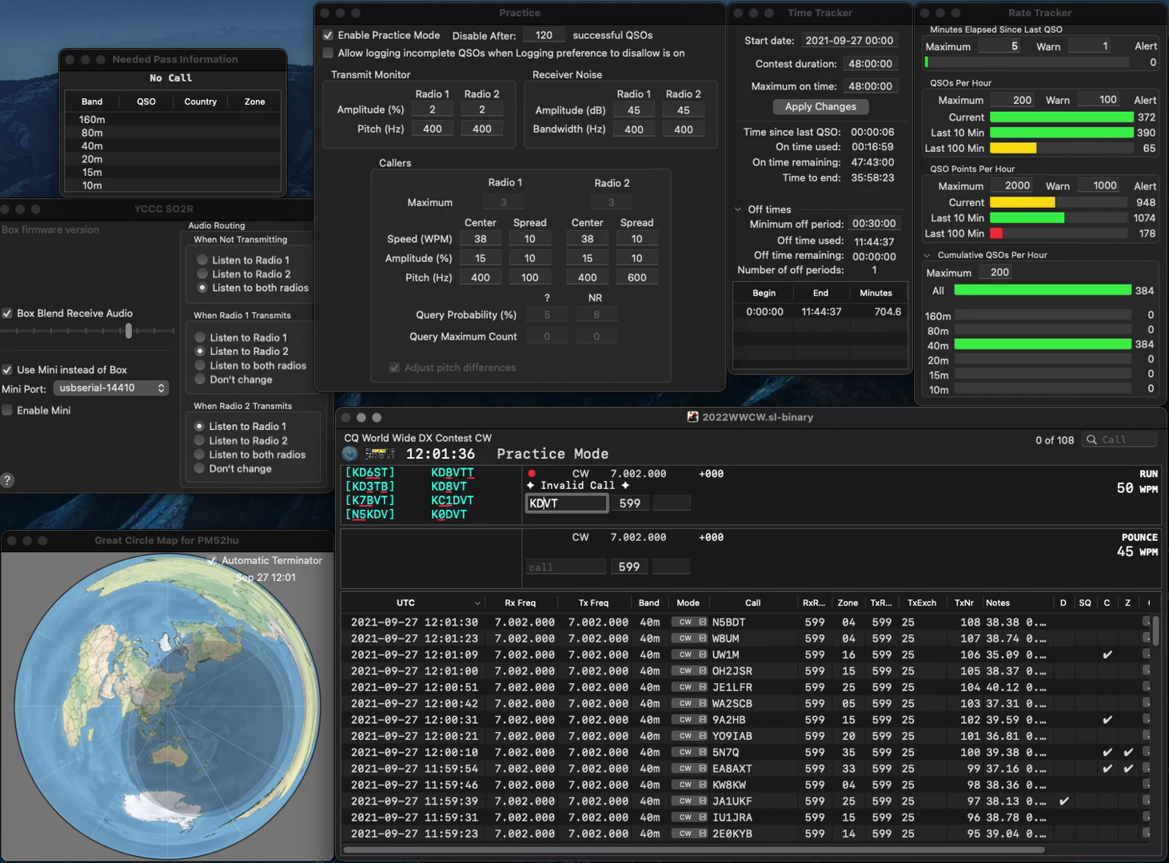
key(space)
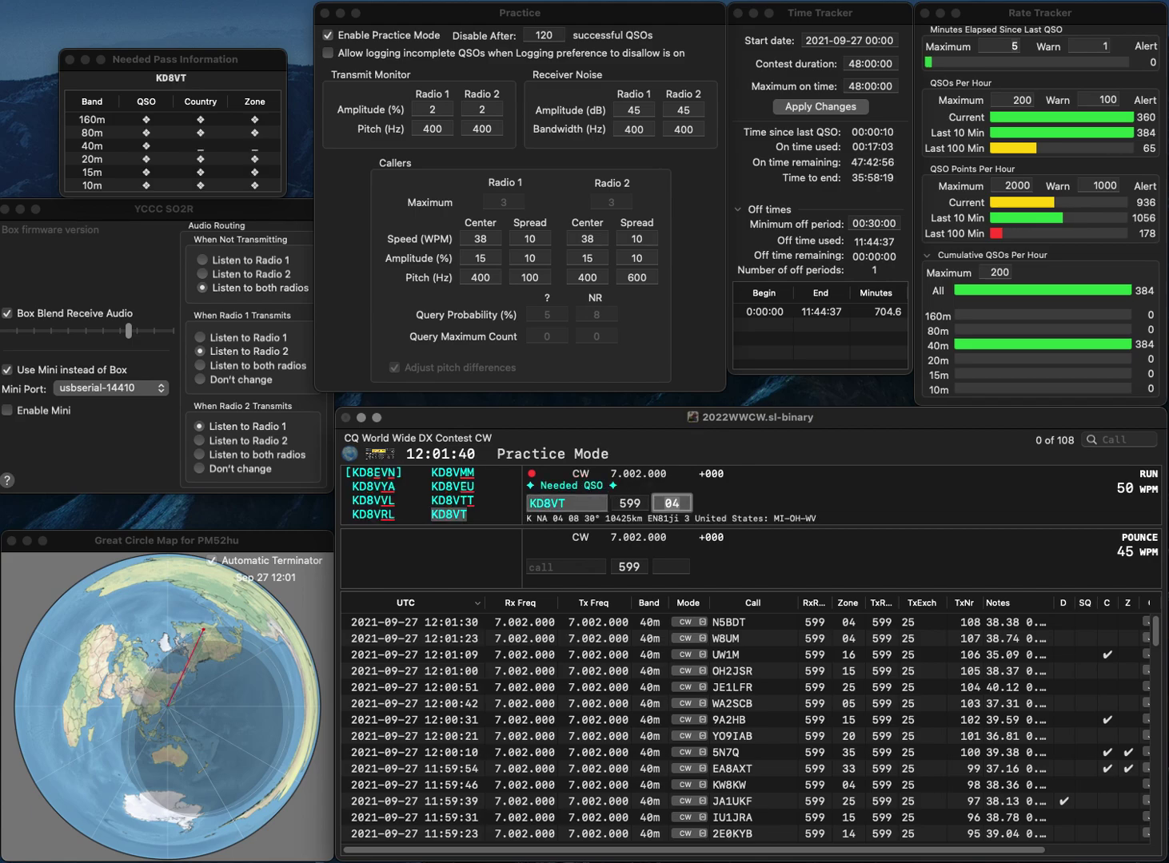
key(Return)
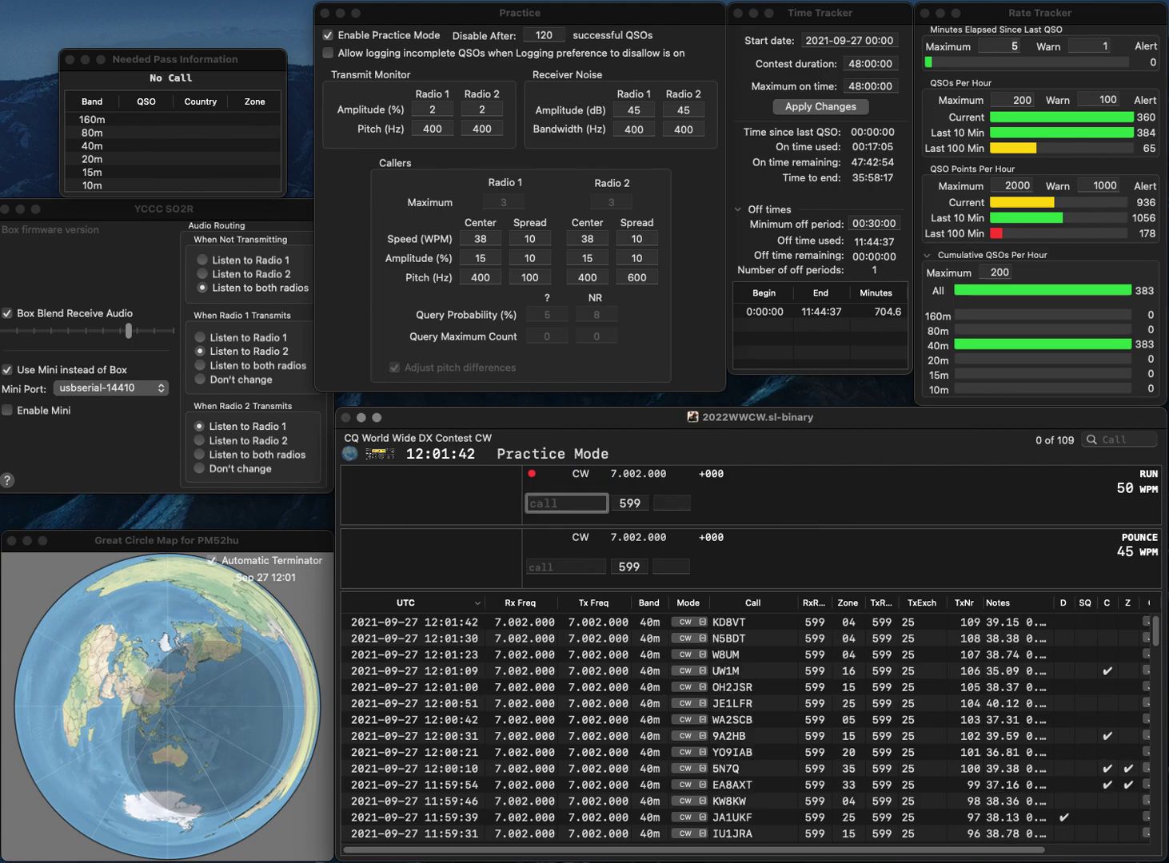
- Log a practice contact with UT5ECZ in zone 16 with report 599
text(UT5ECZ)
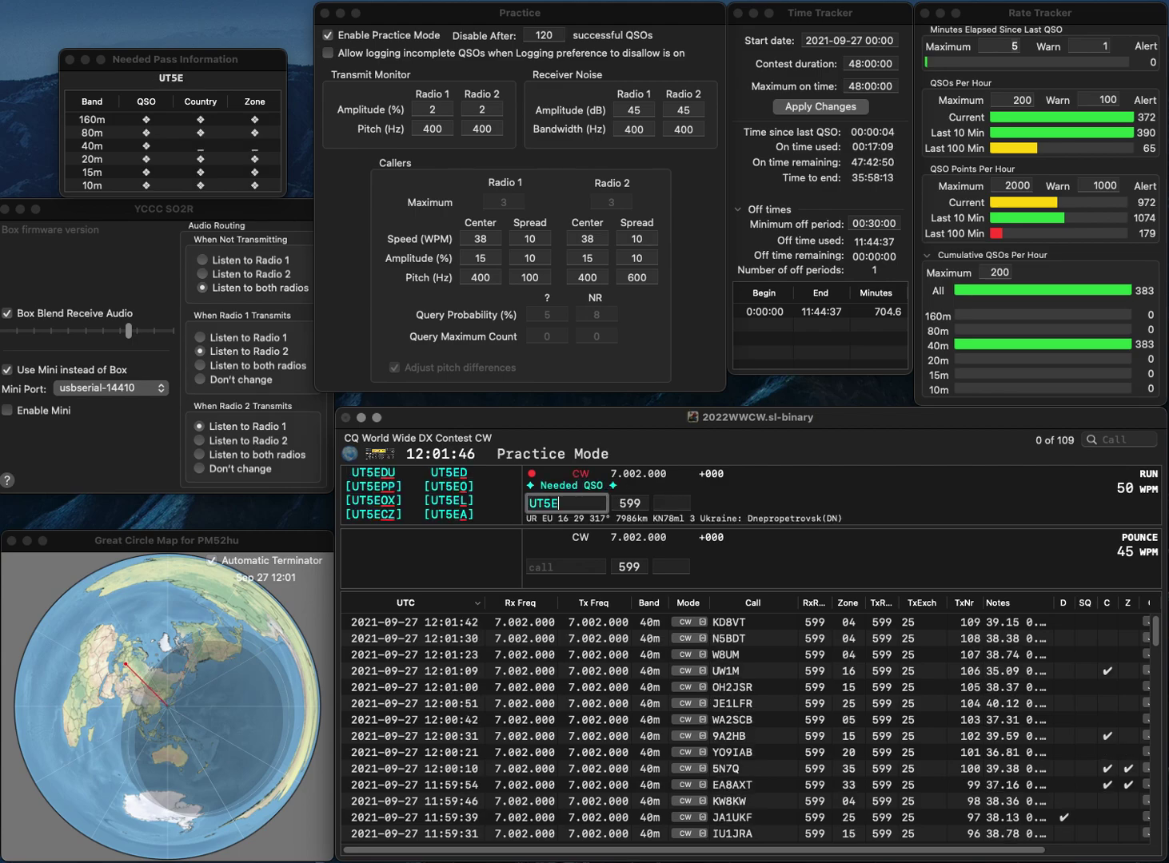
key(space)
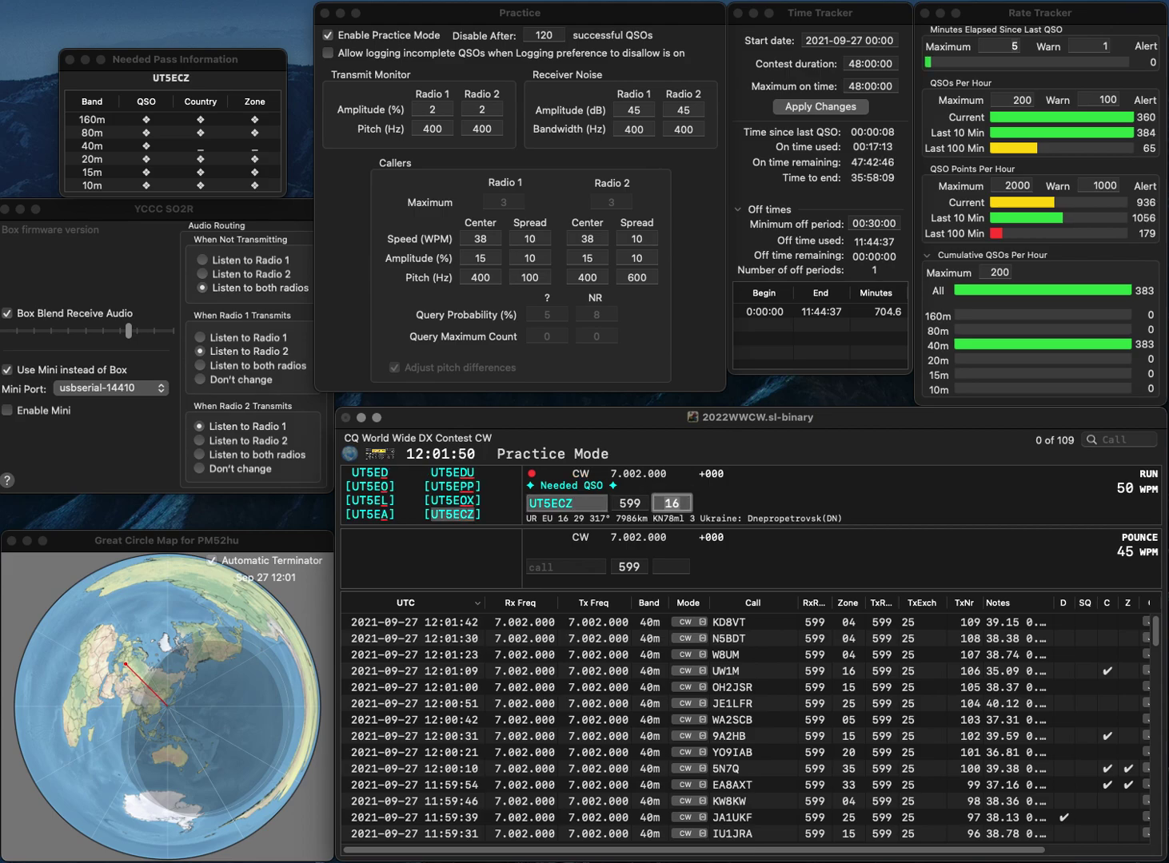
key(Return)
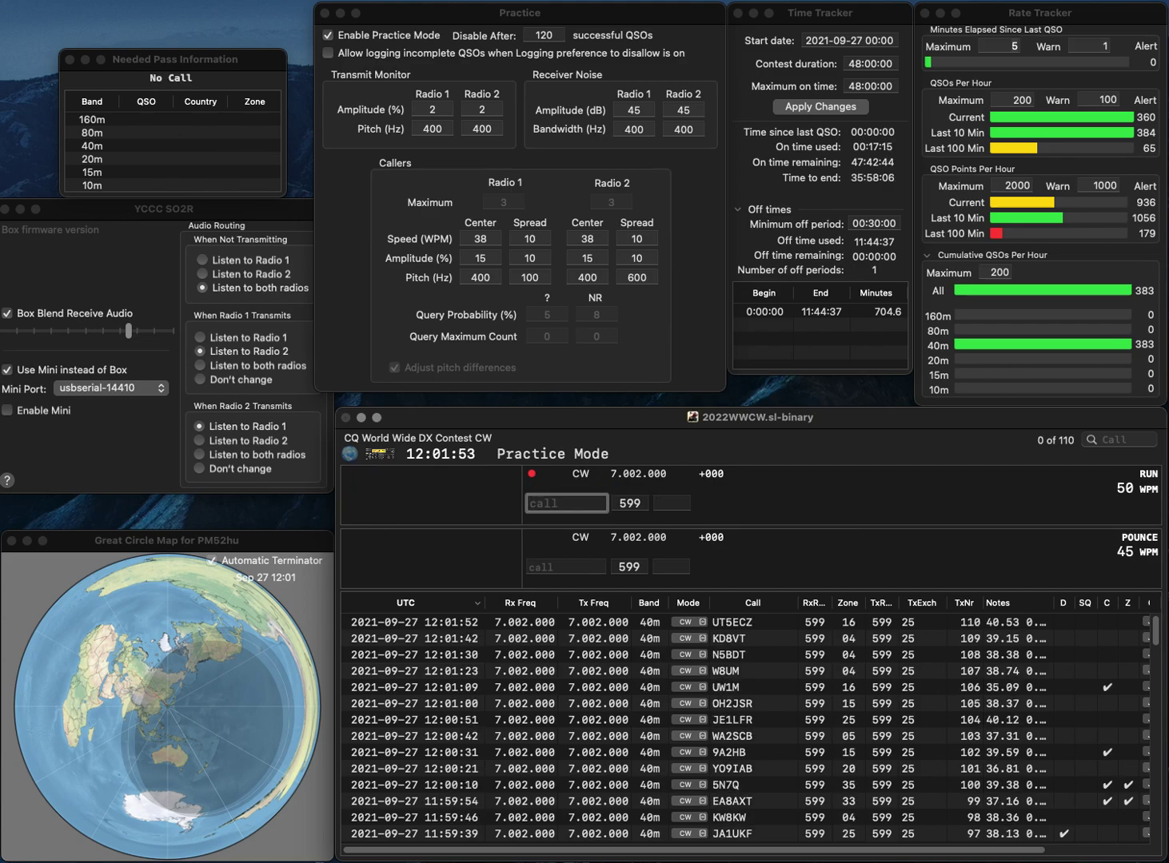
text(K3TN)
key(space)
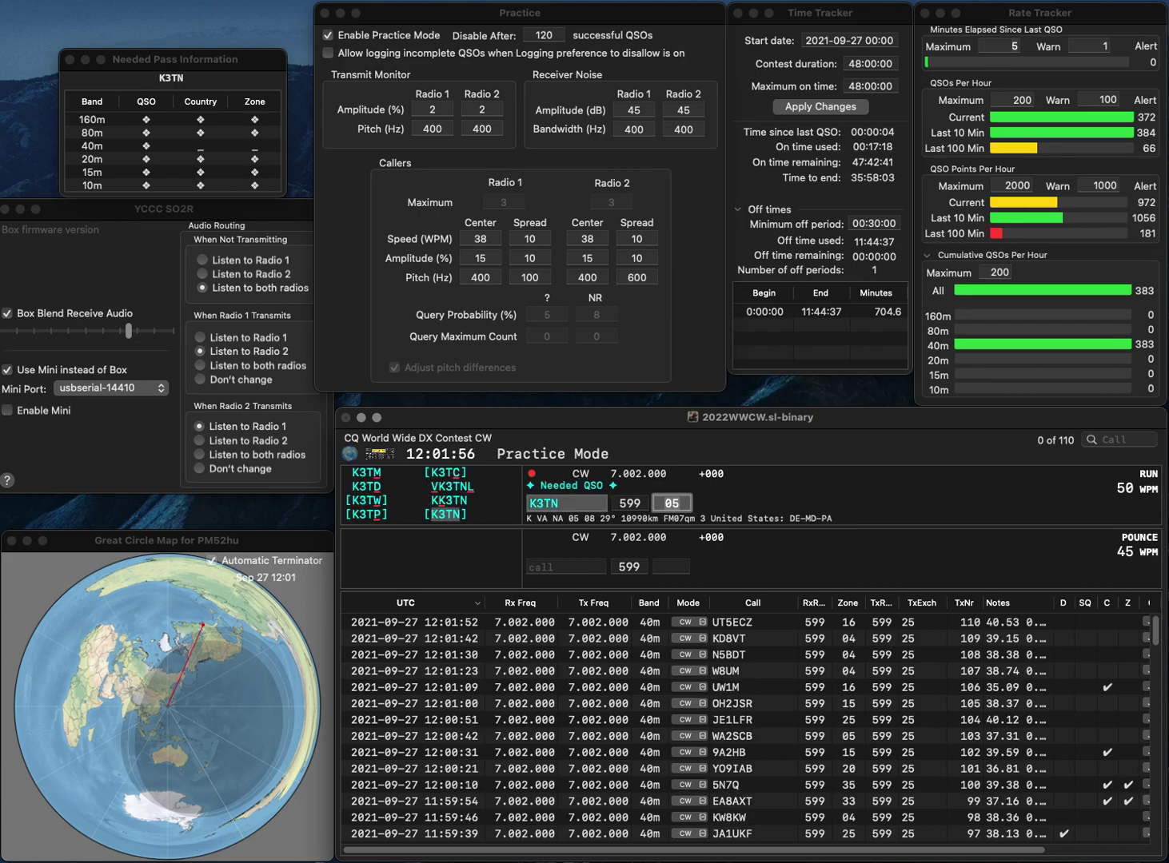
key(Return)
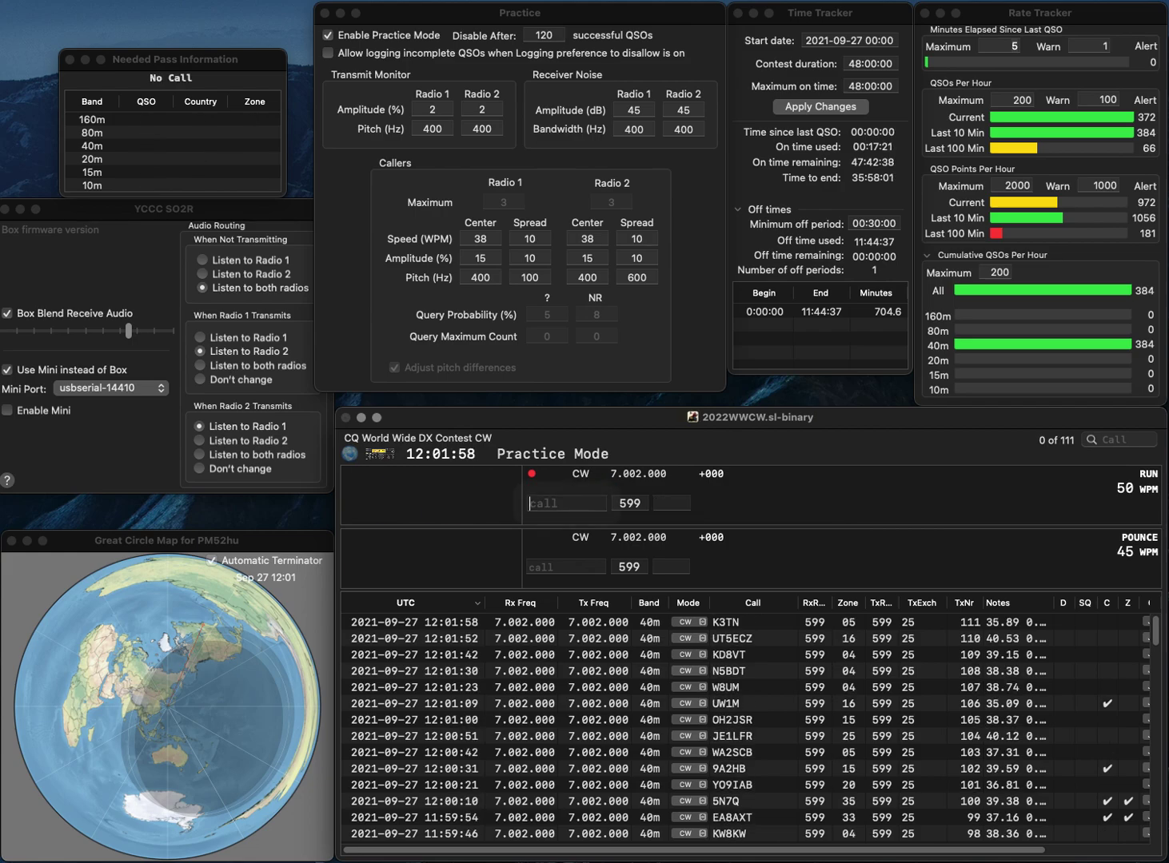
text(N7)
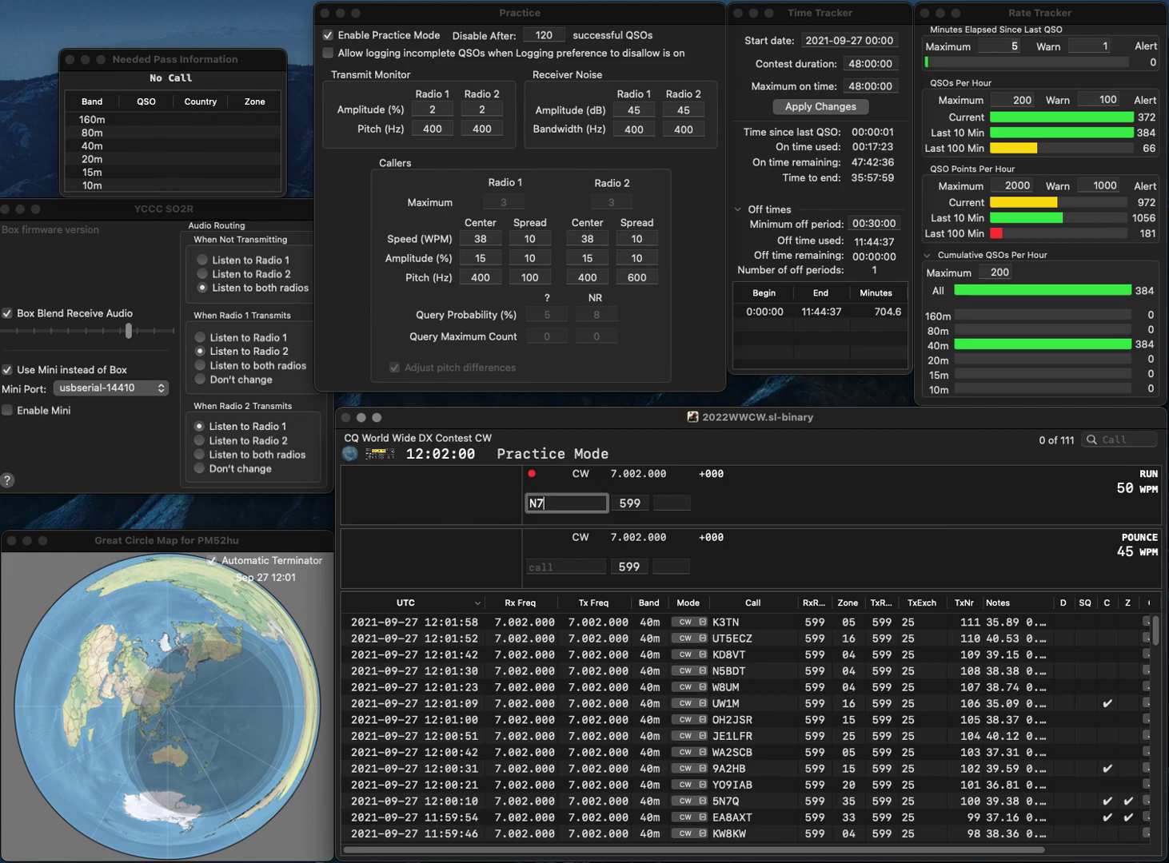
text(ZVI)
key(space)
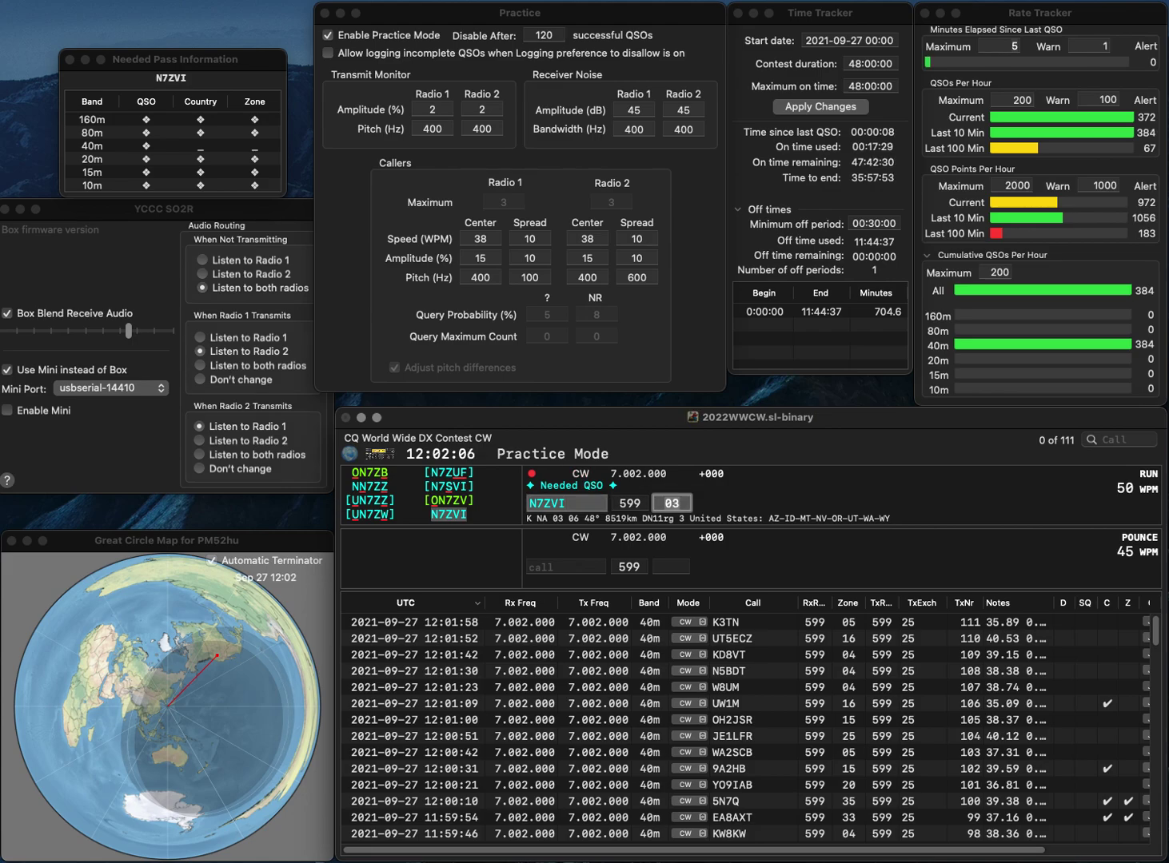
key(Return)
text(MM0INH)
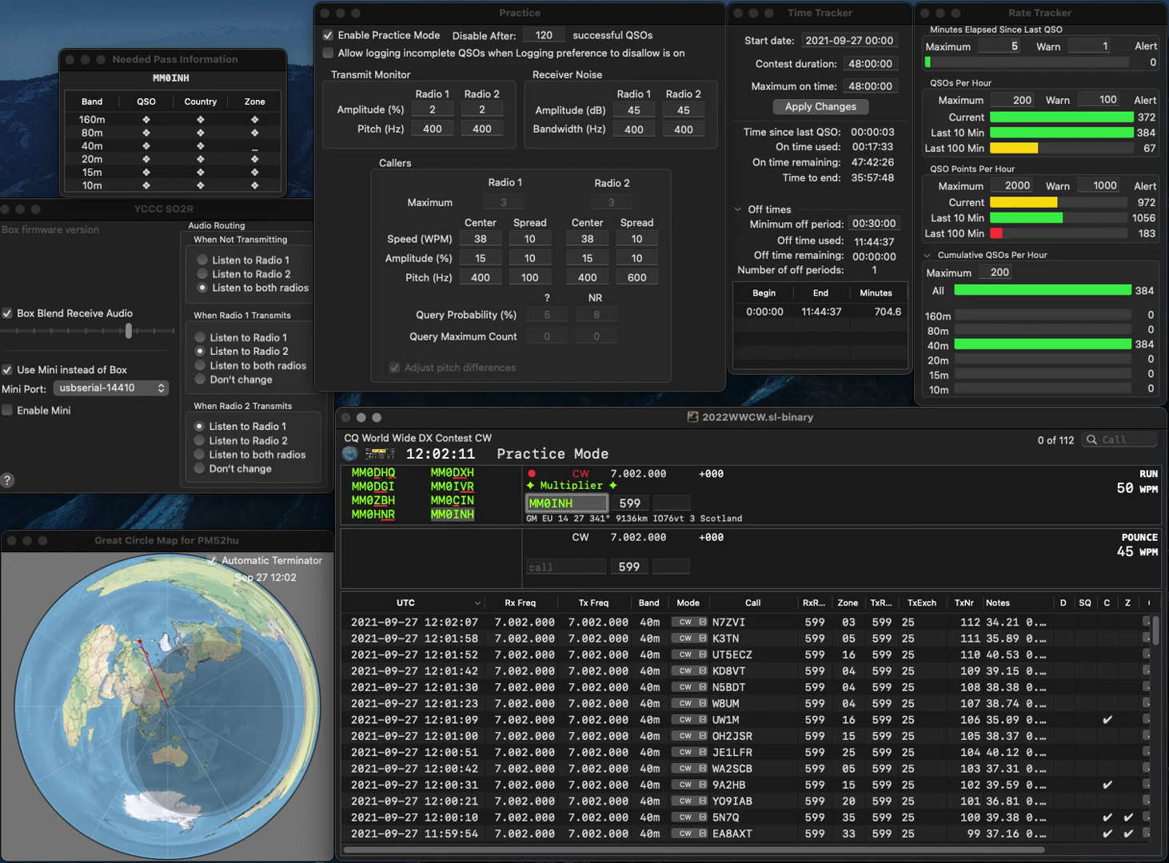
key(Tab)
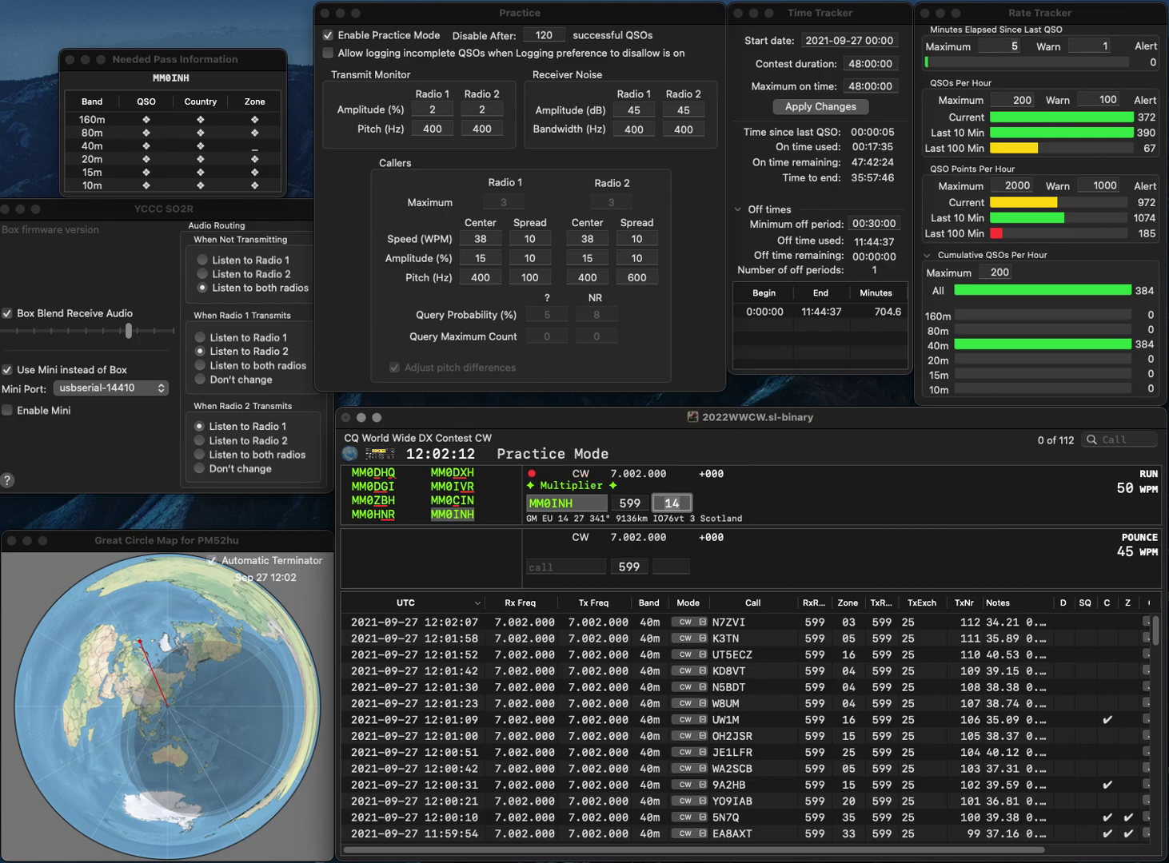
key(Return)
- Log a practice contact with W6AH in zone 03 with report 599
text(W)
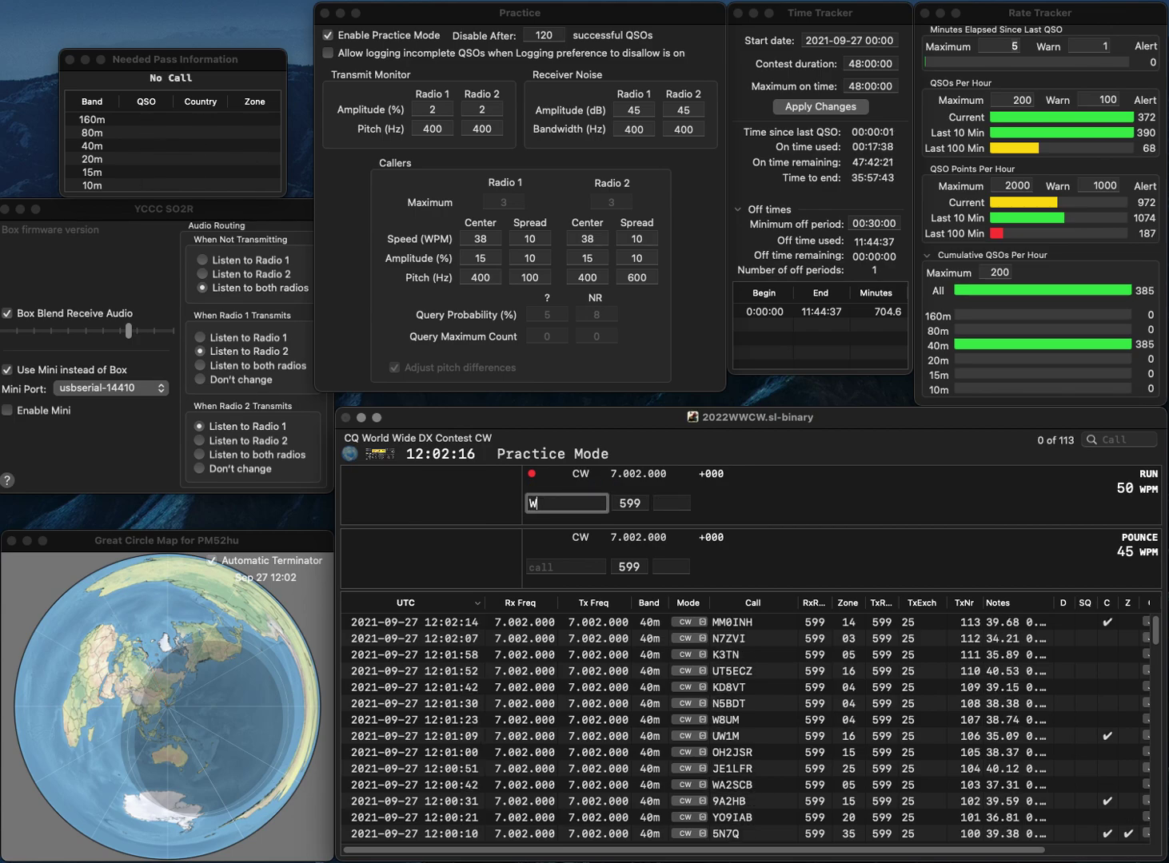
text(6AH)
key(space)
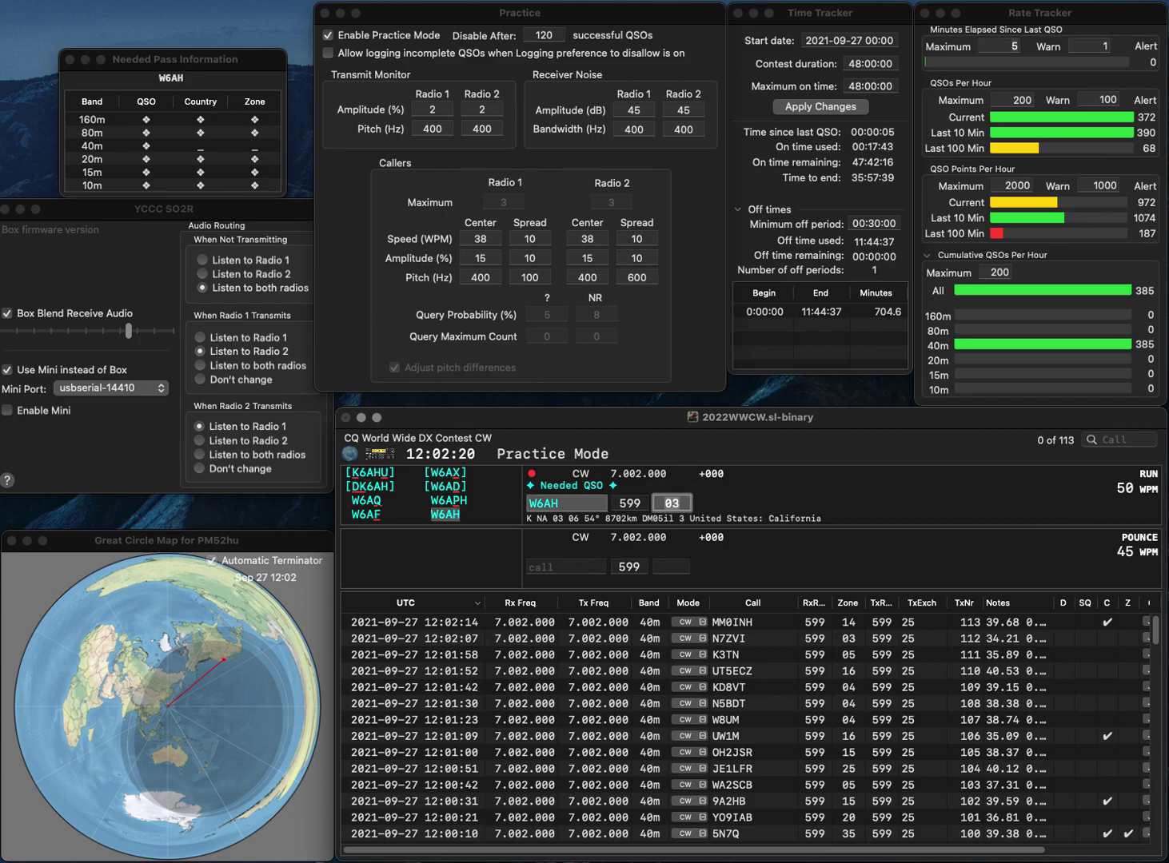
key(Return)
- Log a practice contact with NW0M in zone 04 with report 599
text(NW0M)
key(space)
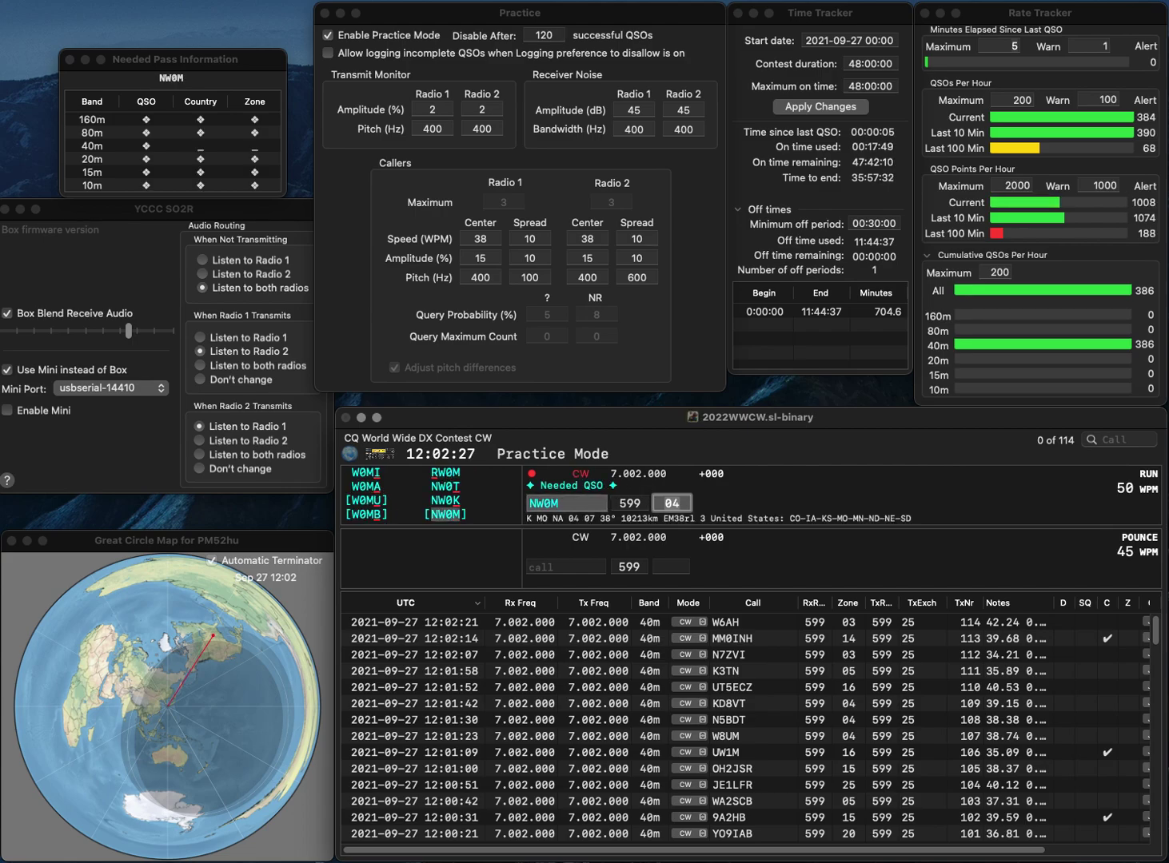
key(Return)
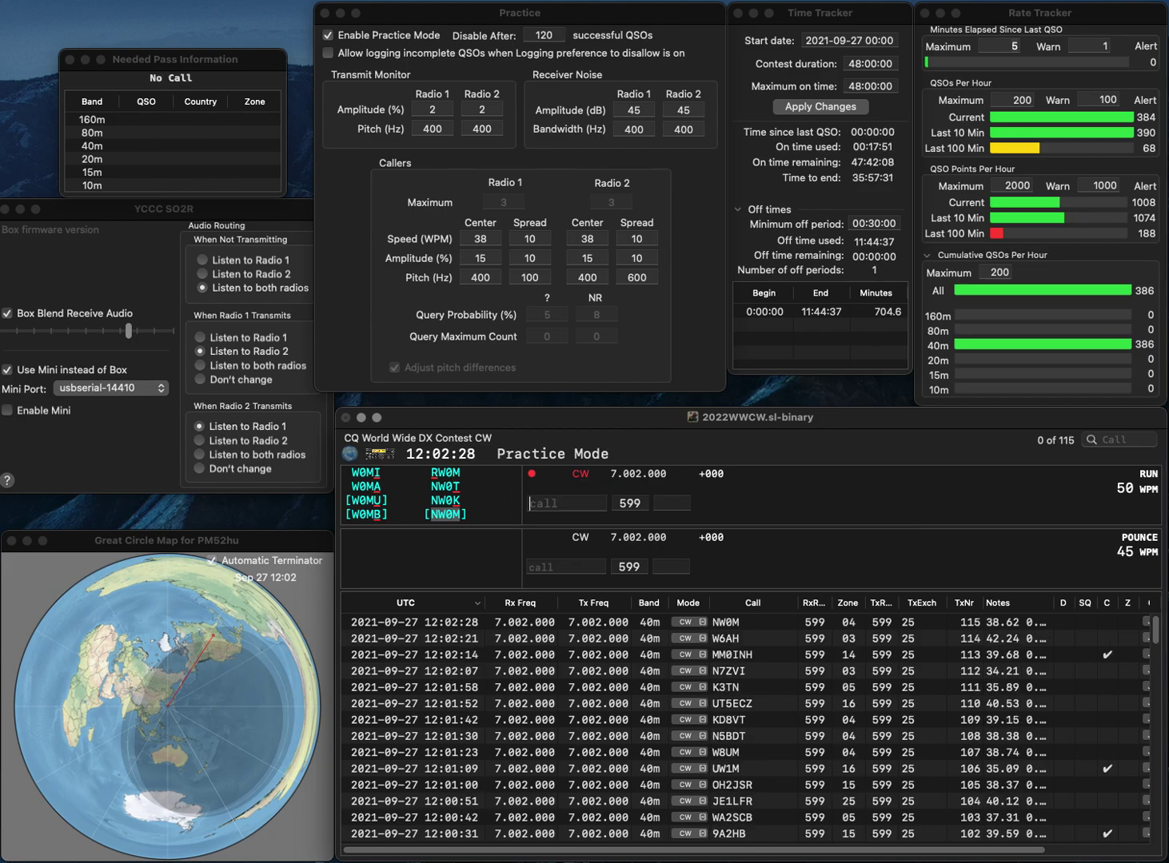
text(K6HT)
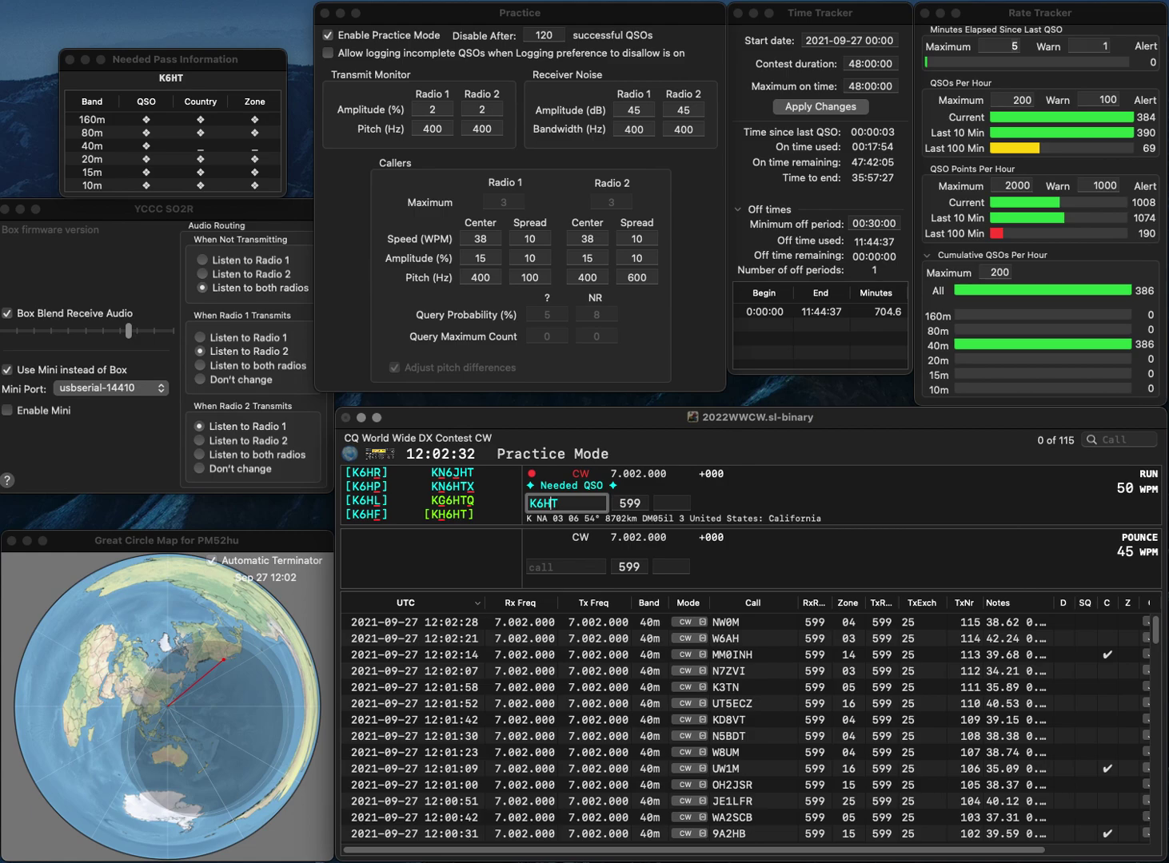
key(BackSpace)
text(S)
key(Tab)
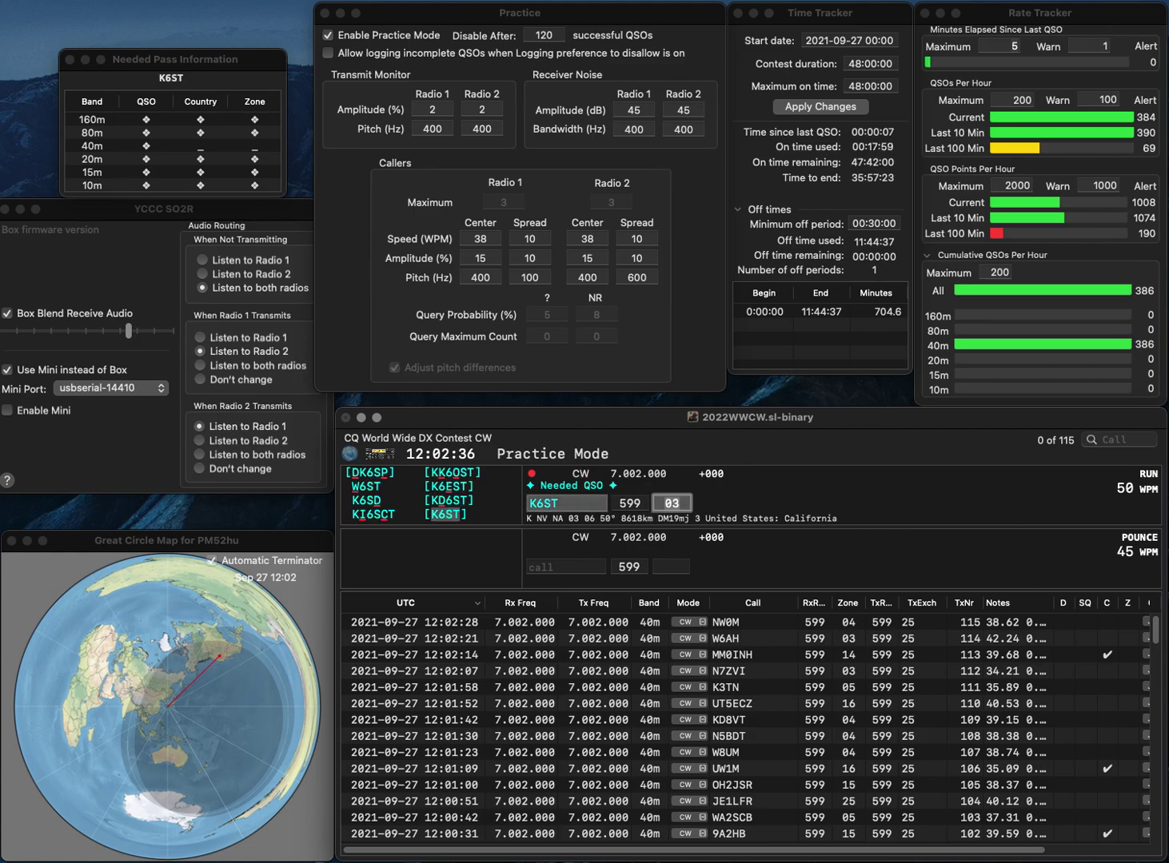
key(Return)
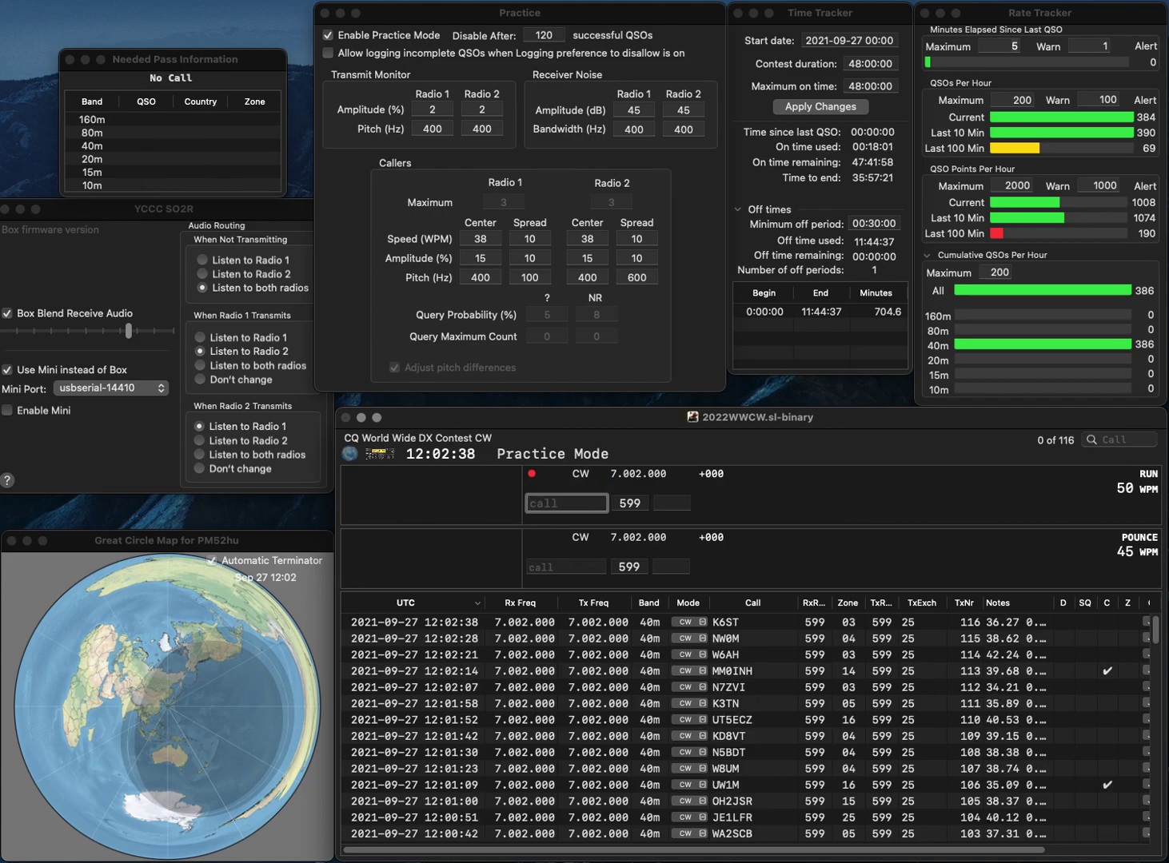
text(UW7CN)
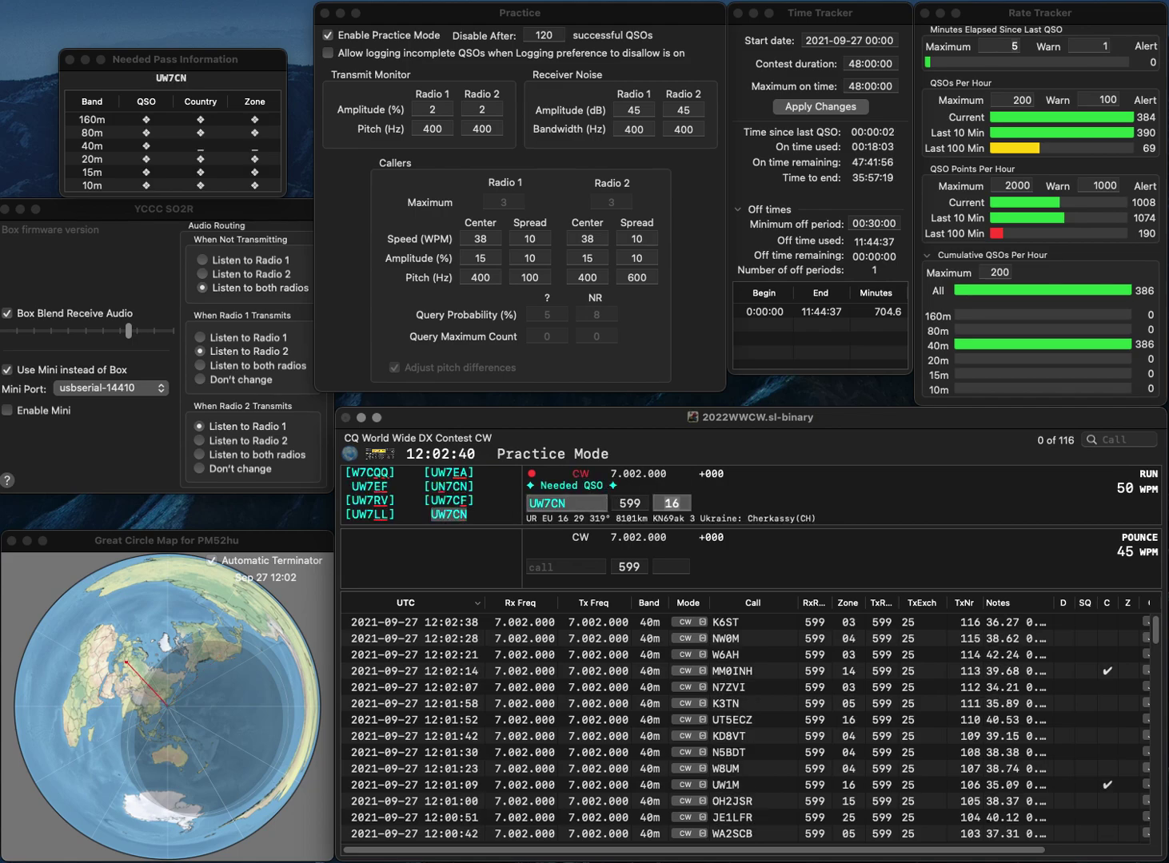
key(Tab)
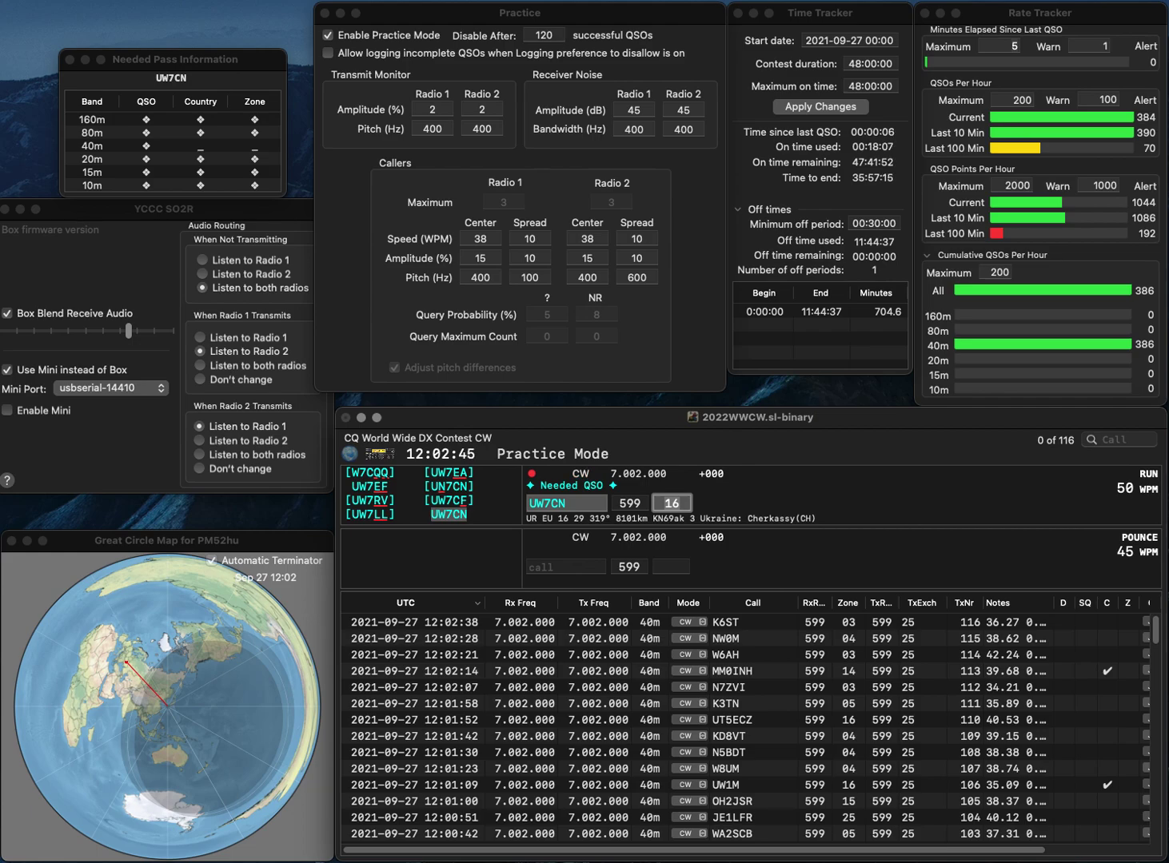
key(Return)
text(VE2NG)
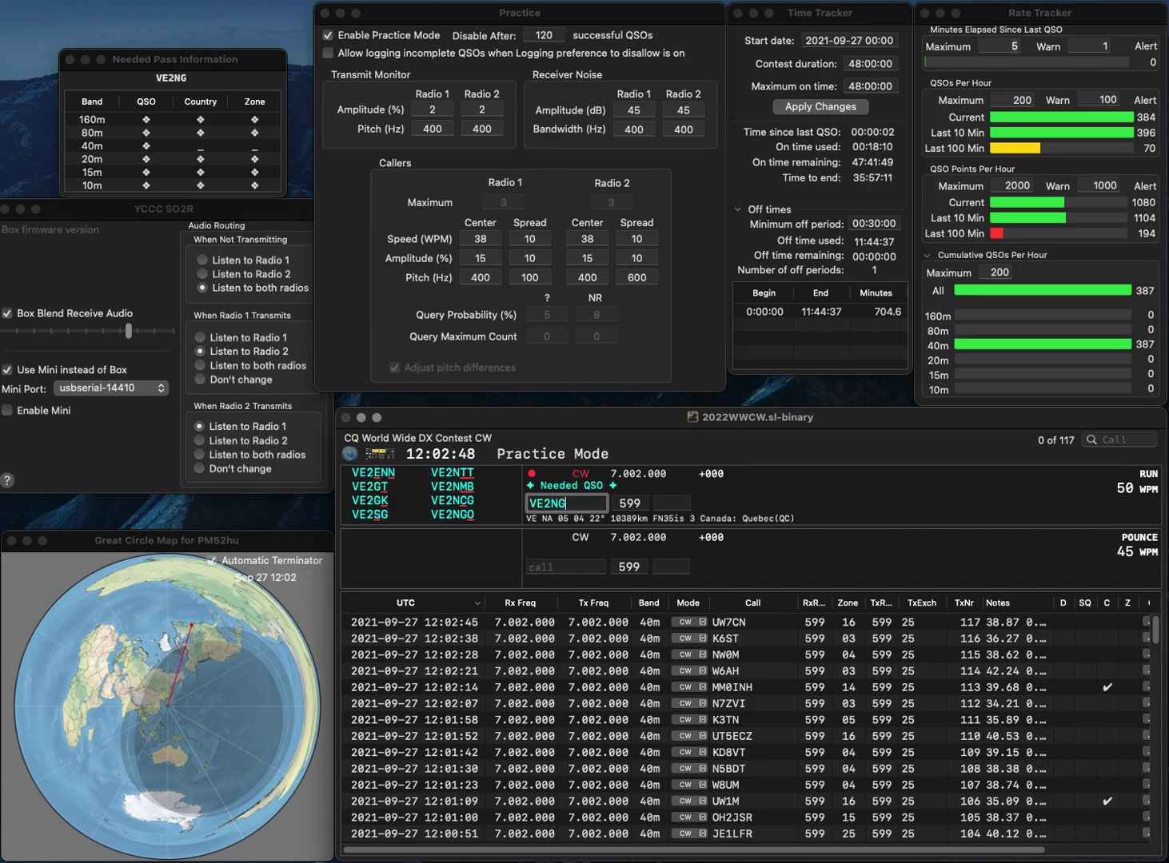
text(O)
key(space)
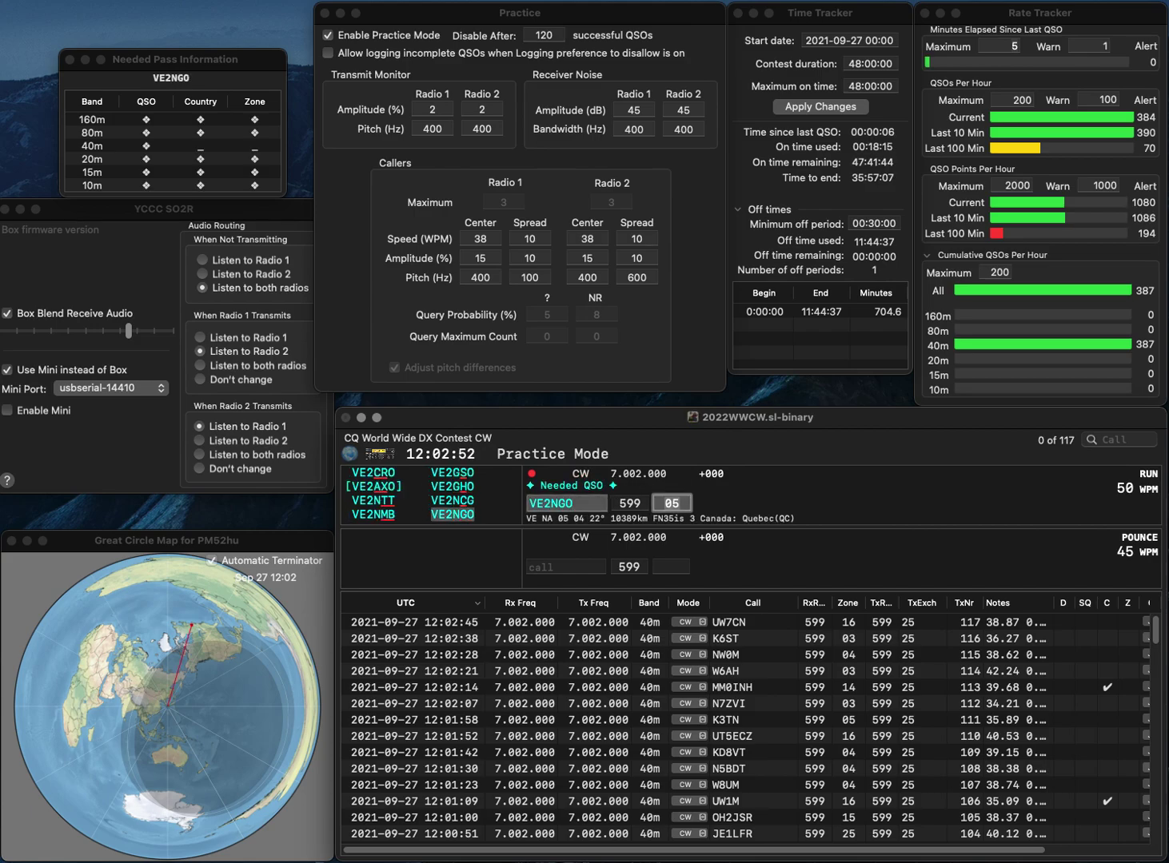
key(Return)
text(K)
key(BackSpace)
text(DL3BR)
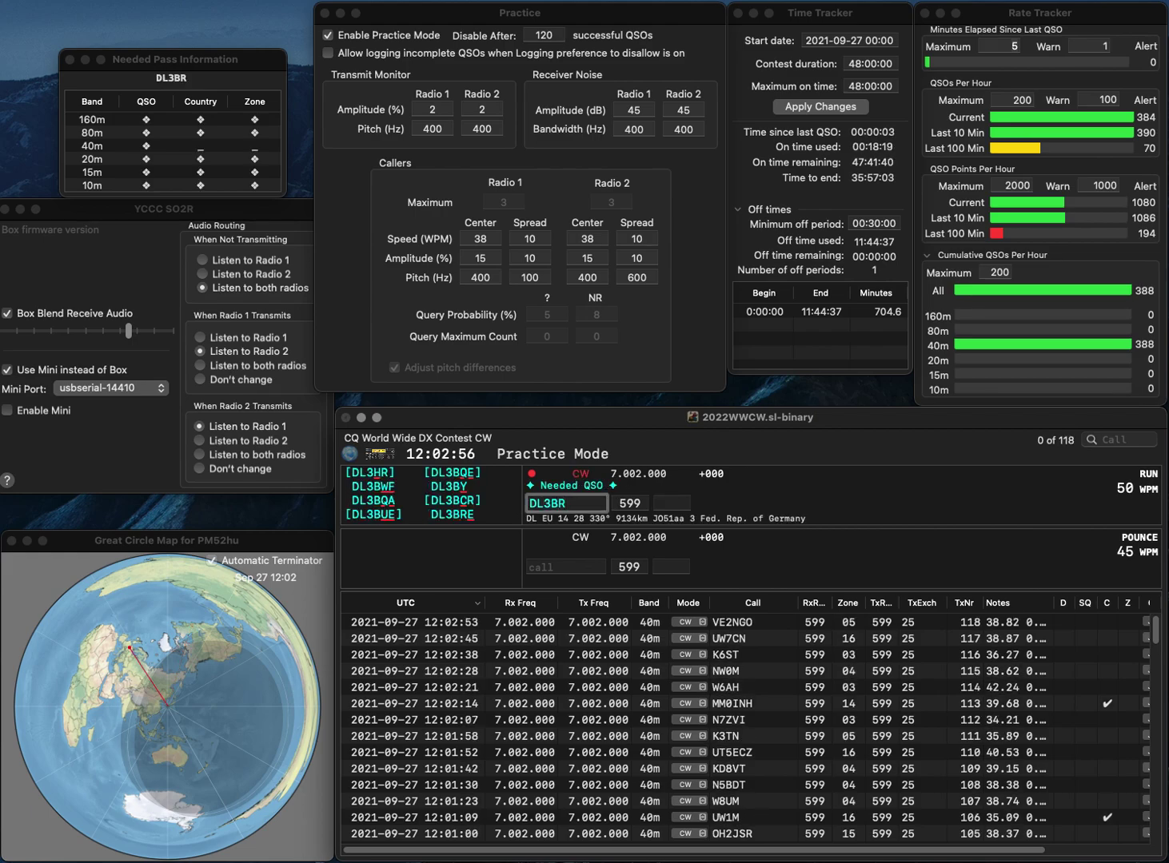
text(E)
key(space)
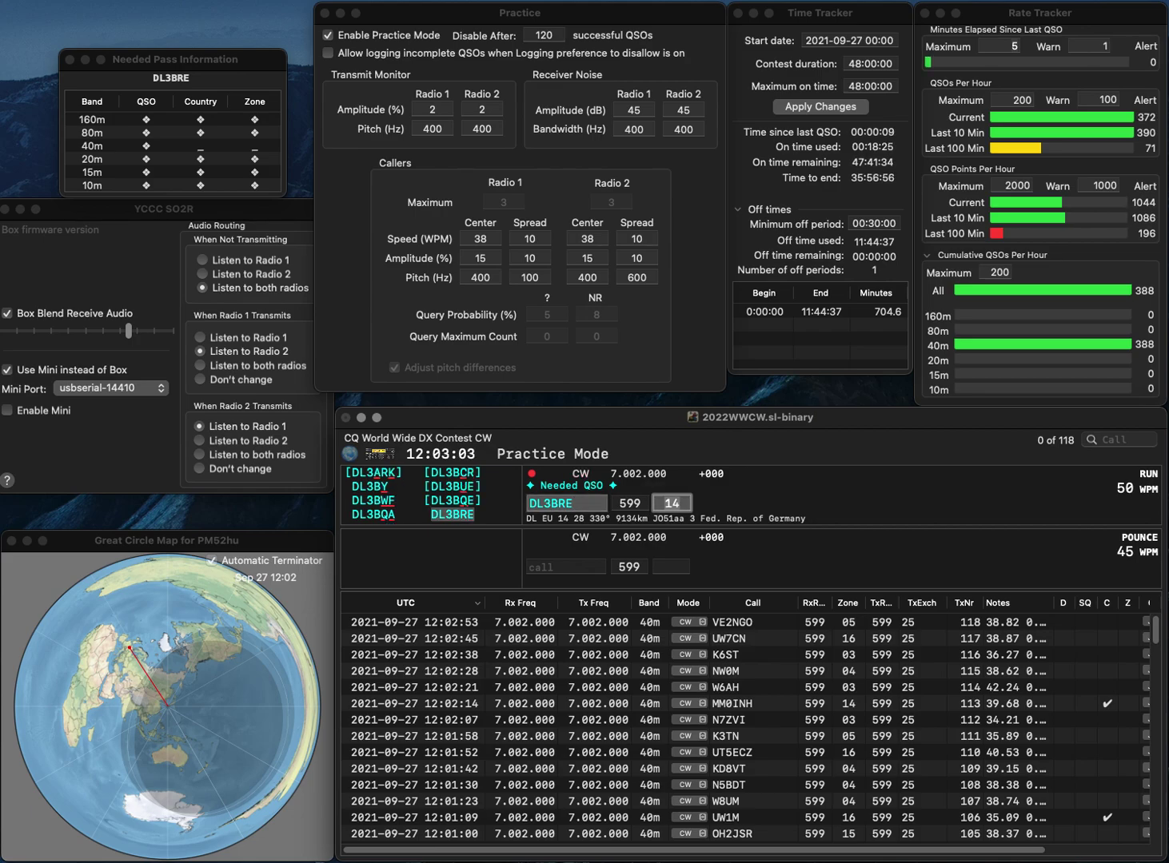
key(Return)
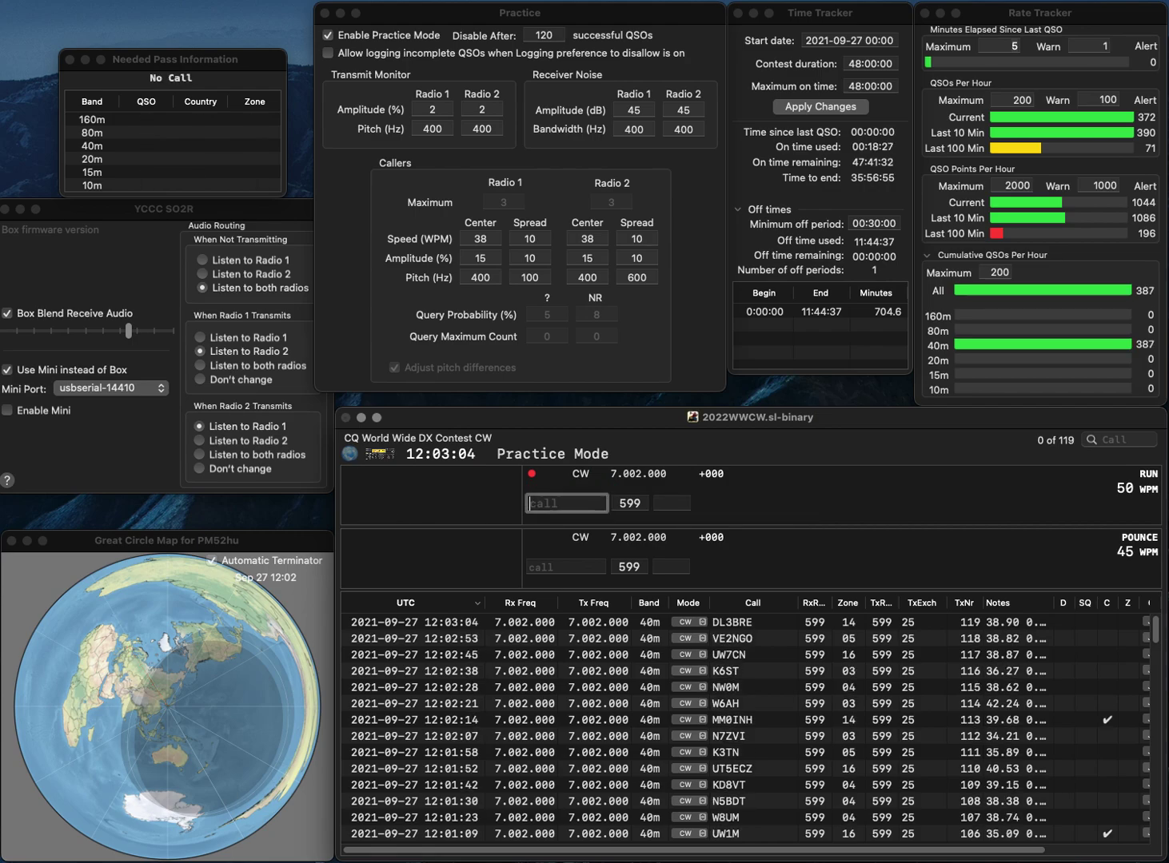
- Log a practice contact with KR4HH in zone 05 with report 599
text(KR4HH)
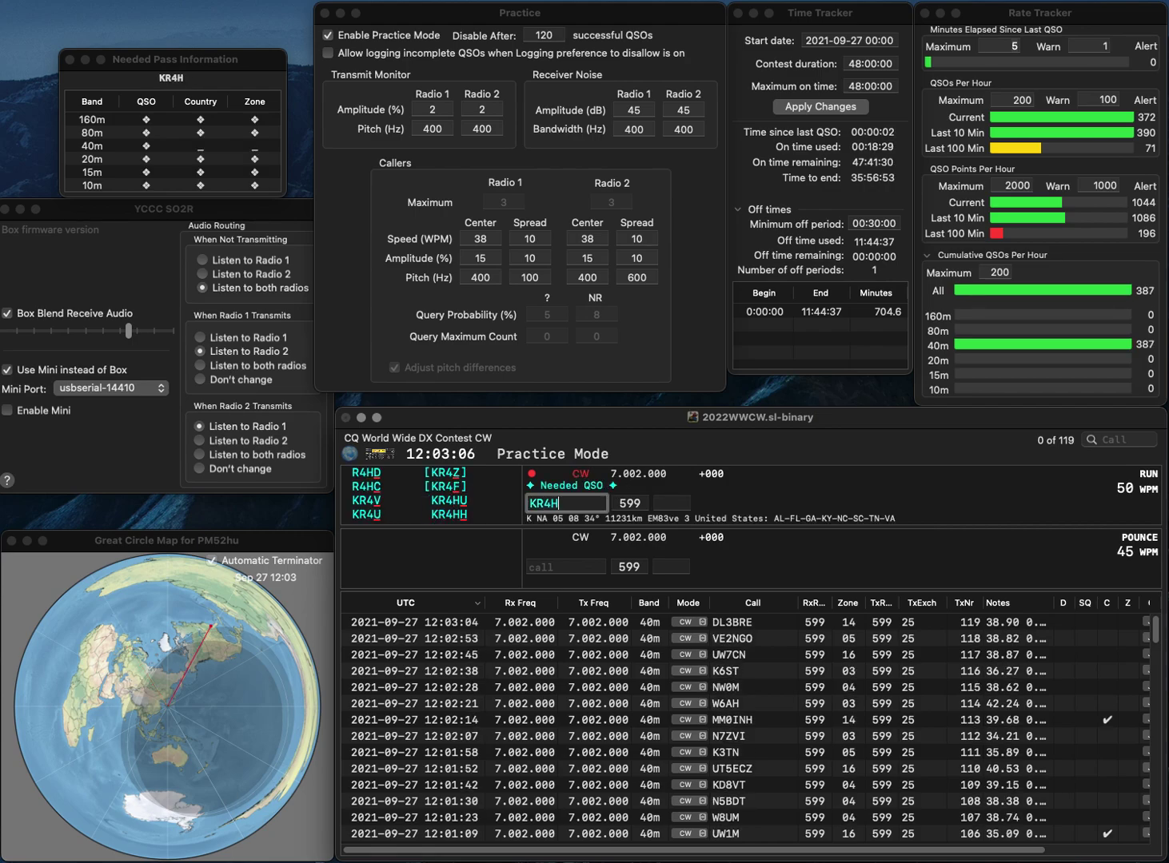
key(space)
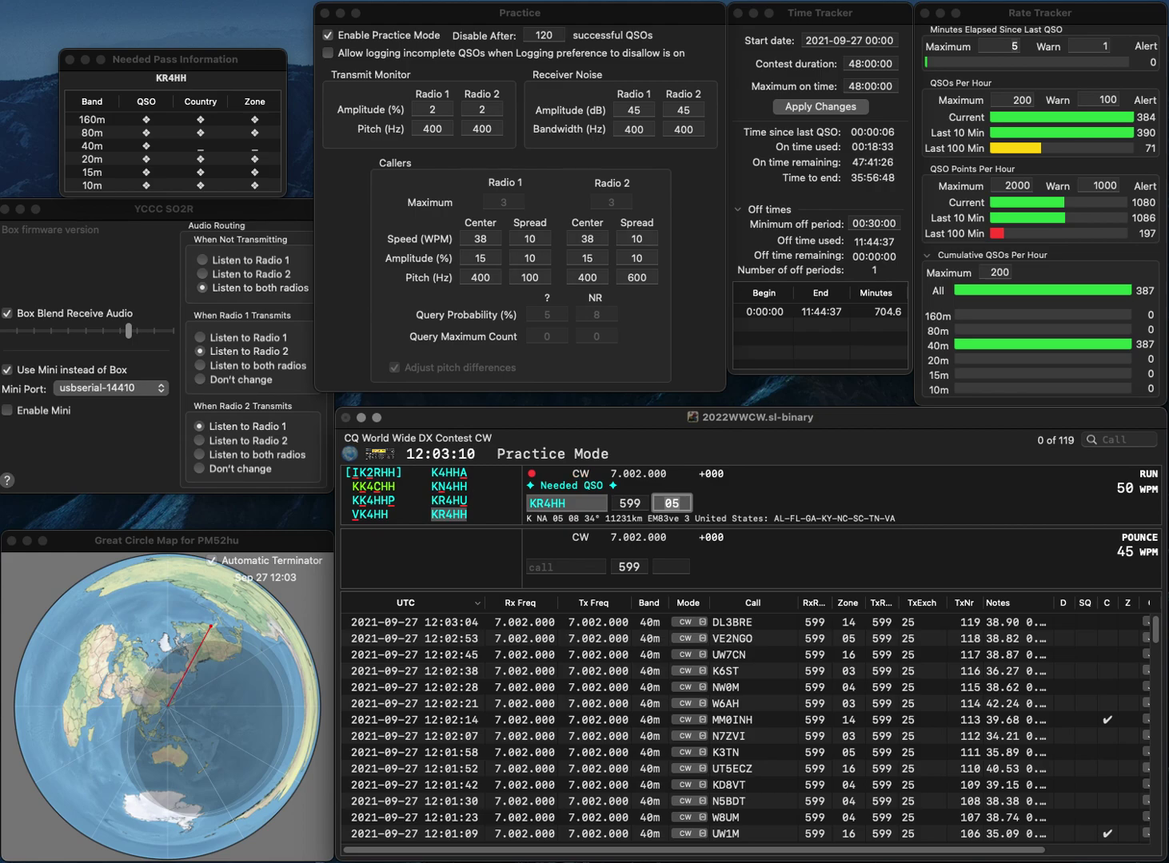
key(Return)
- Log a practice contact with K6PAD in zone 03 with report 599, including the digit 6 in the call sign before logging
text(KPAD)
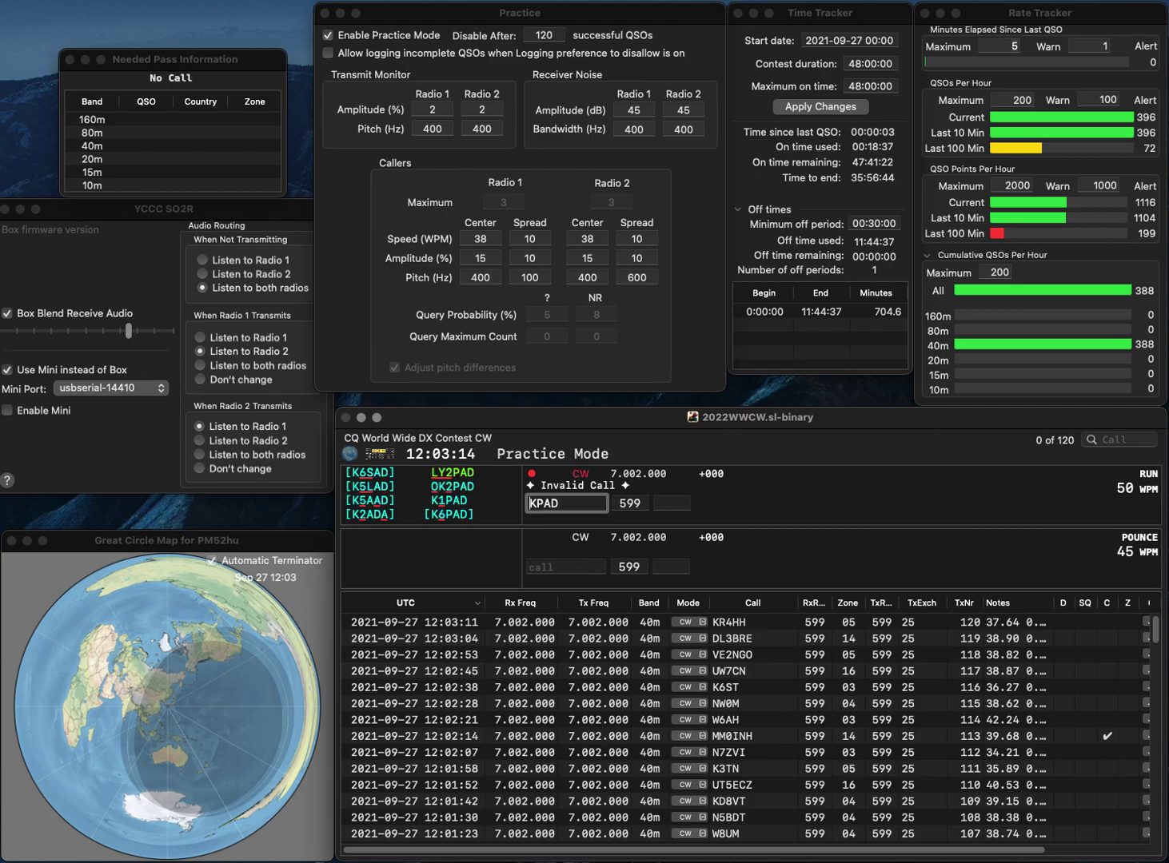
key(Escape)
text(K6PAD)
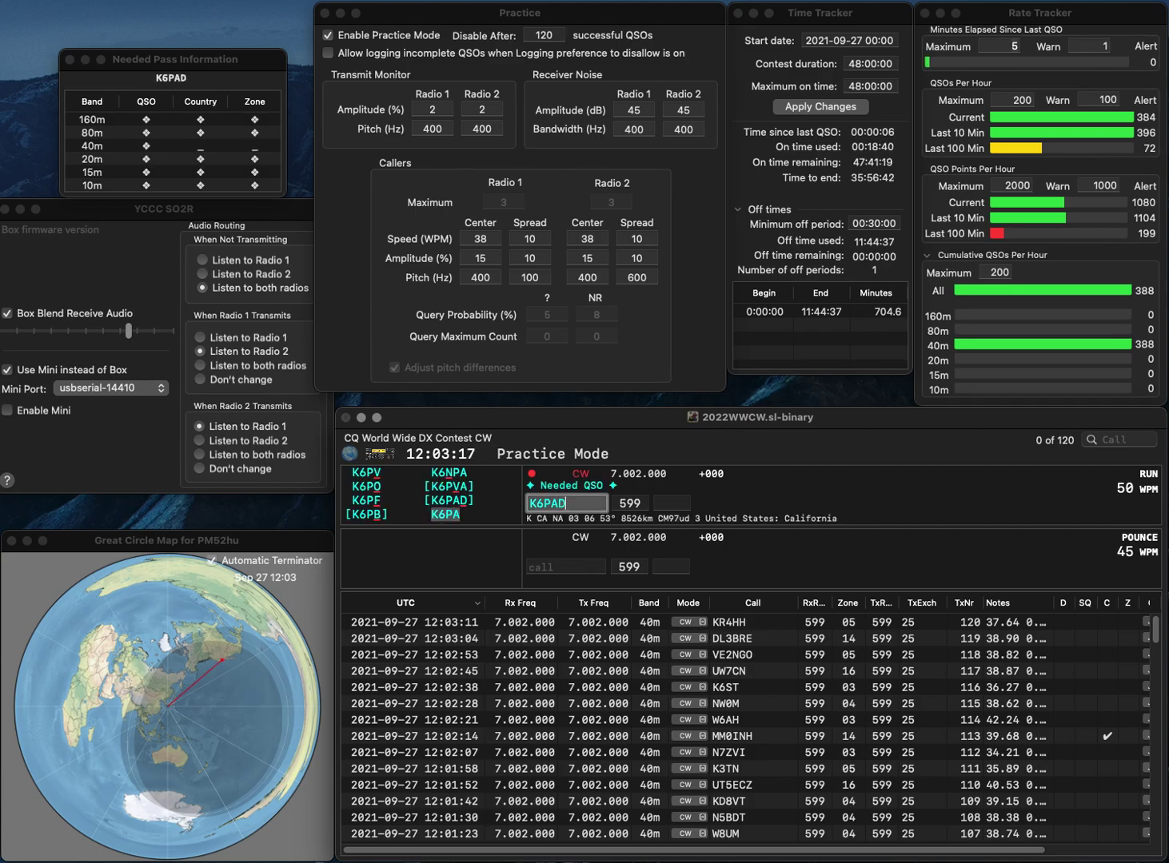
key(Tab)
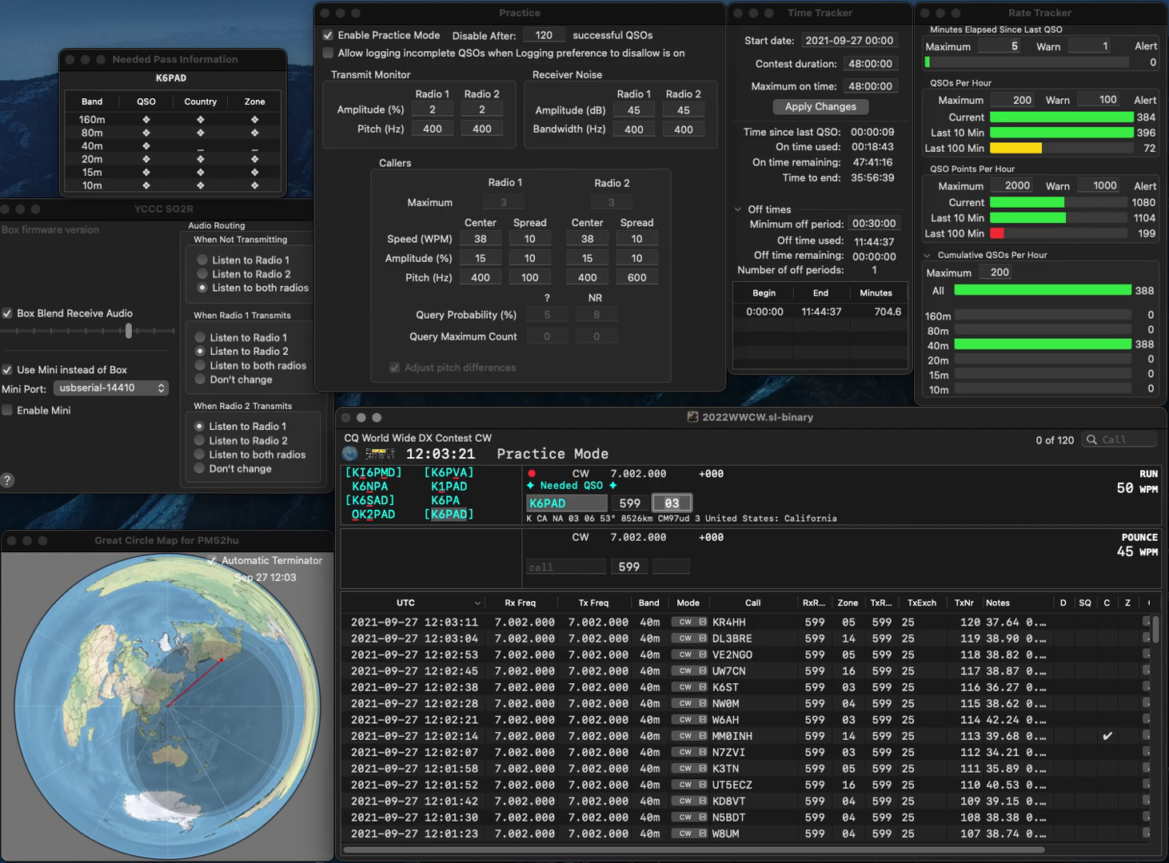
key(Return)
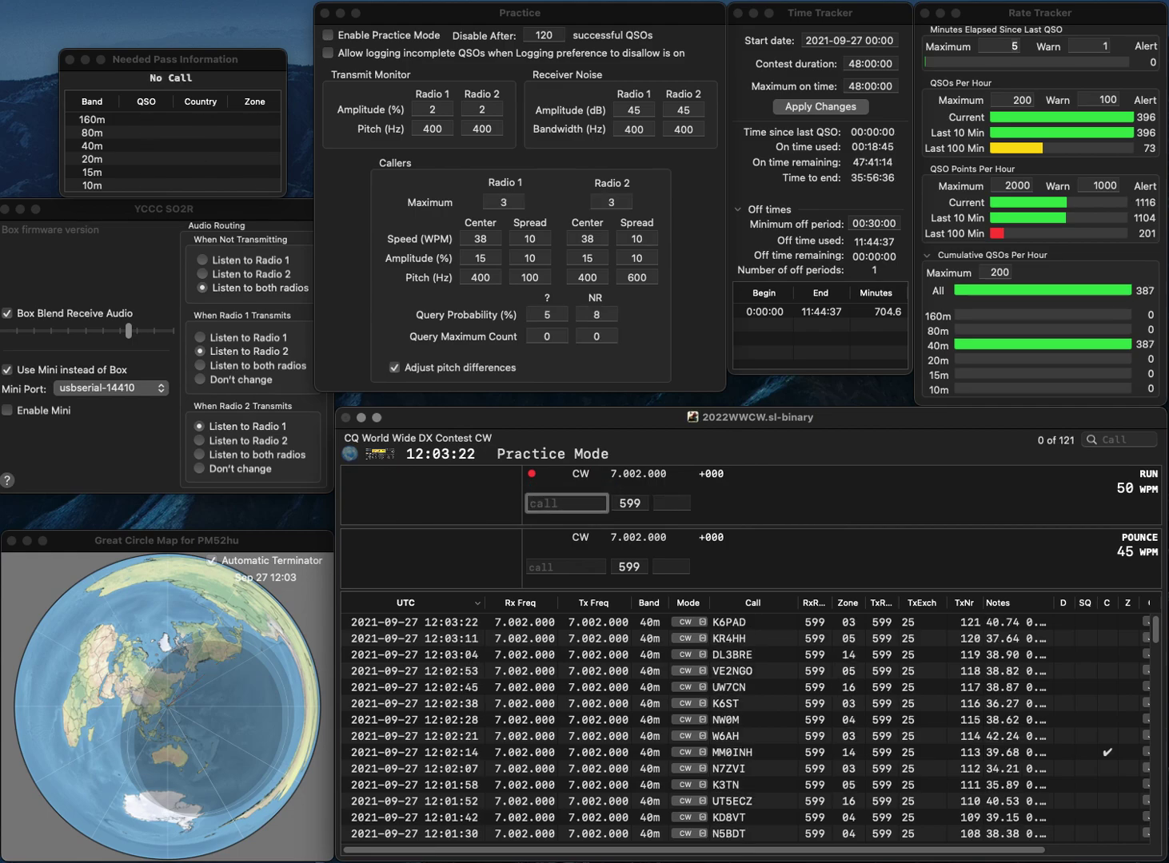